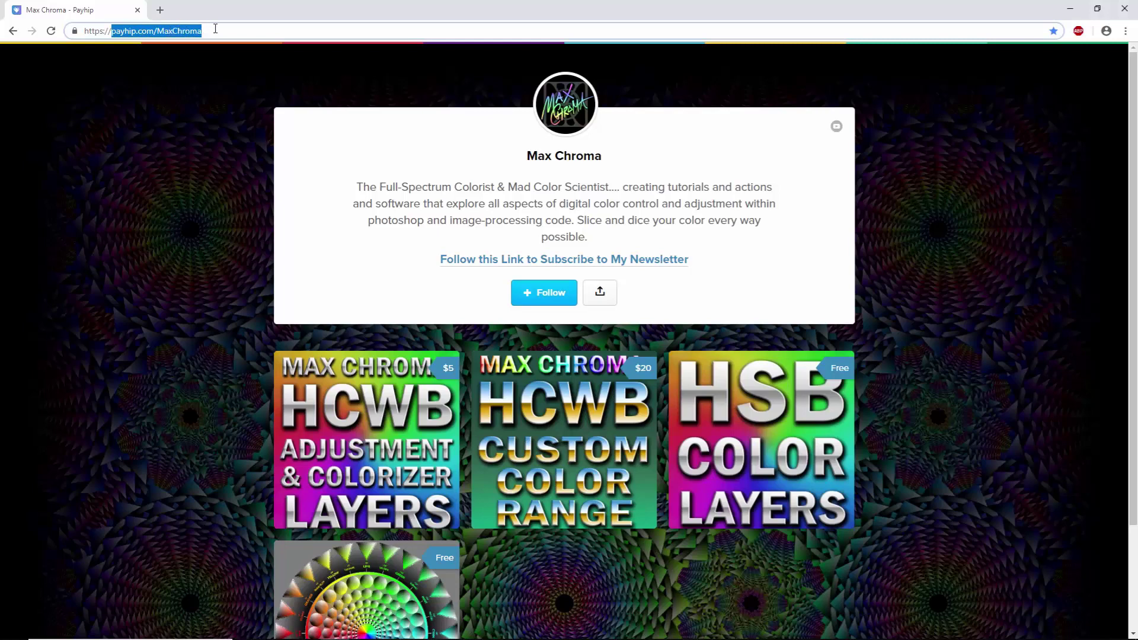
Step: Open the $5 HCWB Adjustment & Colorizer Layers product page from the store and view both preview images
click(181, 307)
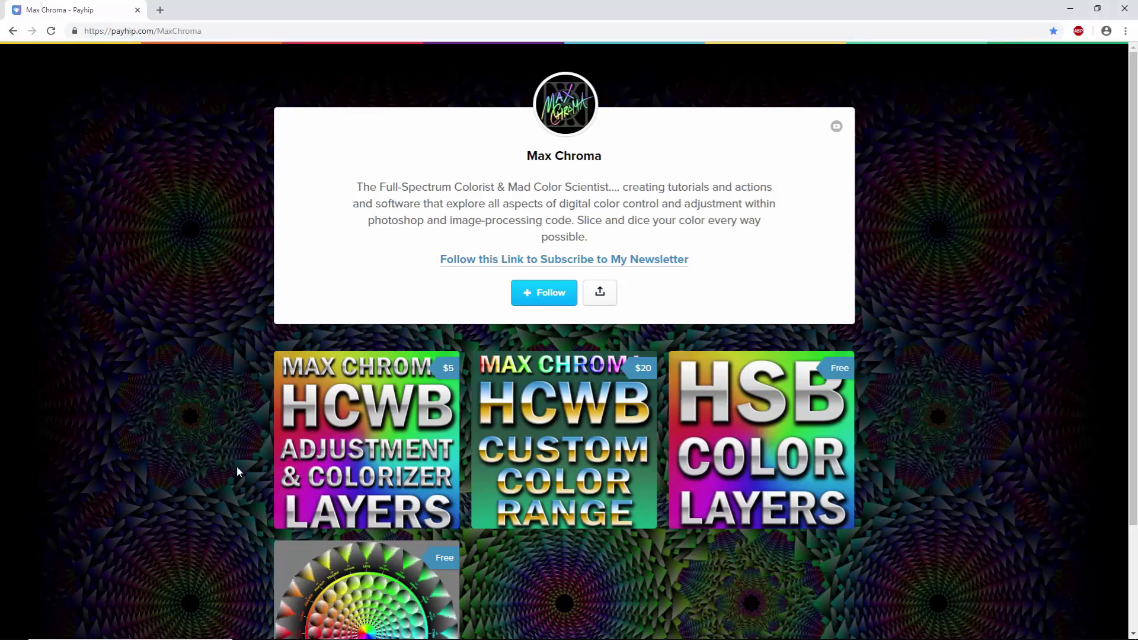
click(364, 439)
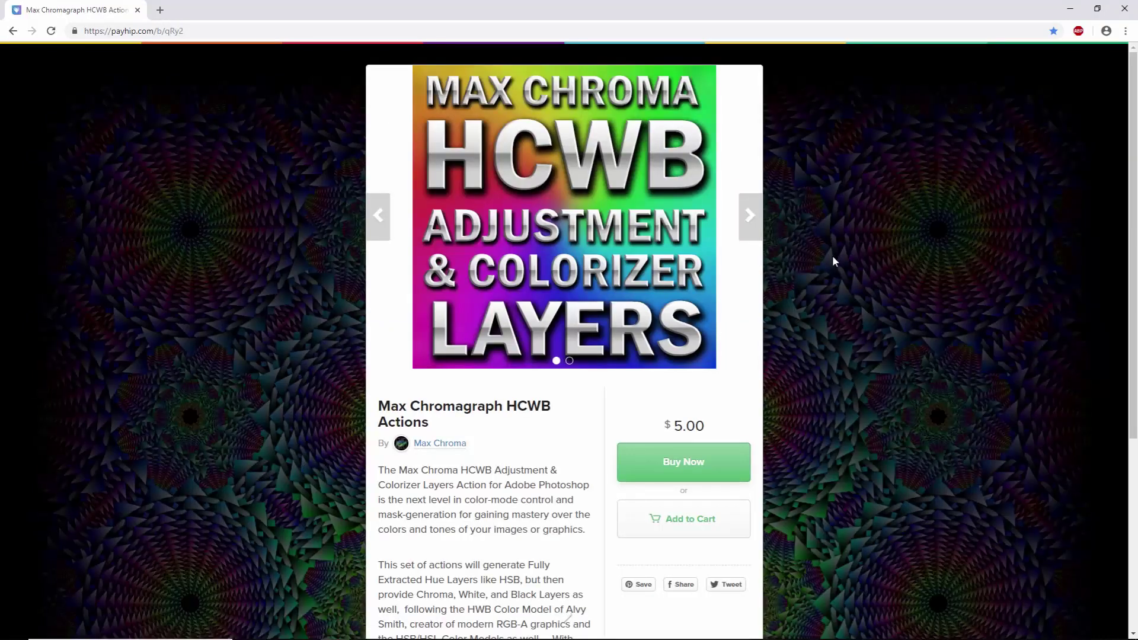
click(757, 224)
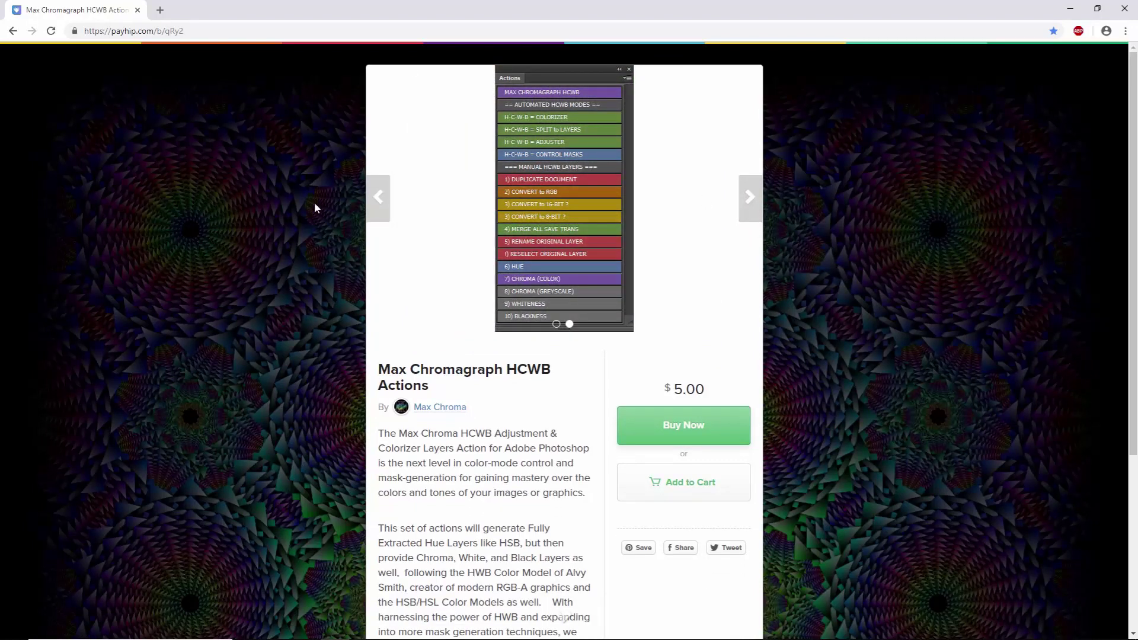
click(378, 197)
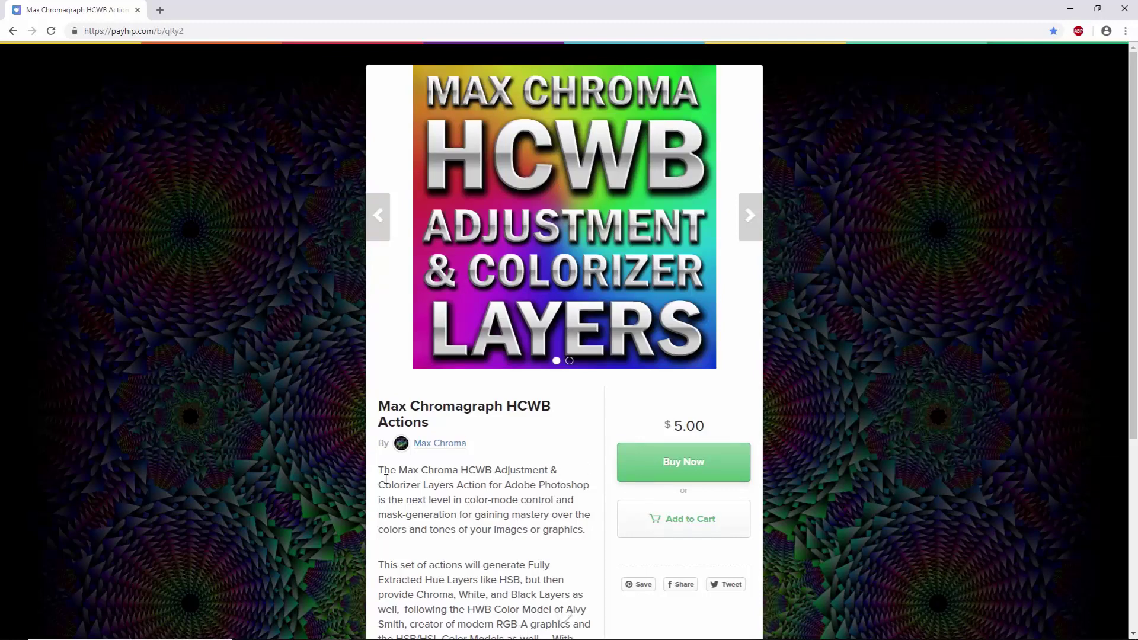
Step: Read the Max Chromagraph HCWB Actions description, highlighting the passages on hue, chroma, white and black layers, automated actions and step-by-step actions
scroll(386, 478, down, 5)
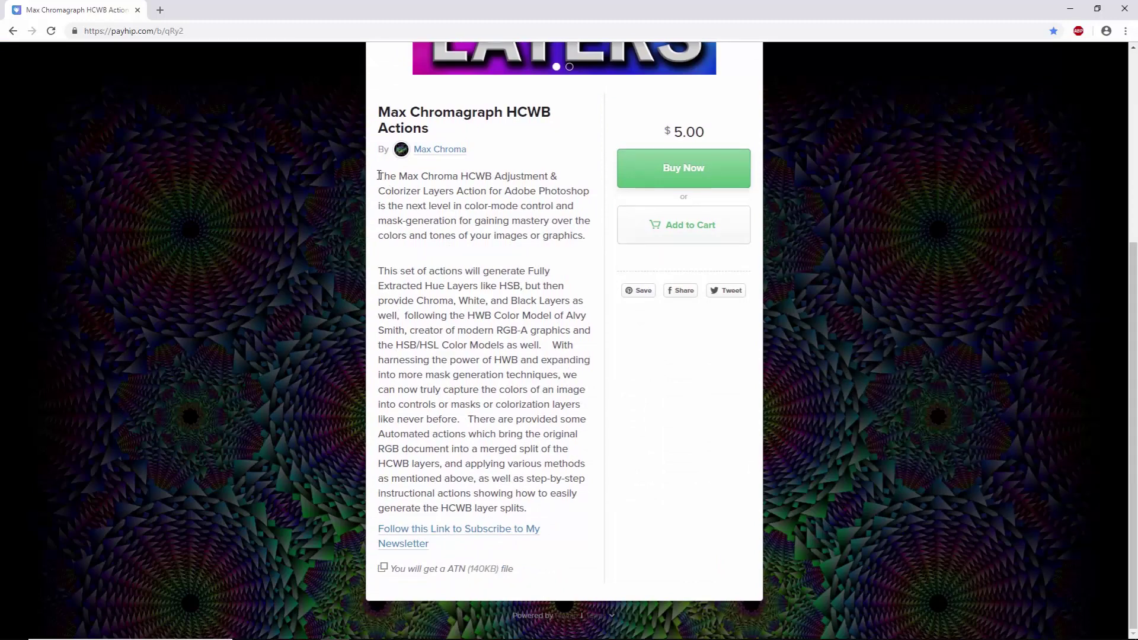
drag(379, 176, 590, 191)
drag(380, 206, 584, 237)
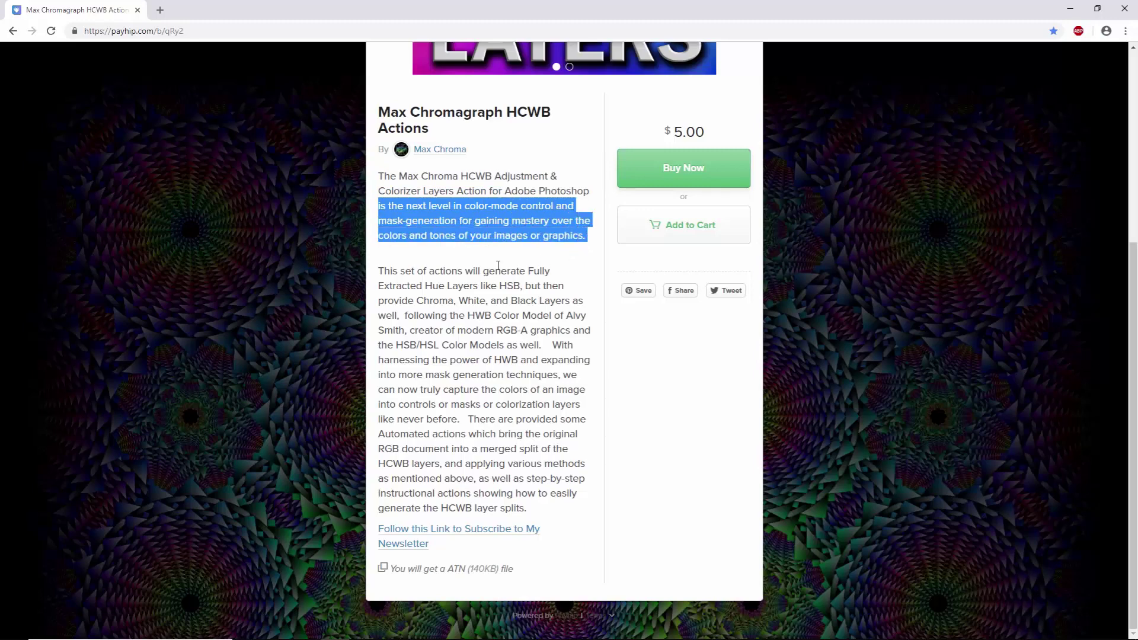
drag(379, 271, 573, 302)
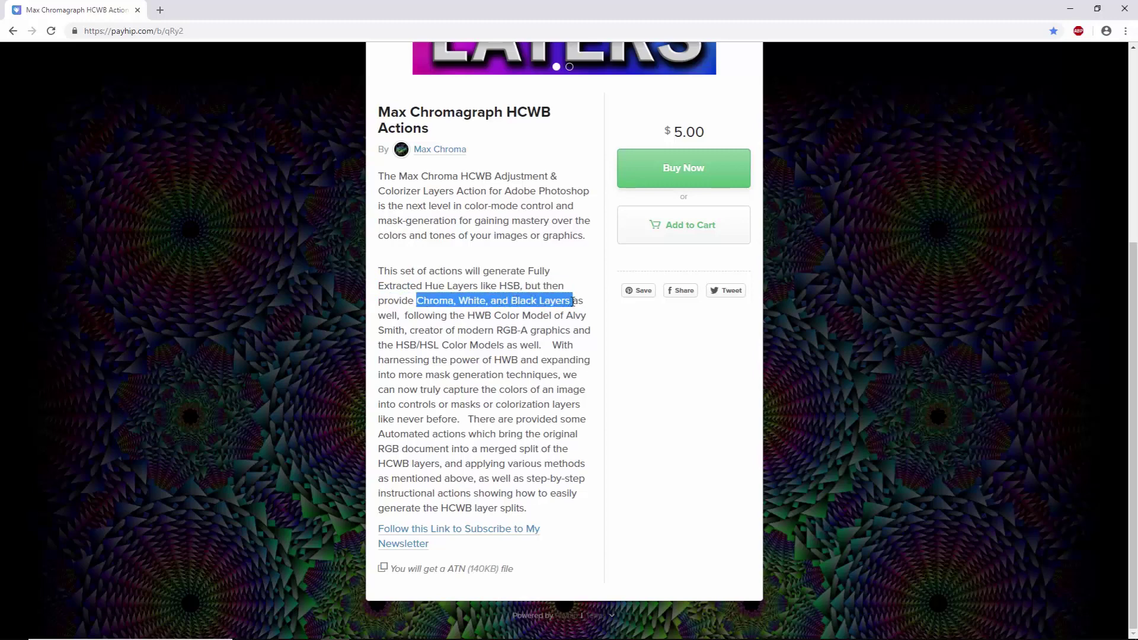
drag(407, 315, 560, 375)
drag(562, 375, 570, 452)
drag(380, 467, 454, 465)
drag(449, 464, 538, 509)
click(484, 479)
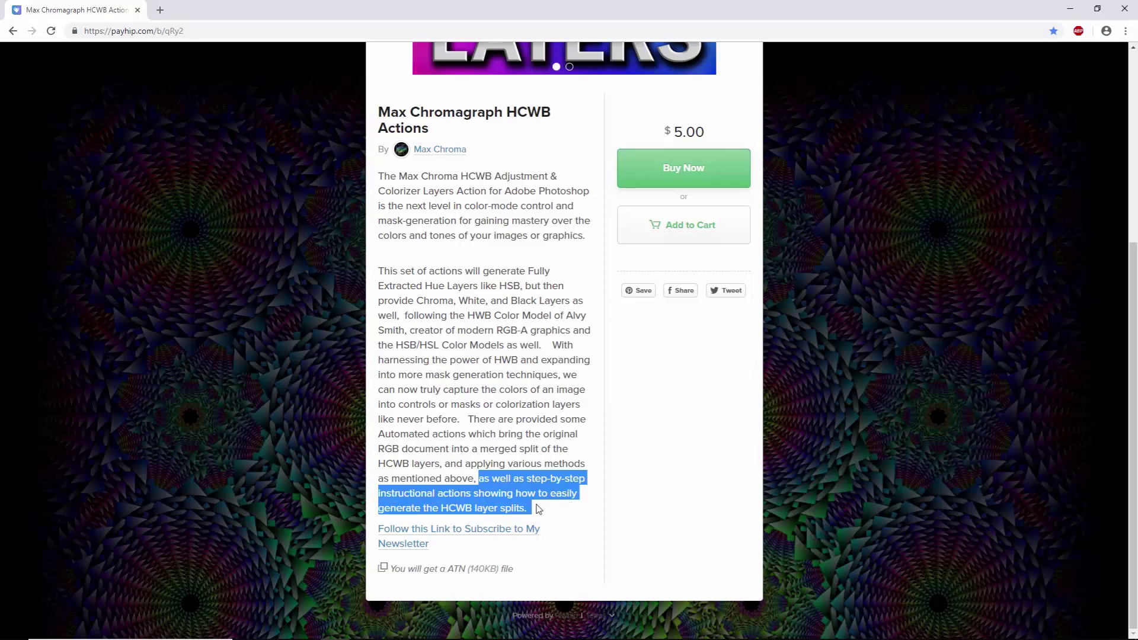
click(578, 416)
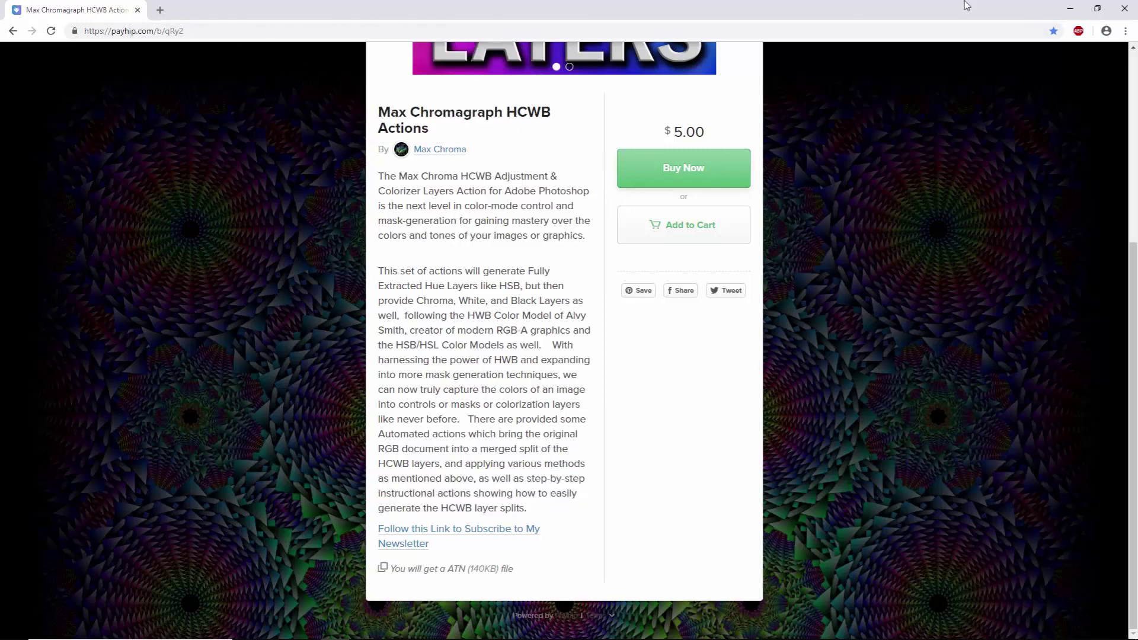
Step: Go to the desktop and inspect the HSB COLOR LAYERS.atn file and the two HSB test-square PNG images
click(1070, 9)
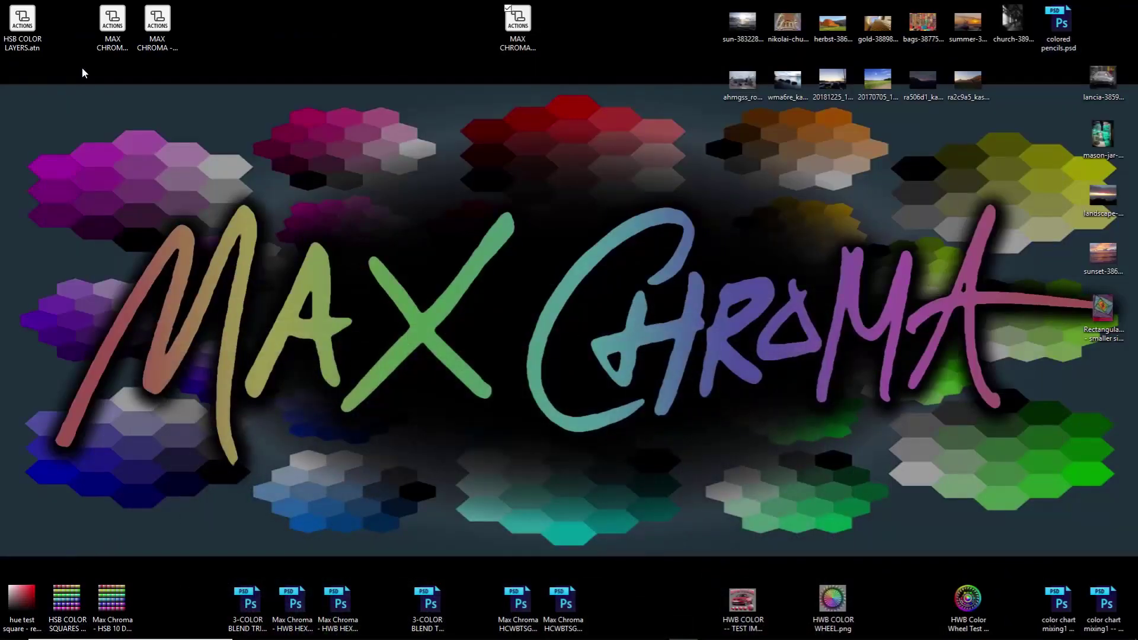
click(22, 27)
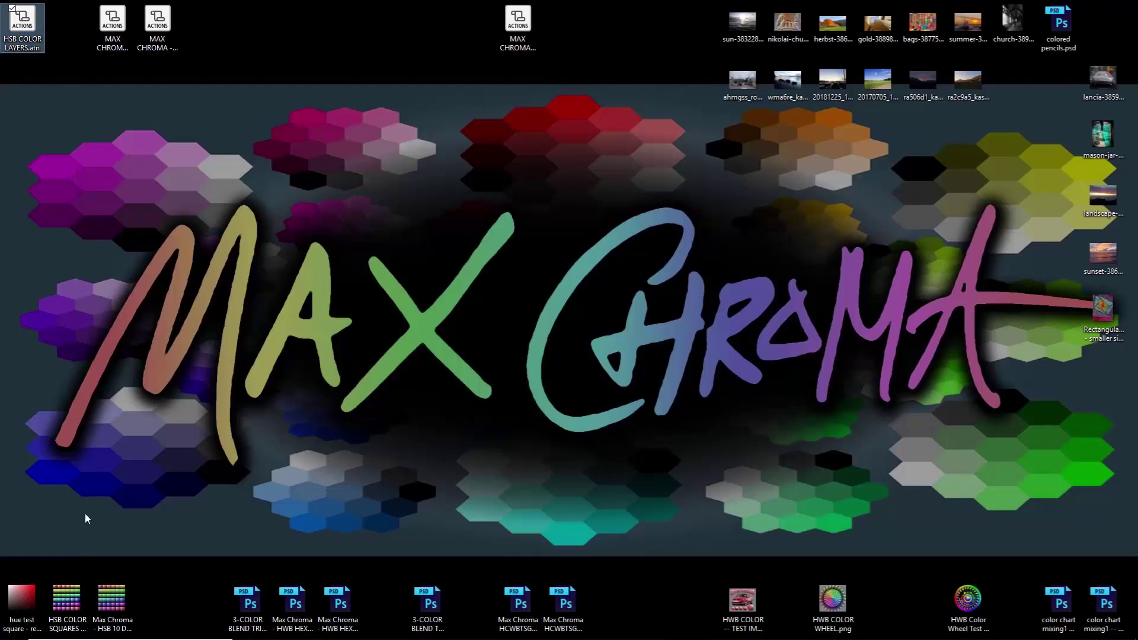
drag(66, 599, 515, 318)
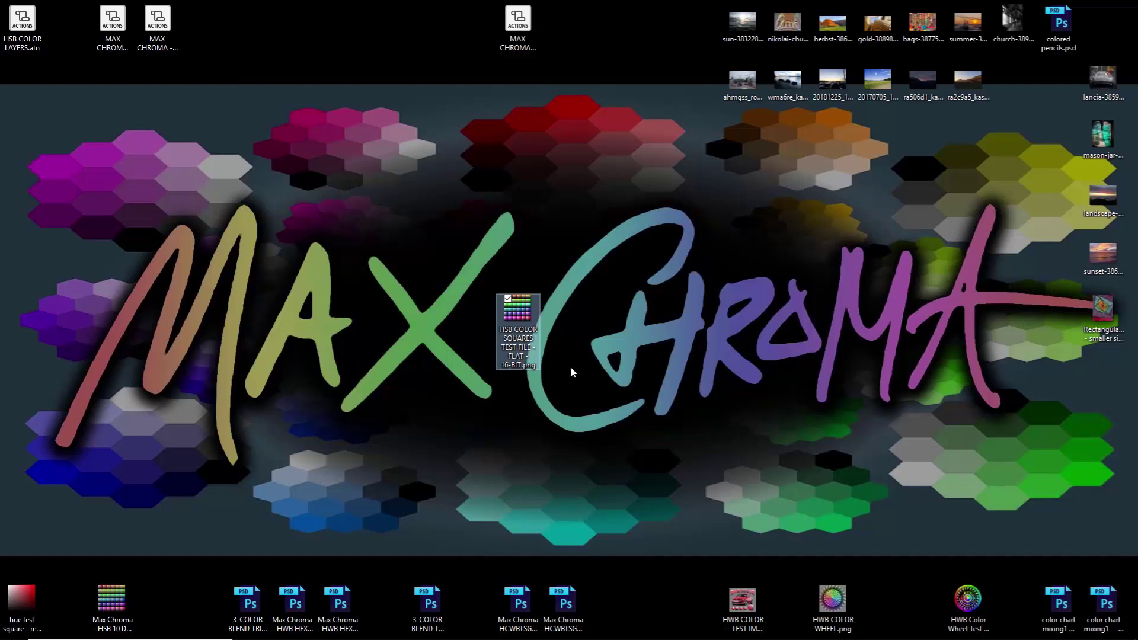
drag(522, 320, 505, 301)
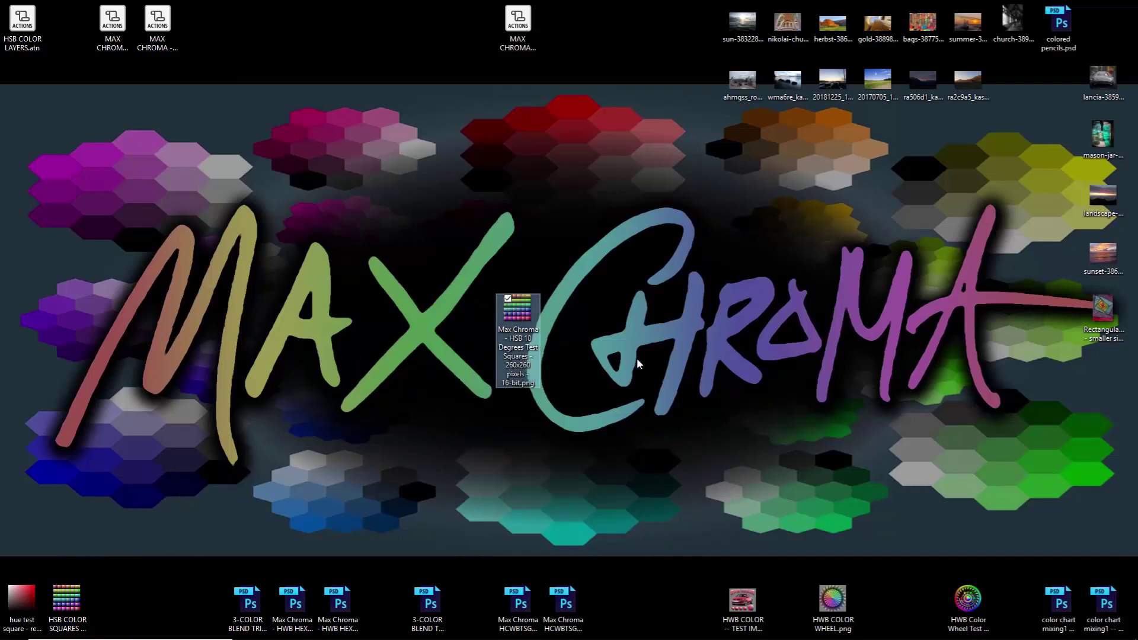
mouse_move(70, 604)
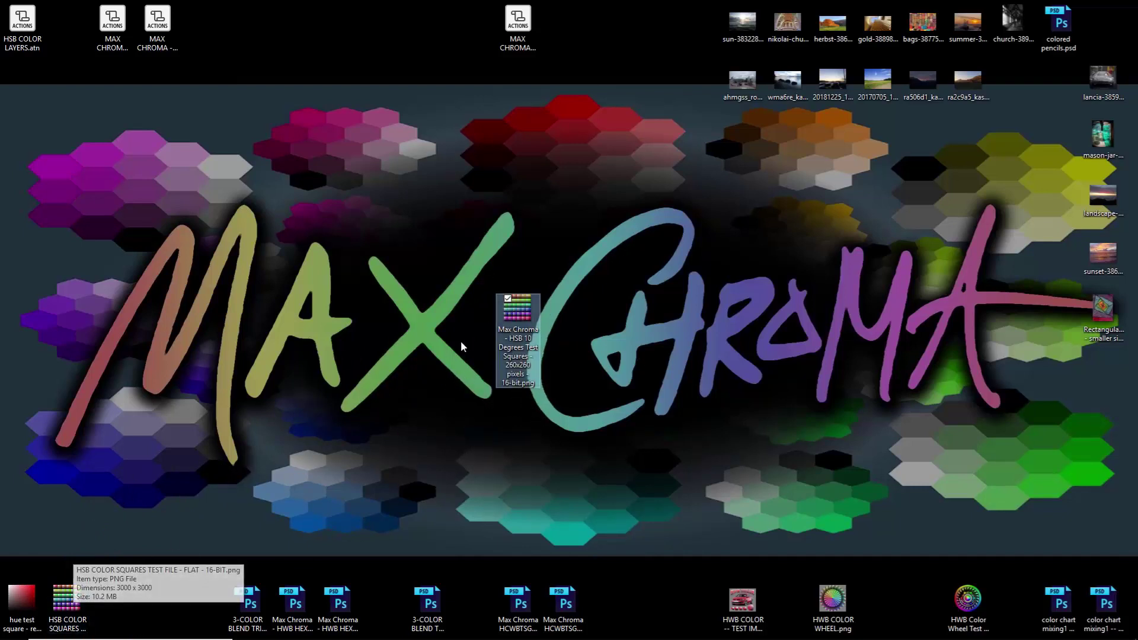
Step: Open the desktop image "Max Chroma - HSB 10 Degrees Test Squares - 260x260 pixels - 16-bit.png" in Photoshop
drag(517, 316, 595, 625)
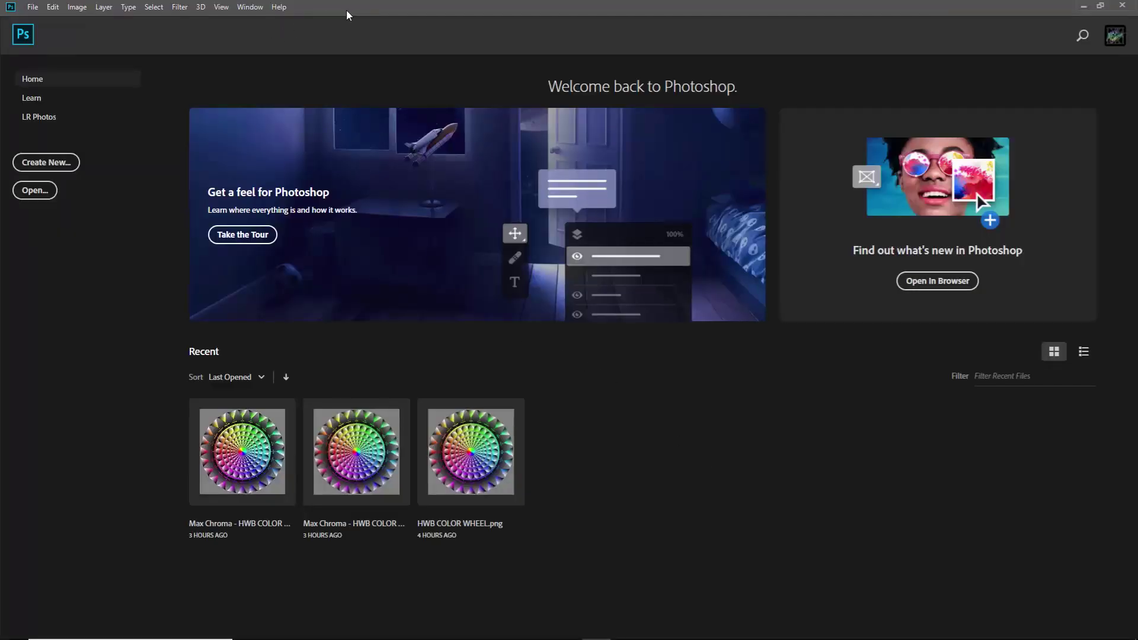
click(1084, 6)
drag(342, 370, 585, 448)
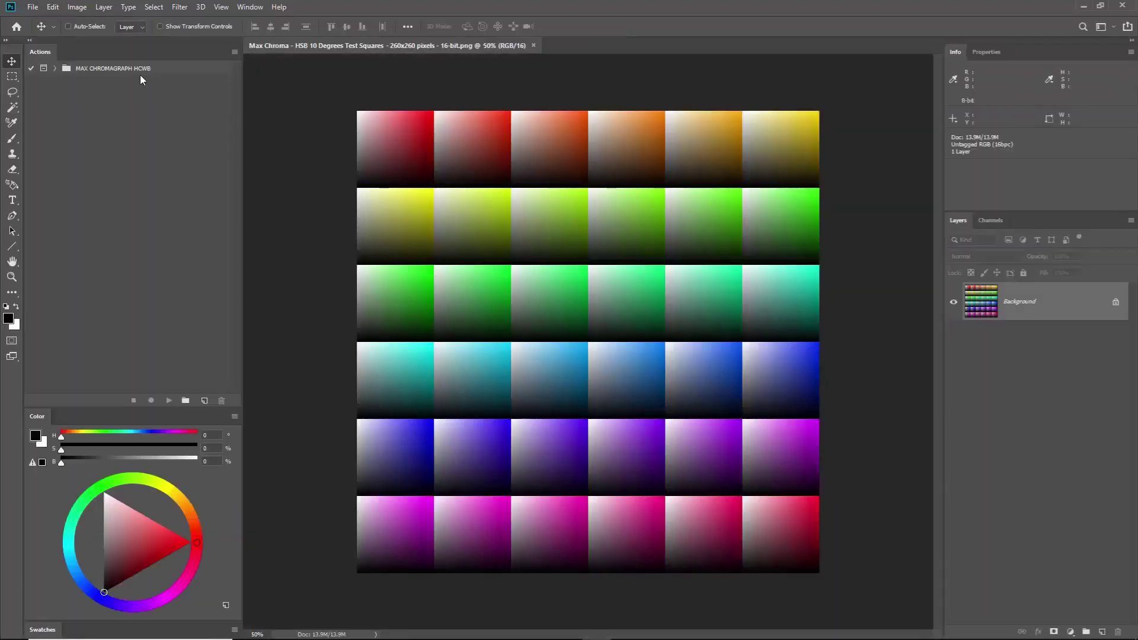
Step: Delete the existing MAX CHROMAGRAPH HCWB action set
click(150, 72)
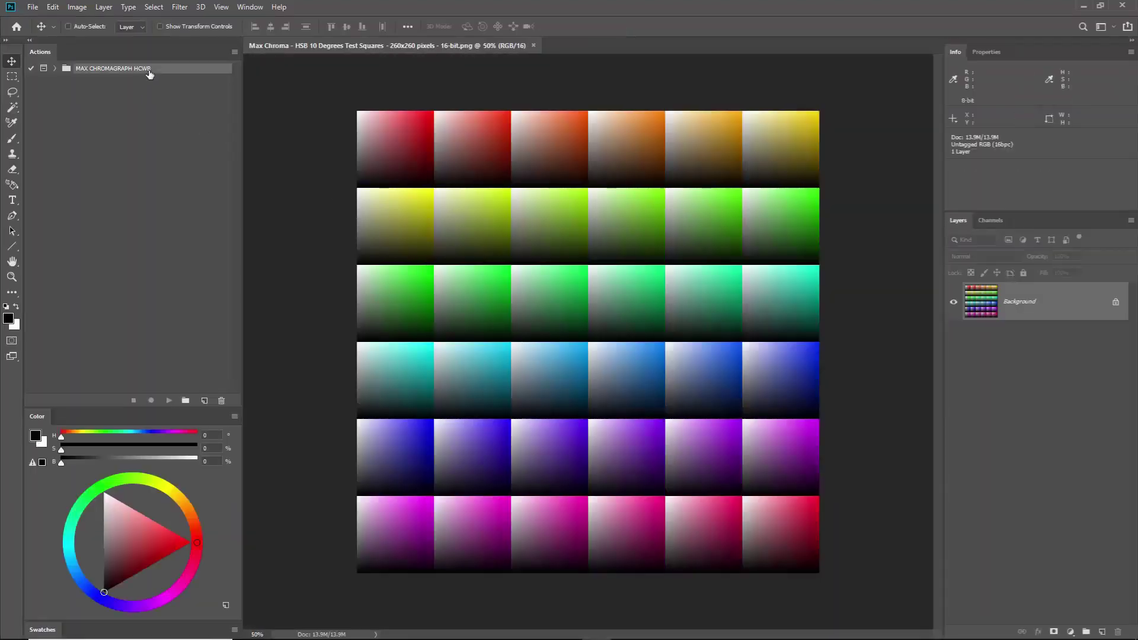
click(221, 401)
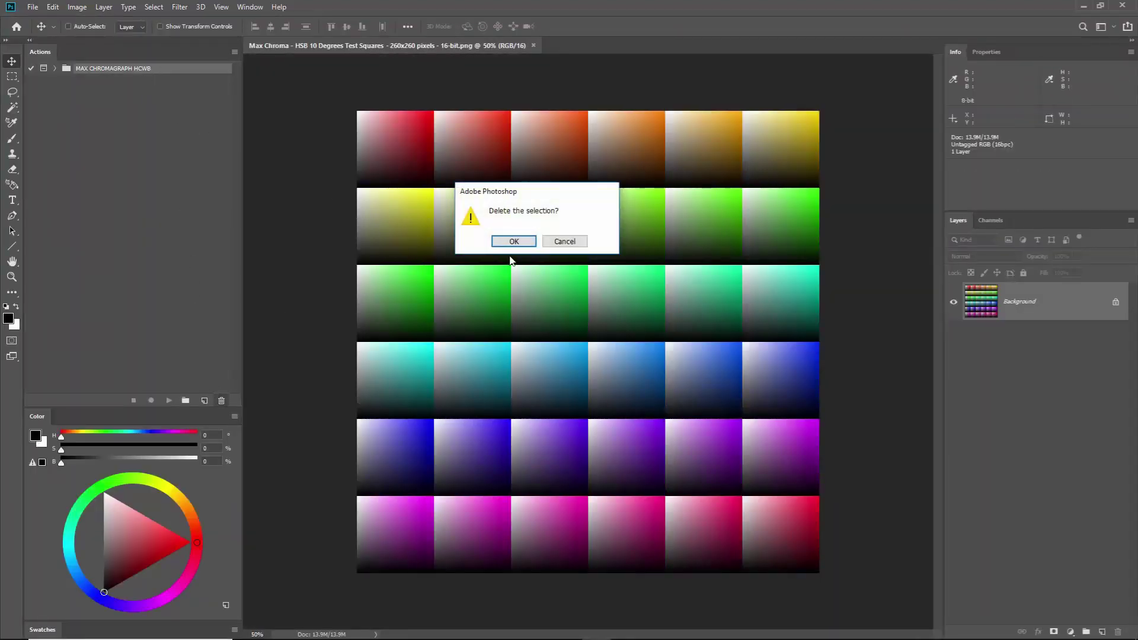
click(508, 242)
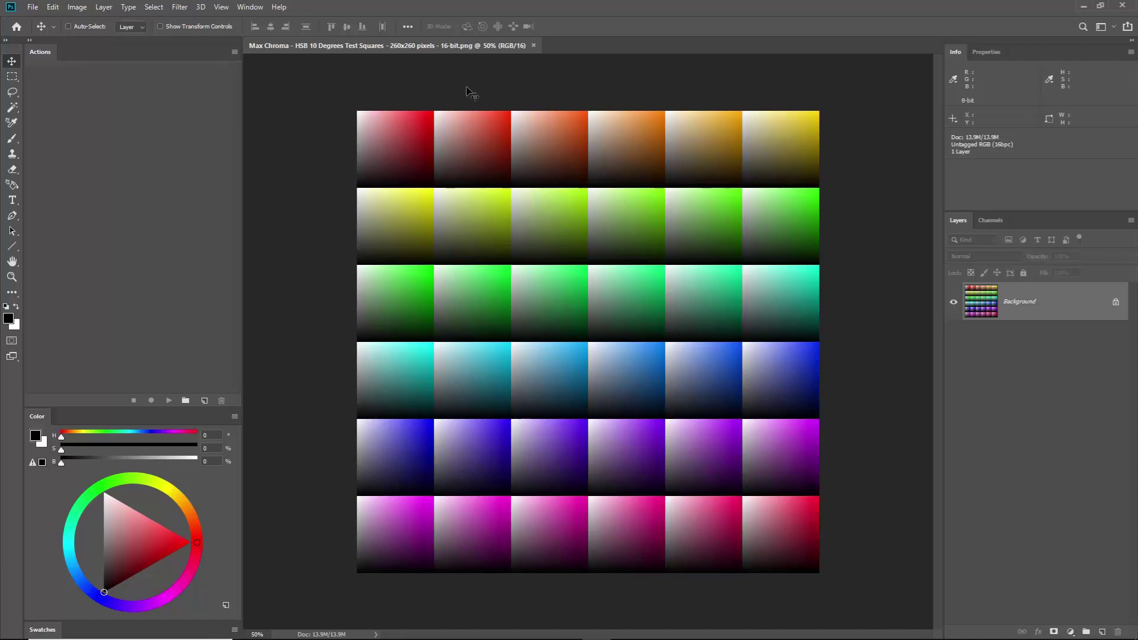
Step: Load the MAX CHROMAGRAPH HCWB.atn action file from the desktop into Photoshop
click(258, 9)
click(272, 90)
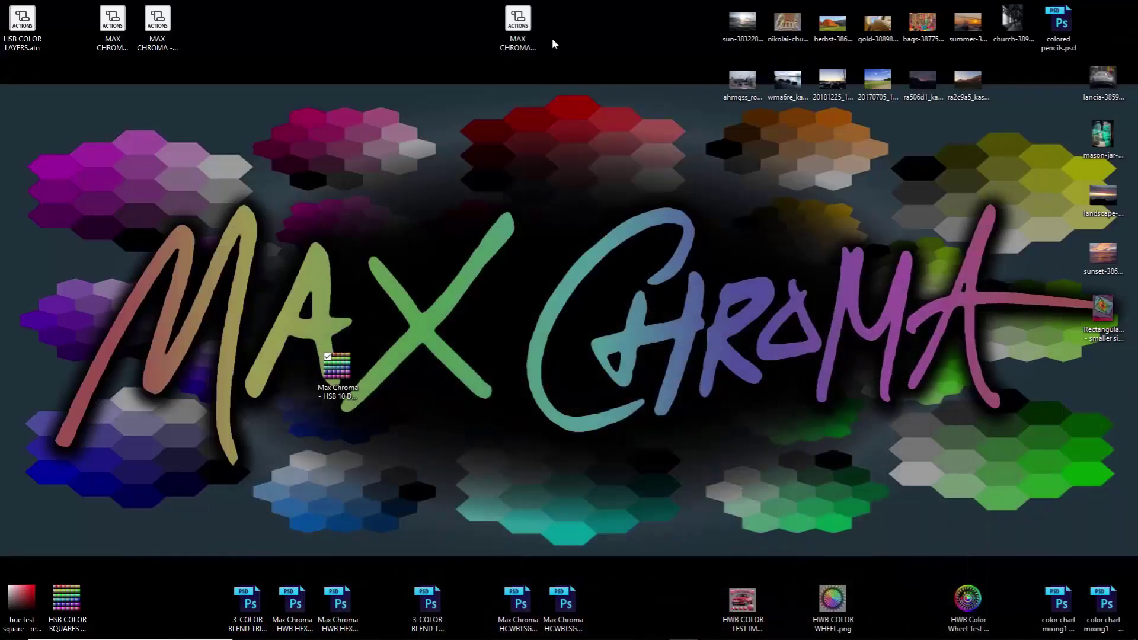
drag(521, 29, 524, 343)
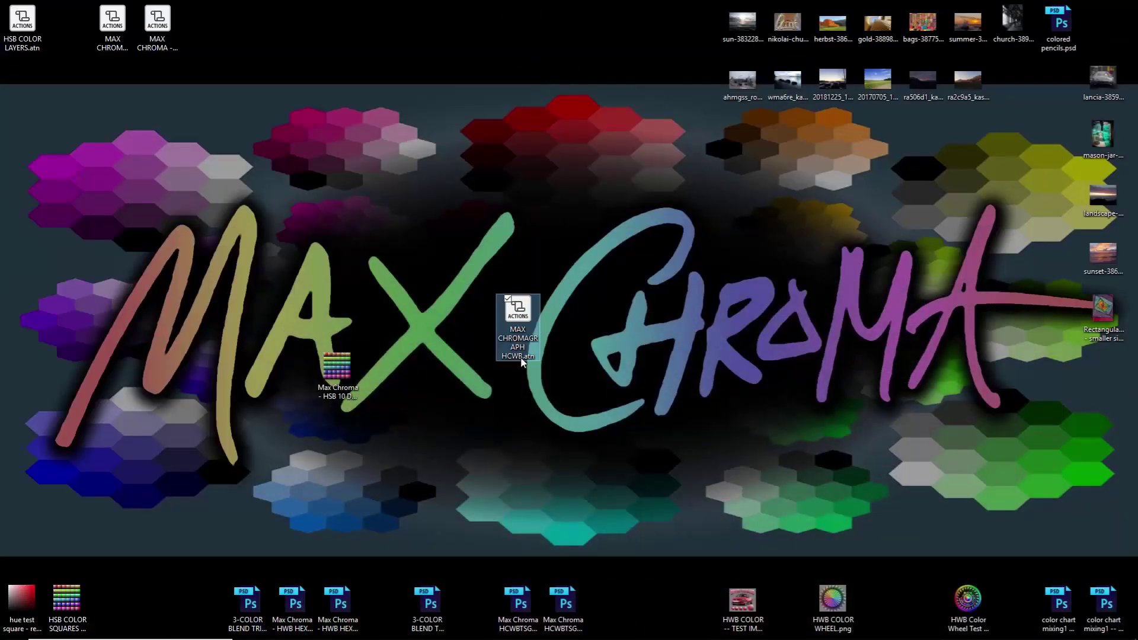
double_click(517, 311)
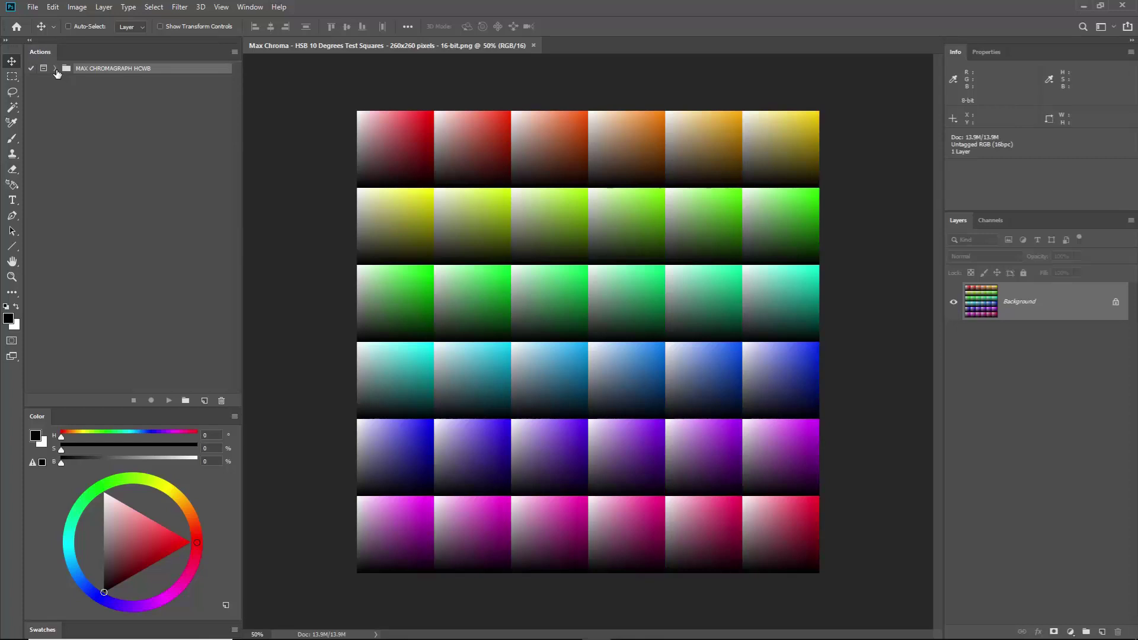
Step: Expand the MAX CHROMAGRAPH HCWB action set and look over its main, automated-mode and Colorizer actions
click(55, 68)
click(128, 81)
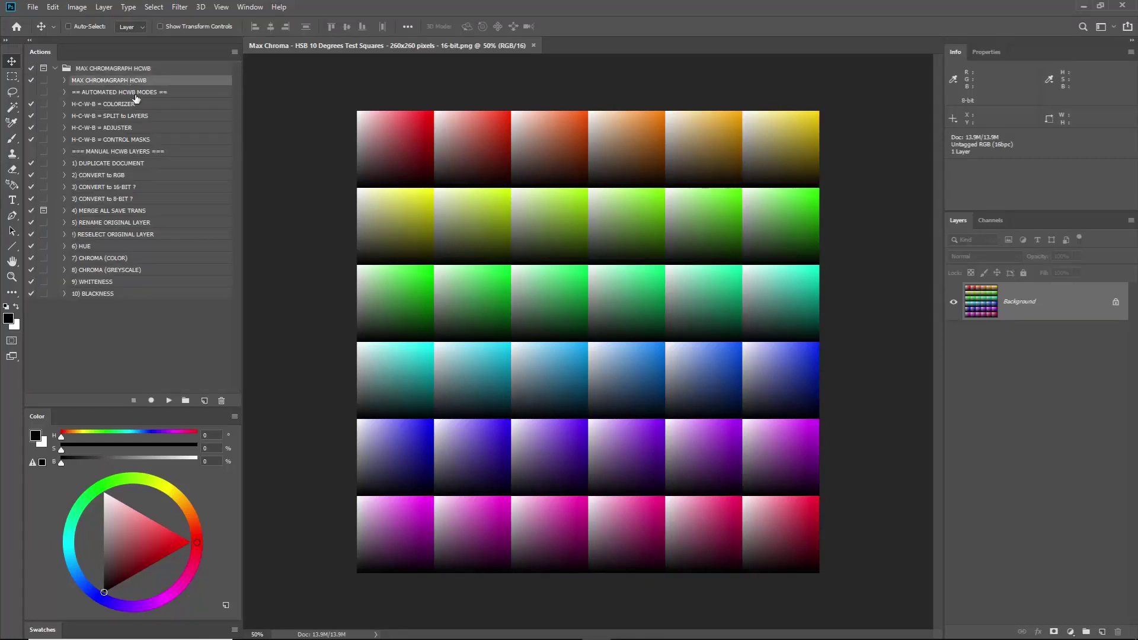
click(136, 95)
click(125, 106)
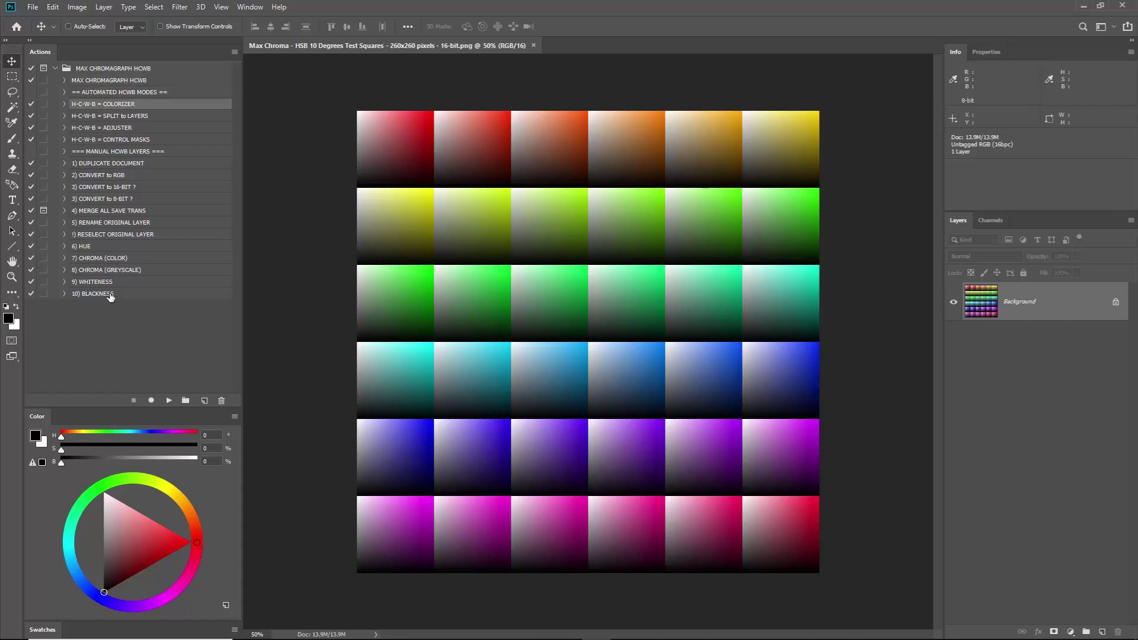
Step: Switch the actions to Button Mode and narrow their panel so the colored buttons form a single column
click(234, 52)
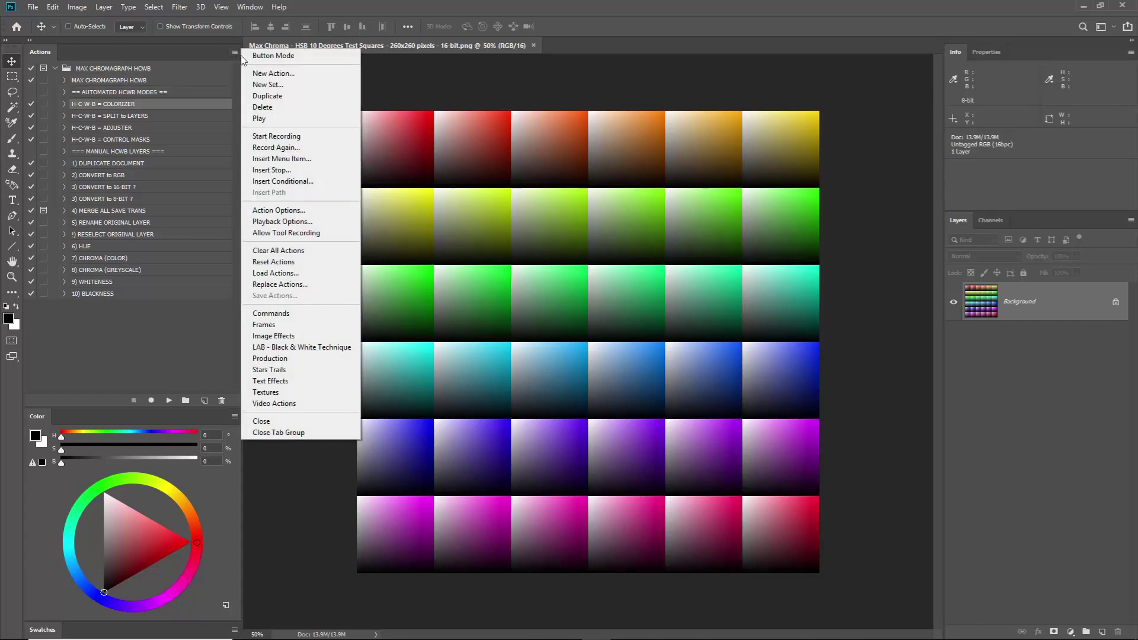
click(212, 54)
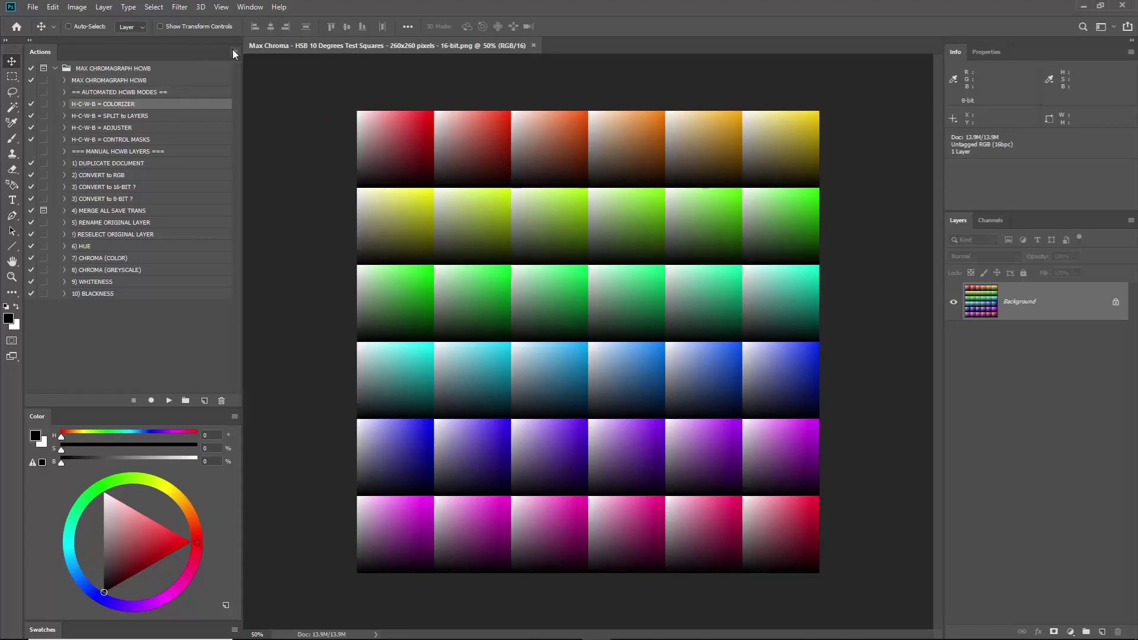
drag(42, 57, 92, 66)
drag(58, 51, 59, 52)
click(235, 52)
click(256, 56)
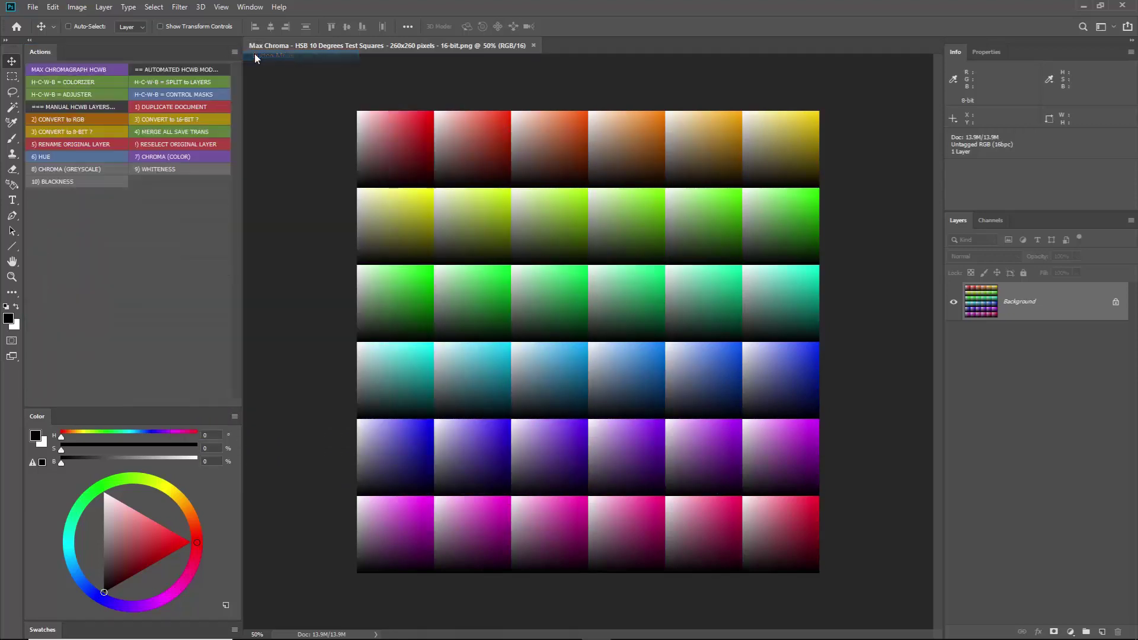
drag(242, 75, 107, 107)
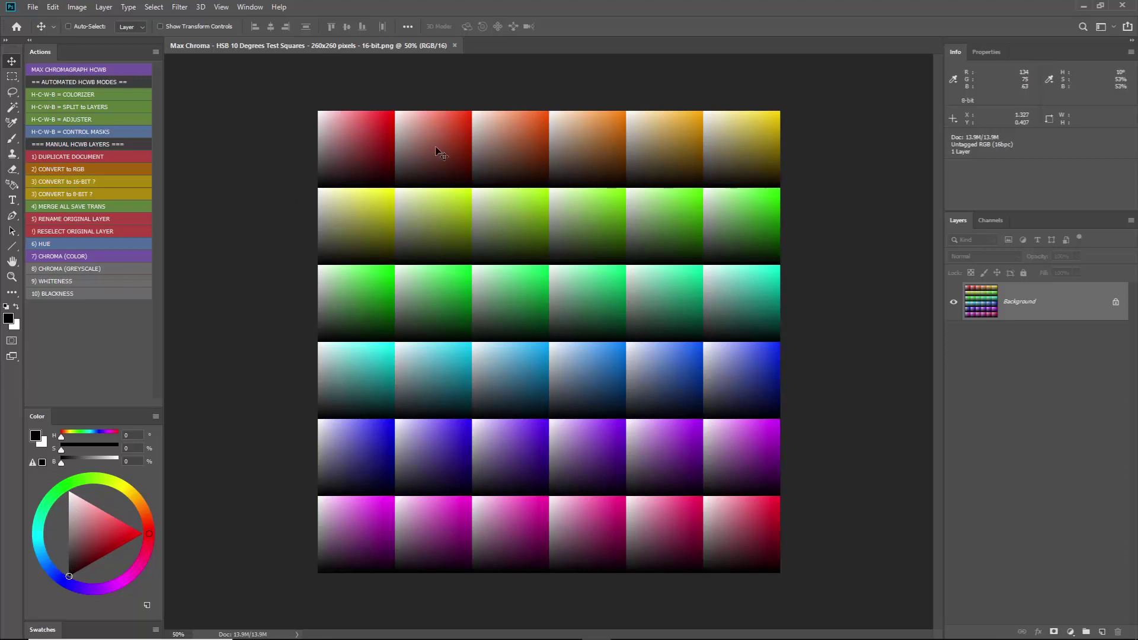
Step: View the foreground Color Picker's color field, close it without choosing a color and return to the Move tool
click(8, 320)
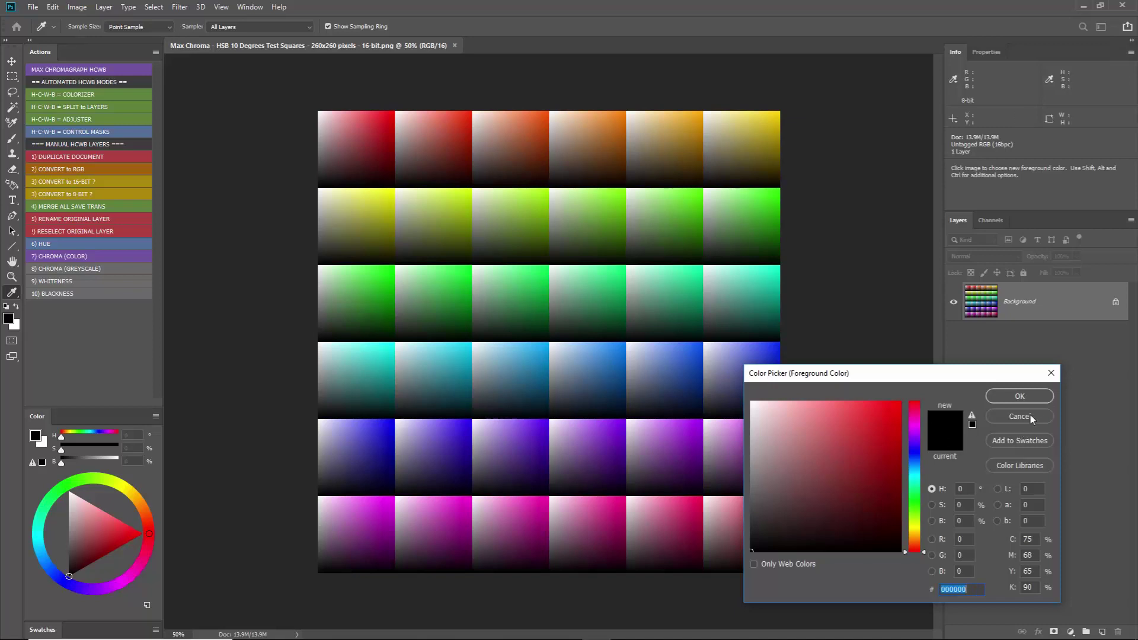
click(1051, 373)
key(v)
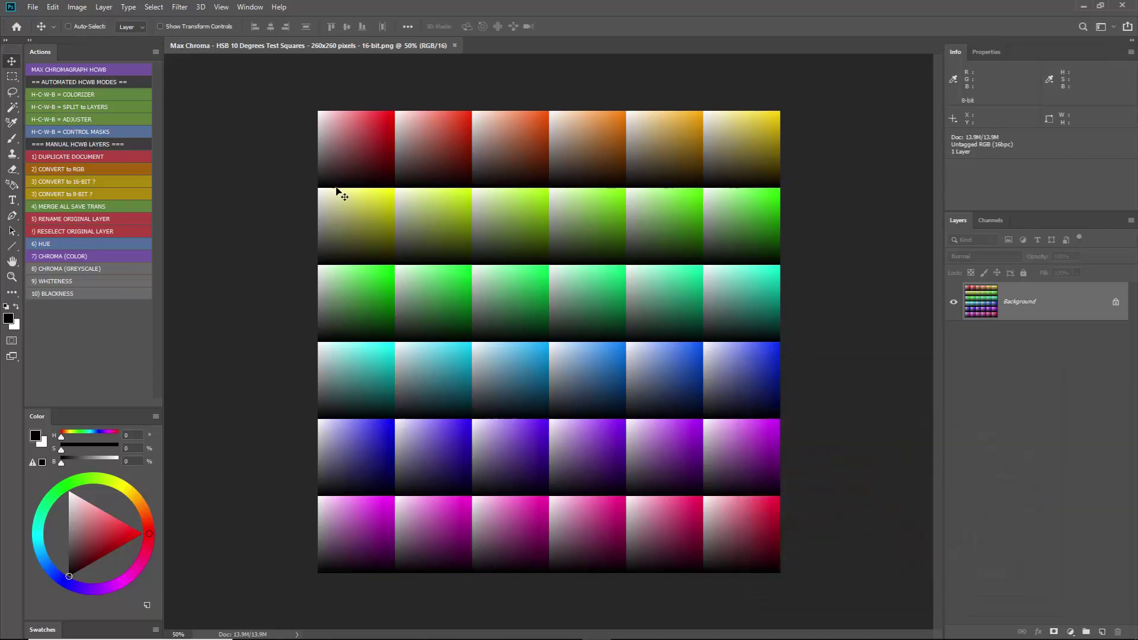
Step: Examine the test squares' gradients up close and as a whole, checking how hue, saturation and brightness vary
scroll(382, 128, up, 4)
scroll(412, 149, down, 4)
scroll(338, 122, up, 10)
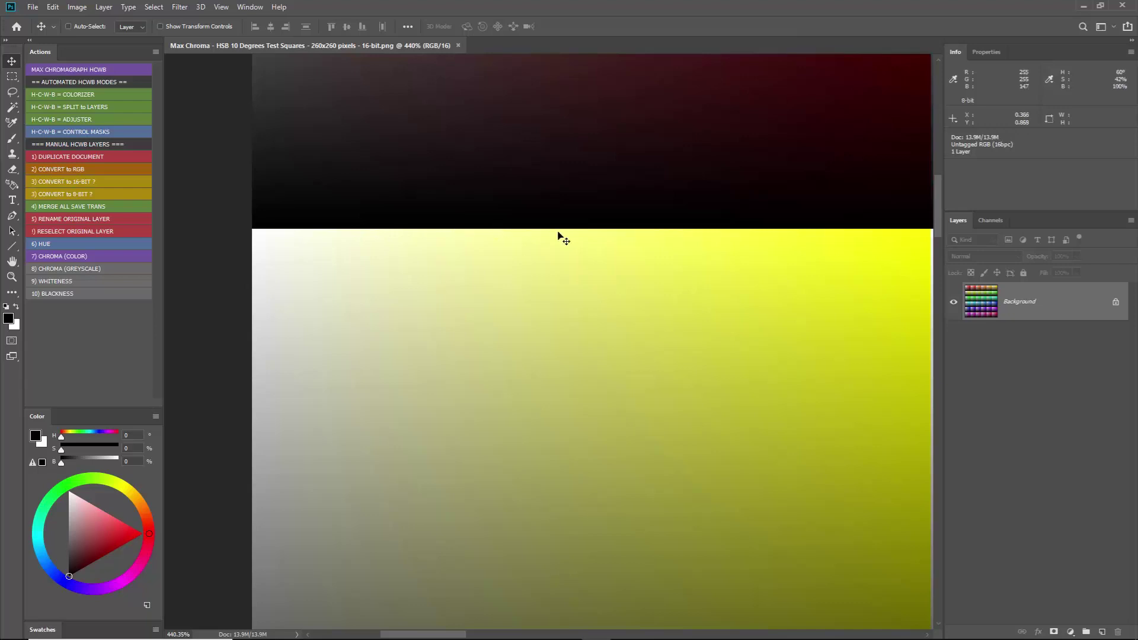
scroll(268, 265, down, 2)
scroll(266, 267, down, 3)
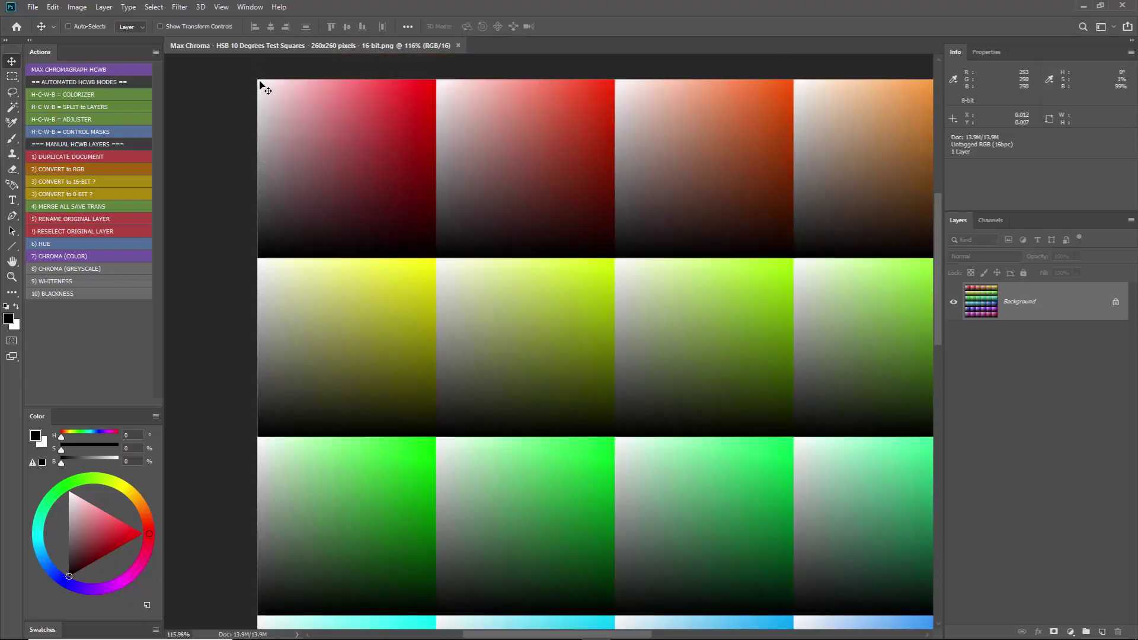
scroll(236, 286, down, 3)
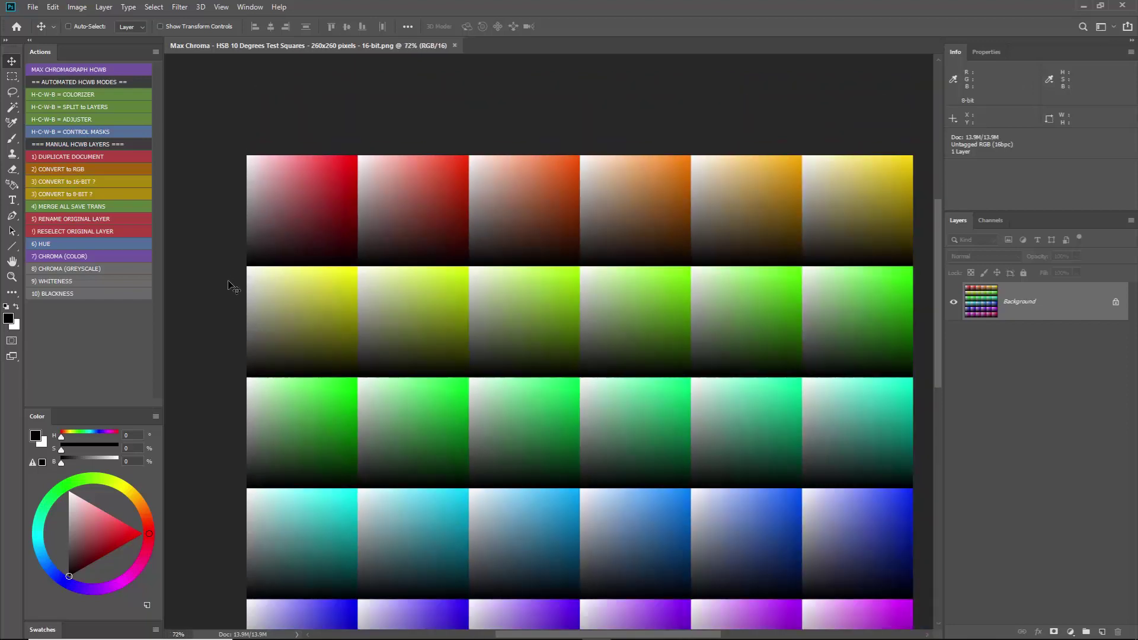
scroll(261, 279, up, 2)
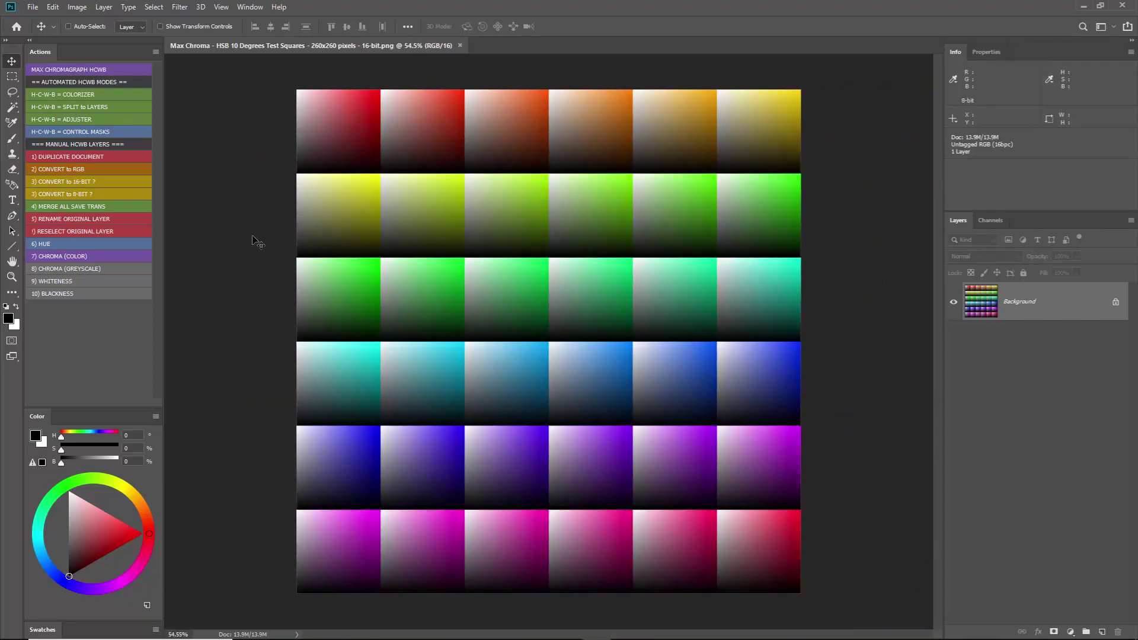
Step: Run the MAX CHROMAGRAPH HCWB action on the test-squares image
click(74, 70)
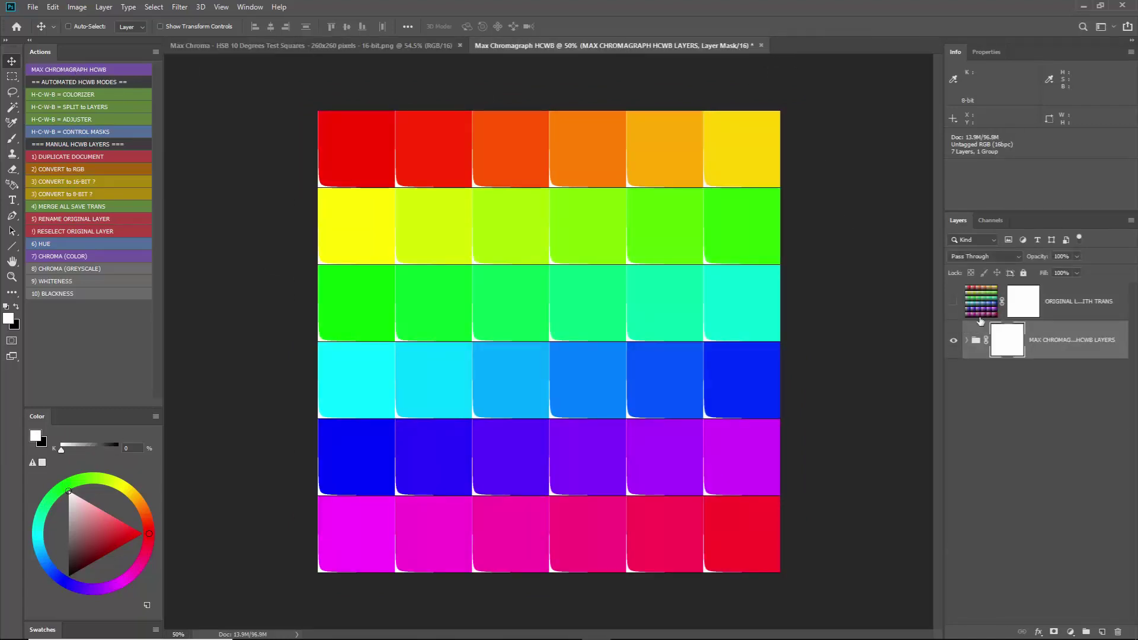
Step: Expand the MAX CHROMAGRAPH HCWB LAYERS group, select its full-hue layer and widen the layer list so the names are fully readable
click(966, 342)
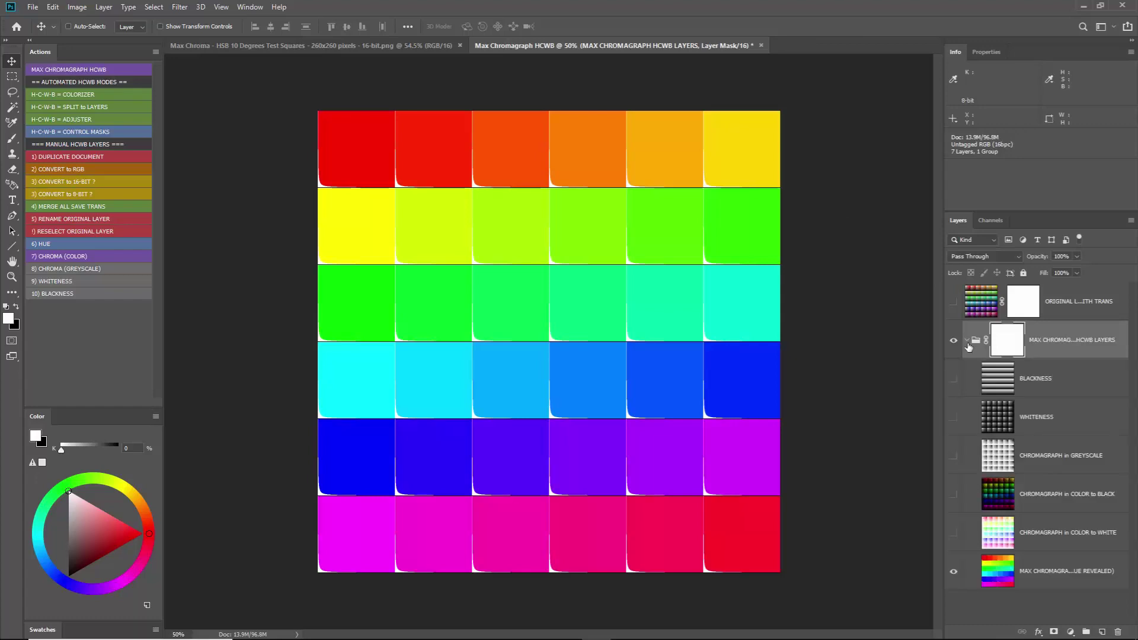
click(1059, 572)
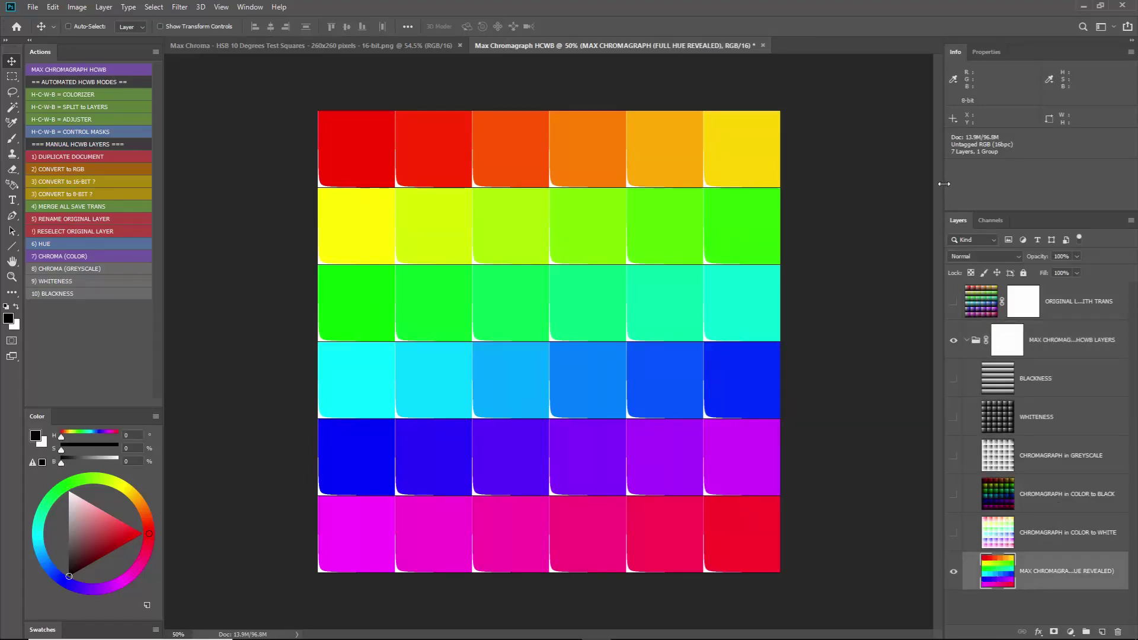
drag(943, 183, 854, 195)
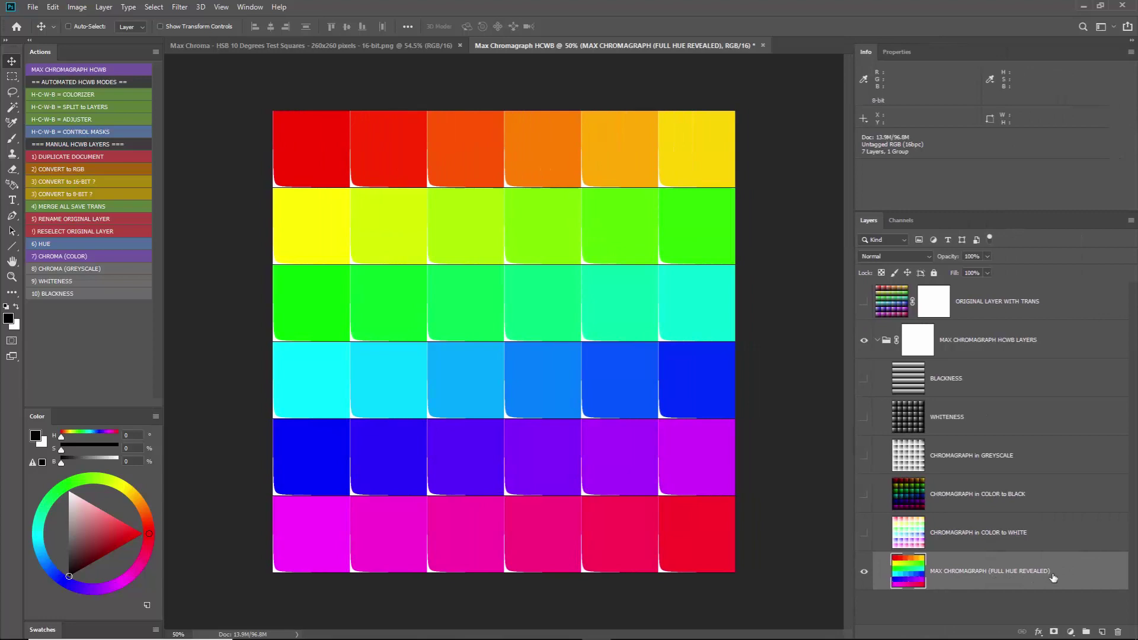
Step: Compare the first red square in the full-hue layer with ORIGINAL LAYER WITH TRANS up close by toggling the original's visibility
scroll(235, 94, up, 4)
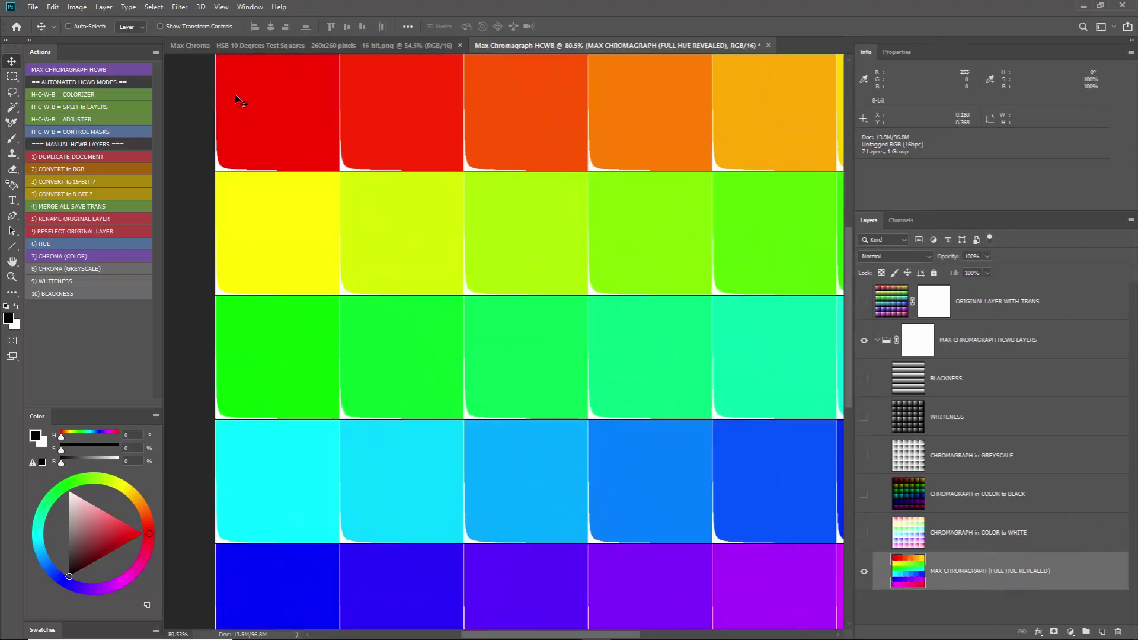
scroll(297, 287, up, 3)
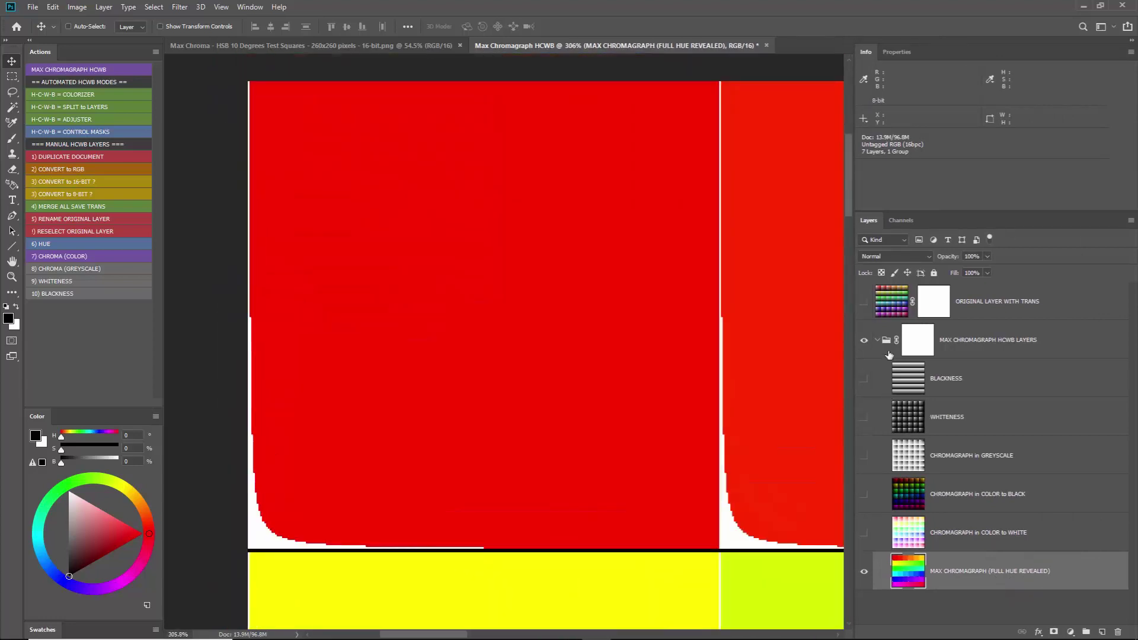
click(864, 304)
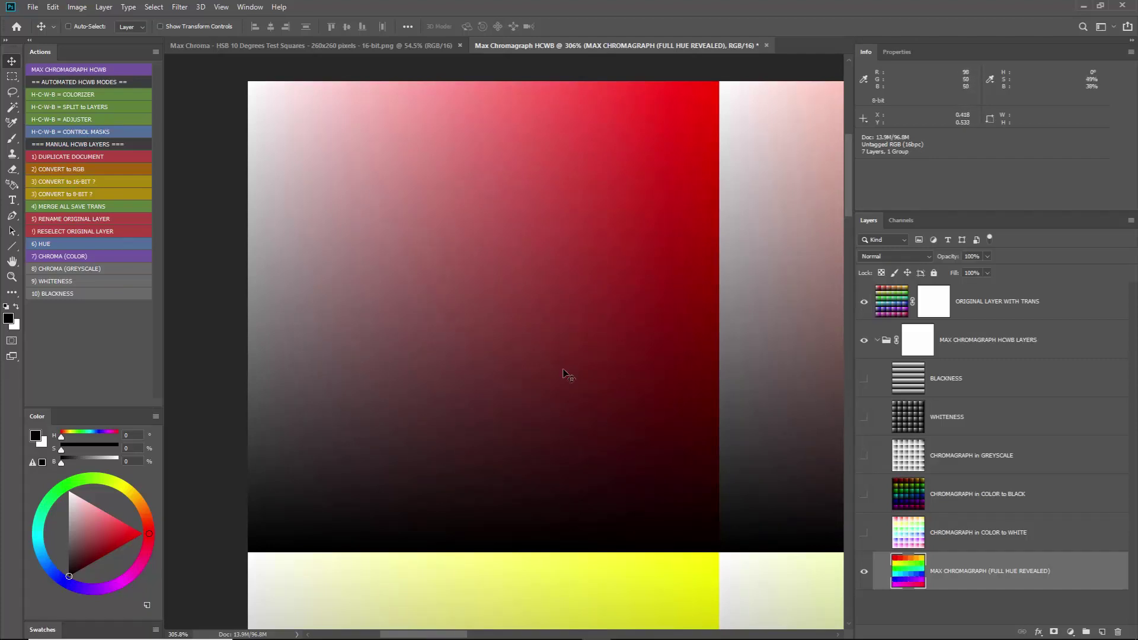
click(863, 303)
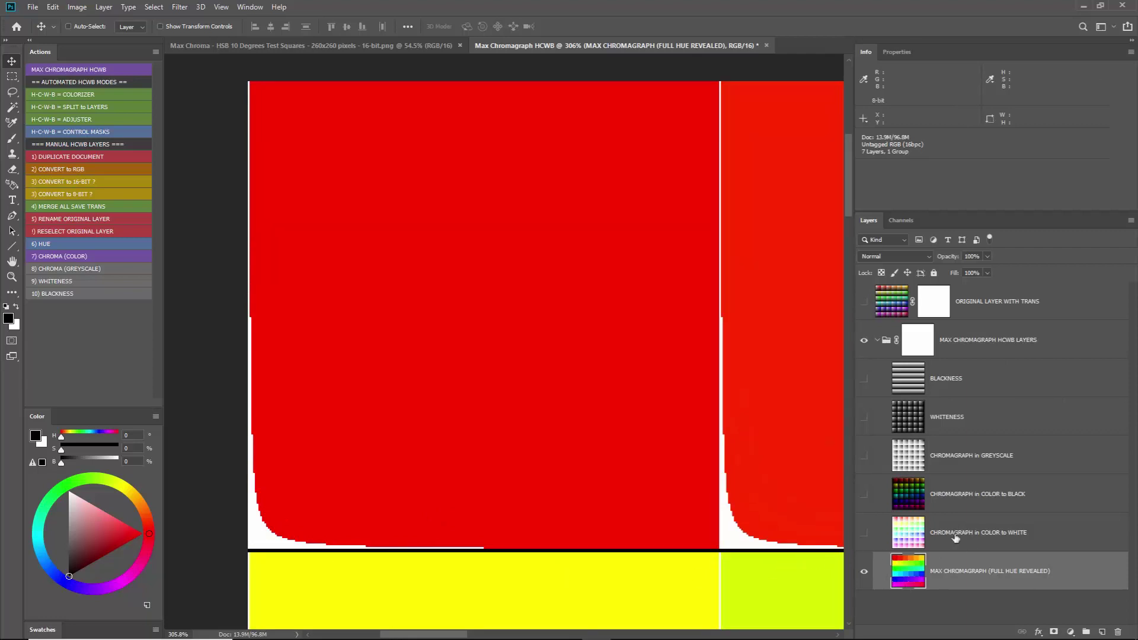
click(863, 303)
scroll(706, 457, up, 8)
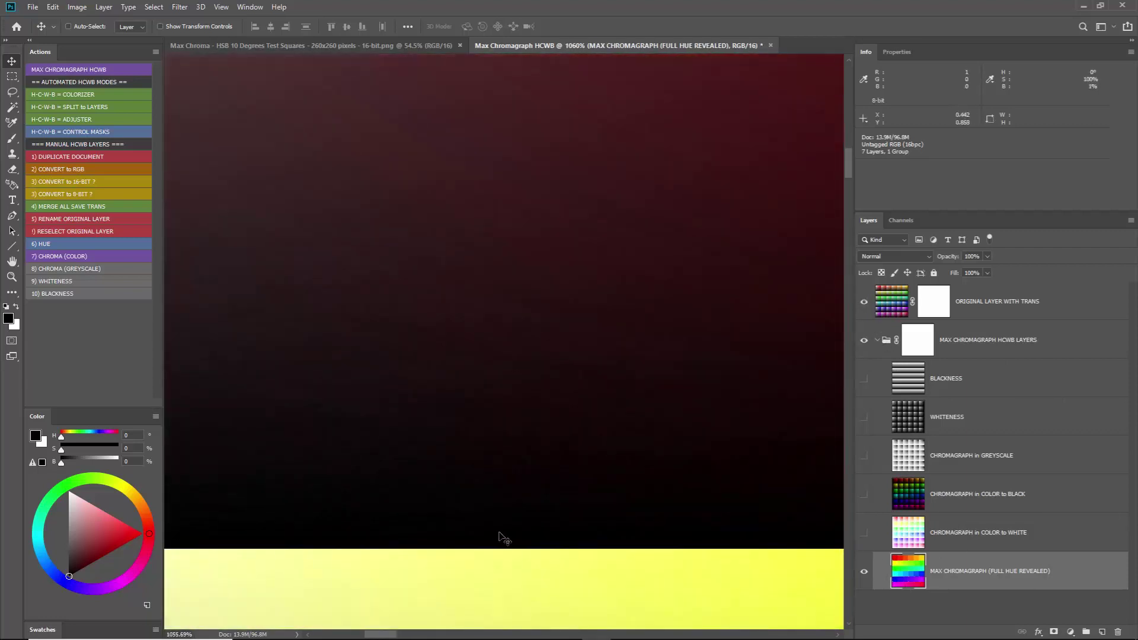
scroll(552, 554, down, 6)
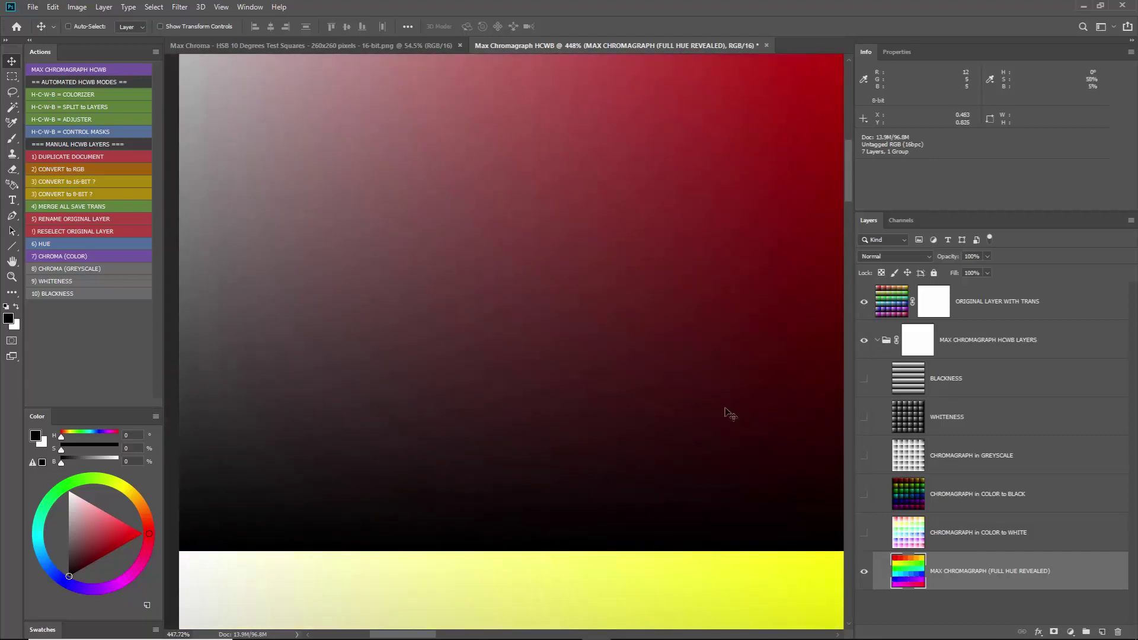
click(863, 302)
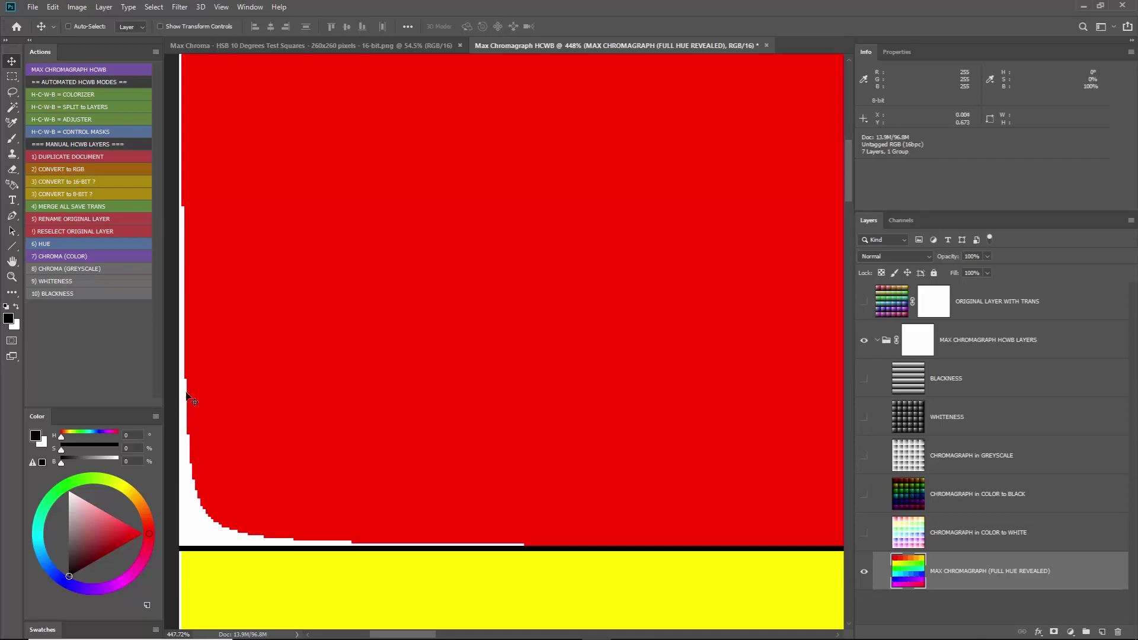
Step: Hide the full-hue layer, show and select CHROMAGRAPH in COLOR to WHITE, and inspect its red squares up close
key(ctrl+0)
click(863, 570)
click(865, 541)
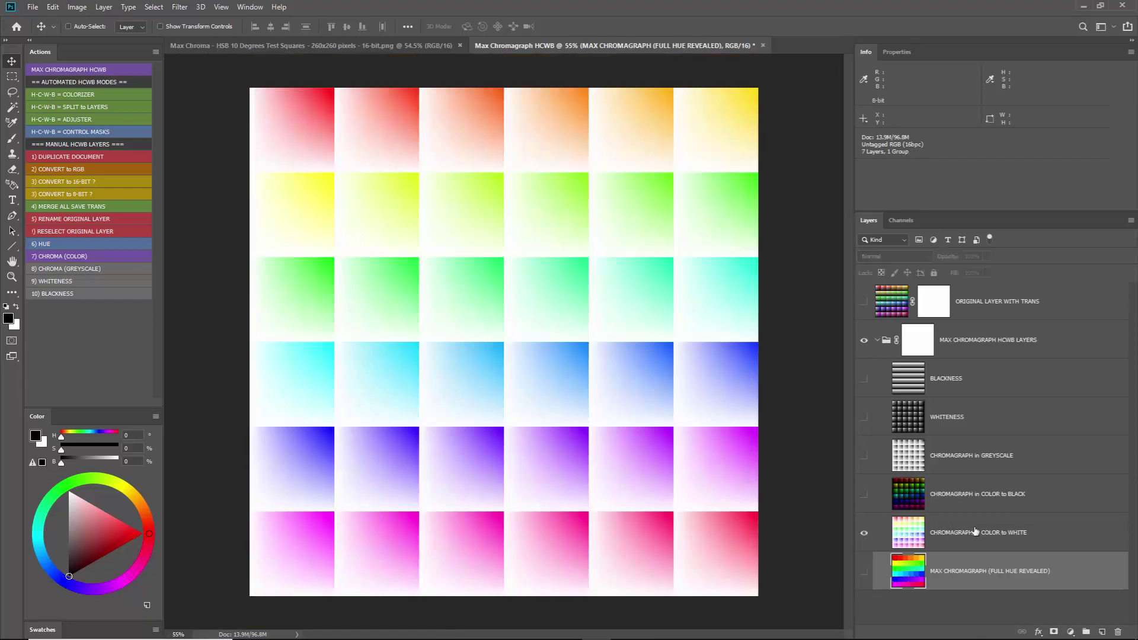
click(993, 538)
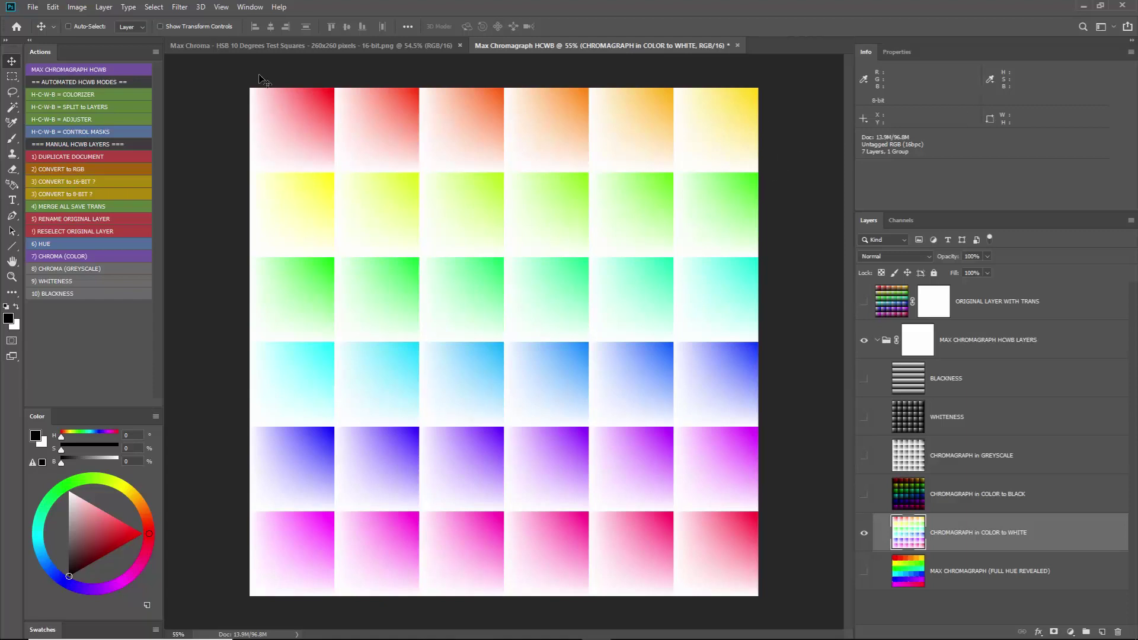
scroll(237, 89, up, 5)
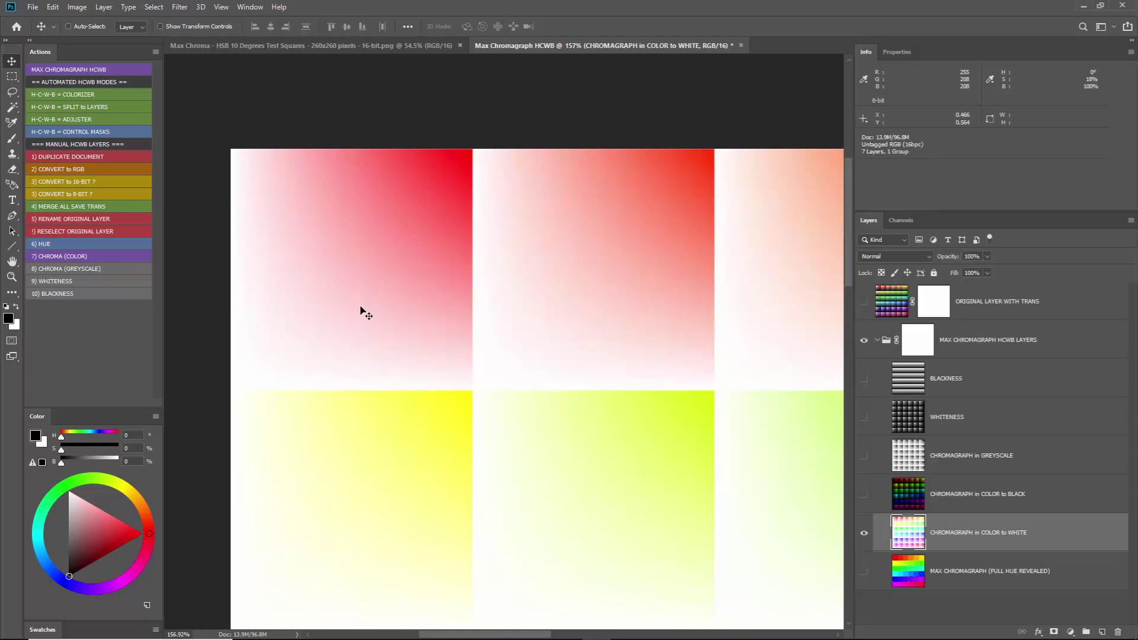
Step: Show the CHROMAGRAPH in COLOR to BLACK and CHROMAGRAPH in GREYSCALE layers one after the other and select the greyscale one
click(864, 504)
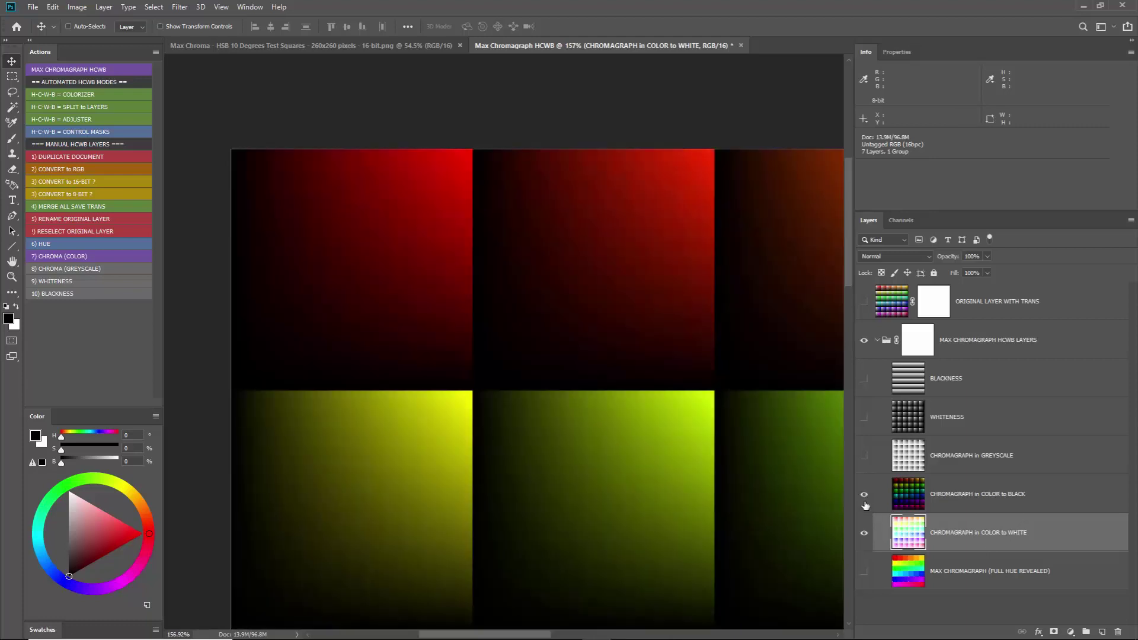
scroll(403, 245, down, 5)
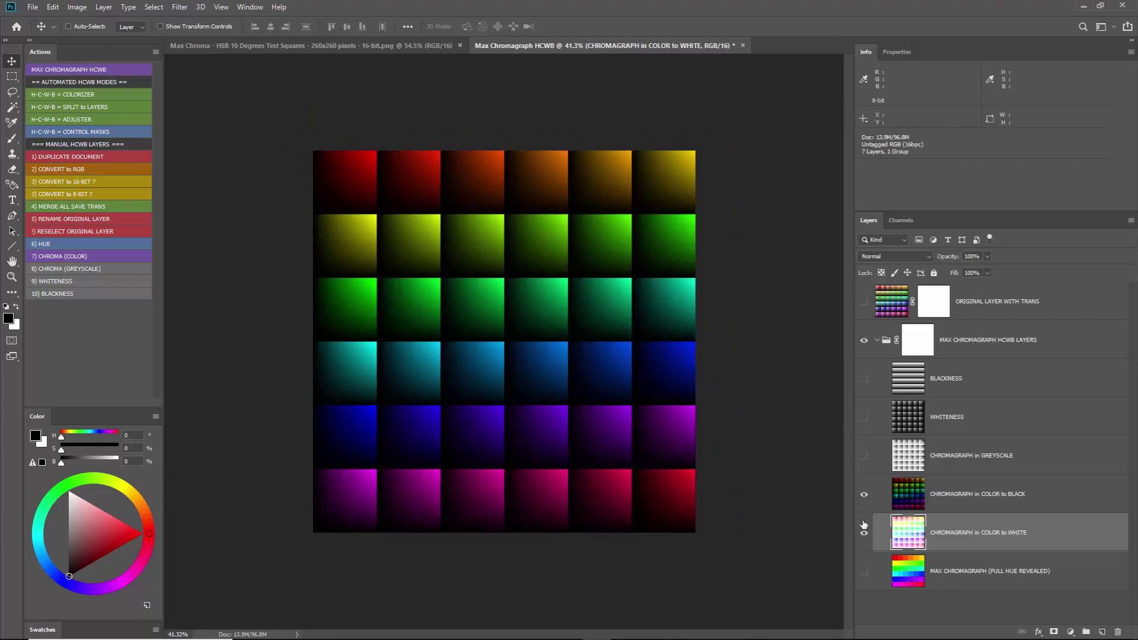
click(867, 465)
click(986, 460)
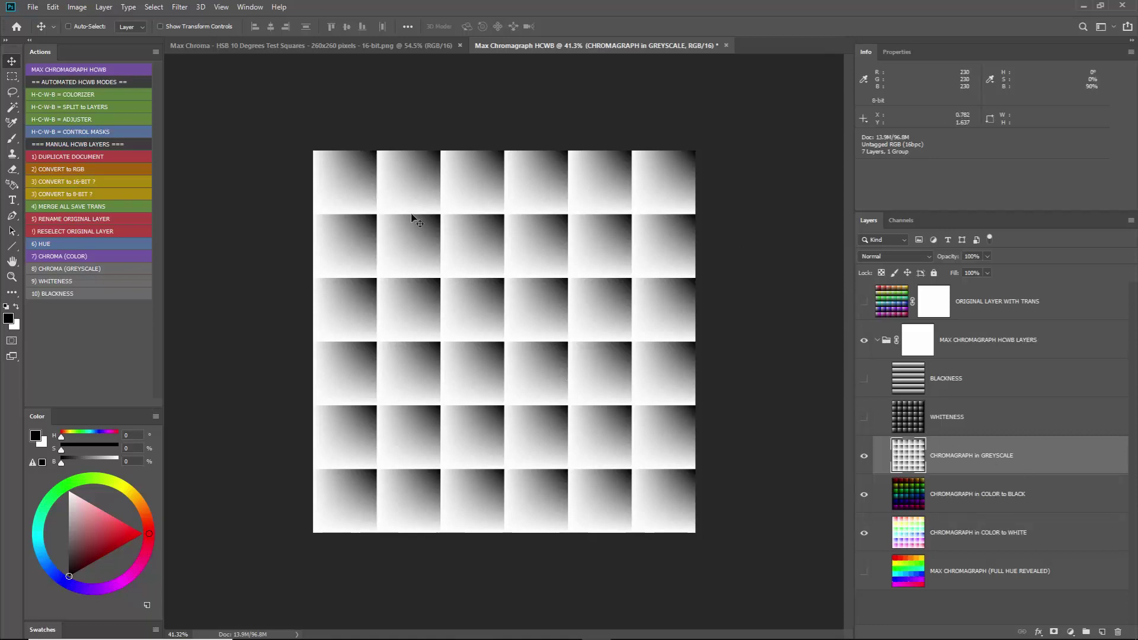
Step: Show the WHITENESS and BLACKNESS layers and compare them with the original test squares by toggling the original layer's visibility
click(864, 418)
click(954, 417)
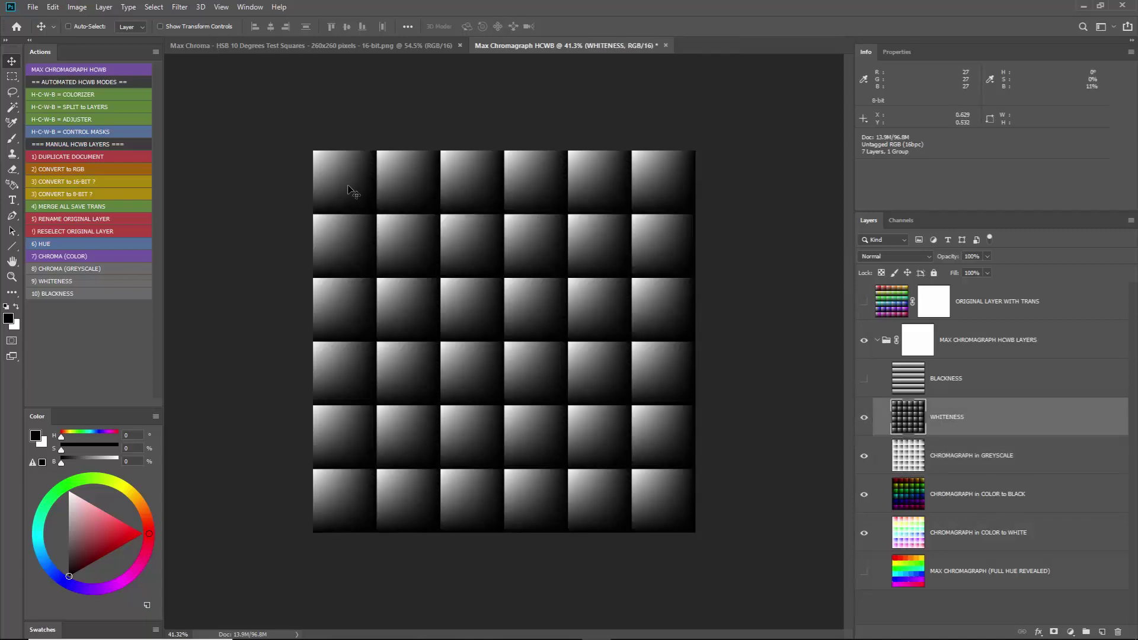
click(864, 302)
click(862, 382)
click(863, 302)
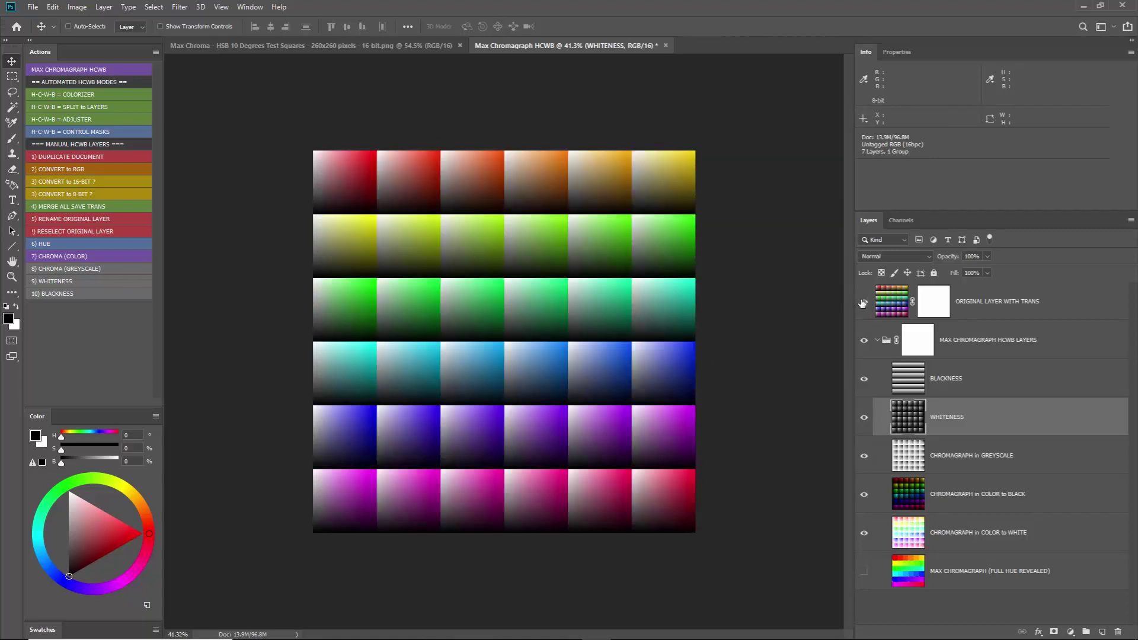
click(863, 302)
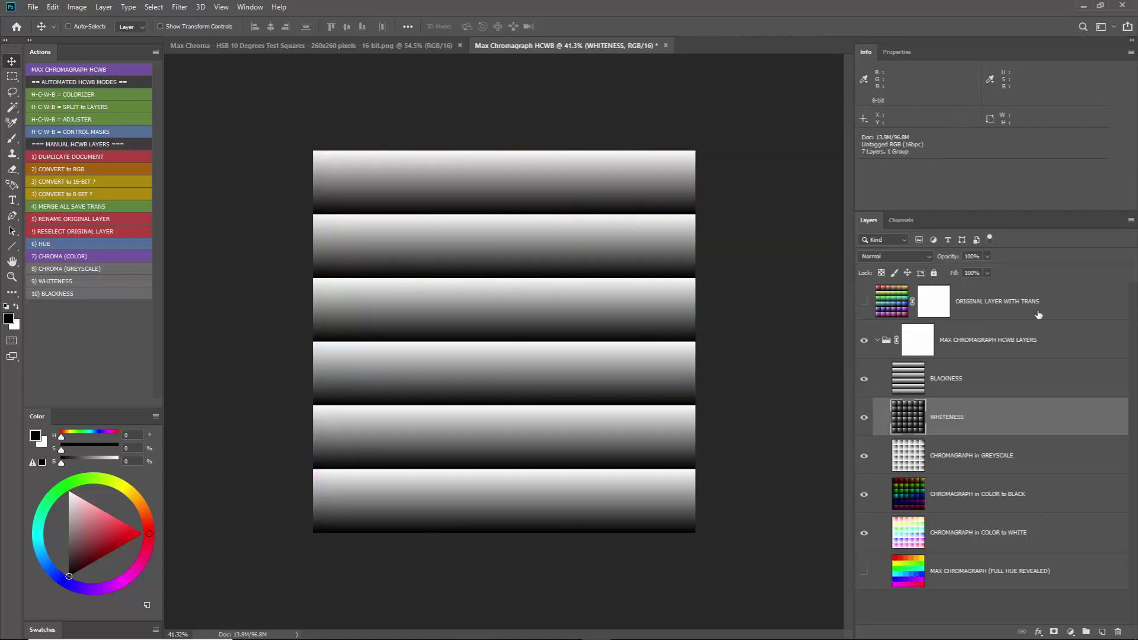
click(880, 314)
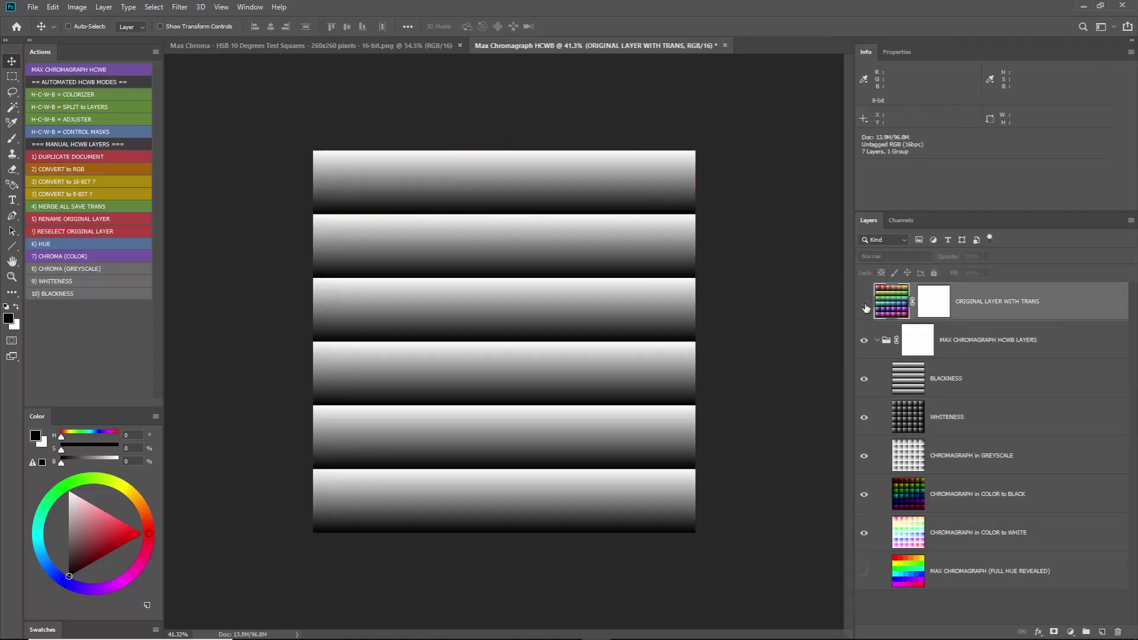
Step: Close the Max Chromagraph HCWB document without saving and open the sunset photo summer-3887985.jpg from the desktop in Photoshop
click(724, 44)
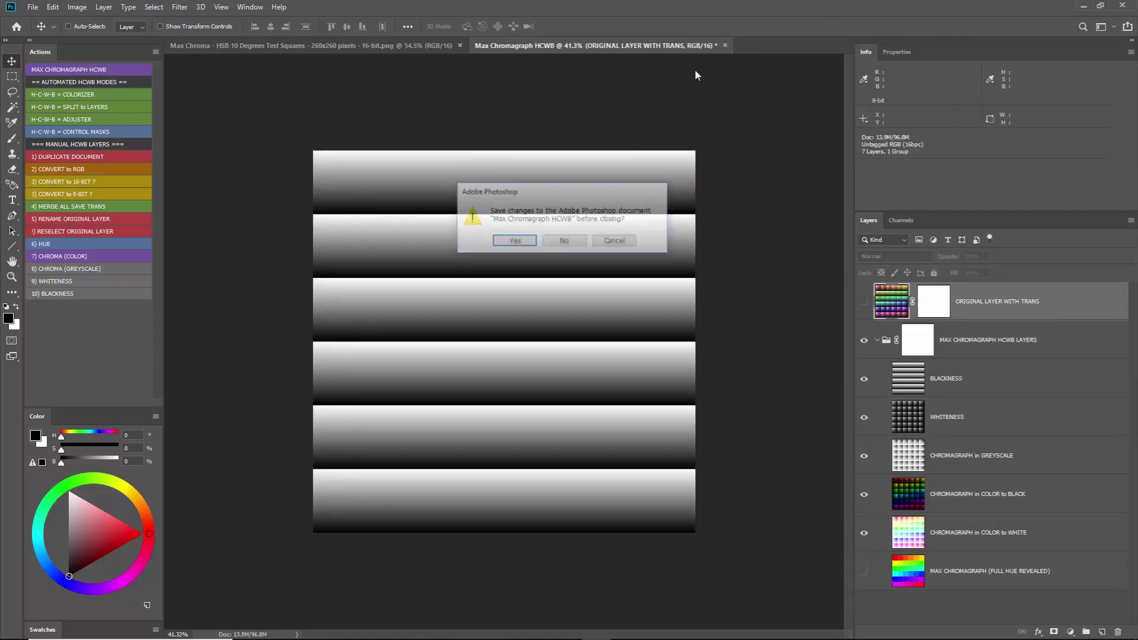
click(564, 243)
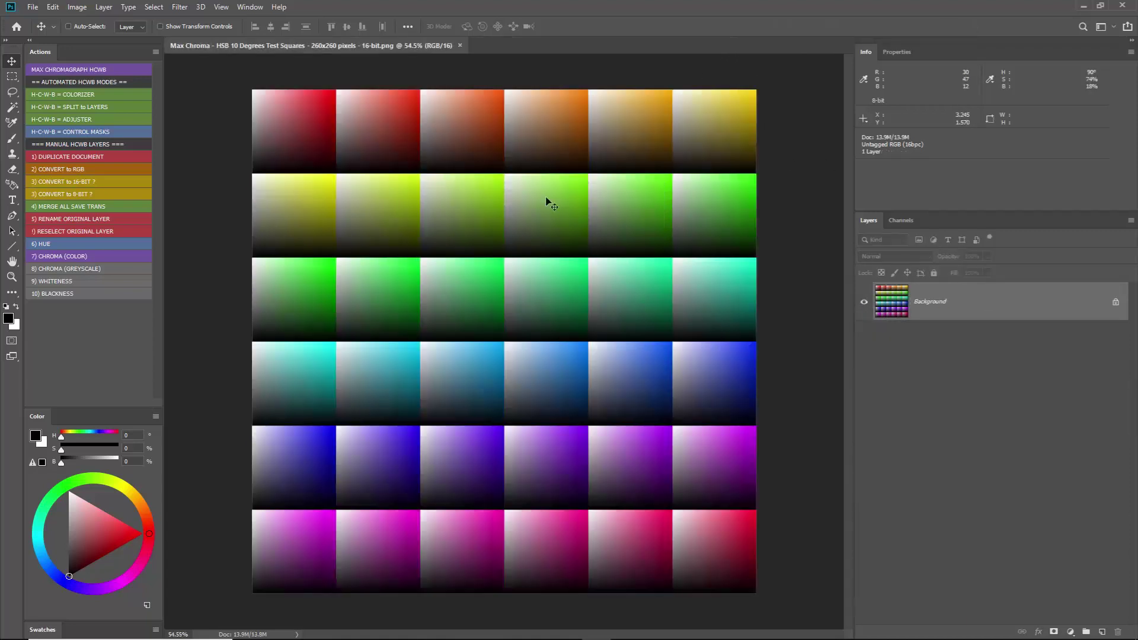
click(1084, 7)
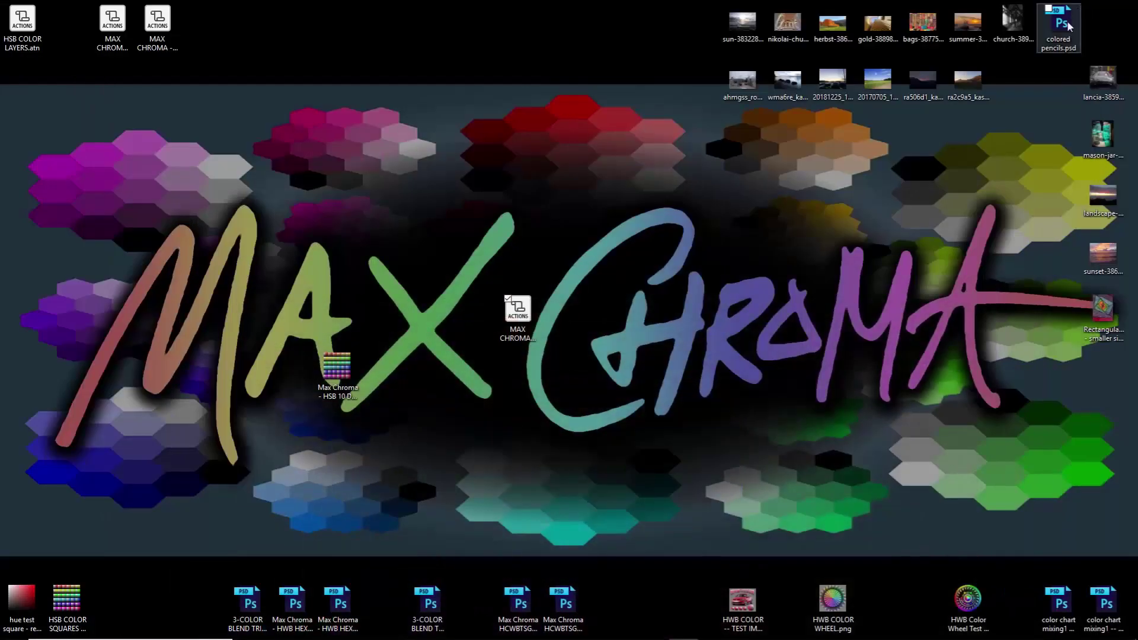
click(827, 34)
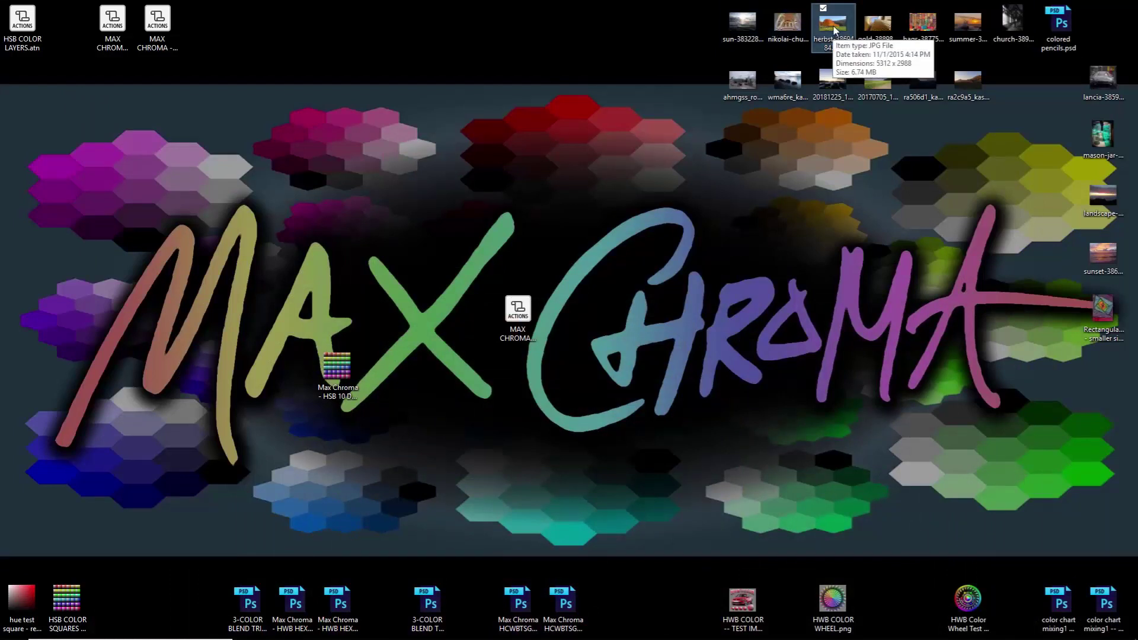
click(755, 33)
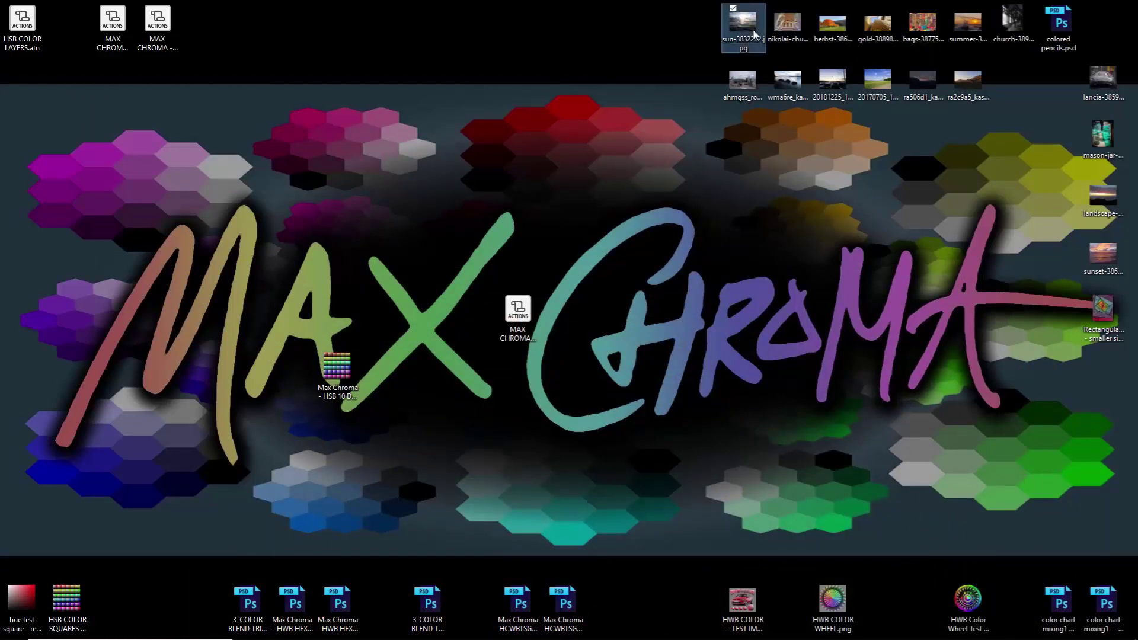
click(969, 26)
drag(969, 26, 682, 27)
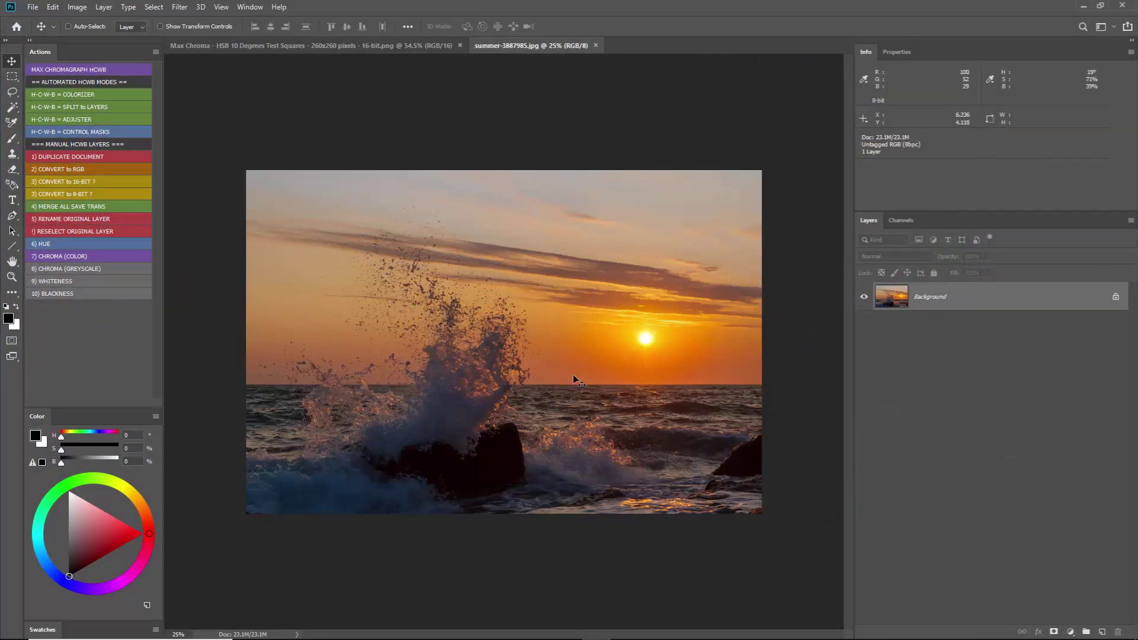
Step: Run the MAX CHROMAGRAPH HCWB action on the sunset photo and examine the revealed hues around the sun and in the water
click(61, 71)
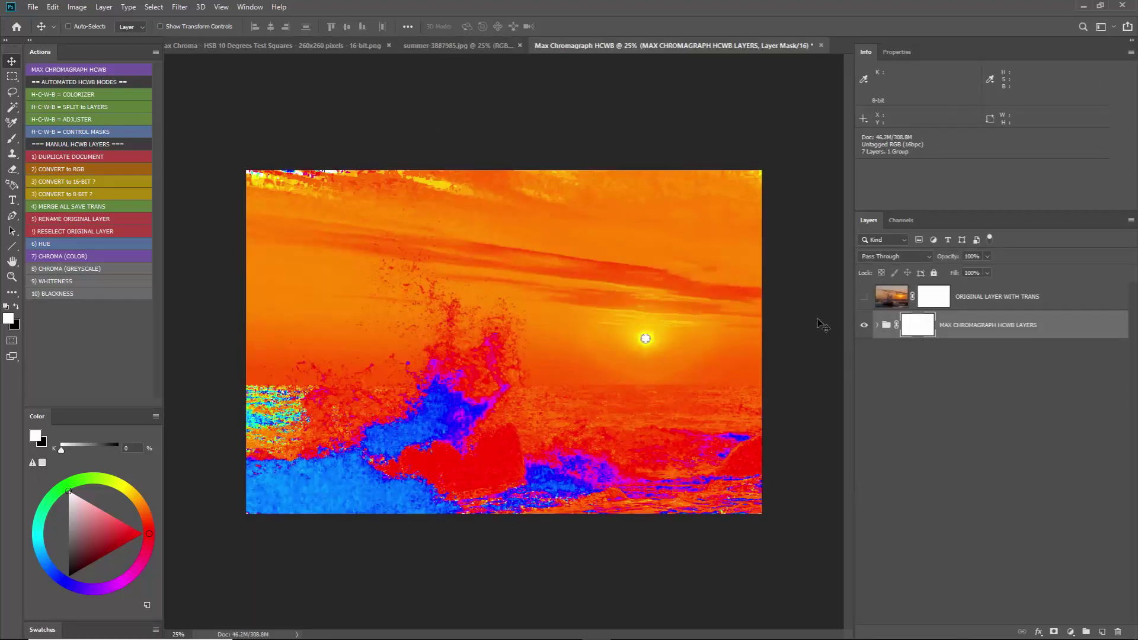
key(ctrl+plus)
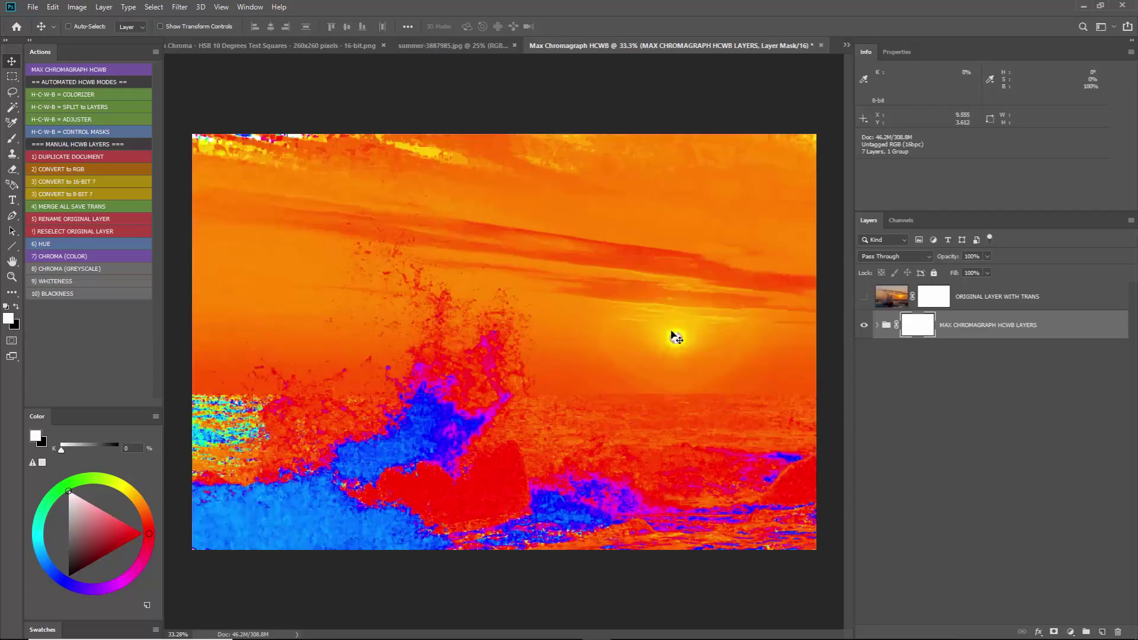
scroll(676, 337, up, 6)
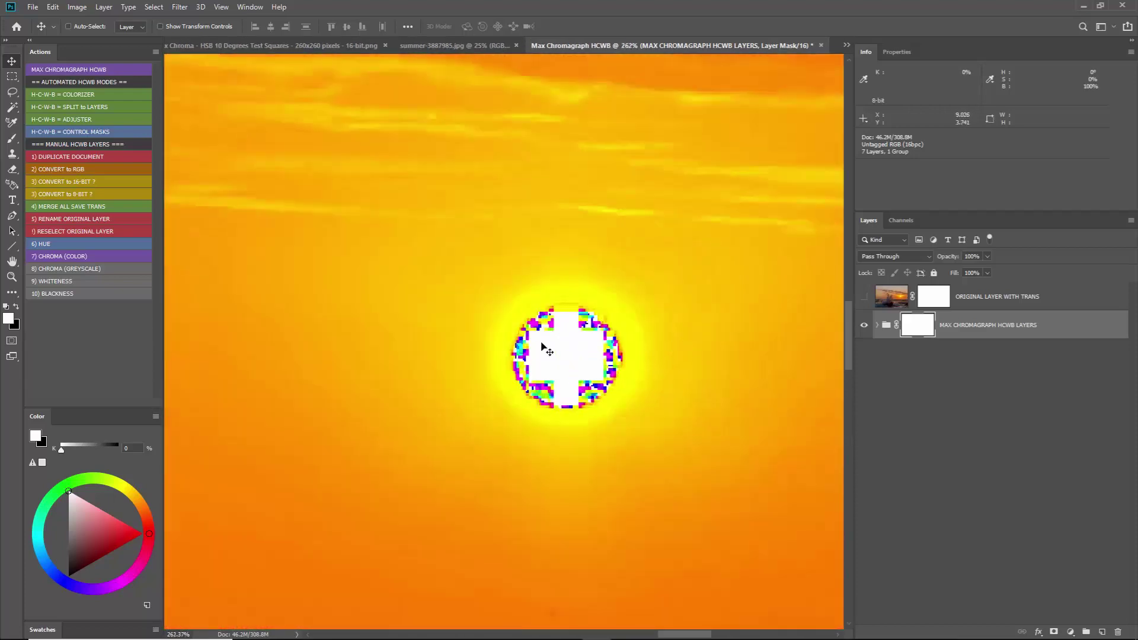
scroll(567, 375, down, 3)
key(ctrl+0)
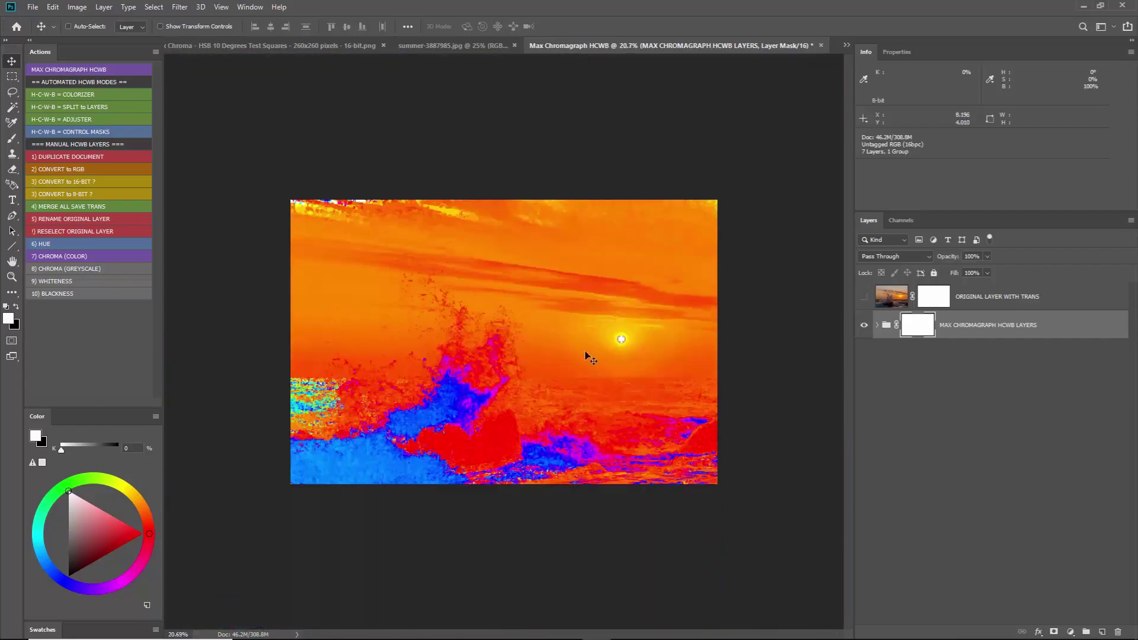
scroll(364, 474, up, 3)
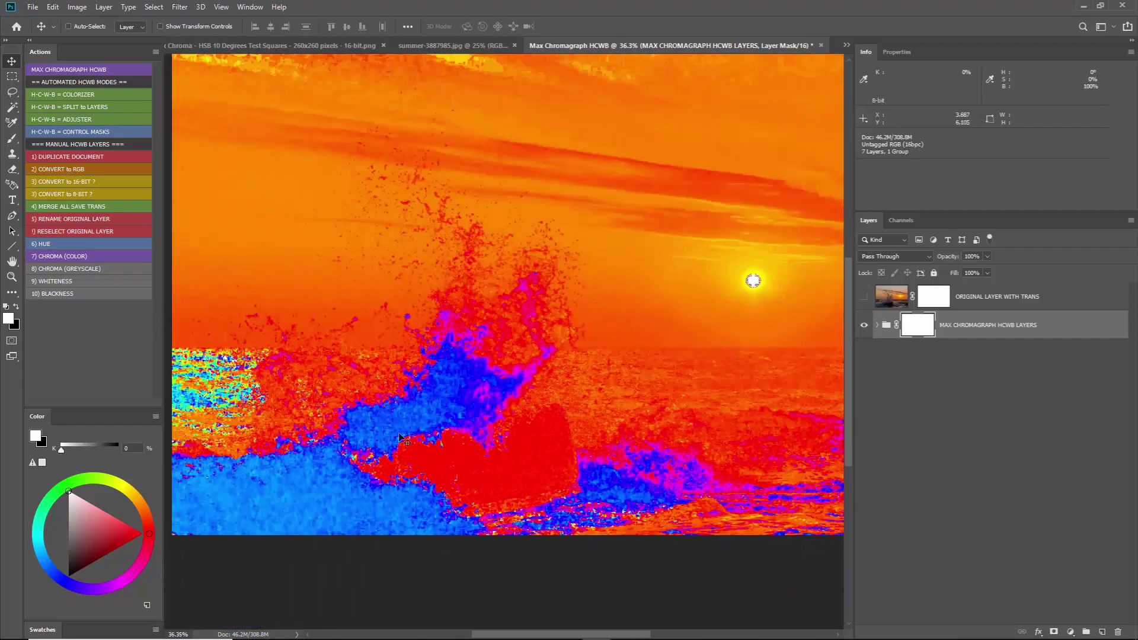
scroll(191, 468, up, 2)
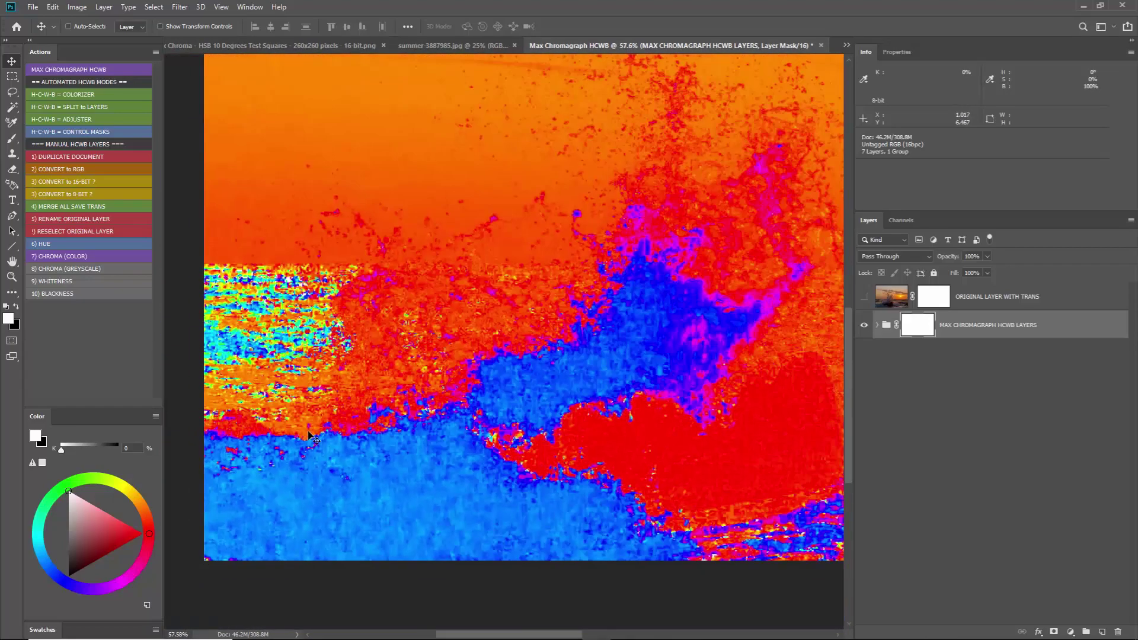
scroll(399, 373, down, 4)
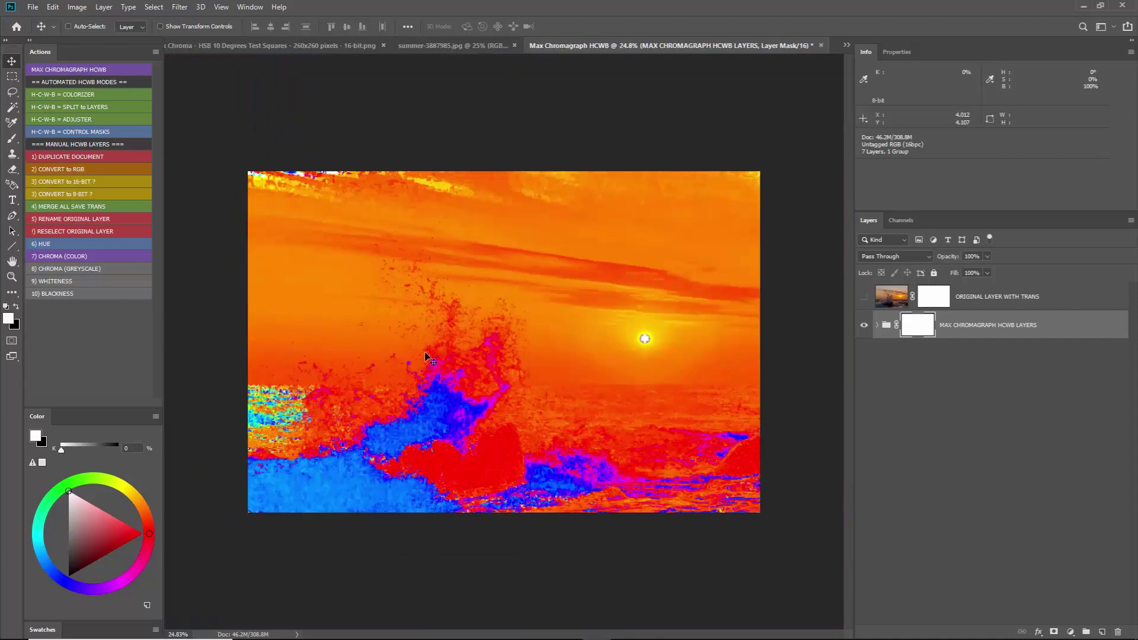
Step: Expand the HCWB layers group, show and select ORIGINAL LAYER WITH TRANS, and inspect the photo's dark rock up close
click(876, 325)
click(864, 296)
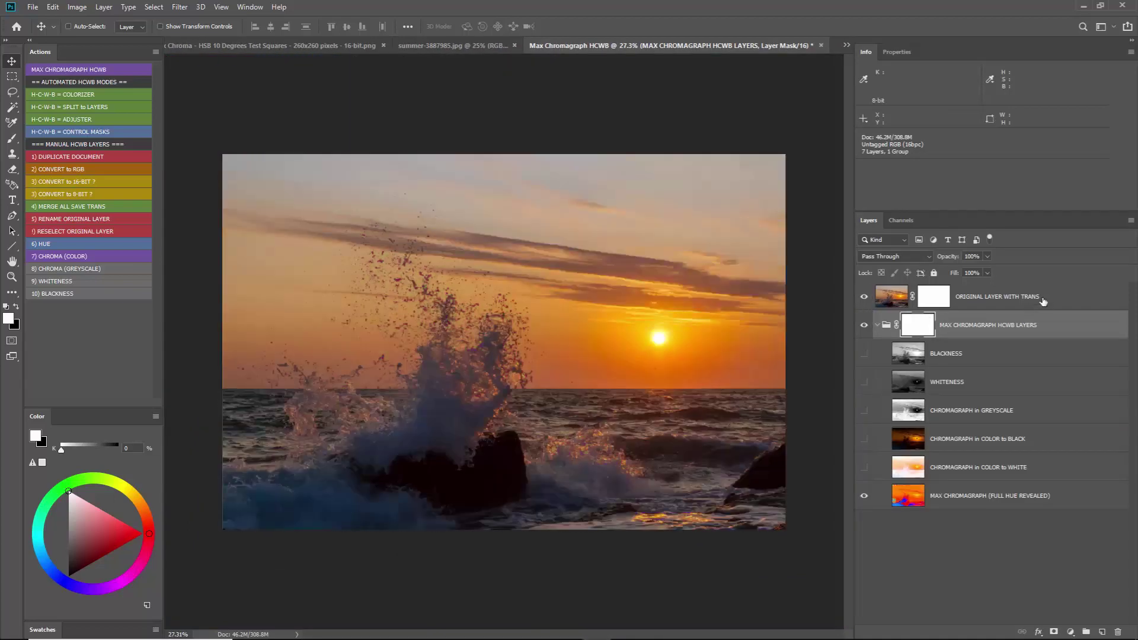
click(1043, 302)
scroll(521, 497, up, 6)
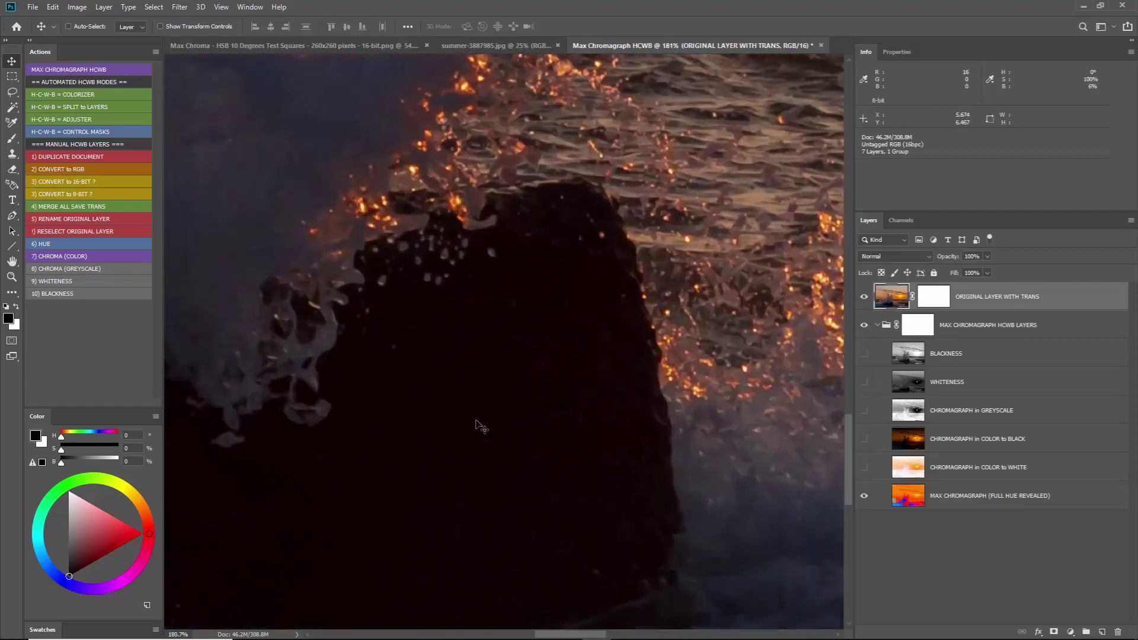
Step: Toggle the visibility of ORIGINAL LAYER WITH TRANS to compare the sunset photo's rock and sun with their revealed hues
key(ctrl+comma)
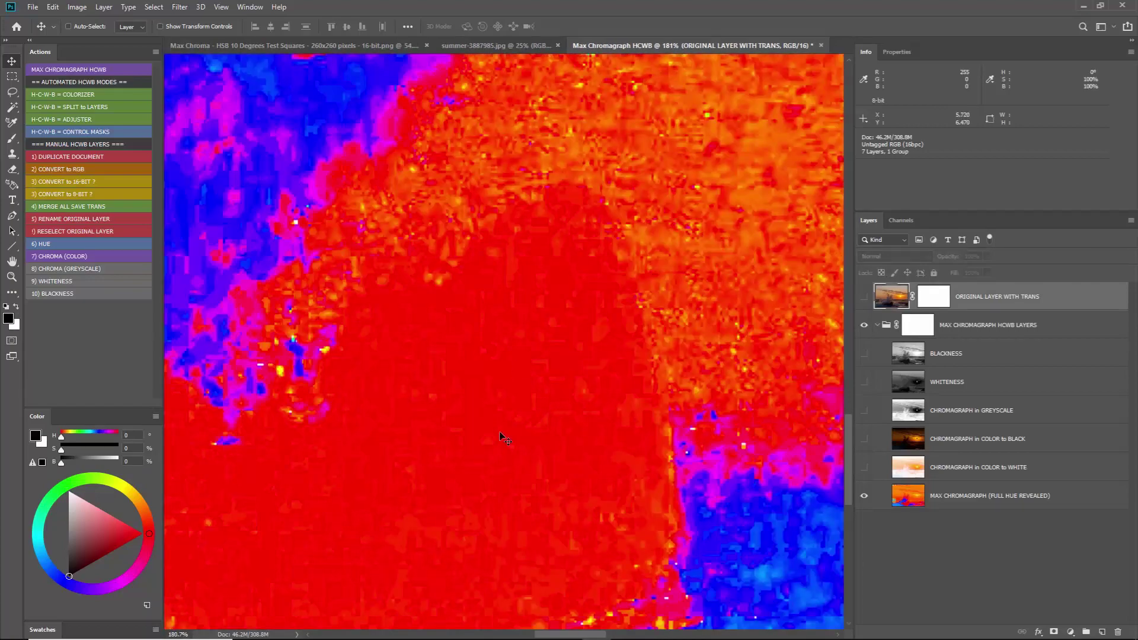
scroll(505, 439, down, 8)
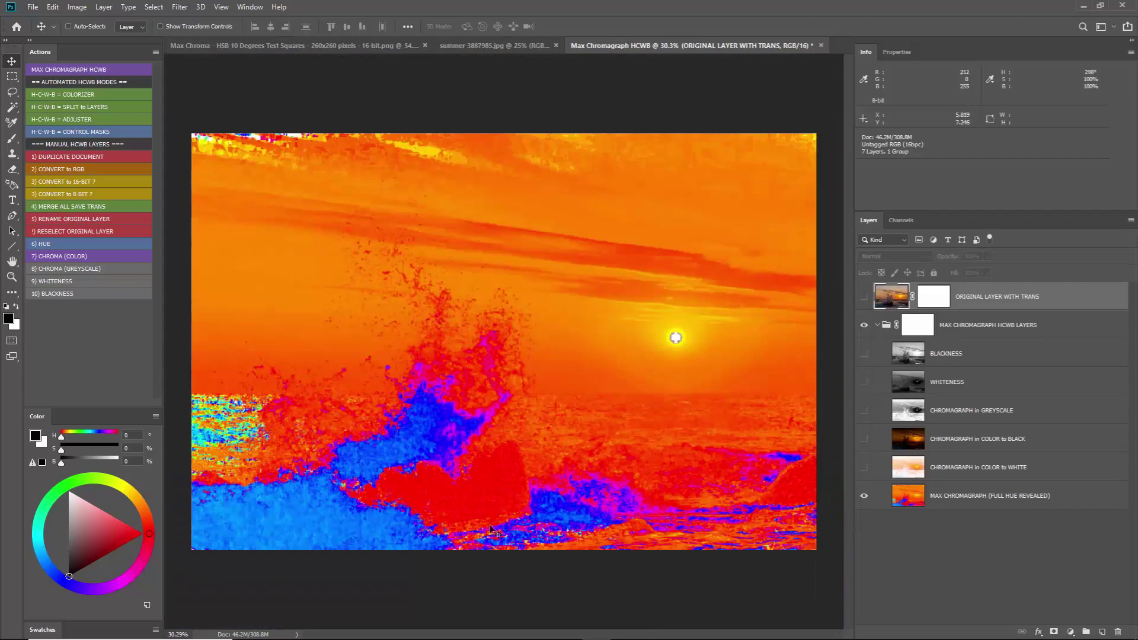
click(864, 297)
click(863, 303)
scroll(744, 348, up, 6)
click(863, 298)
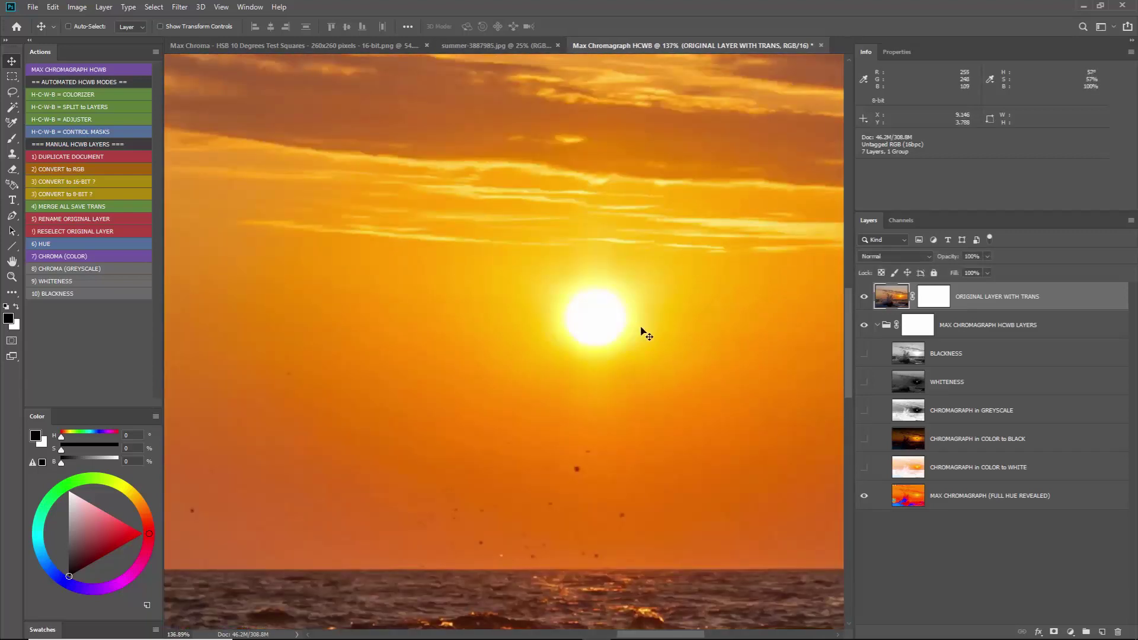
click(863, 296)
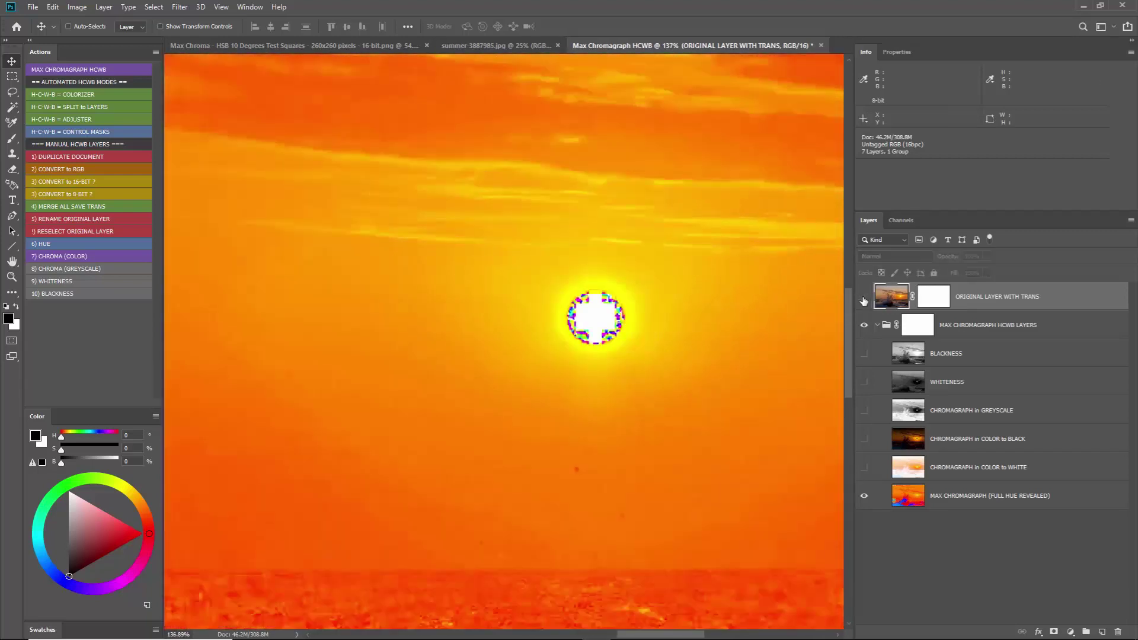
Step: Select the MAX CHROMAGRAPH (FULL HUE REVEALED) layer and examine the sun's centre and edge up close
click(1027, 502)
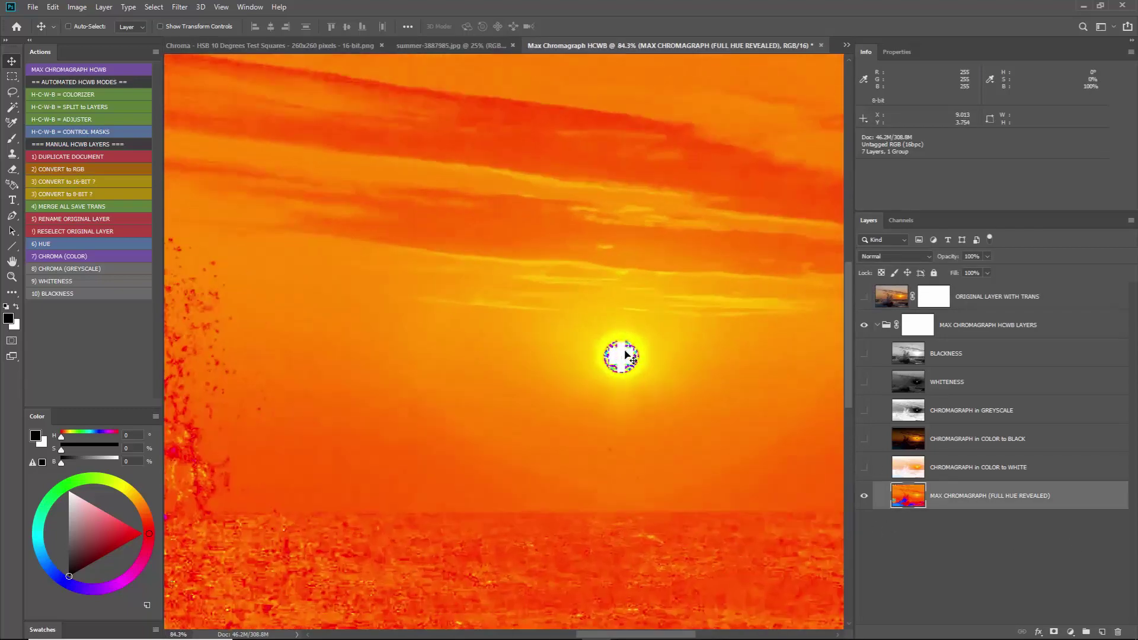
scroll(634, 368, up, 5)
scroll(636, 363, up, 4)
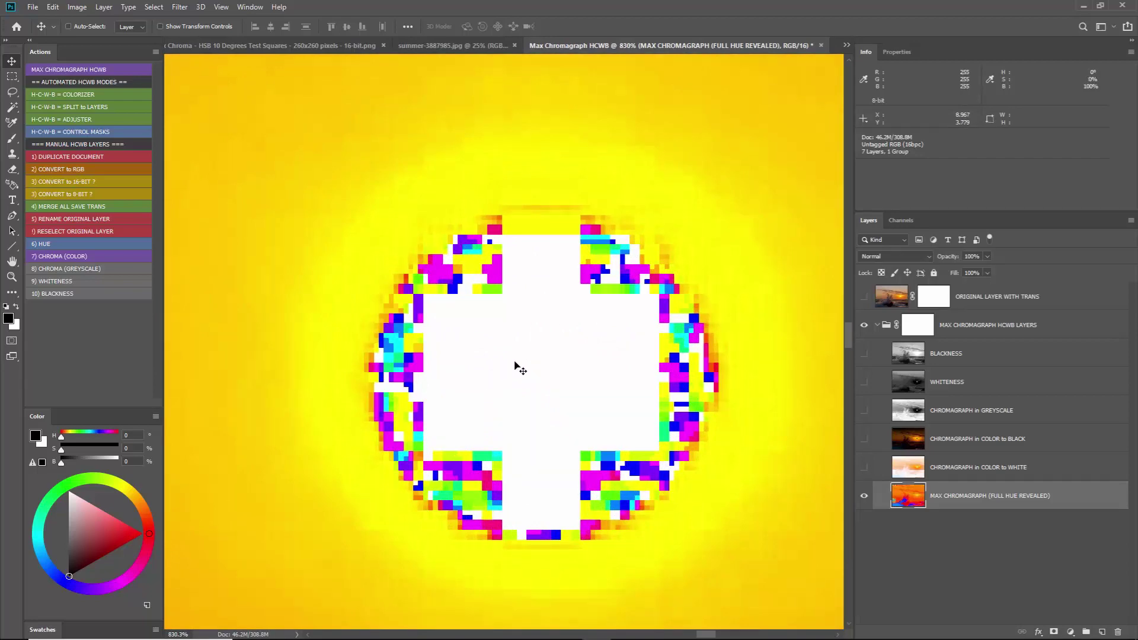
scroll(533, 339, down, 7)
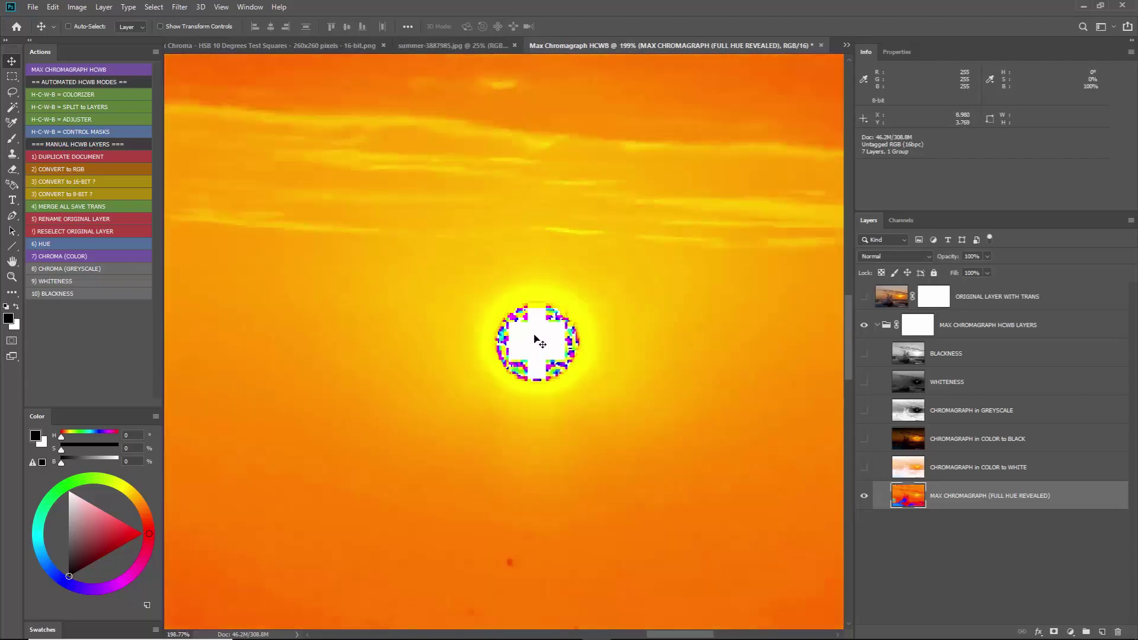
scroll(532, 343, down, 3)
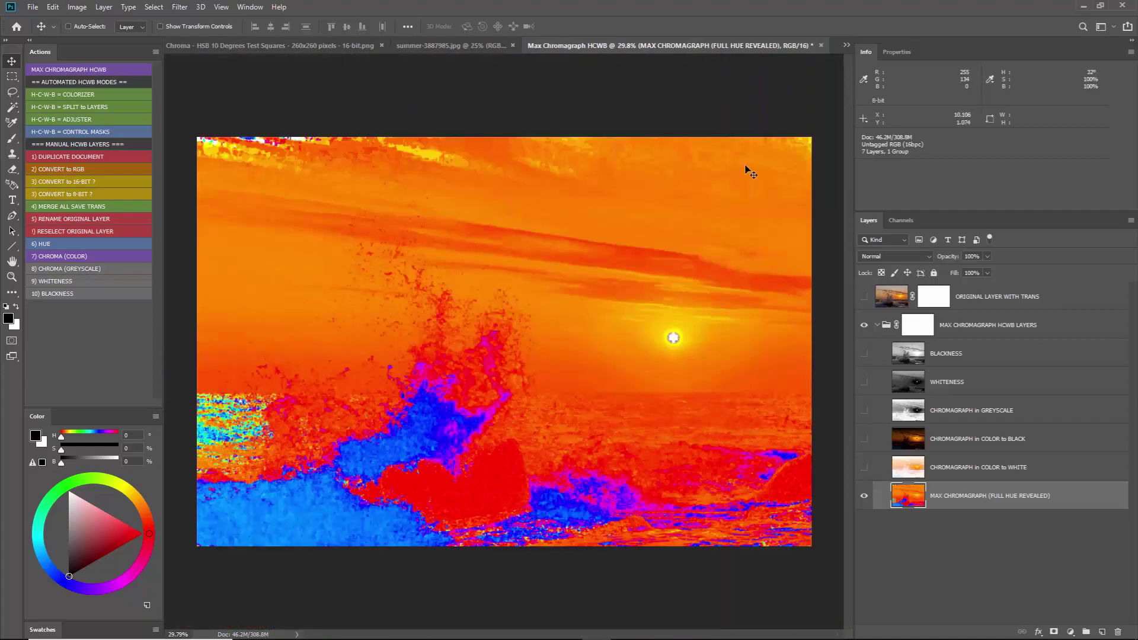
Step: Open the raw photo wma6re_kash.cr2 from the desktop in Camera Raw and apply Camera Raw Defaults
click(1083, 5)
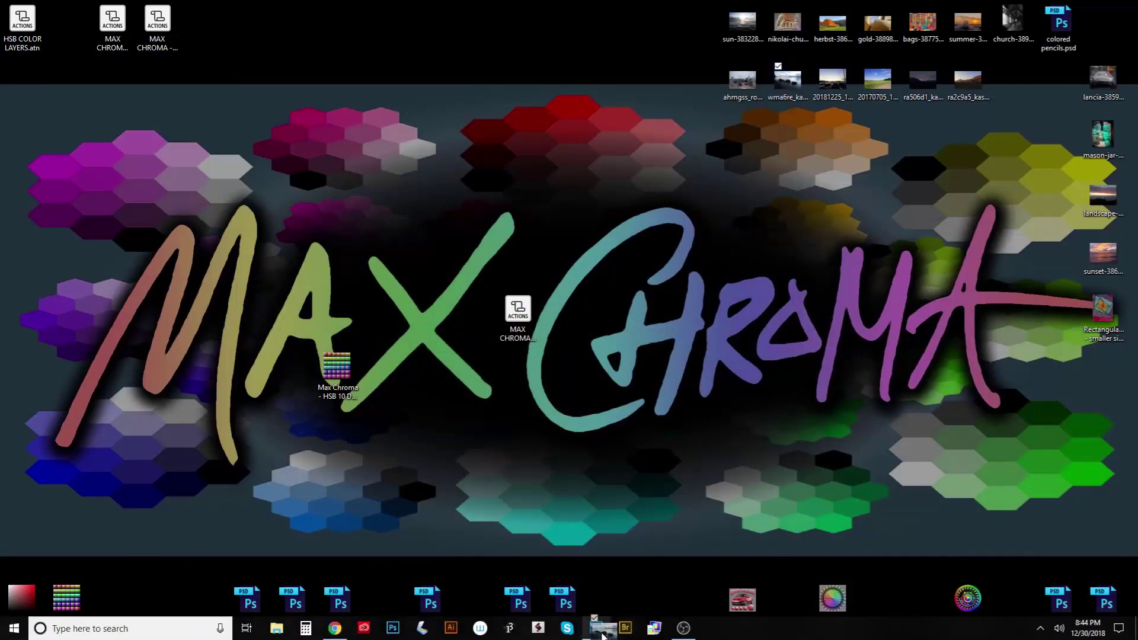
click(618, 637)
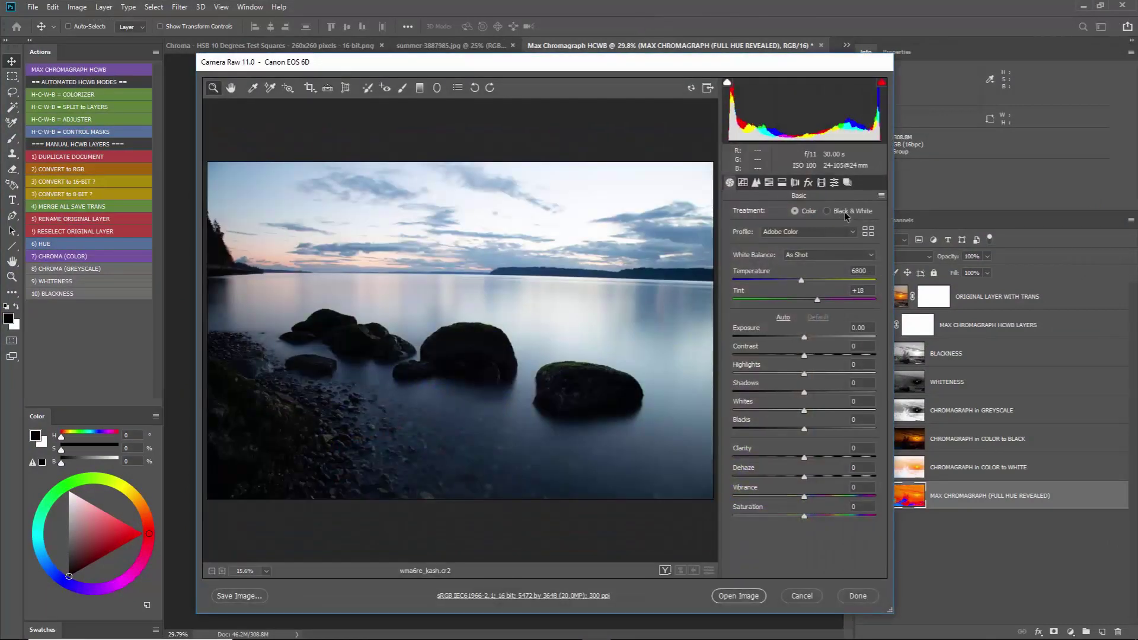
click(833, 183)
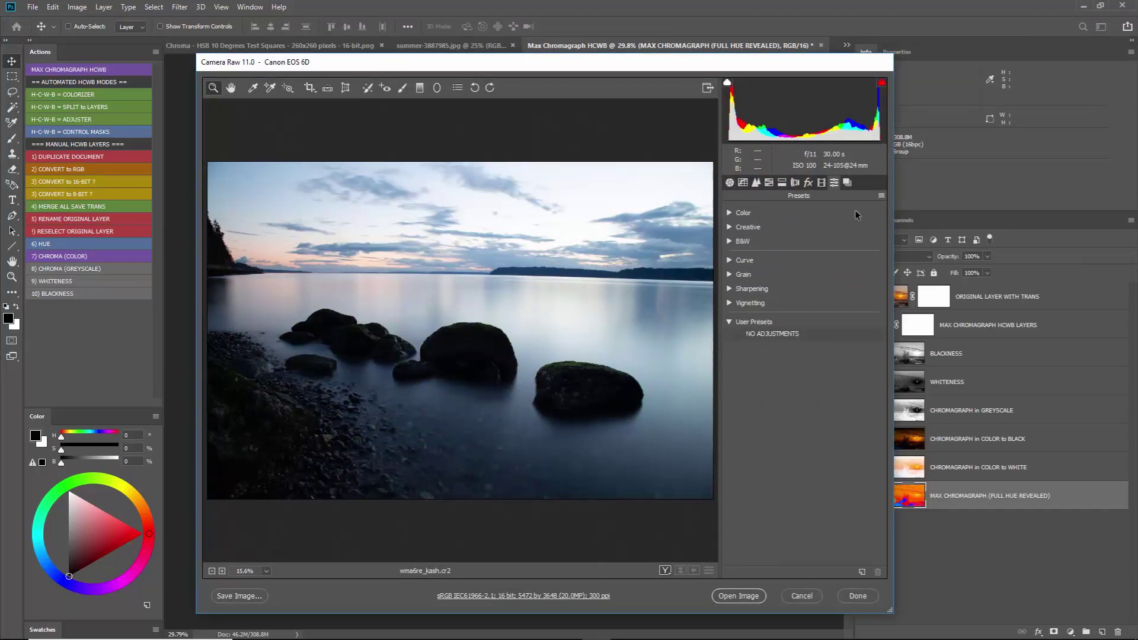
click(881, 196)
click(911, 222)
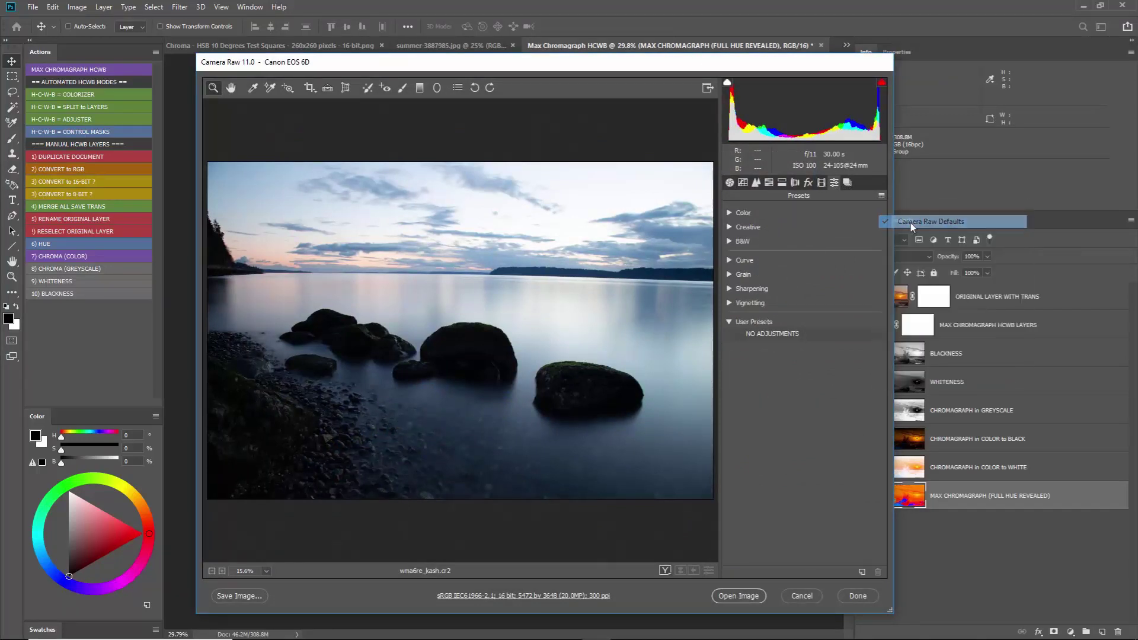
click(729, 183)
Step: Set the Camera Raw workflow depth to 16 Bits/Channel and open the raw photo in Photoshop
click(539, 596)
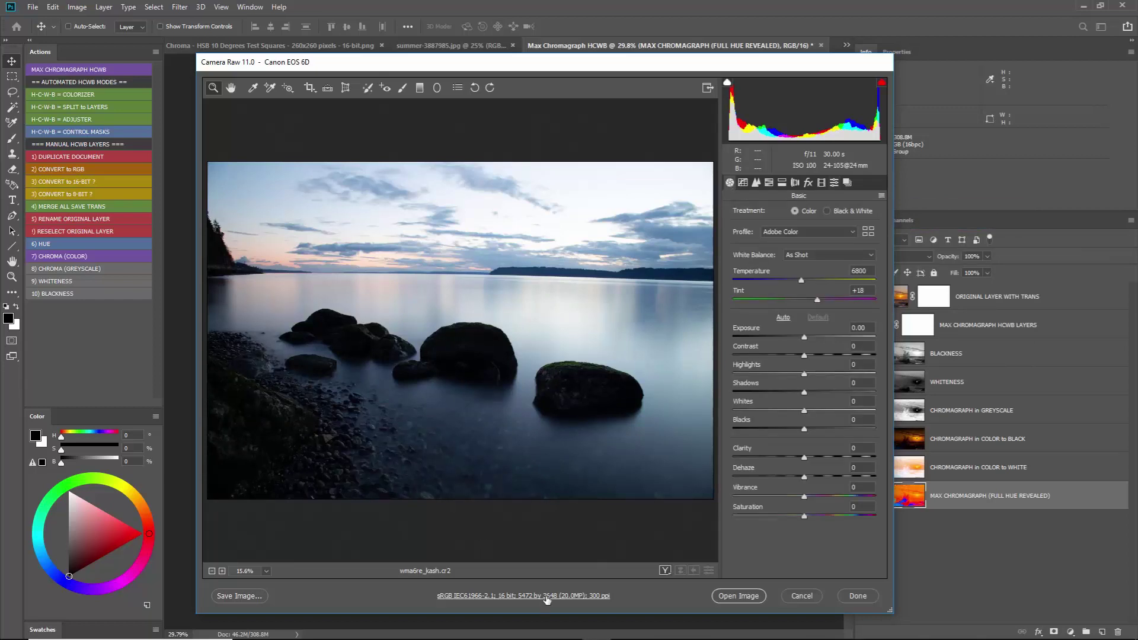
click(629, 183)
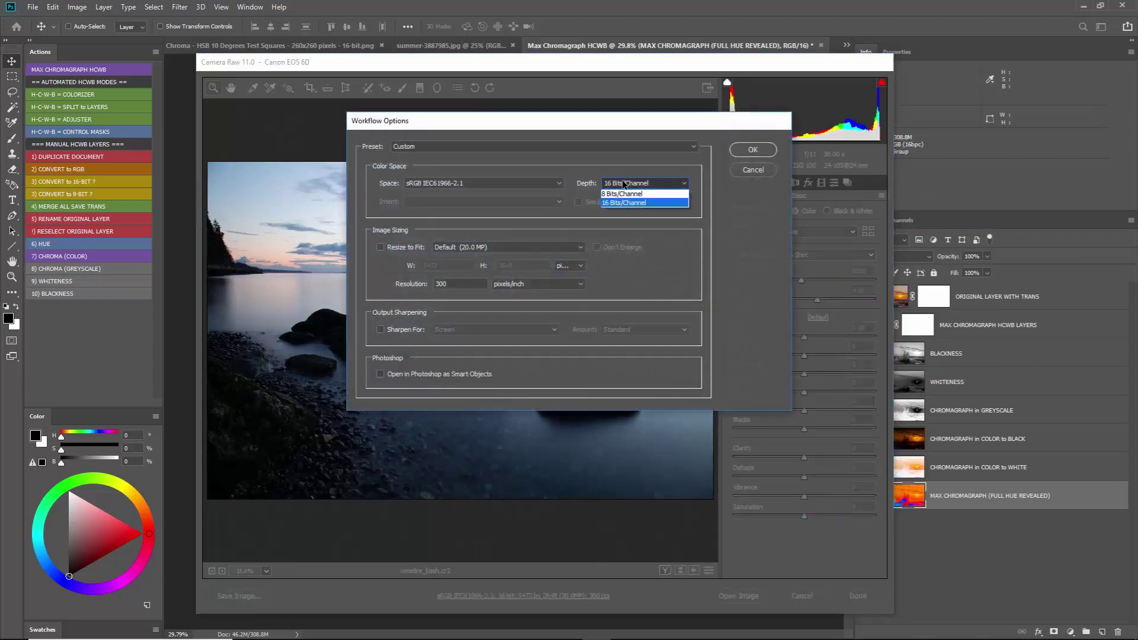
click(628, 200)
click(748, 150)
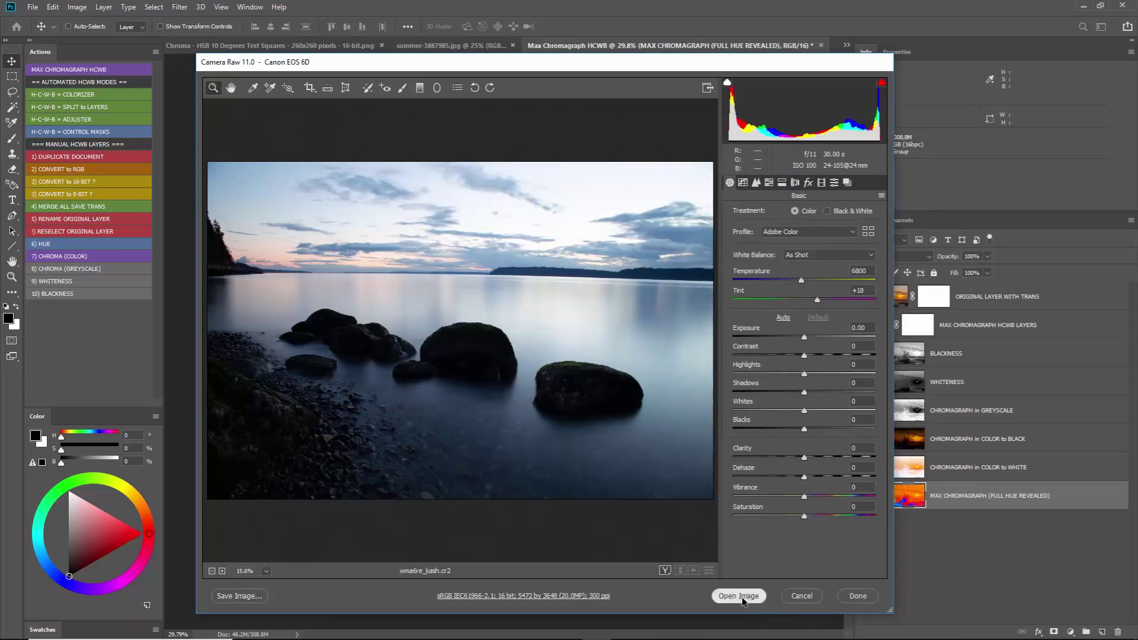
click(747, 597)
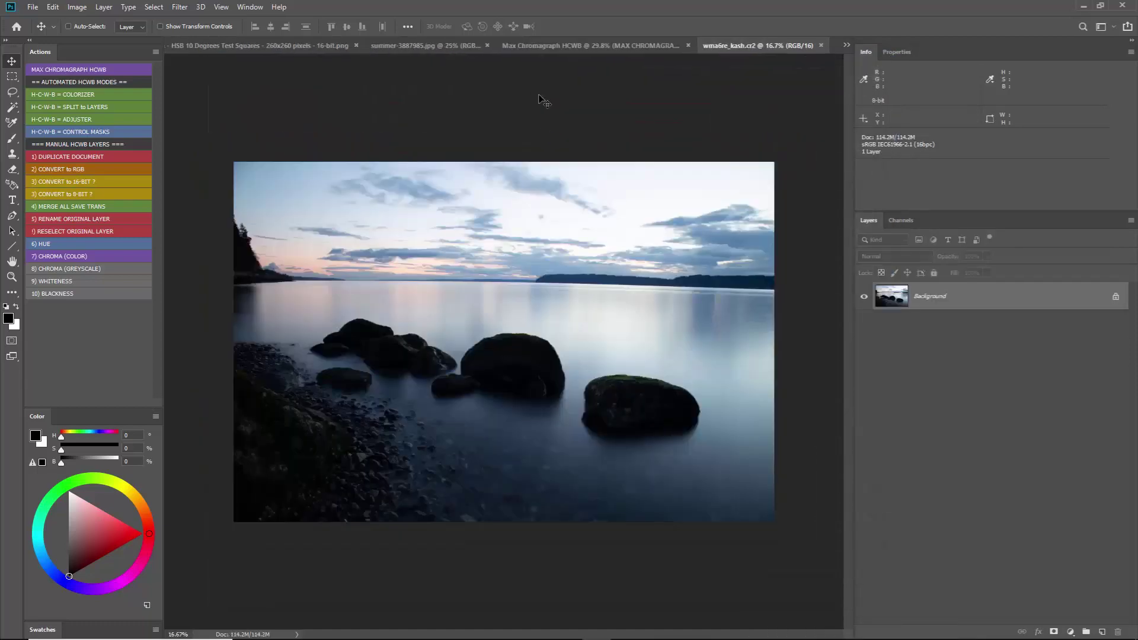
Step: Run the MAX CHROMAGRAPH HCWB action on the raw photo, expand the HCWB layers group and examine the revealed hues in the clouds
click(52, 69)
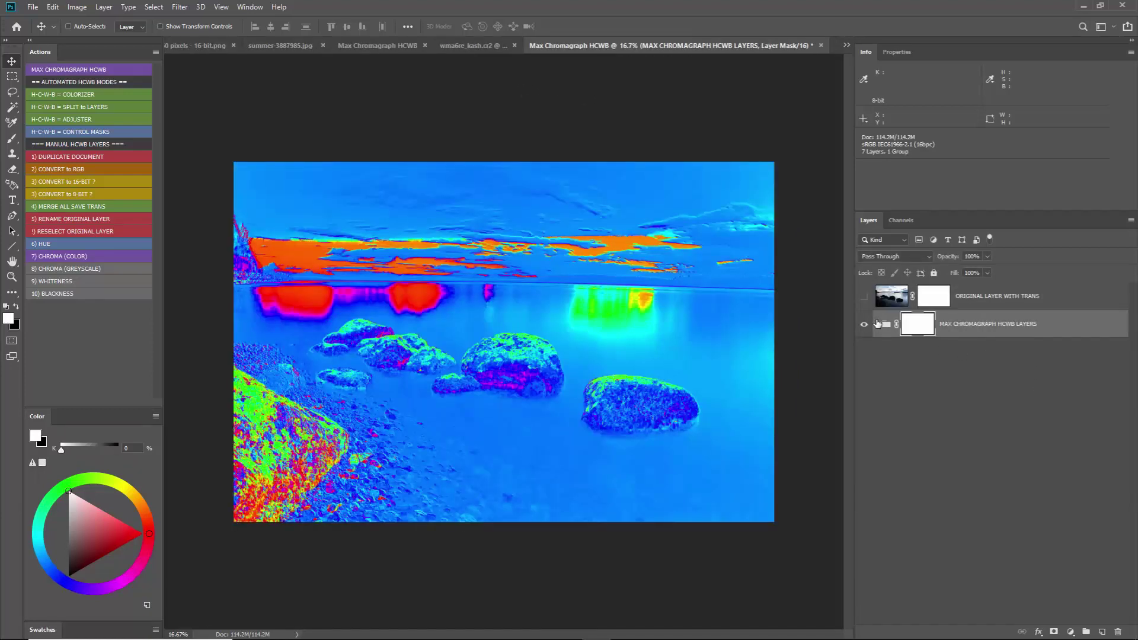
click(876, 324)
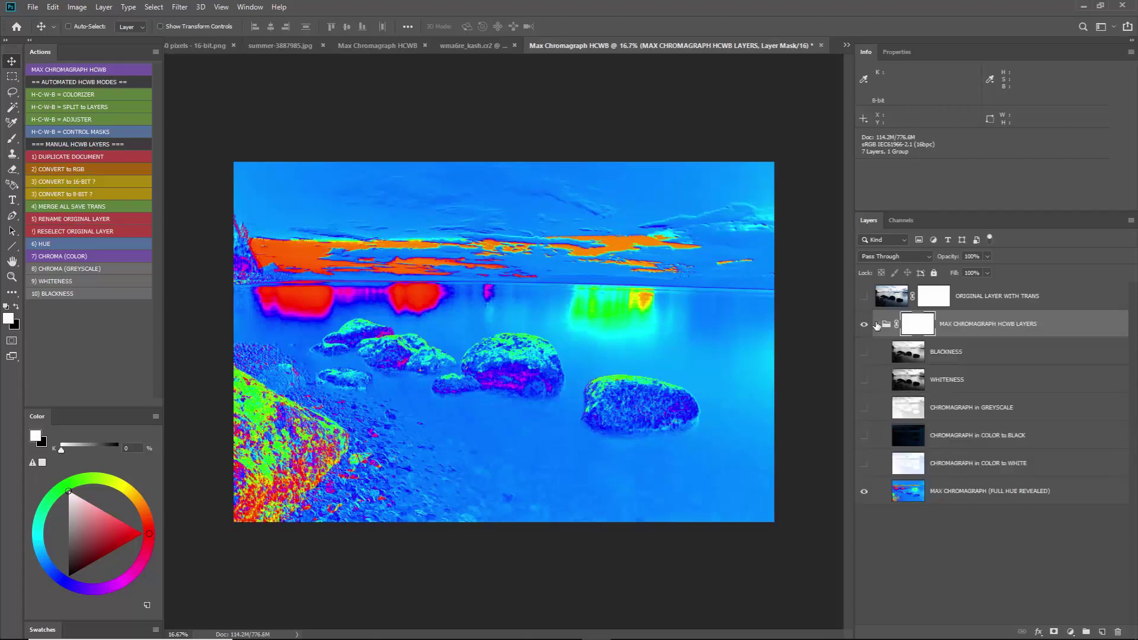
scroll(622, 190, up, 10)
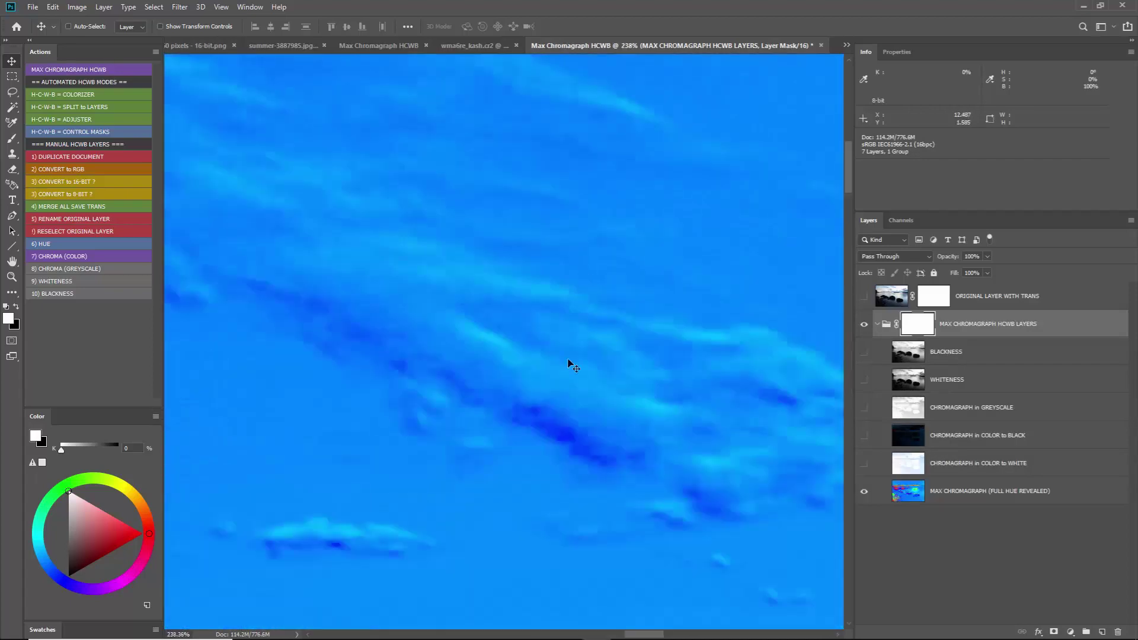
scroll(572, 365, down, 3)
scroll(541, 356, down, 3)
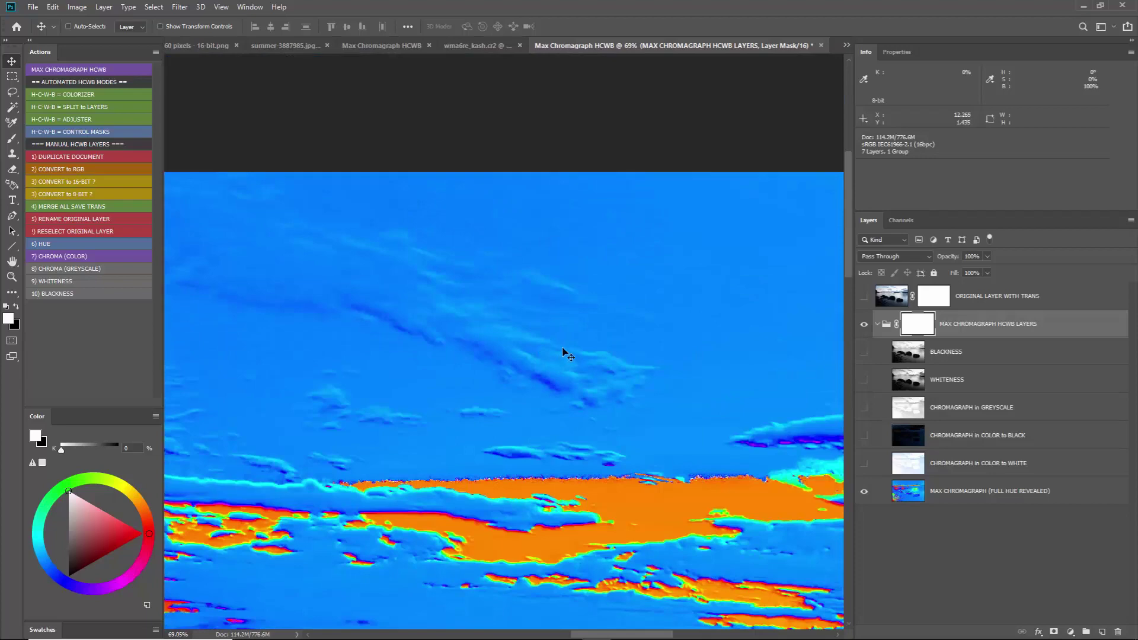
scroll(591, 481, up, 10)
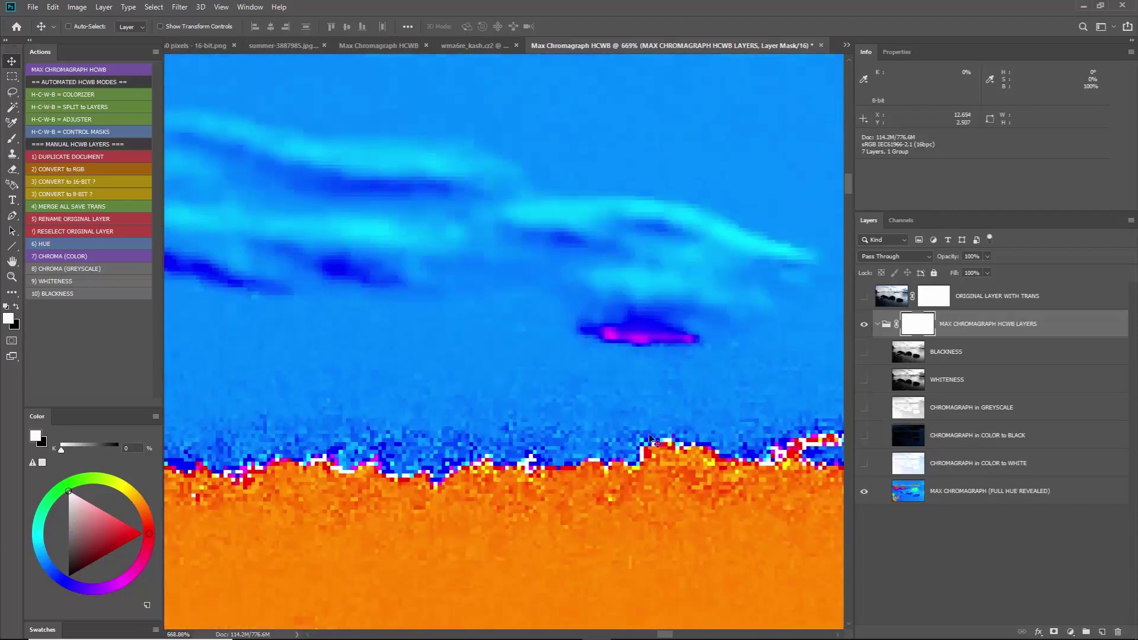
scroll(626, 456, down, 12)
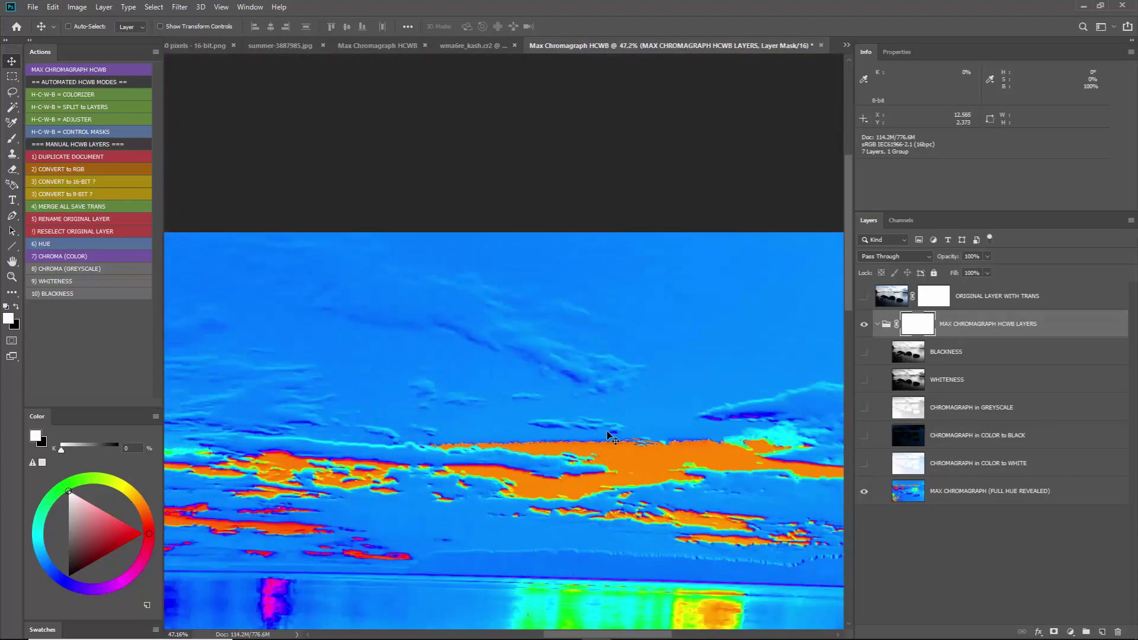
scroll(563, 433, down, 2)
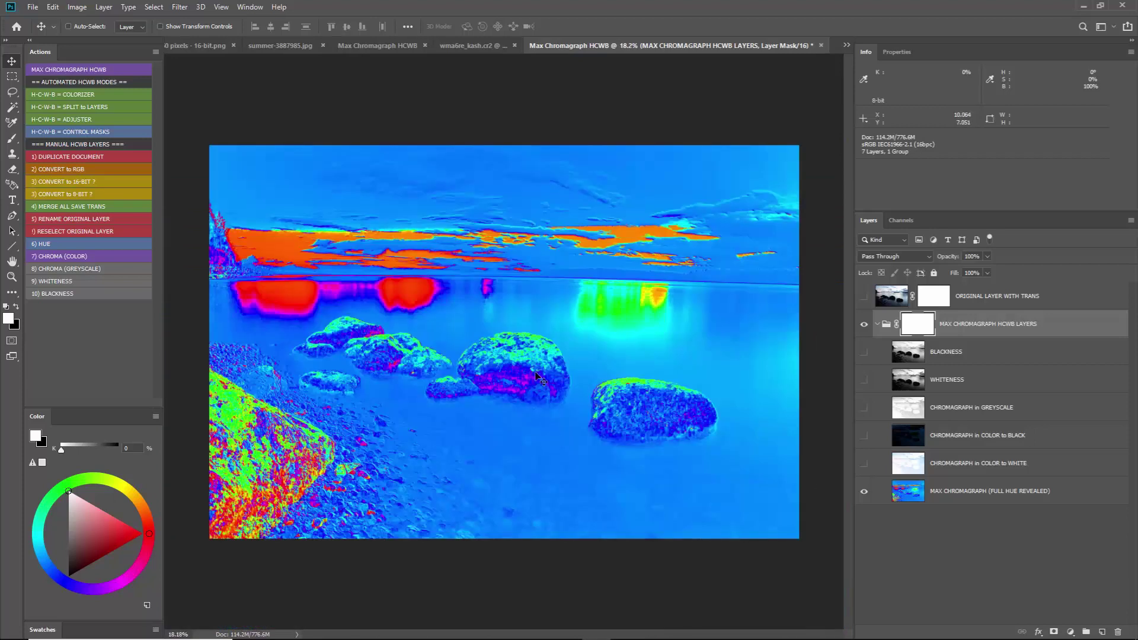
Step: Show and select ORIGINAL LAYER WITH TRANS to compare the rocky shore photo with its revealed hues, and hide it again
click(864, 295)
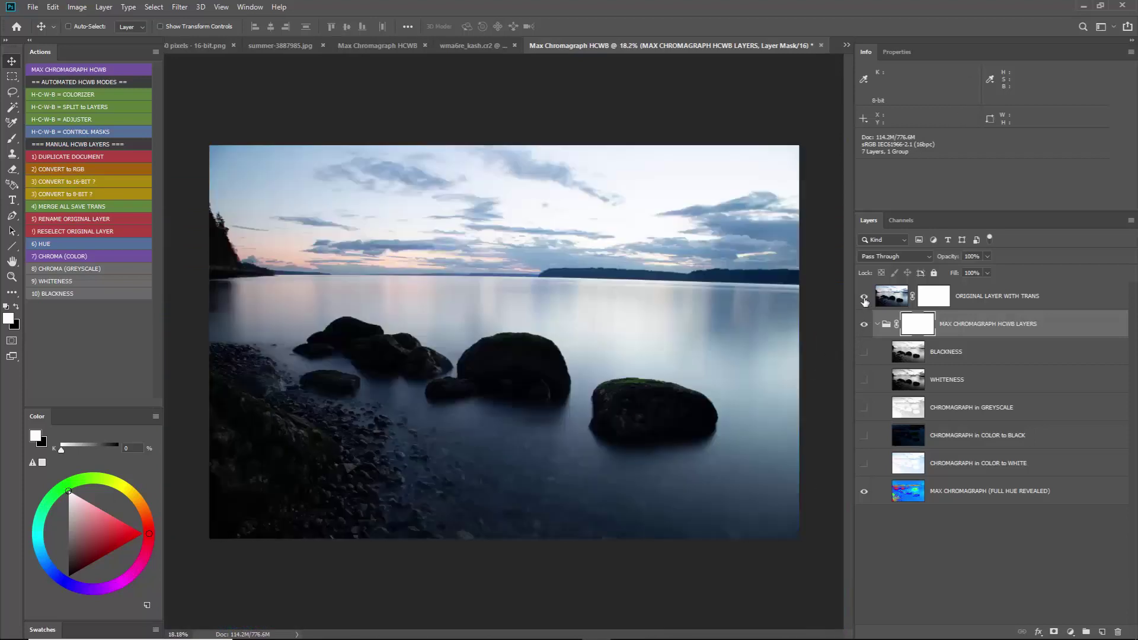
click(1006, 303)
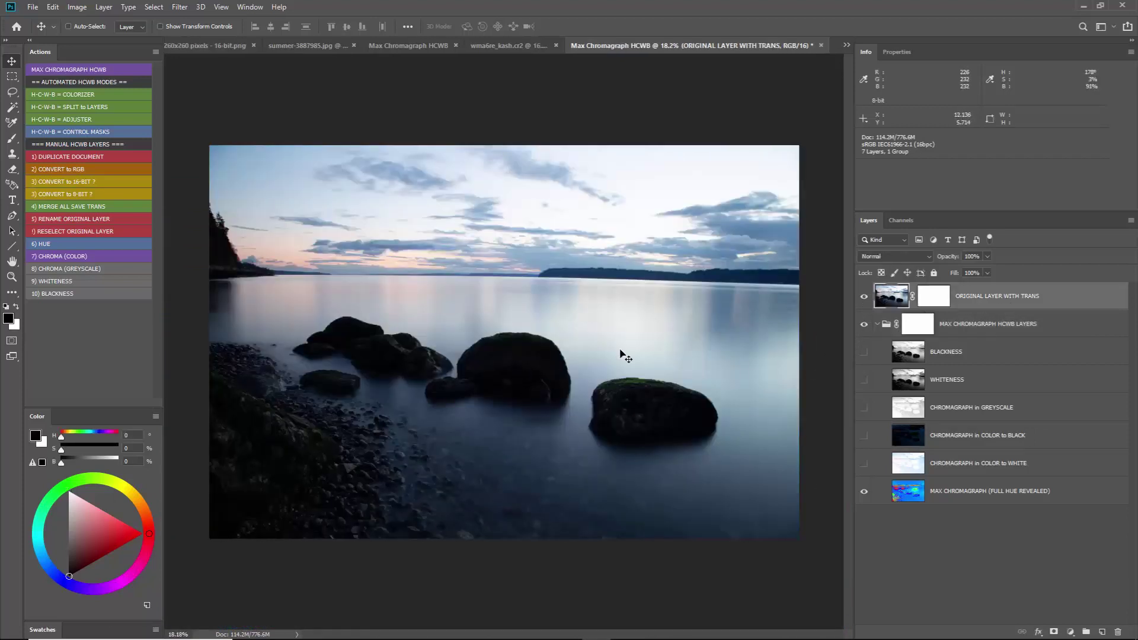
click(863, 295)
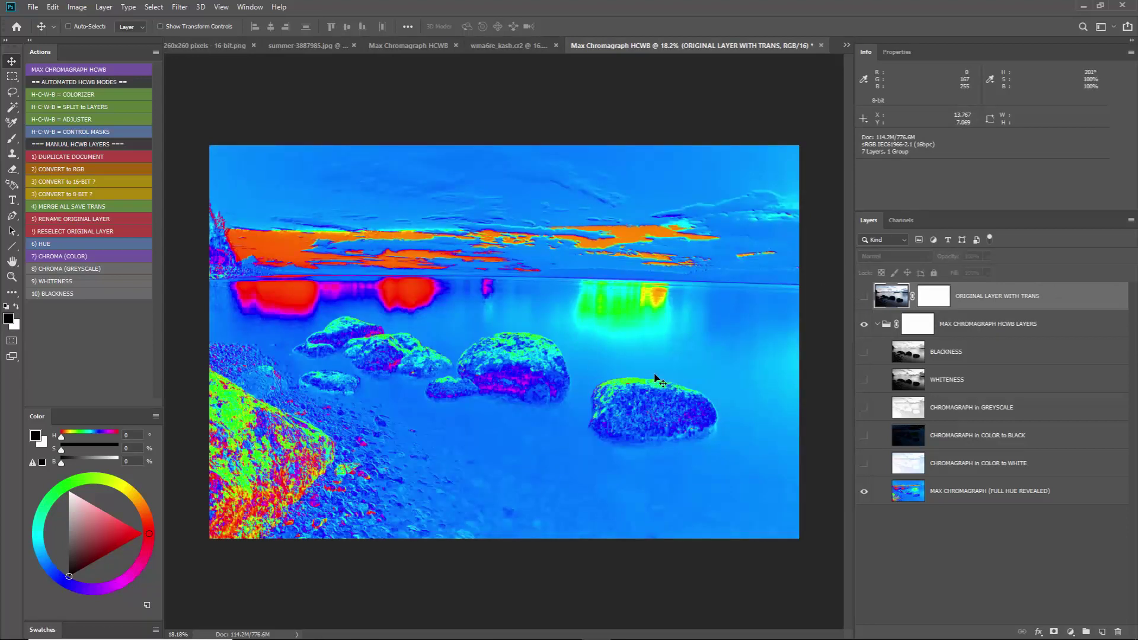
Step: Show and select in turn the CHROMAGRAPH in COLOR to WHITE, COLOR to BLACK, GREYSCALE, WHITENESS and BLACKNESS layers of the raw photo
click(864, 467)
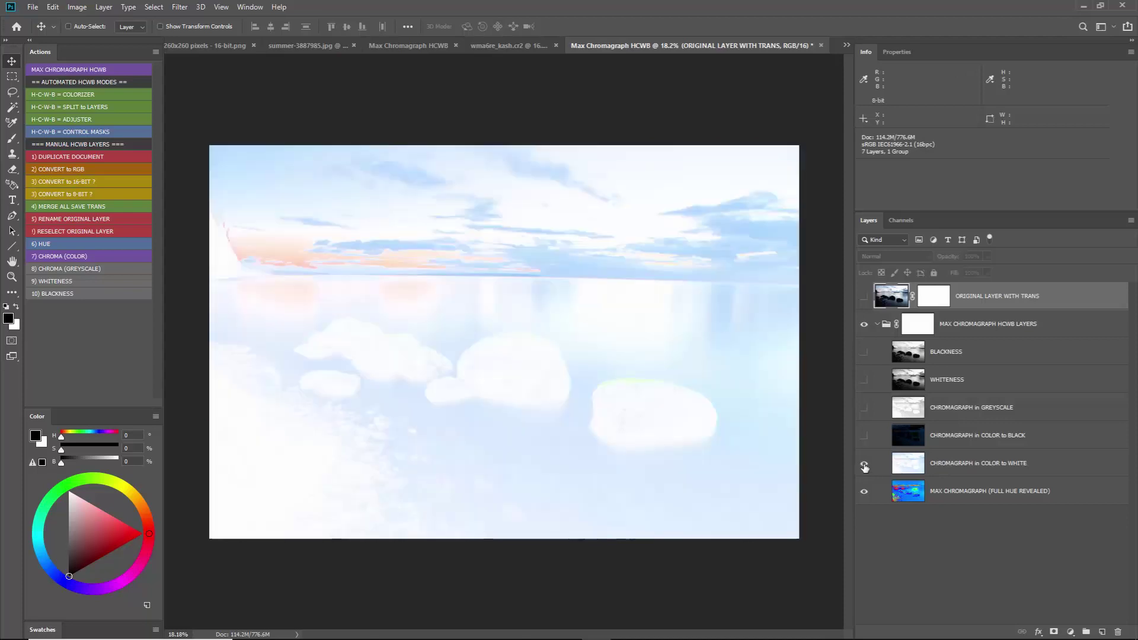
click(984, 467)
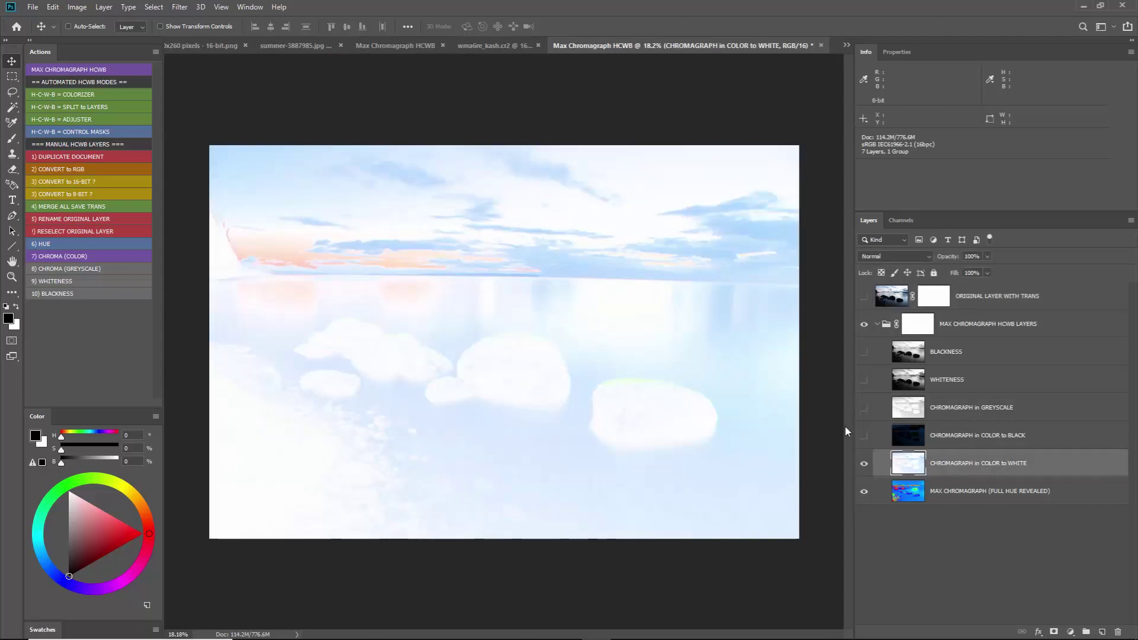
click(864, 437)
click(940, 446)
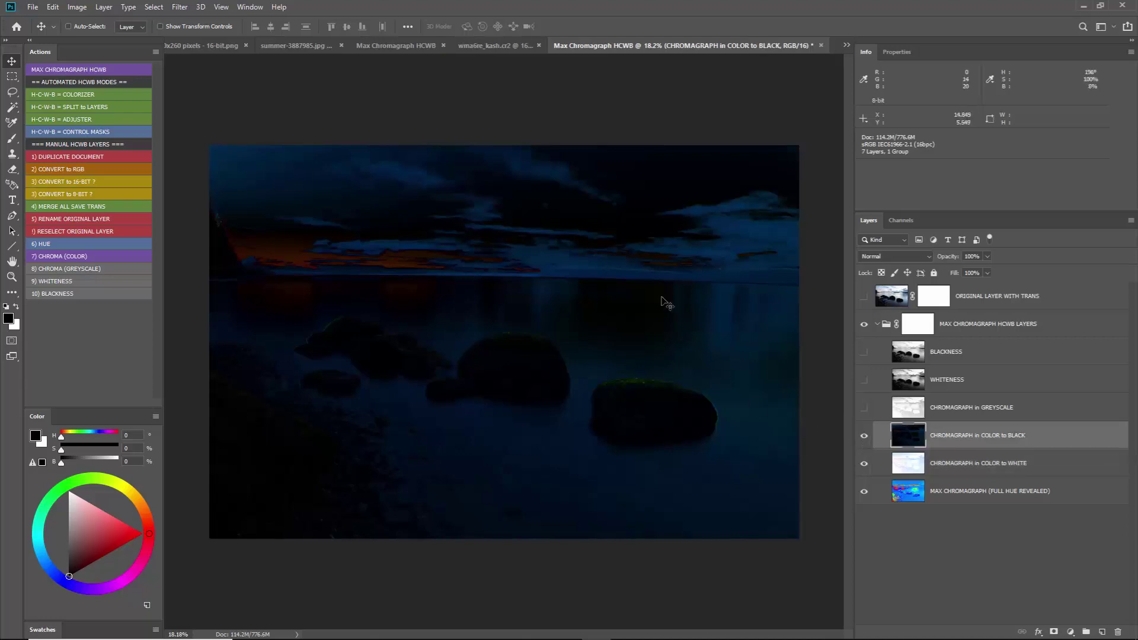
click(864, 408)
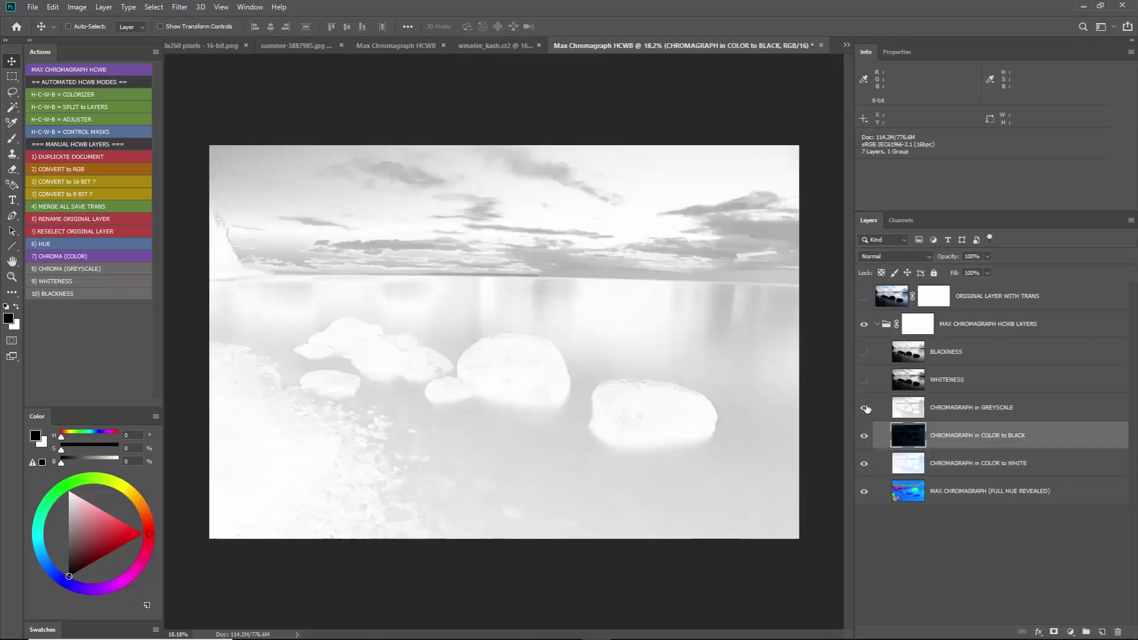
click(929, 408)
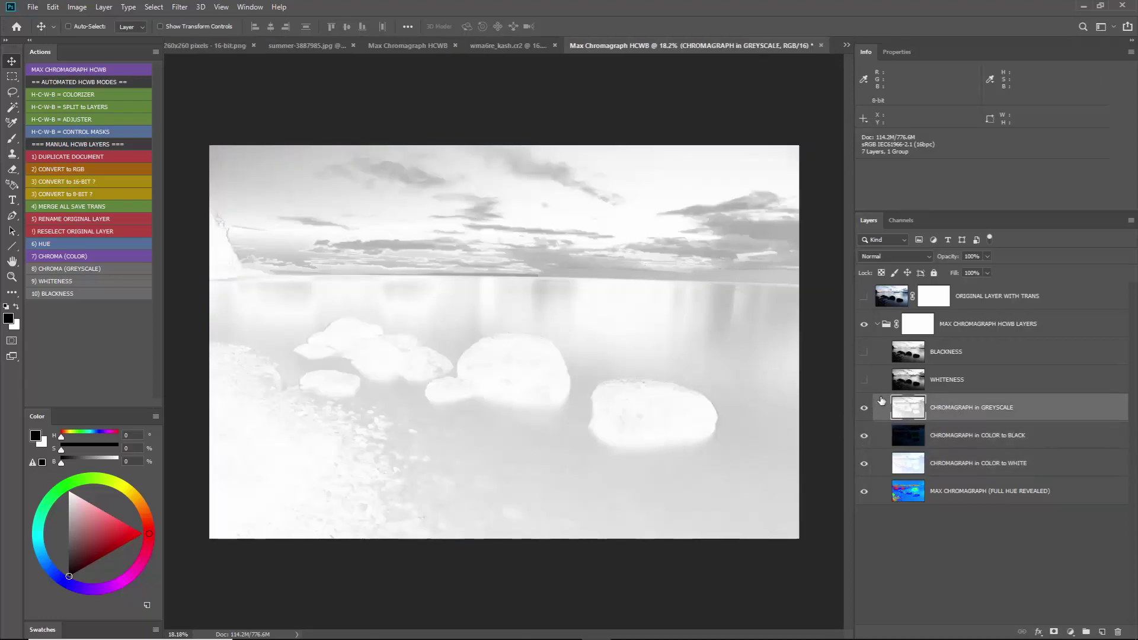
click(943, 384)
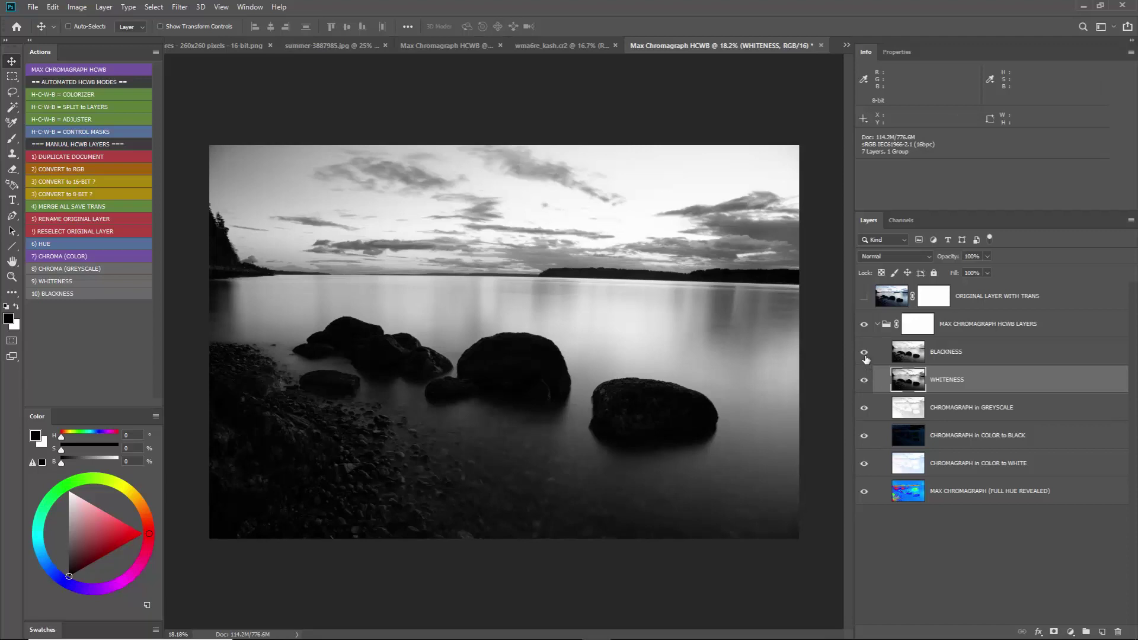
click(937, 358)
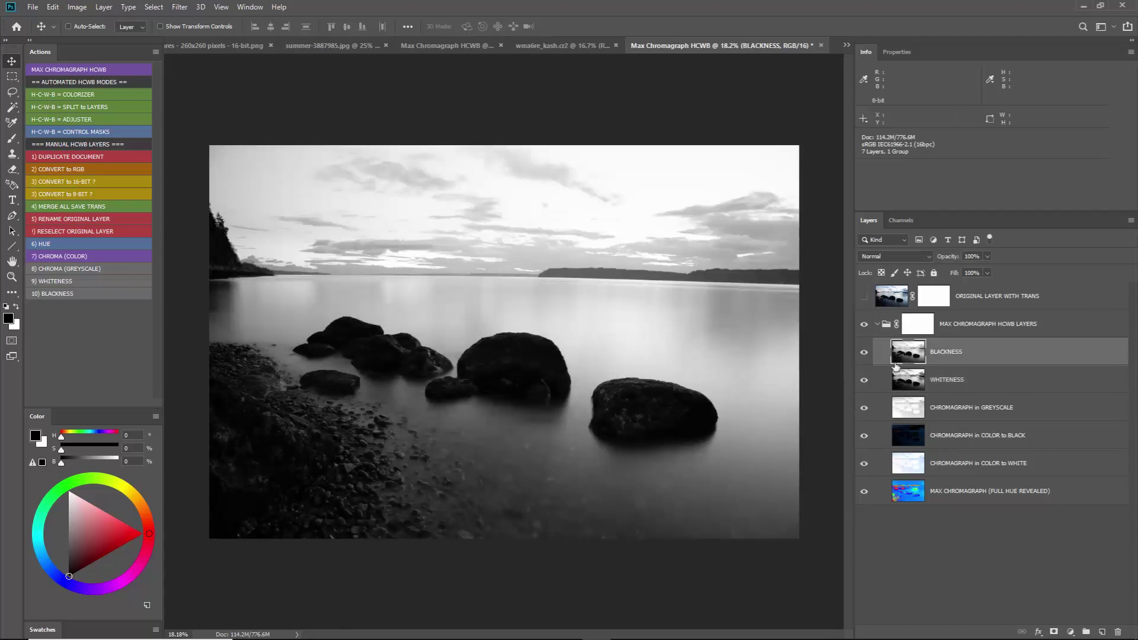
Step: Show and select ORIGINAL LAYER WITH TRANS, and close the raw photo's Max Chromagraph HCWB document without saving
click(864, 299)
click(1025, 304)
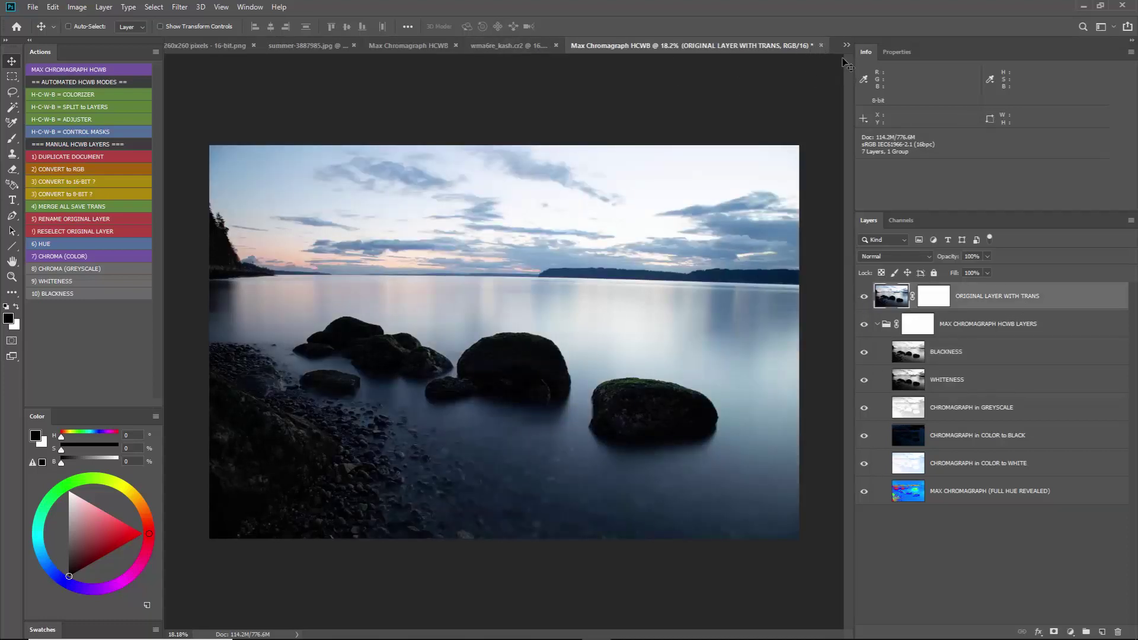
click(821, 45)
click(579, 243)
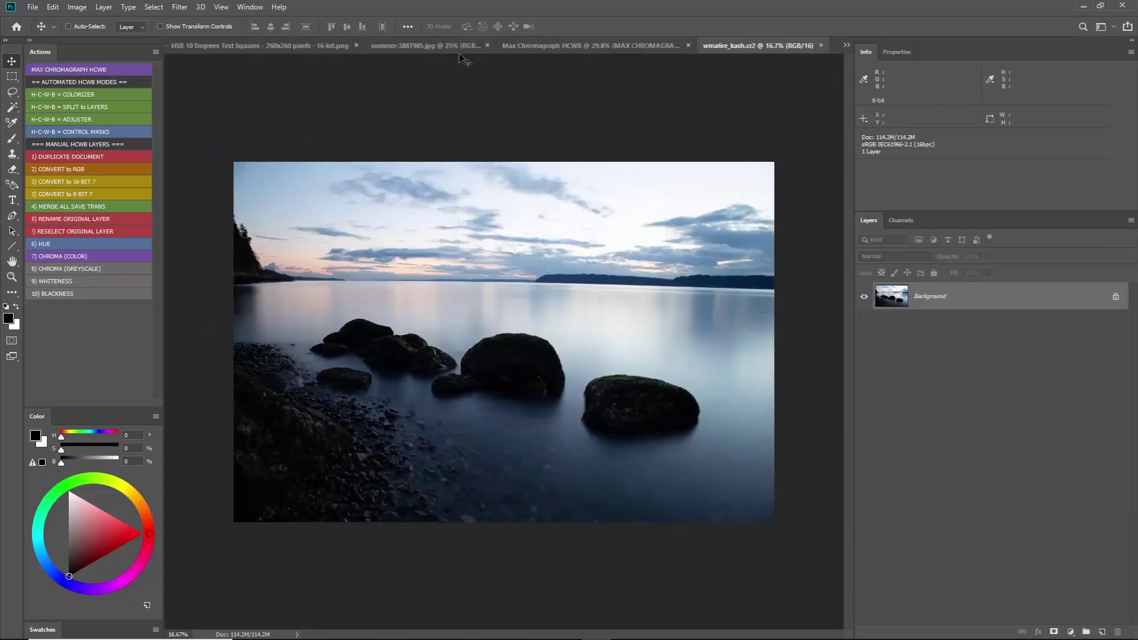
Step: Open the sunset photo's Max Chromagraph HCWB document, show and select CHROMAGRAPH in COLOR to WHITE, and examine the area around the sun
click(437, 46)
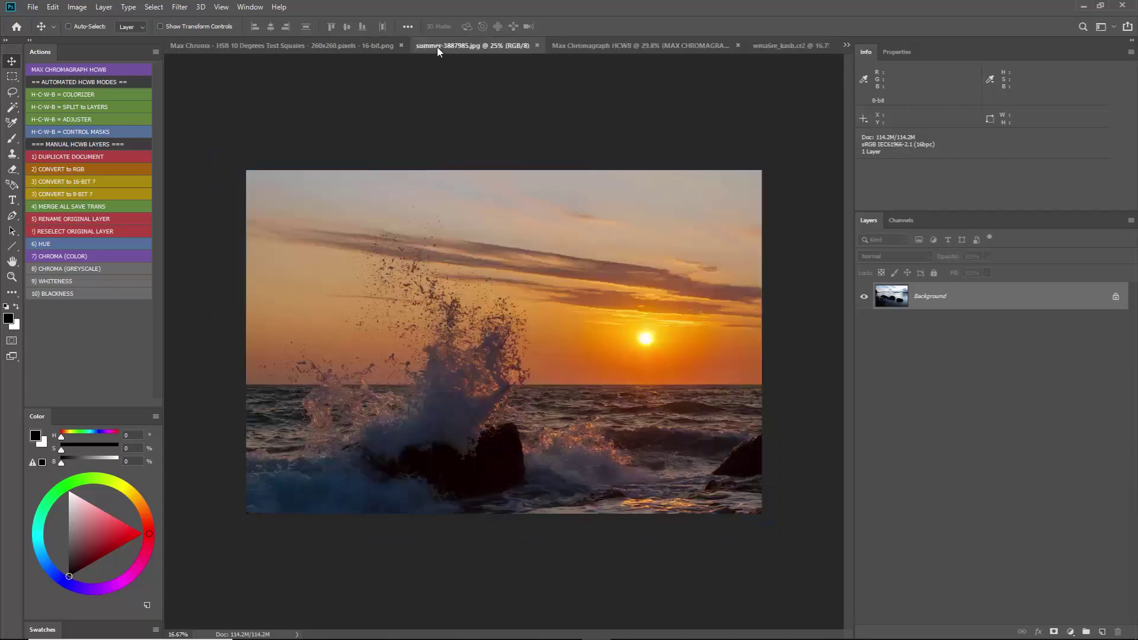
click(628, 52)
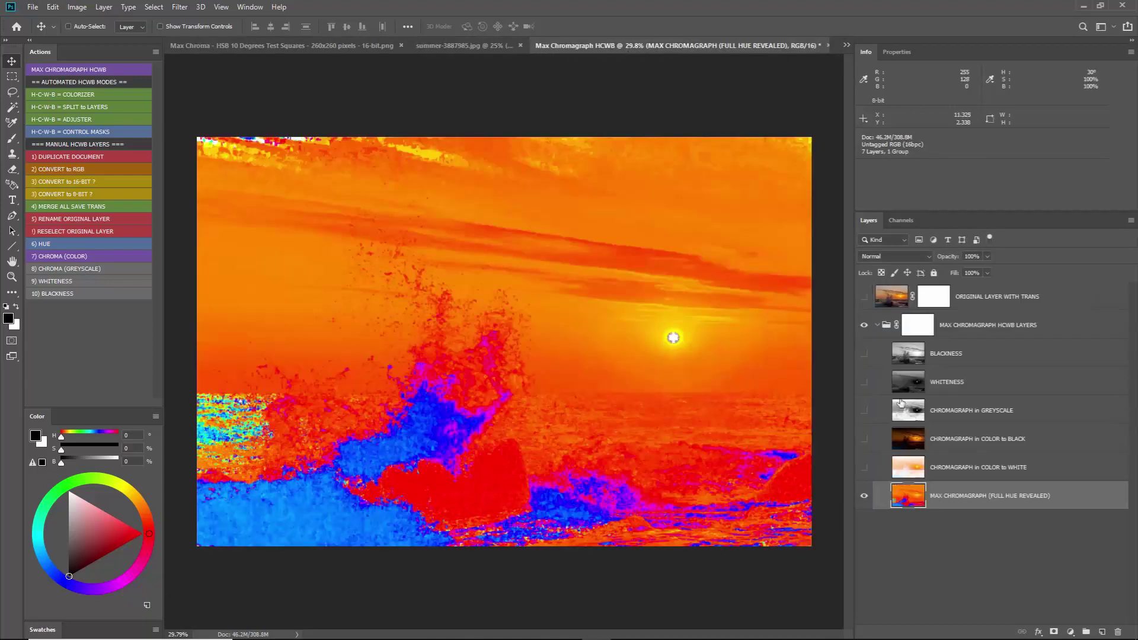
click(864, 467)
click(958, 469)
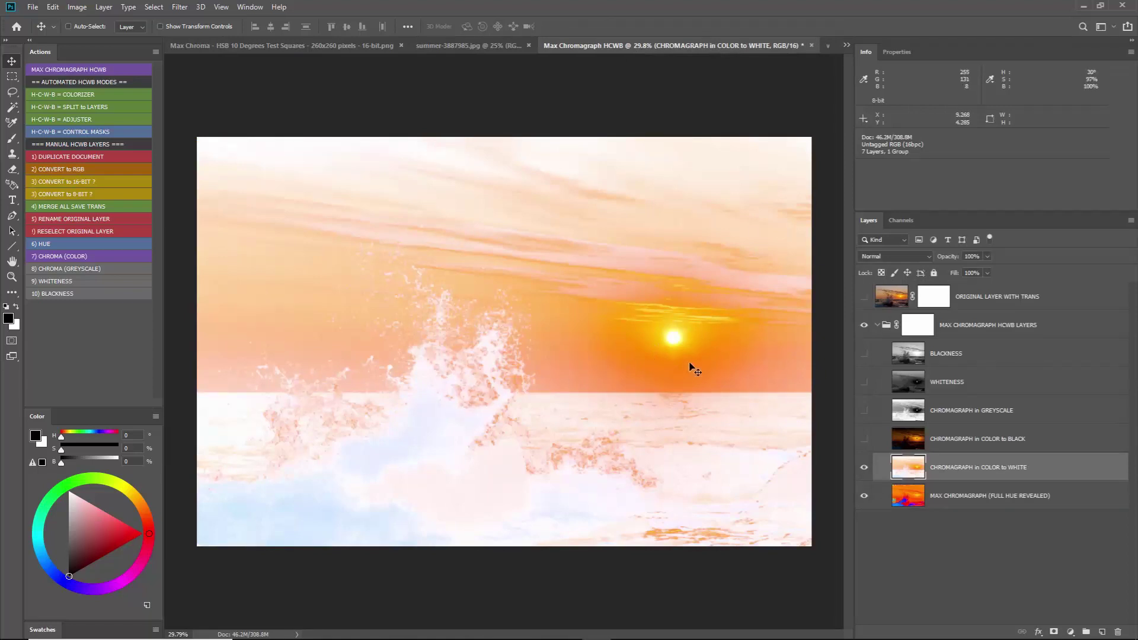
scroll(693, 367, up, 5)
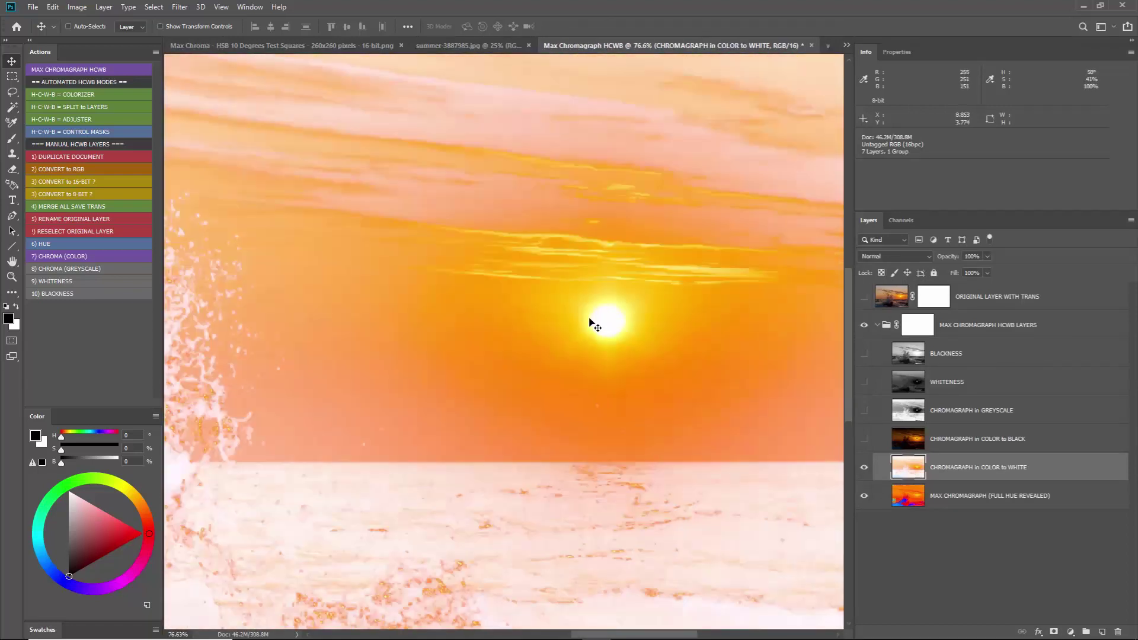
scroll(594, 325, down, 5)
Step: Show and select CHROMAGRAPH in COLOR to BLACK, and look over the Max Chromagraph HCWB Actions product page in the browser
click(863, 438)
click(941, 441)
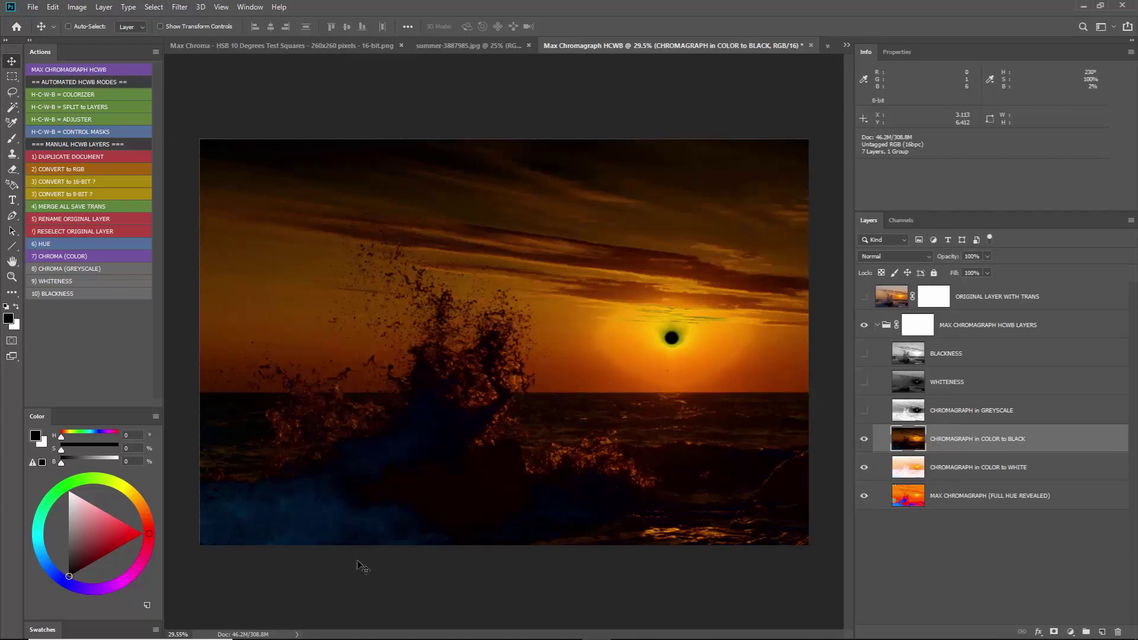
mouse_move(246, 634)
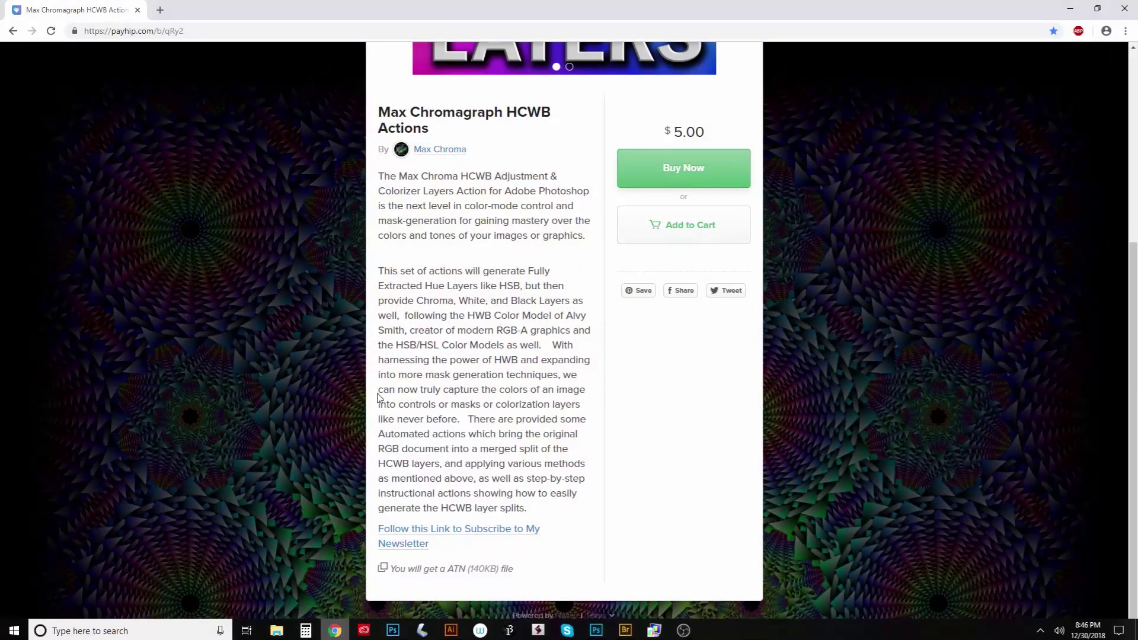
scroll(710, 320, up, 3)
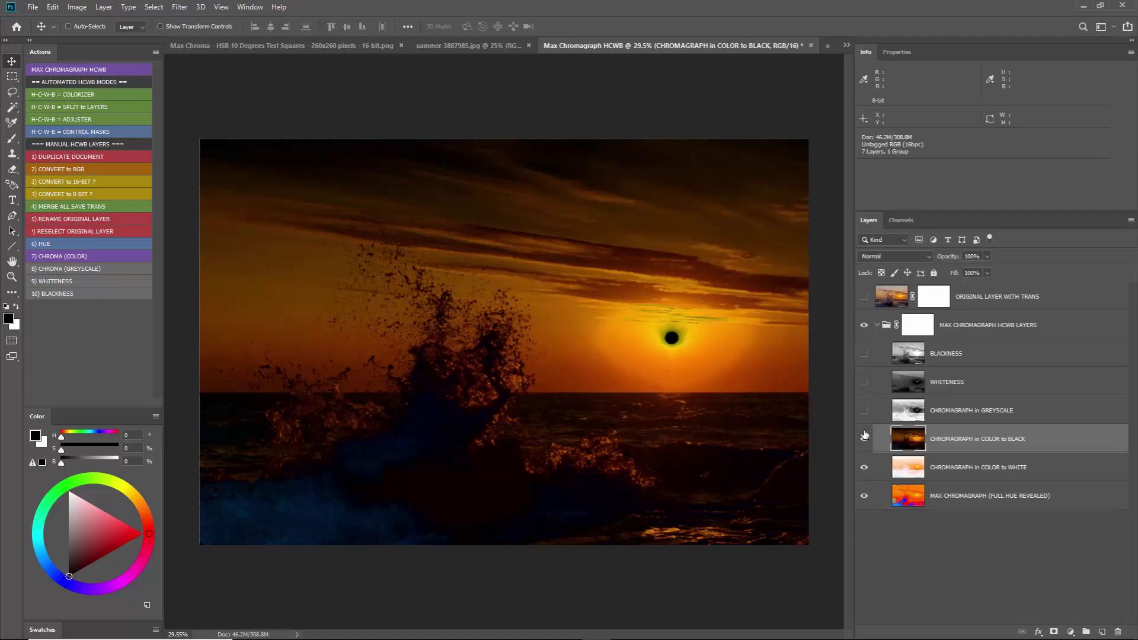
Step: Back in Photoshop, show and select in turn the CHROMAGRAPH in GREYSCALE, WHITENESS and BLACKNESS layers of the sunset photo
click(865, 410)
click(974, 418)
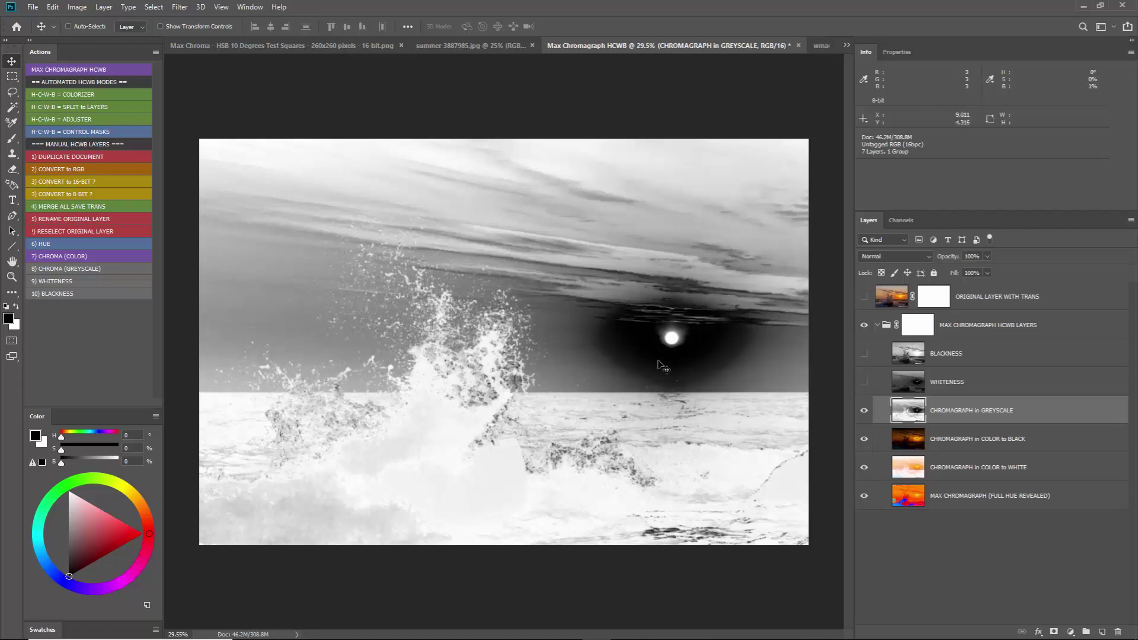
click(865, 383)
click(961, 390)
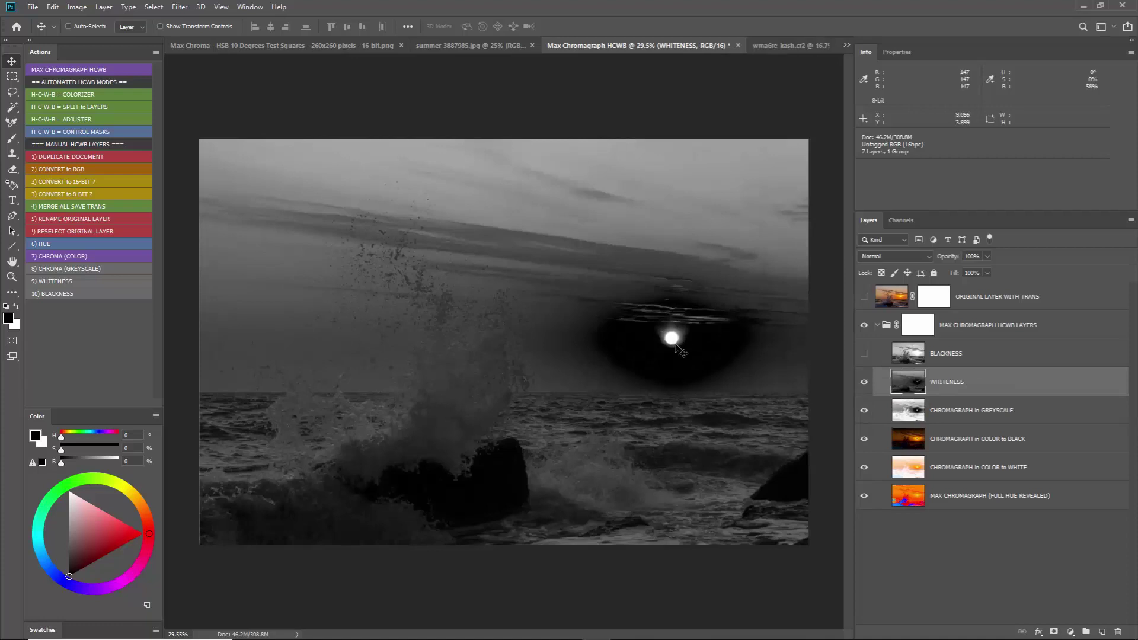
click(864, 354)
click(955, 356)
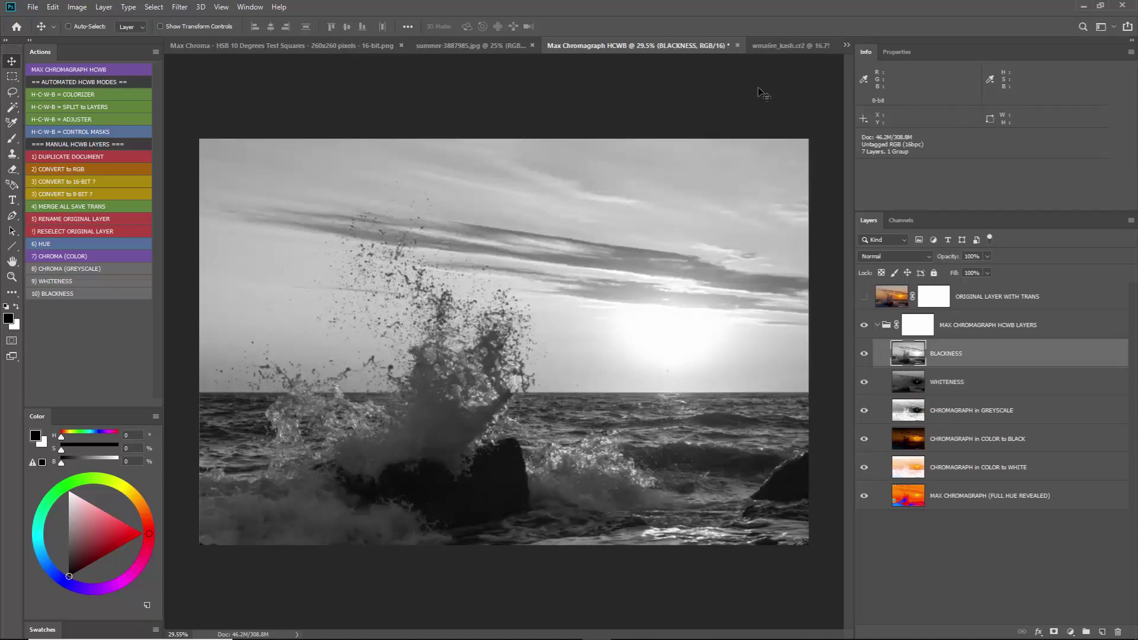
Step: Close the Max Chromagraph HCWB, summer-3887985.jpg and wma6re_kash.cr2 documents without saving, keeping only the HSB test squares open
click(737, 45)
click(572, 240)
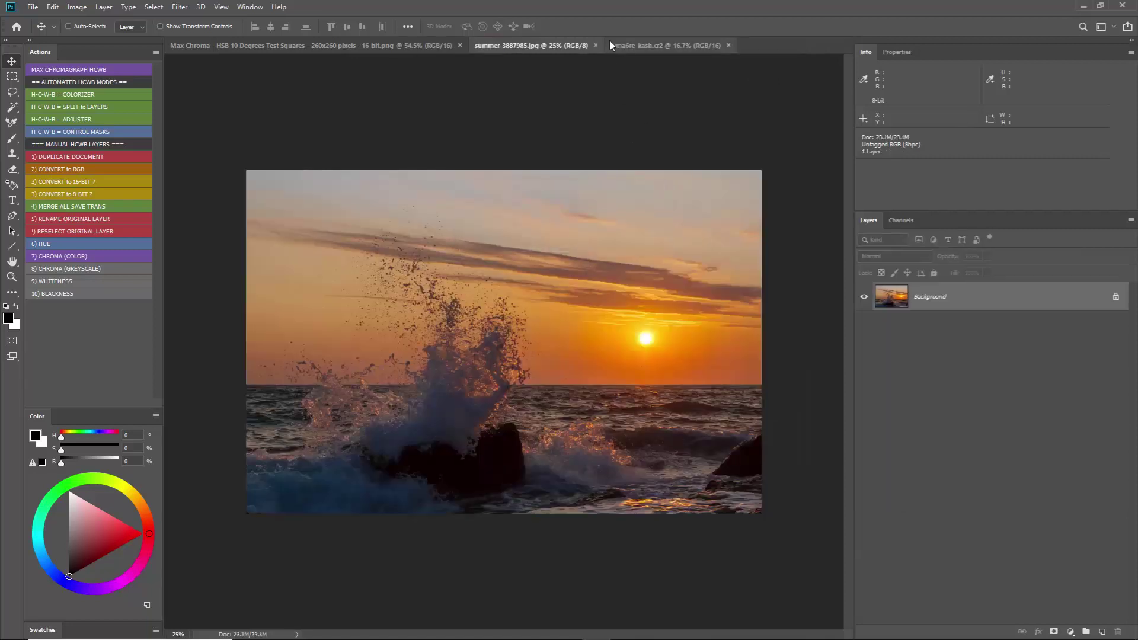
click(595, 45)
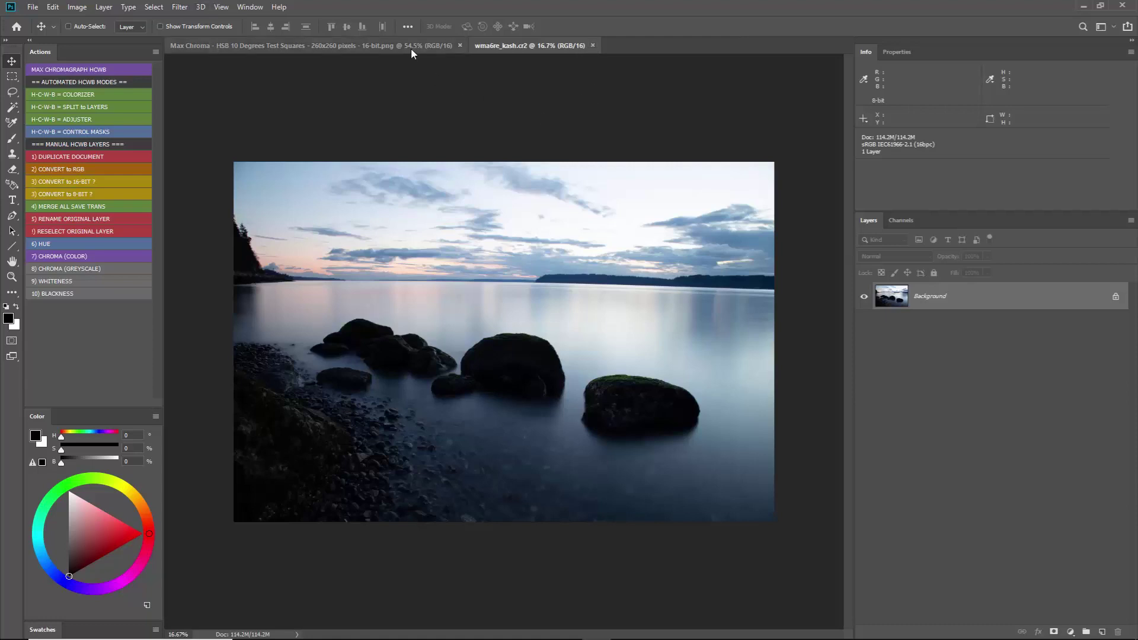
click(592, 46)
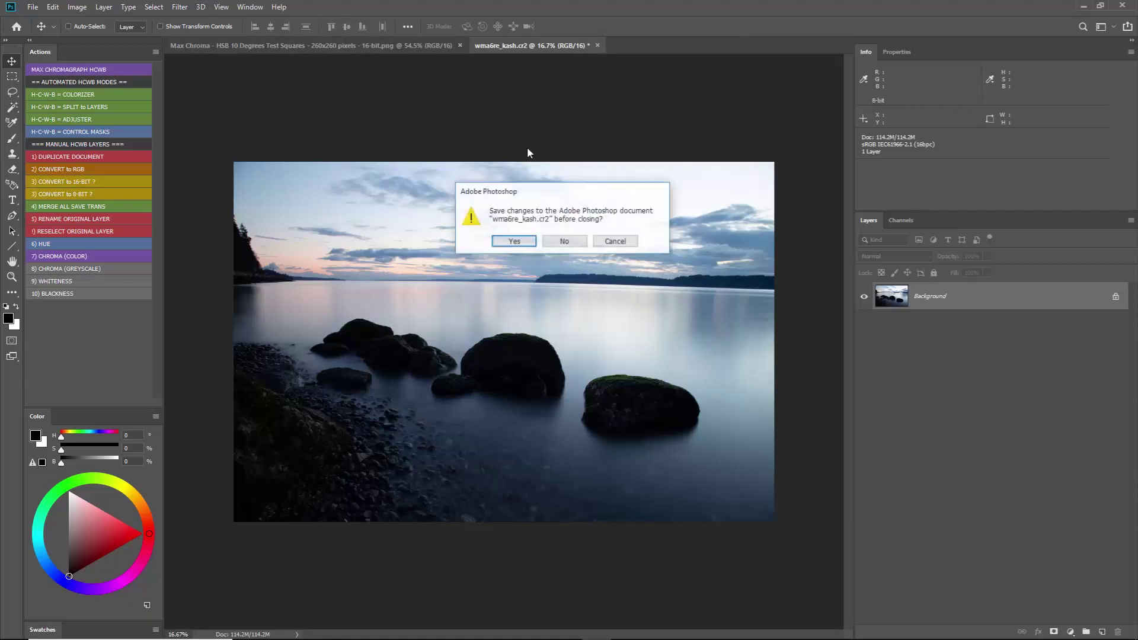
click(565, 243)
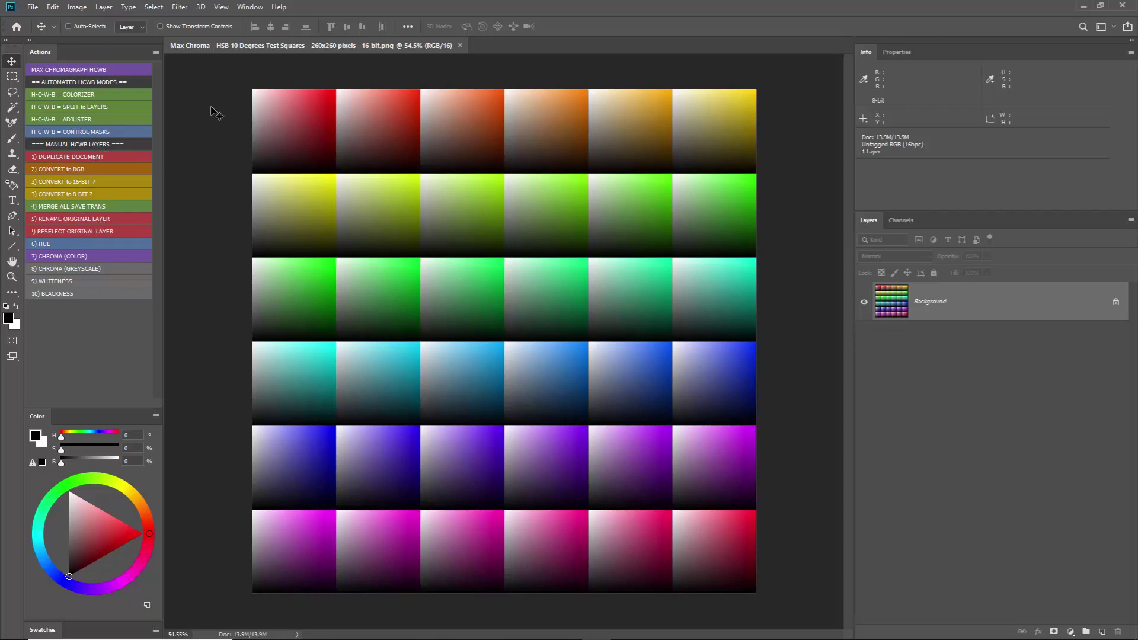
Step: Show the action set's product page in the browser and return to Photoshop
click(335, 628)
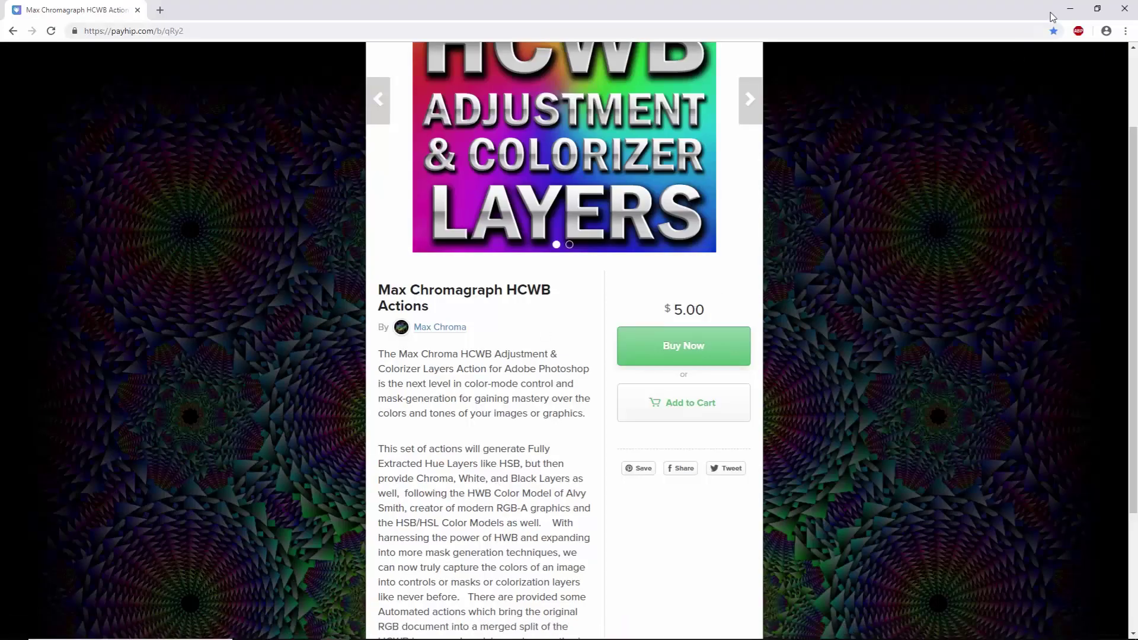
click(1069, 9)
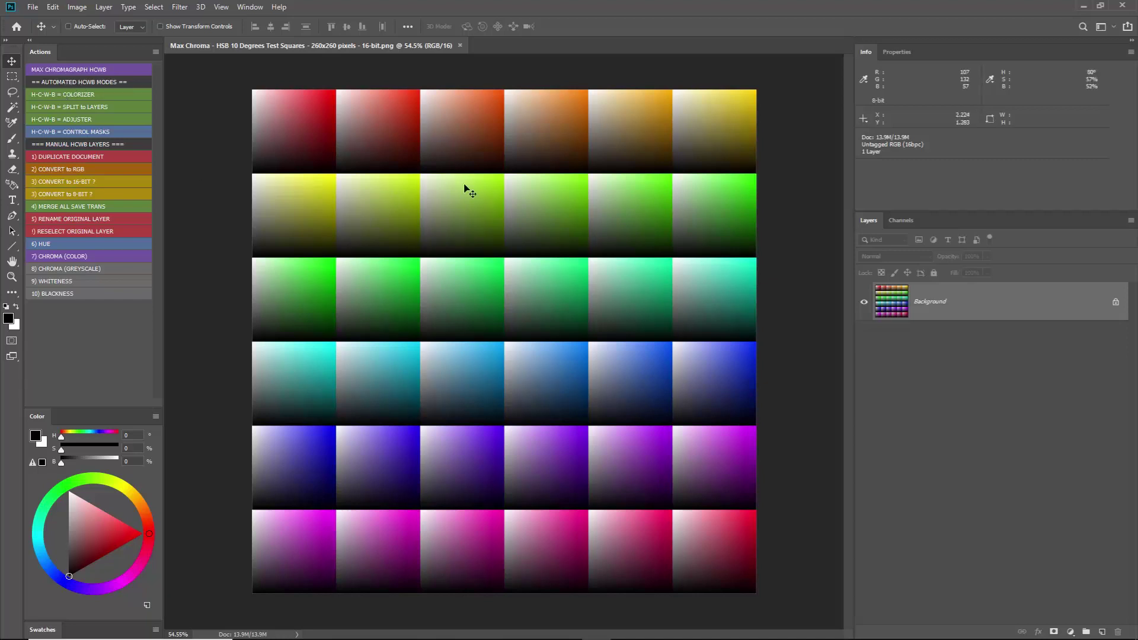
Step: Run the H-C-W-B = COLORIZER action on the HSB test squares and filter the layer list by the Screen blending mode
click(65, 95)
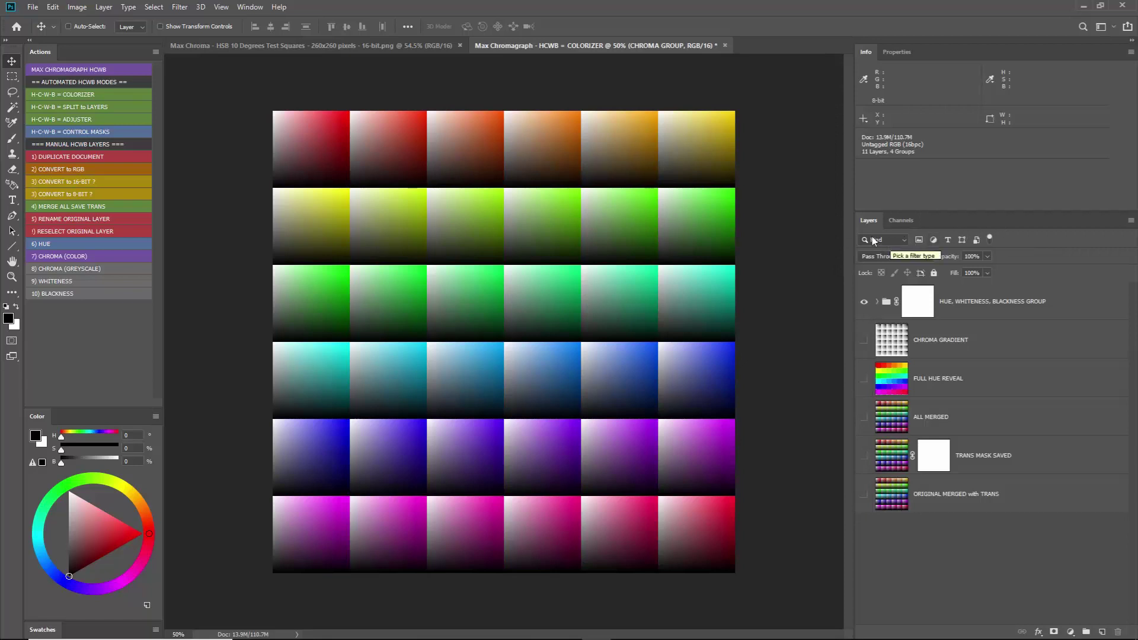
click(902, 240)
click(873, 277)
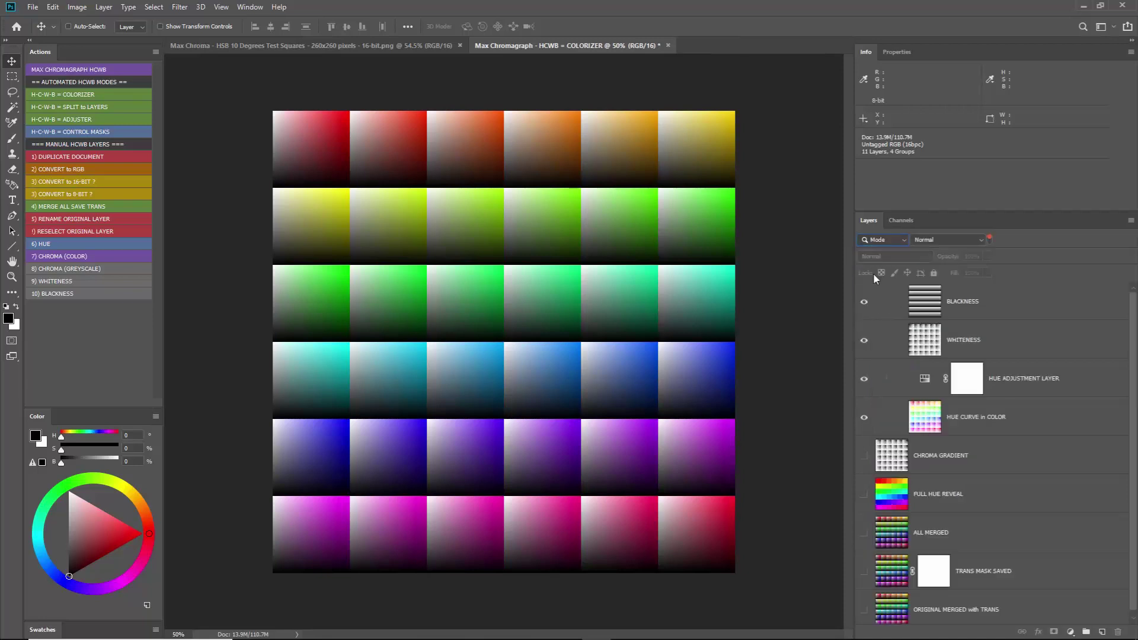
click(926, 242)
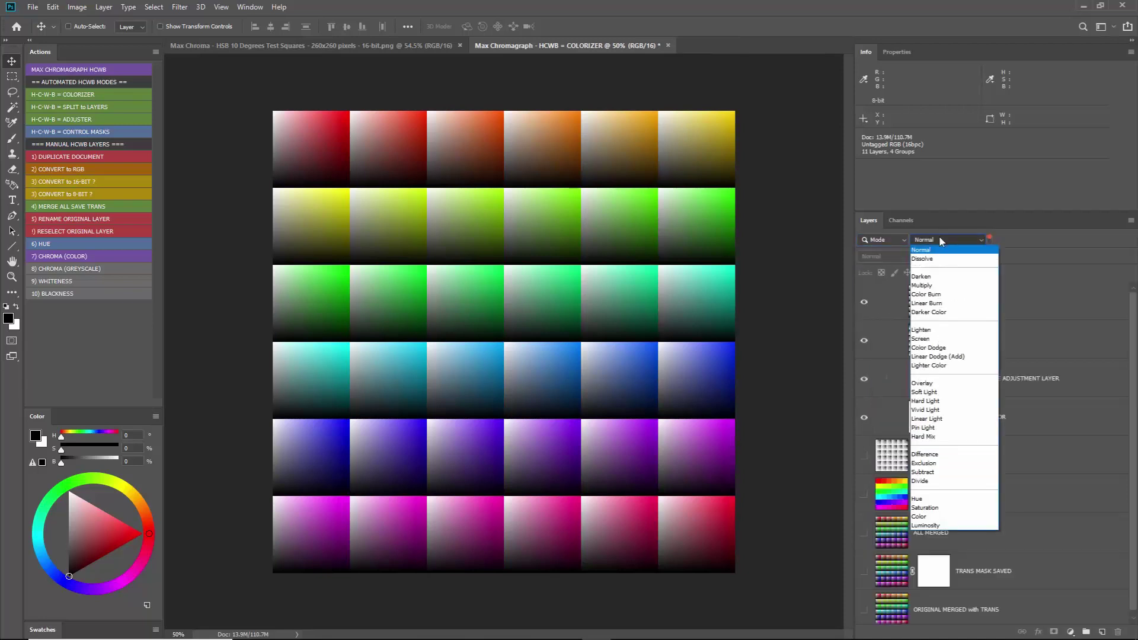
click(926, 338)
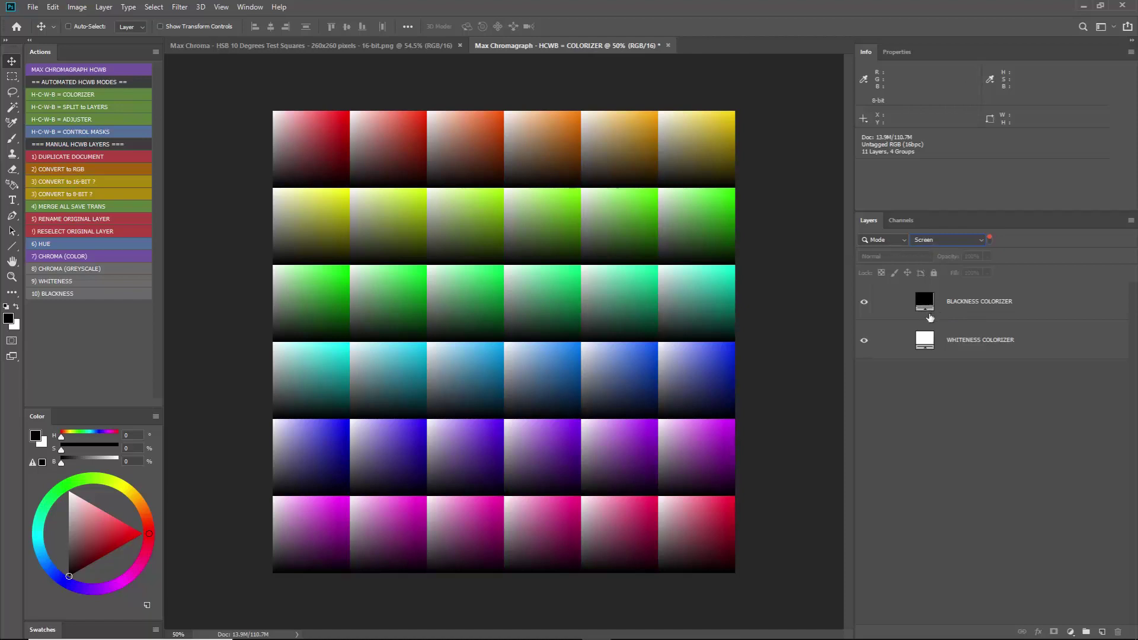
Step: Preview tan (b9a575), dark teal (044743) and other fill colours on the WHITENESS COLORIZER layer, then cancel the colour change
double_click(926, 343)
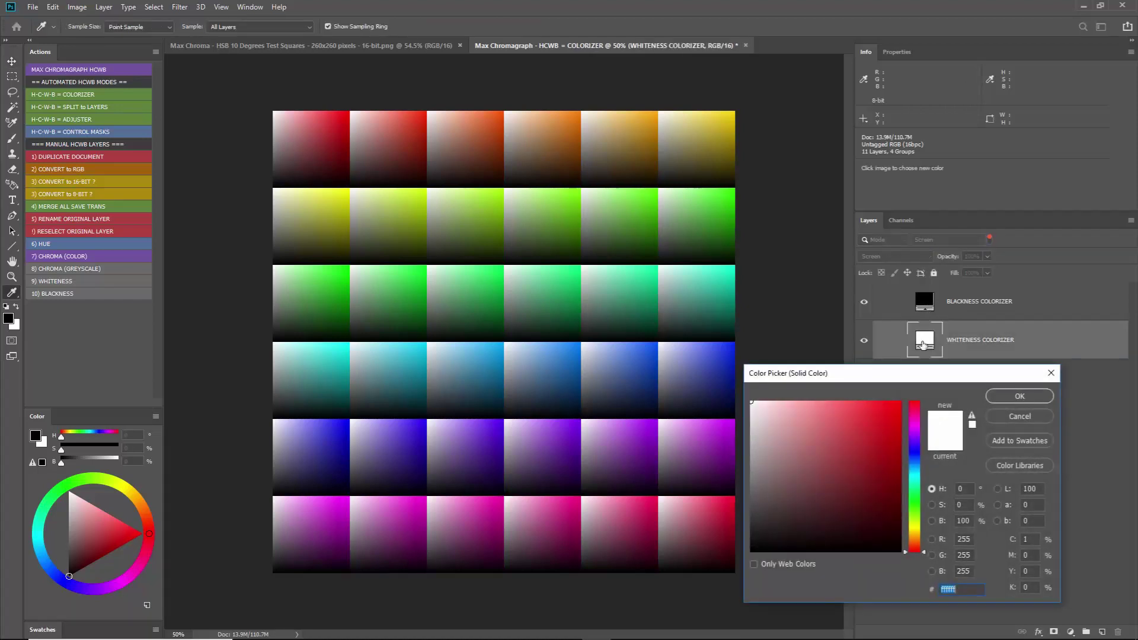
drag(821, 373, 827, 370)
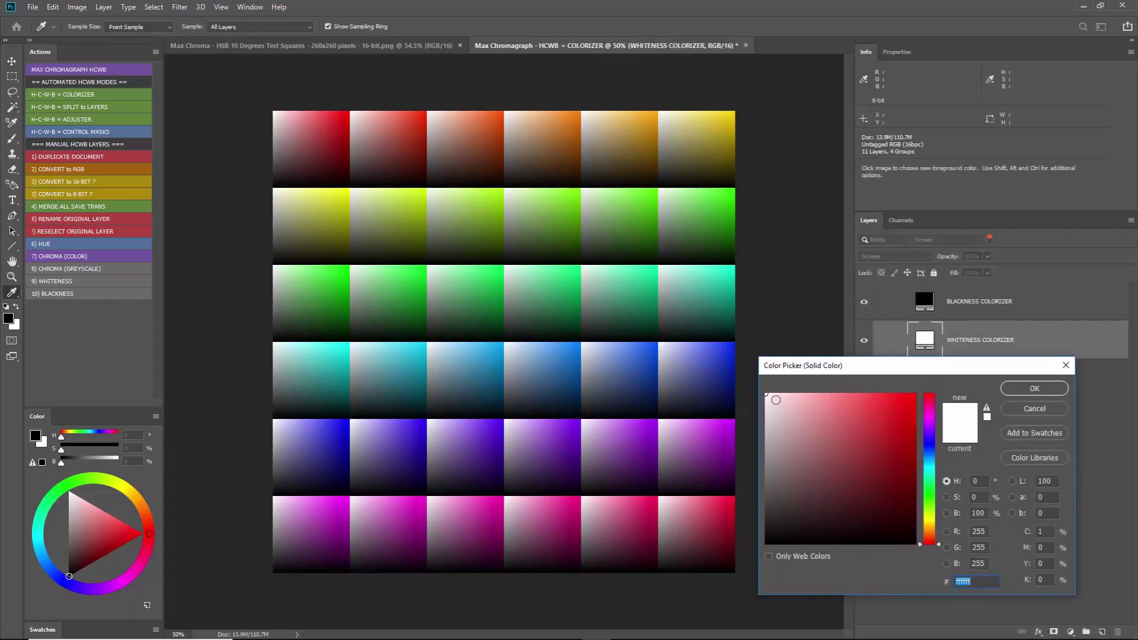
mouse_move(776, 400)
mouse_down()
mouse_move(892, 400)
mouse_move(795, 515)
mouse_move(738, 556)
mouse_move(704, 521)
mouse_move(681, 460)
mouse_move(664, 479)
mouse_move(625, 378)
mouse_move(617, 582)
mouse_move(681, 384)
mouse_up()
drag(774, 401, 820, 434)
click(932, 527)
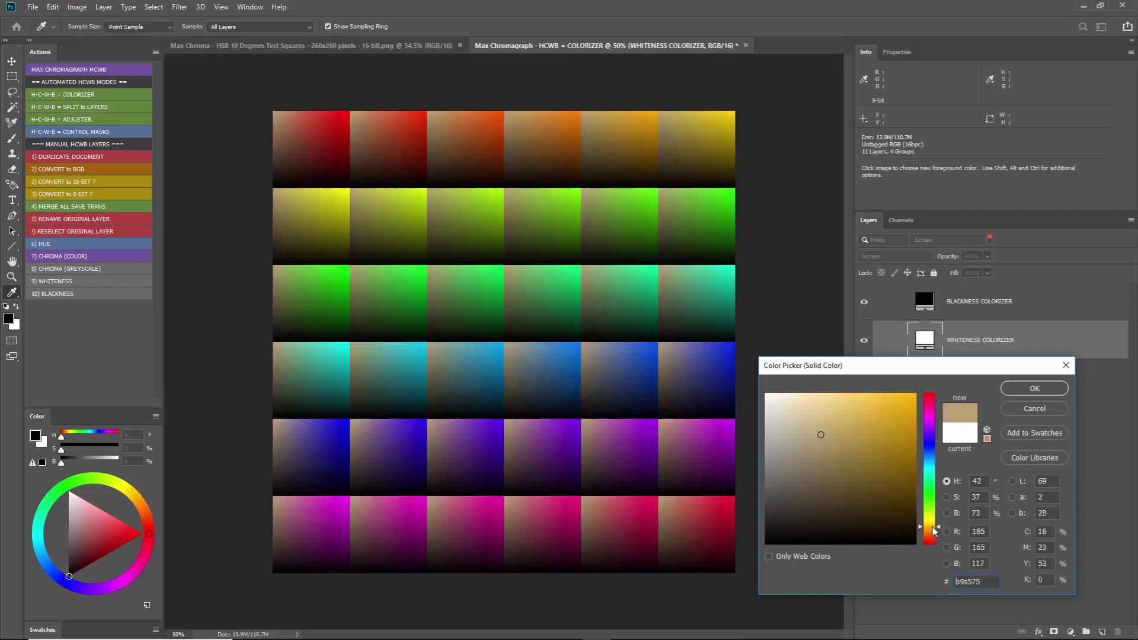
drag(933, 529, 932, 471)
click(898, 507)
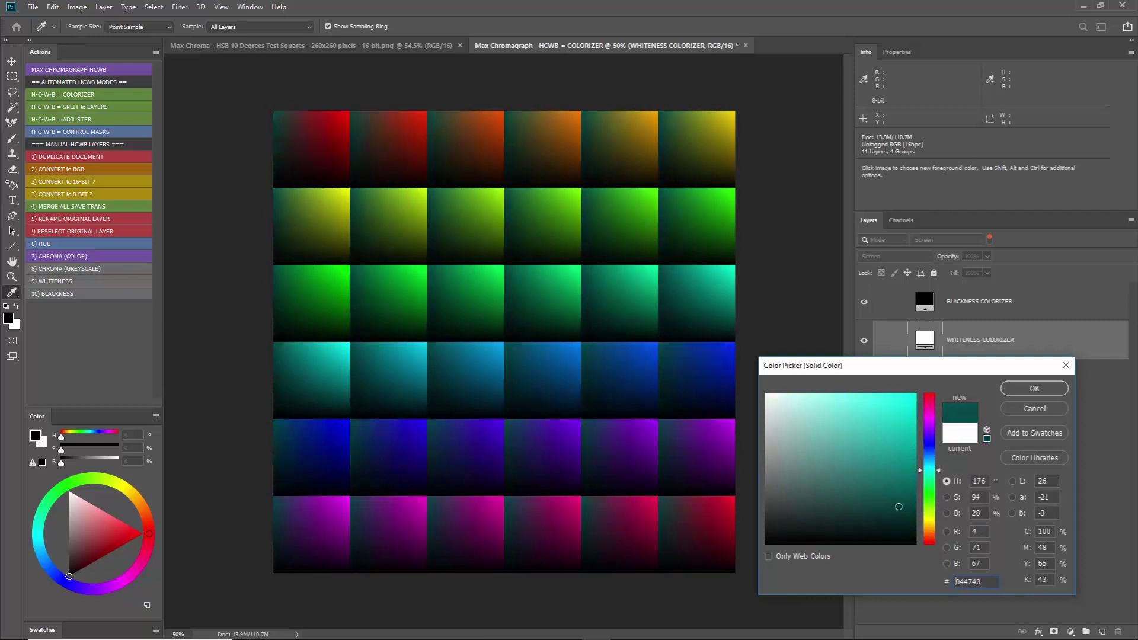
drag(898, 507, 878, 521)
drag(931, 466, 931, 410)
click(1018, 406)
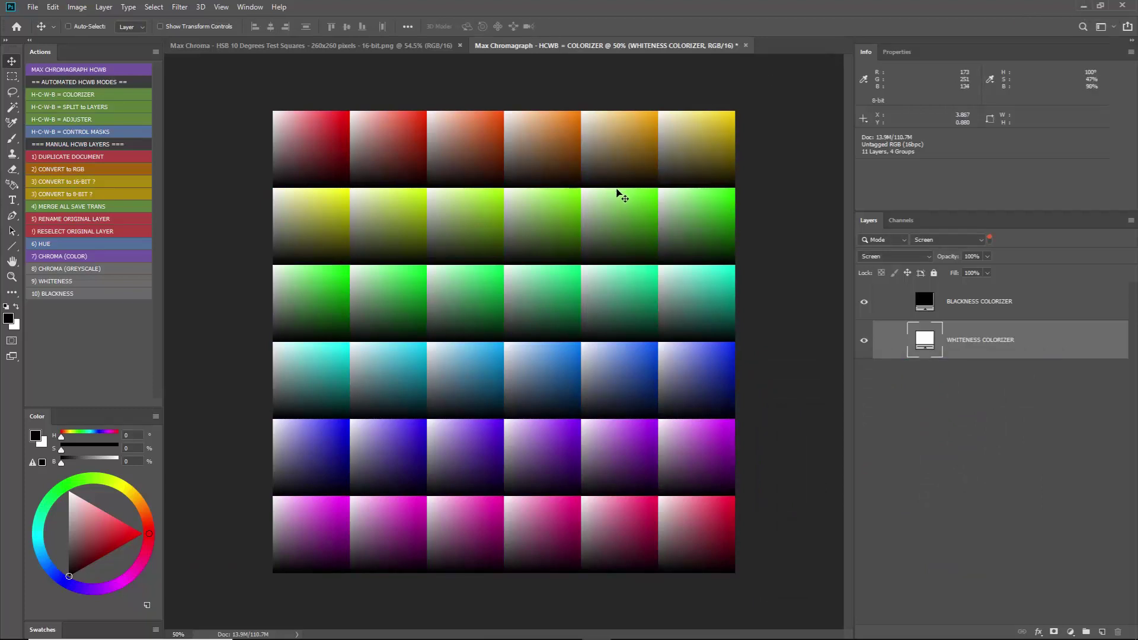
Step: Preview a muted purple (503e8b) as the fill colour of the BLACKNESS COLORIZER layer, then cancel the colour change
click(996, 307)
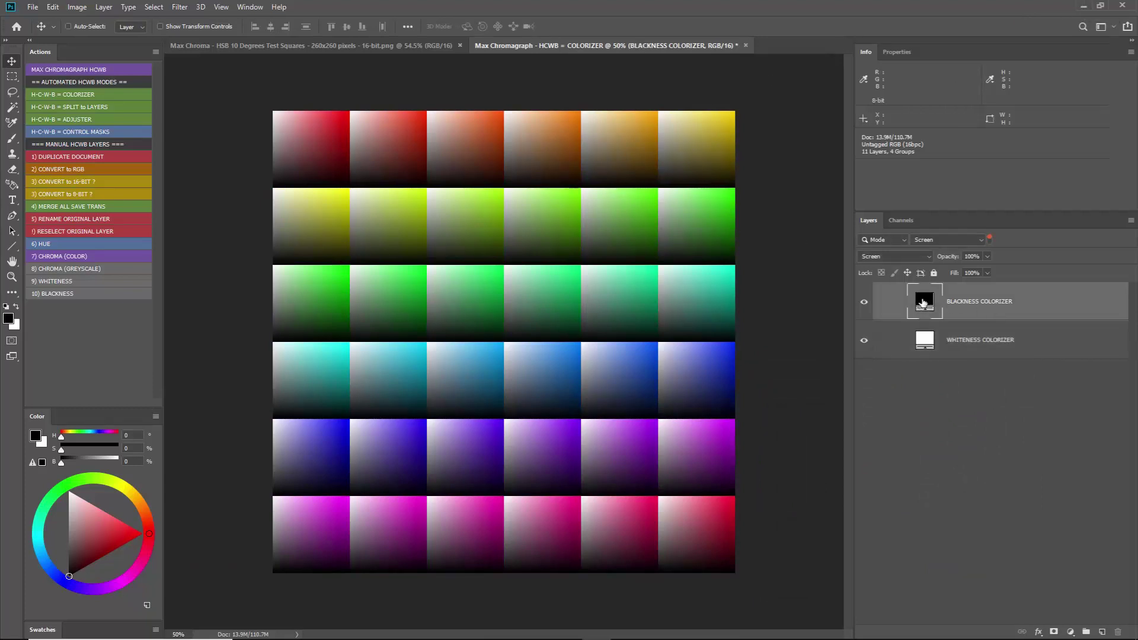
double_click(926, 303)
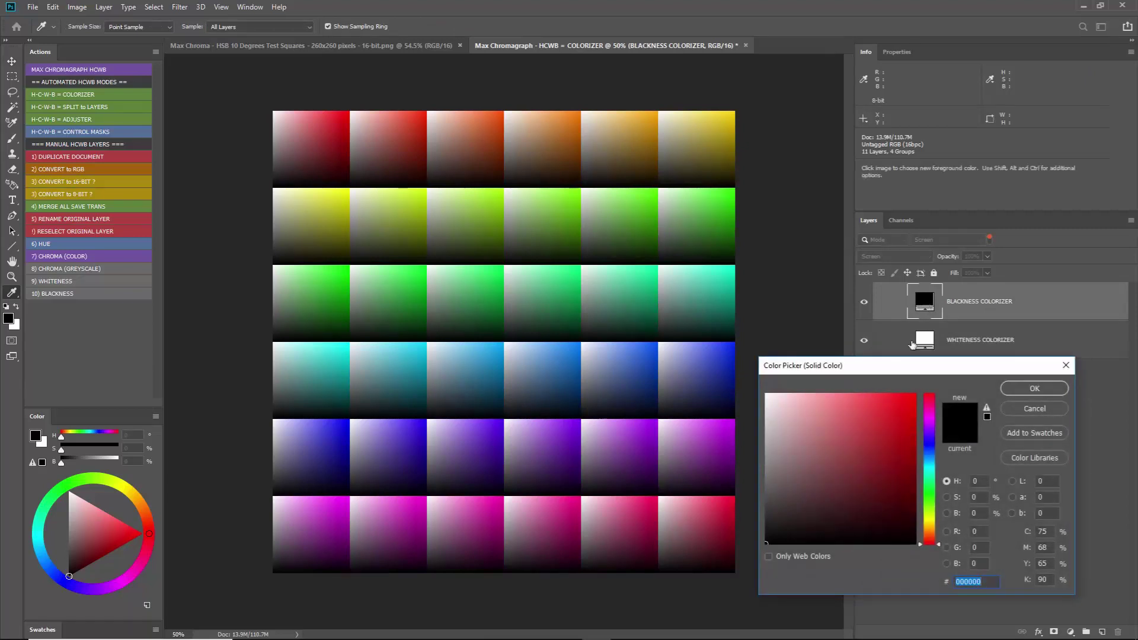
mouse_move(894, 369)
mouse_down()
mouse_move(871, 379)
mouse_move(885, 357)
mouse_up()
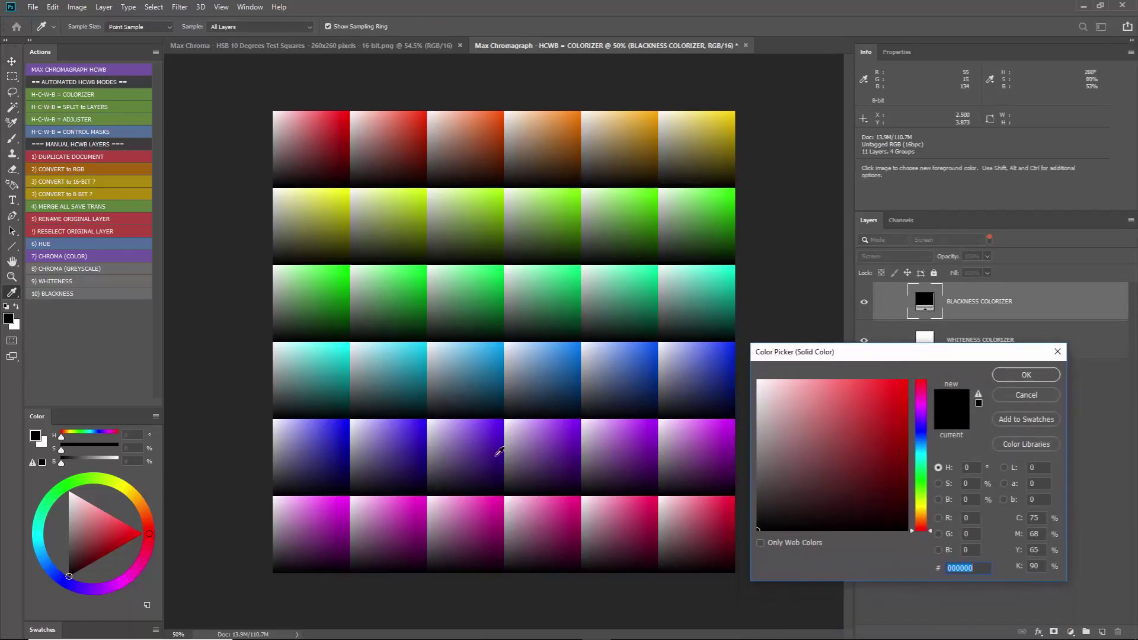
mouse_move(758, 526)
mouse_down()
mouse_move(723, 462)
mouse_move(709, 372)
mouse_move(703, 452)
mouse_move(788, 495)
mouse_move(884, 470)
mouse_move(923, 425)
mouse_up()
click(921, 429)
mouse_move(886, 448)
mouse_down()
mouse_move(866, 428)
mouse_move(858, 465)
mouse_move(838, 445)
mouse_up()
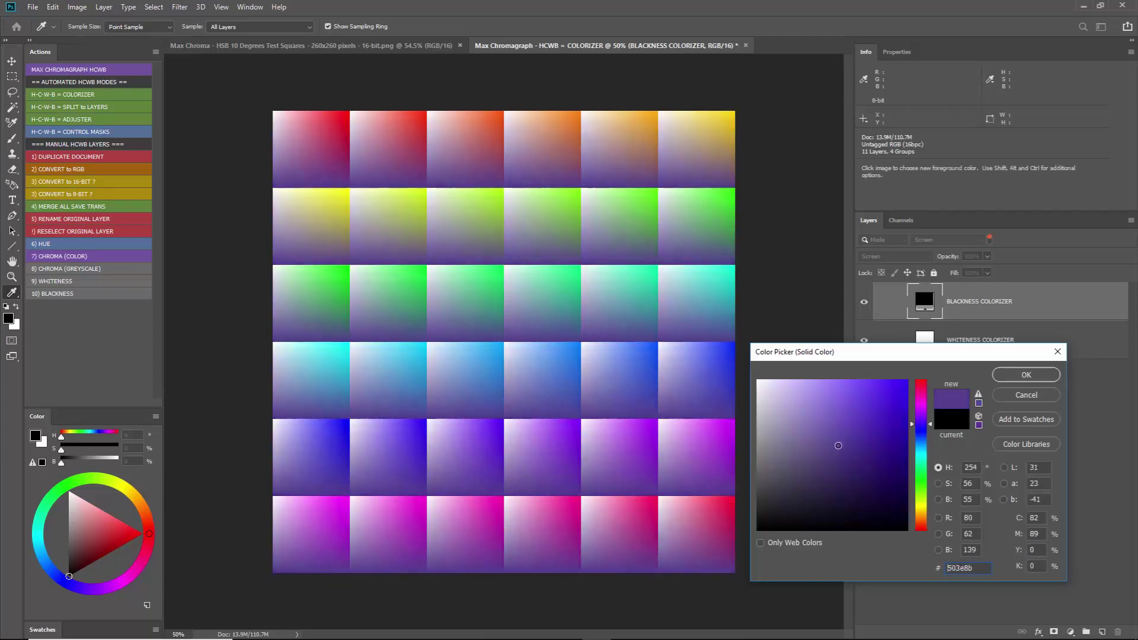
click(1034, 397)
Step: Close the COLORIZER document without saving and load the raw photo wma6re_kash.cr2 from the desktop into Camera Raw
click(746, 45)
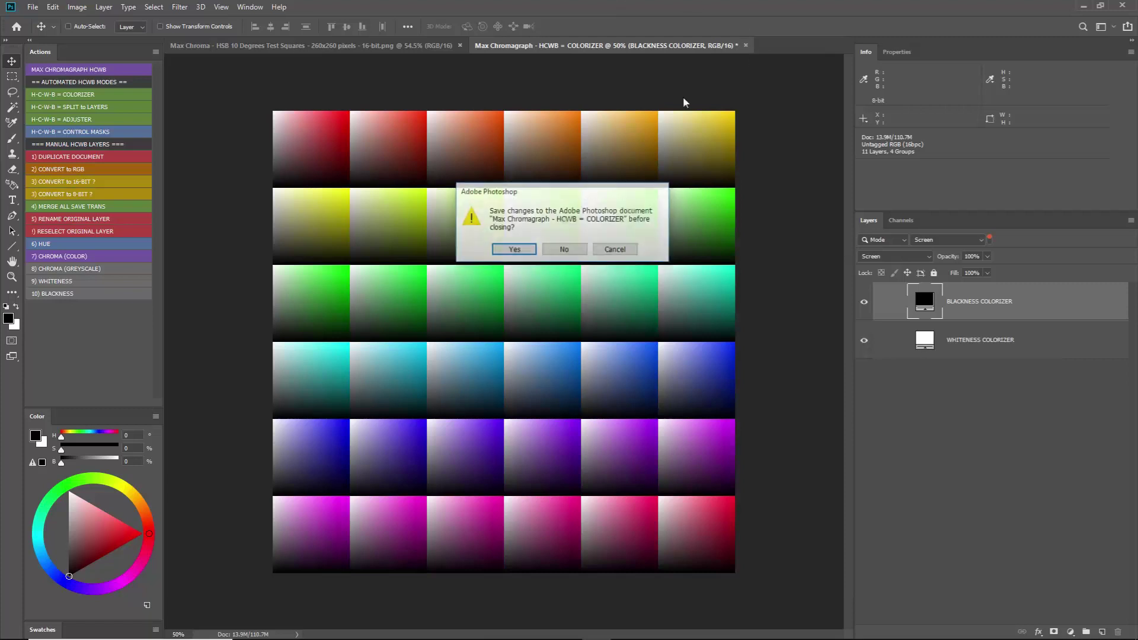
click(565, 250)
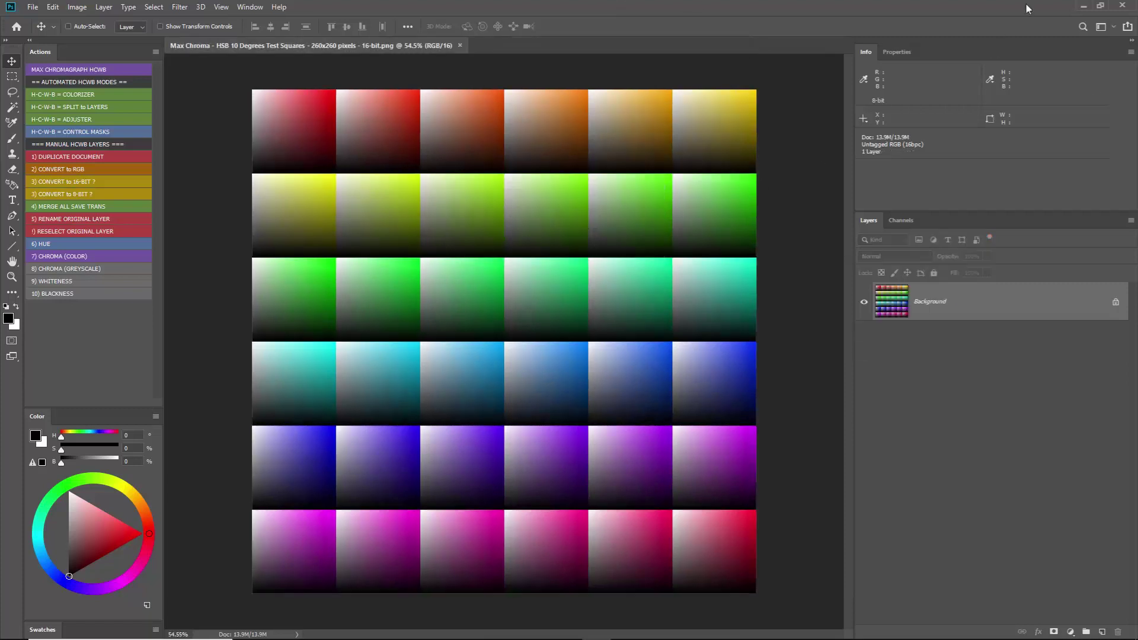
click(1084, 7)
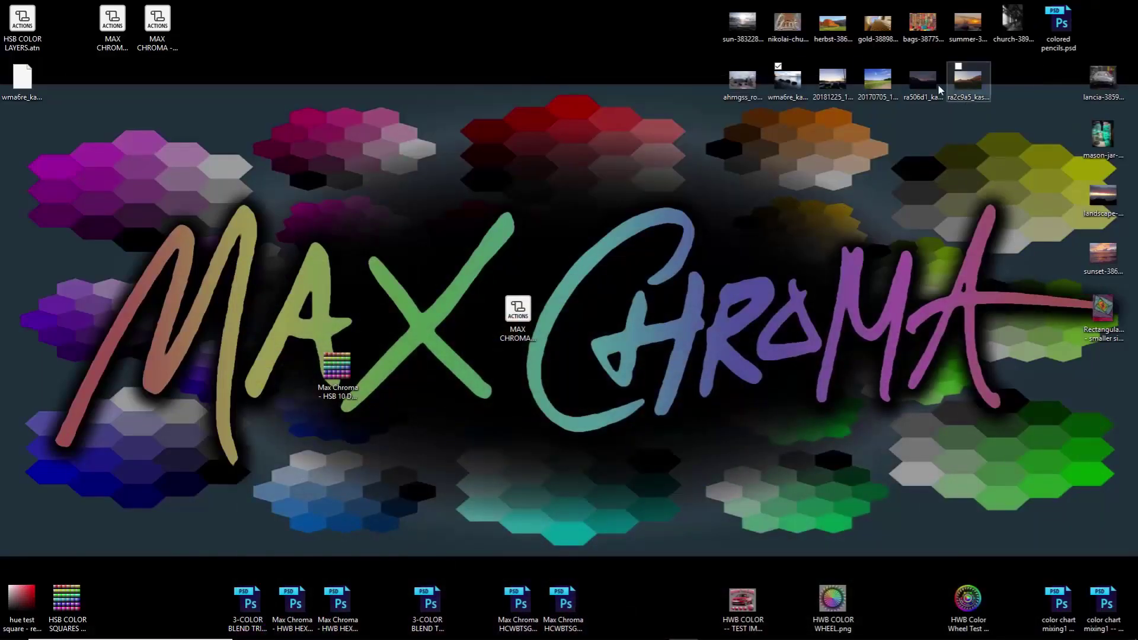
click(777, 92)
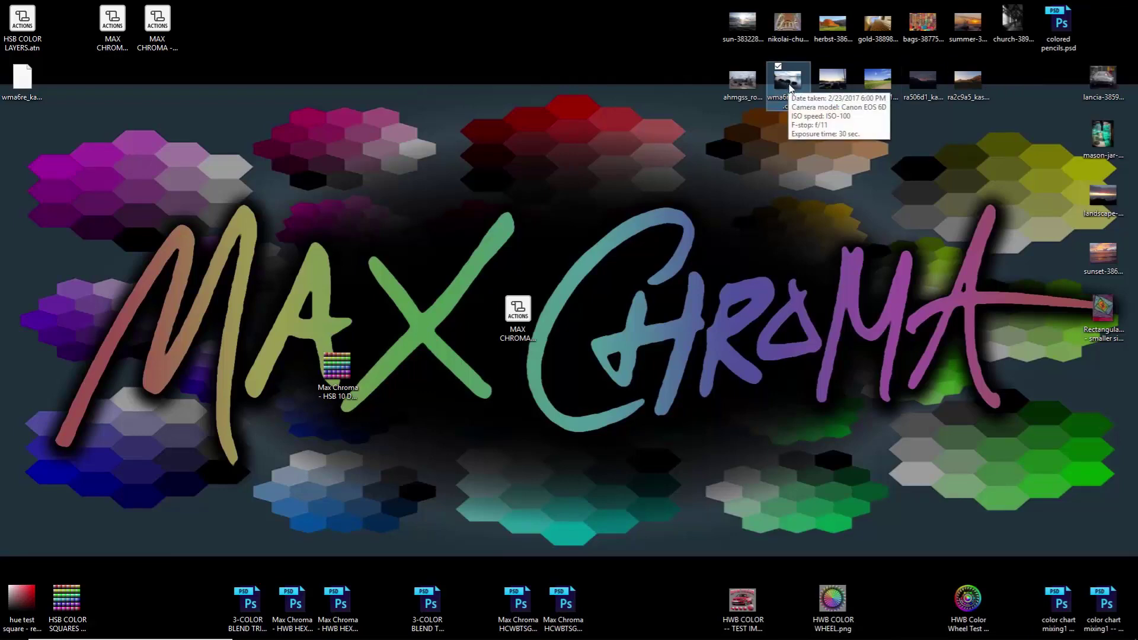
mouse_move(266, 634)
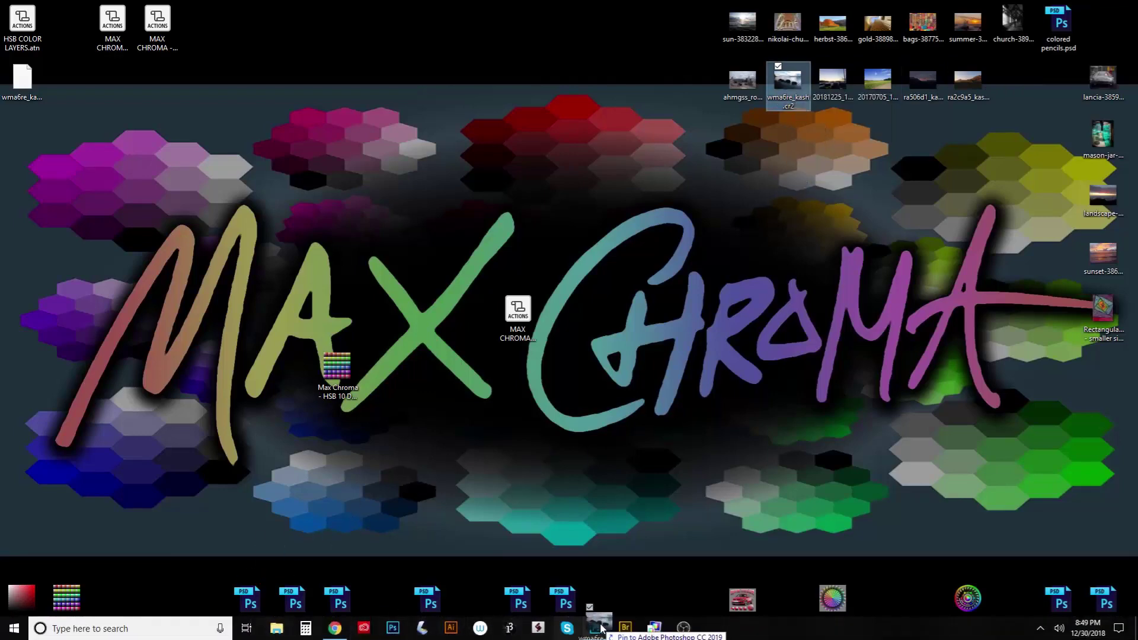
click(596, 627)
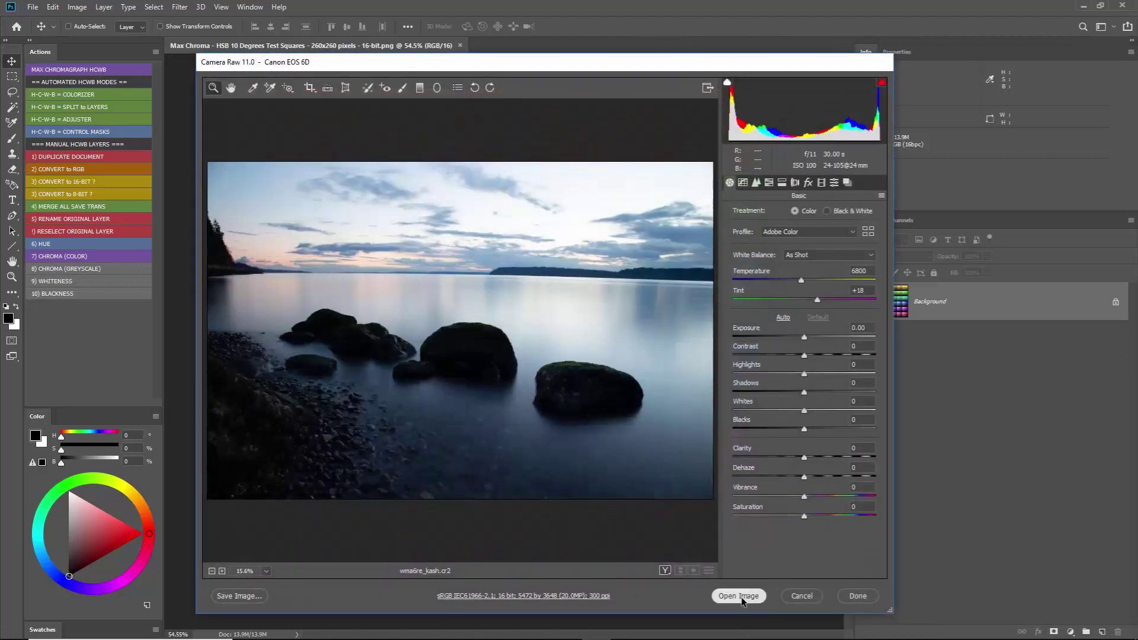
Step: Open the raw photo from Camera Raw and run the H-C-W-B = COLORIZER action on it
click(738, 599)
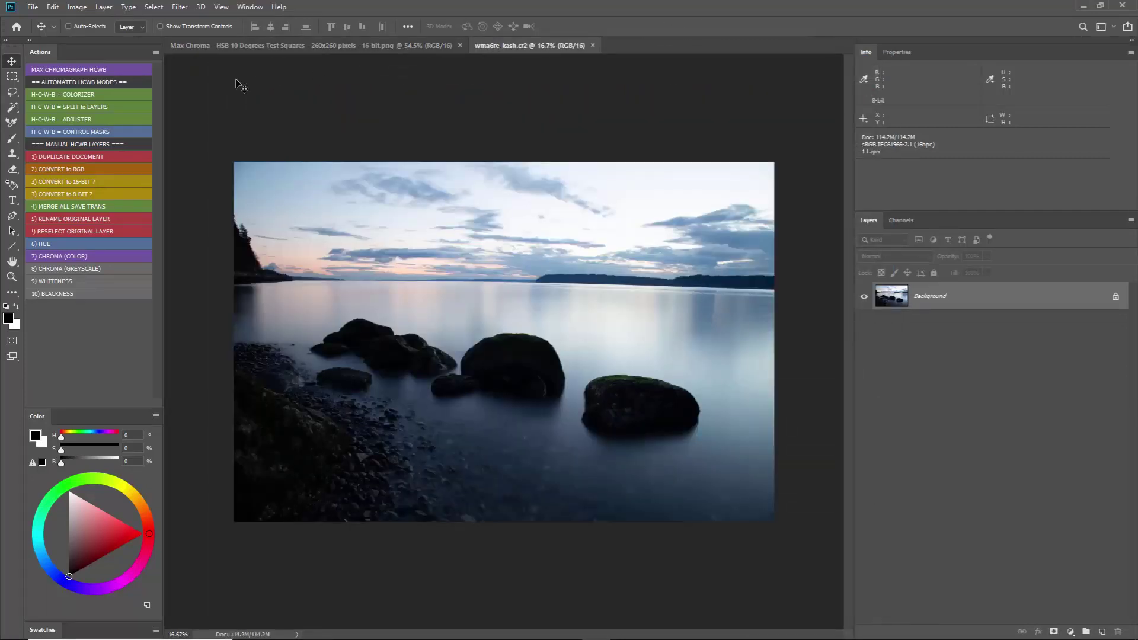
click(60, 96)
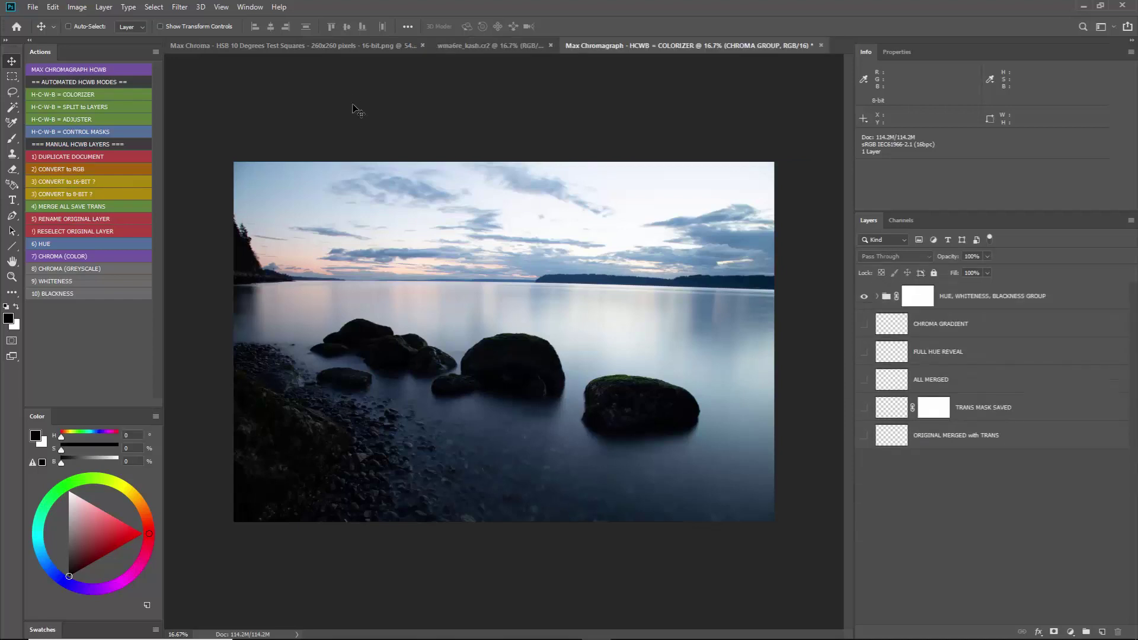
Step: Filter the layer list of the seascape's COLORIZER document by the Screen blending mode
click(898, 238)
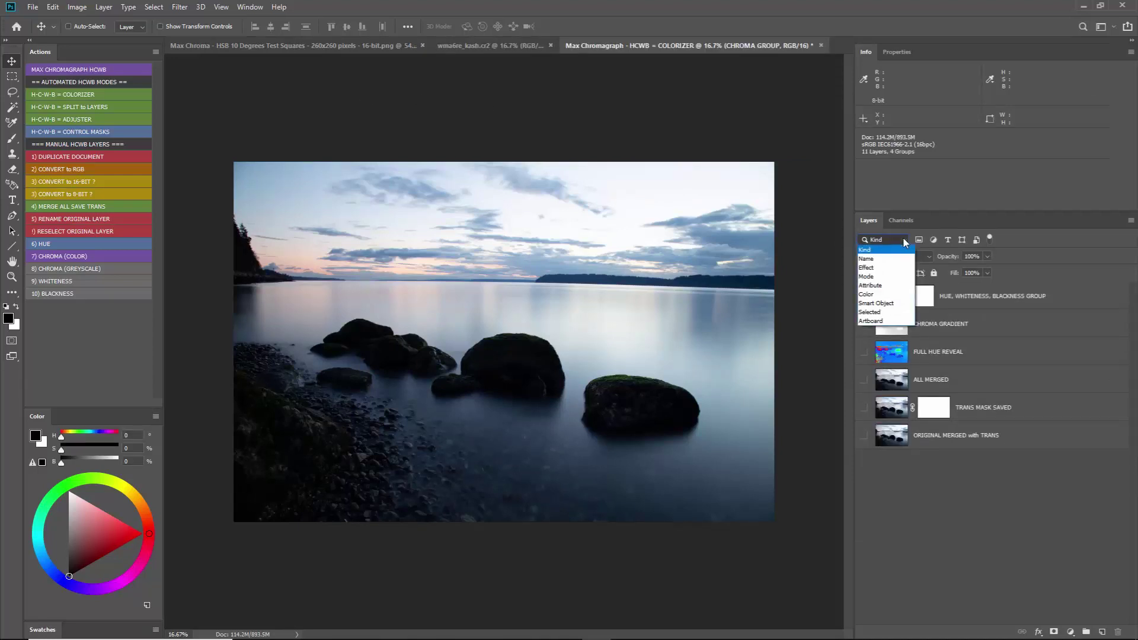
click(866, 276)
click(947, 240)
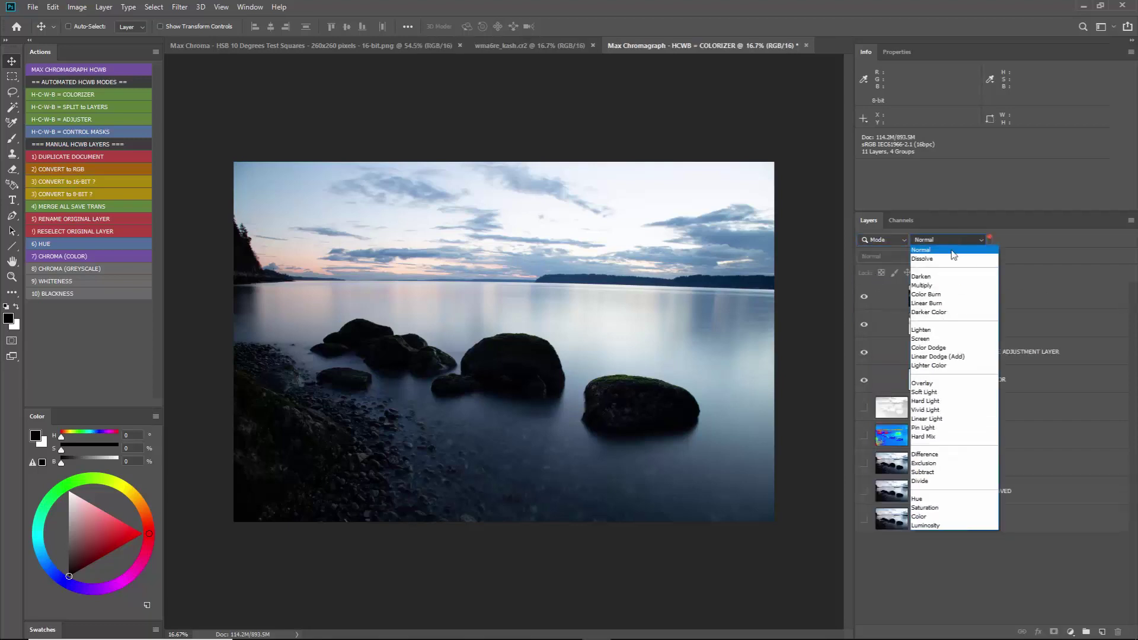
click(934, 342)
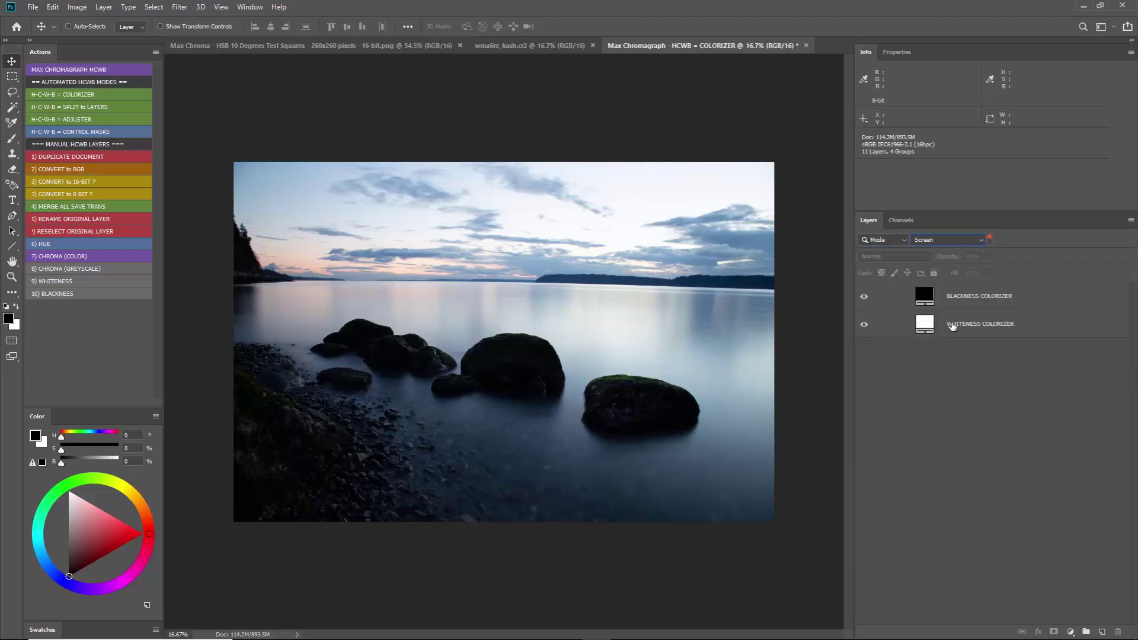
Step: Try pink (efb5b5) and yellow (f9e76e) on the WHITENESS COLORIZER layer, and set its fill colour to light blue (74dbf9)
double_click(924, 323)
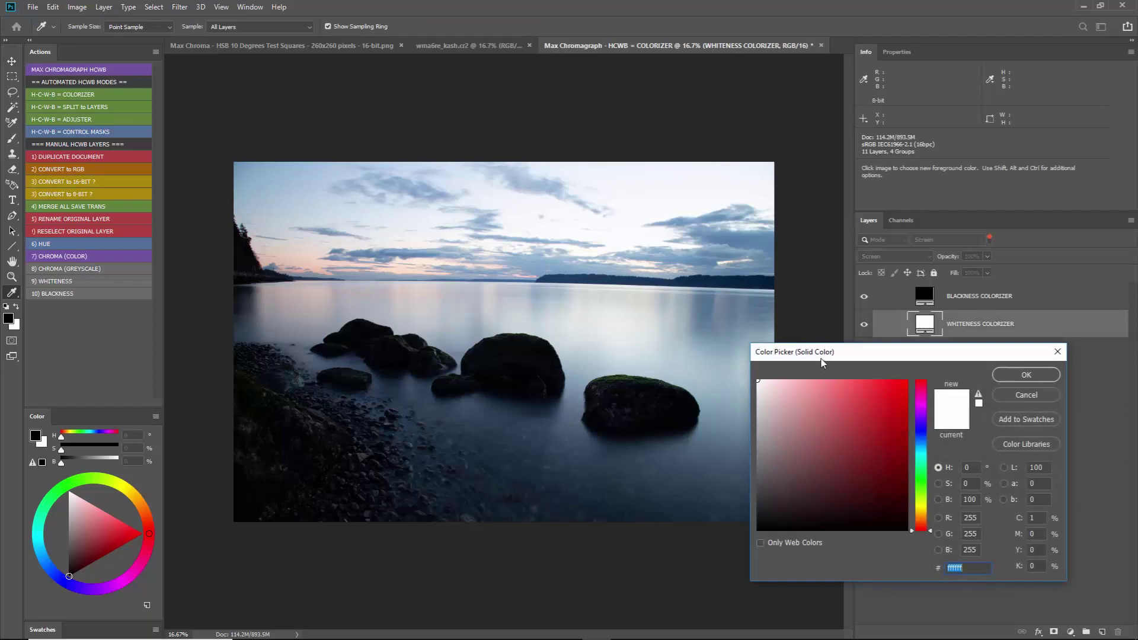
drag(822, 360, 865, 371)
drag(807, 397, 846, 397)
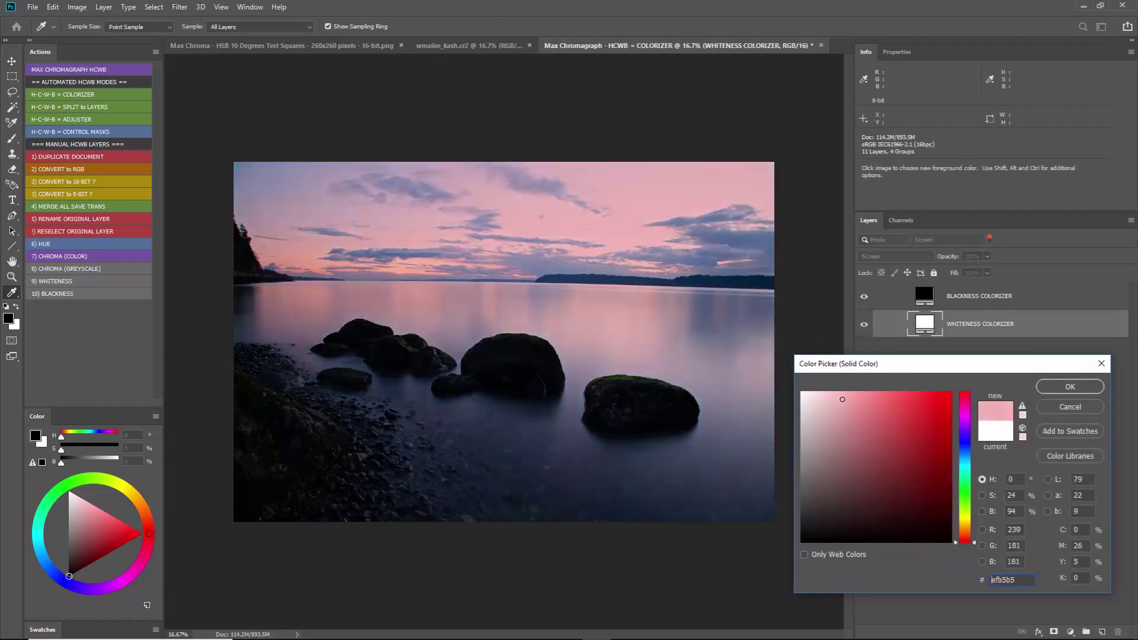
click(969, 521)
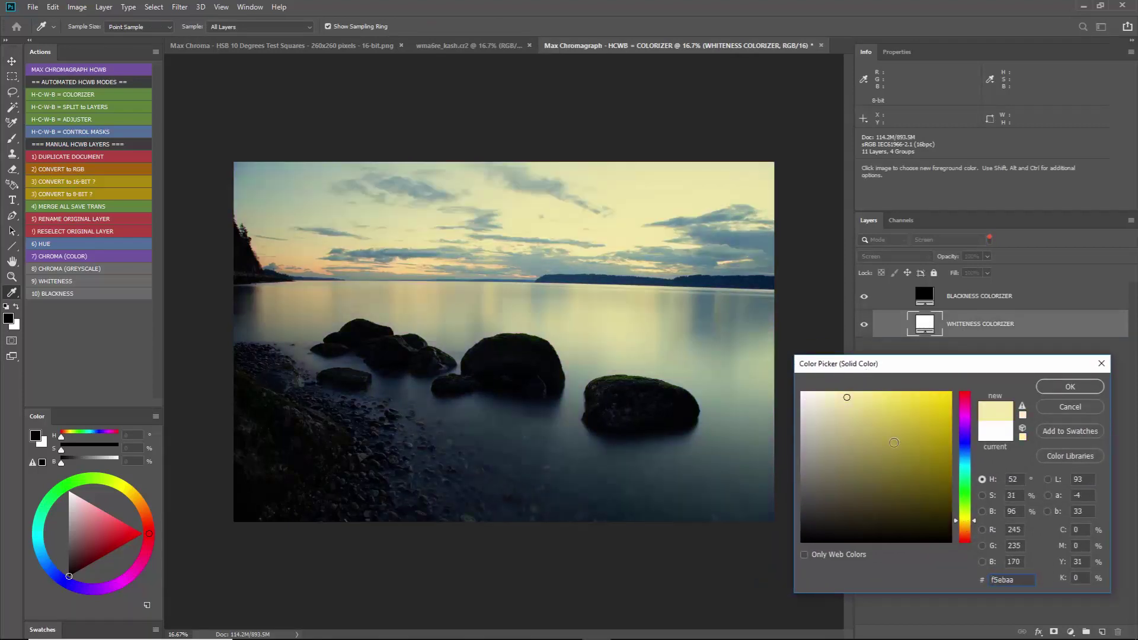
drag(856, 405, 884, 395)
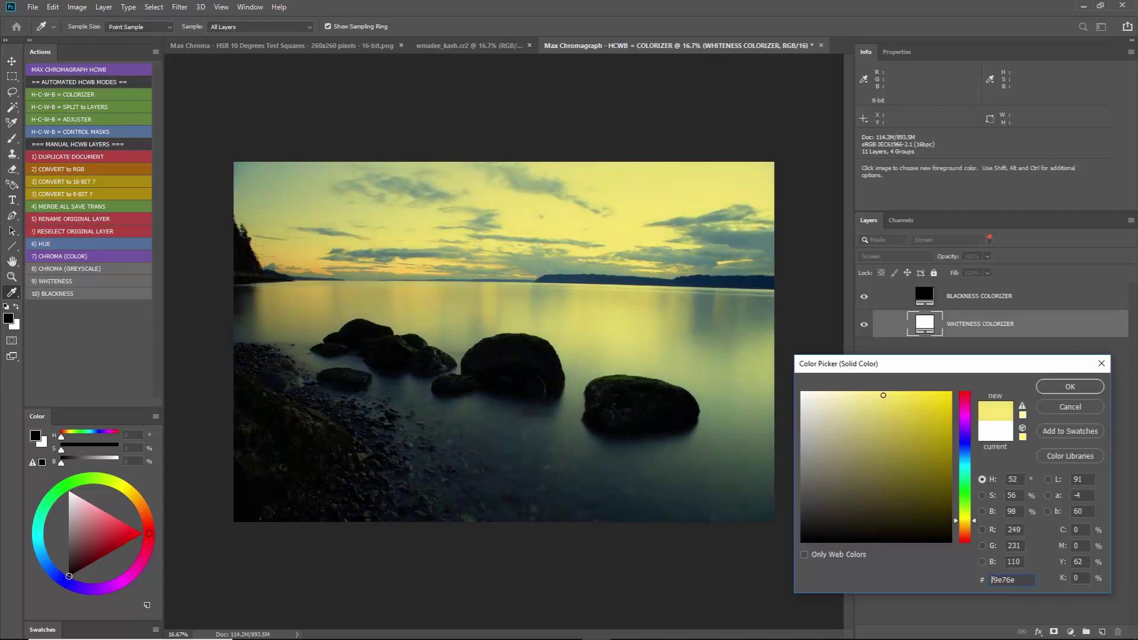
drag(964, 524, 966, 465)
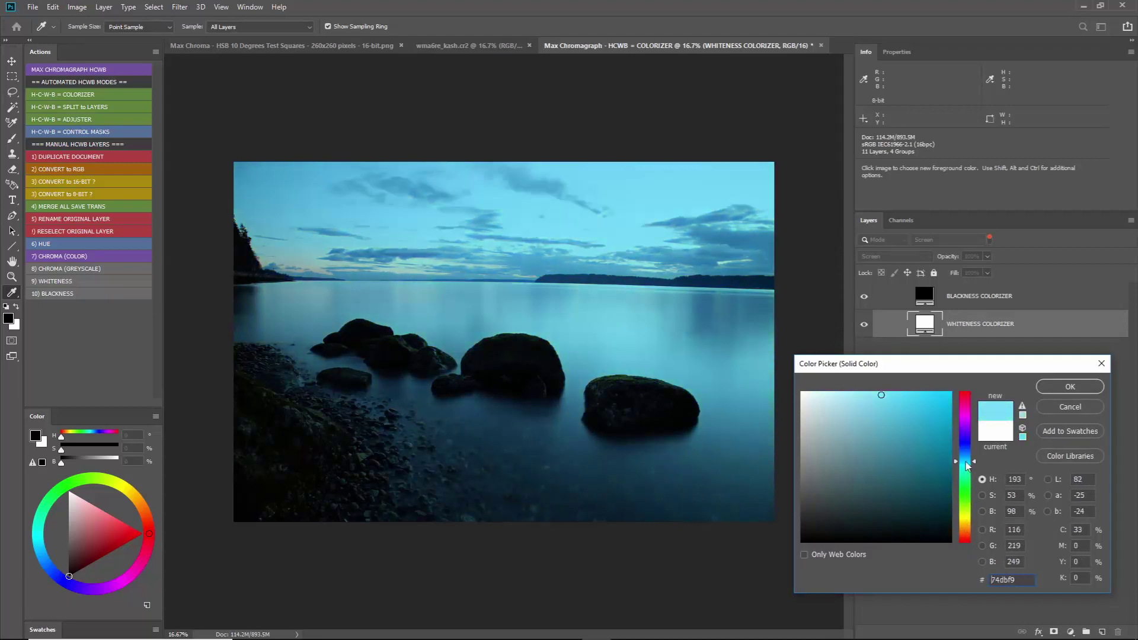
click(1061, 388)
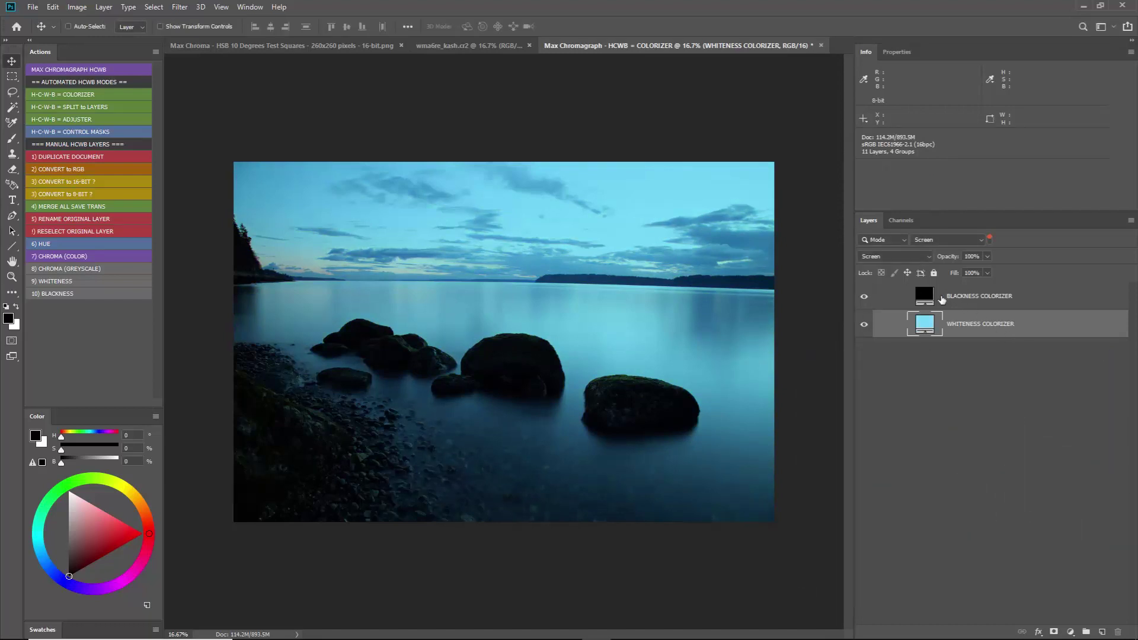
Step: Preview dark browns such as 55300c and 4d2804 as the BLACKNESS COLORIZER fill colour, then cancel the colour change
double_click(924, 297)
mouse_move(810, 527)
mouse_down()
mouse_move(792, 514)
mouse_move(803, 551)
mouse_move(954, 557)
mouse_move(966, 535)
mouse_move(930, 492)
mouse_move(969, 465)
mouse_move(969, 415)
mouse_move(961, 529)
mouse_up()
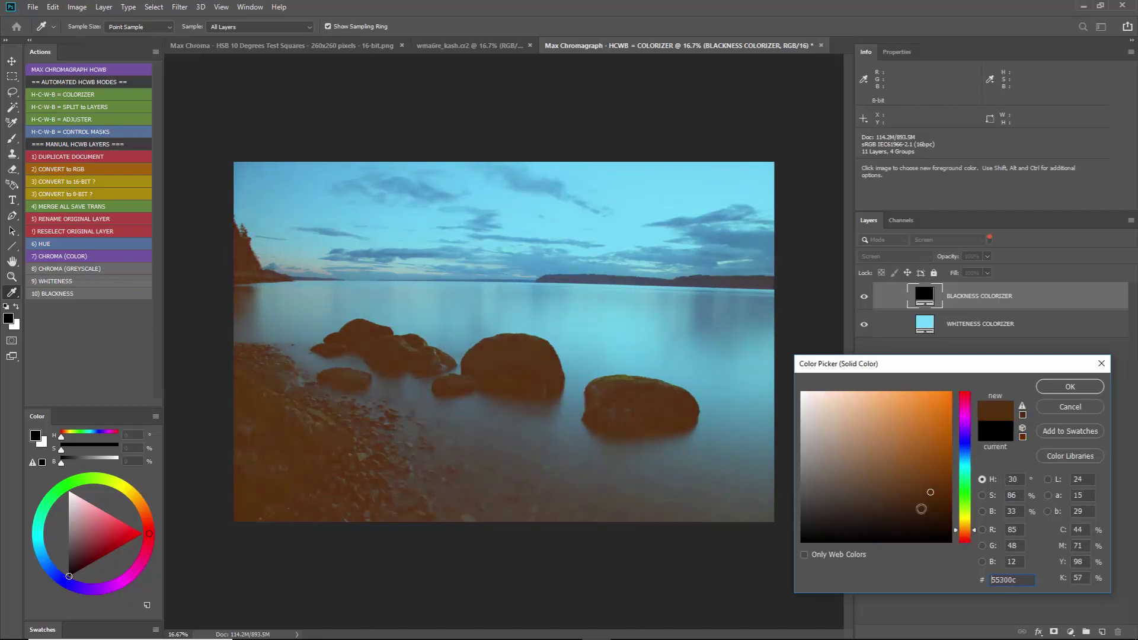
mouse_move(899, 496)
mouse_down()
mouse_move(902, 479)
mouse_move(955, 503)
mouse_move(944, 497)
mouse_up()
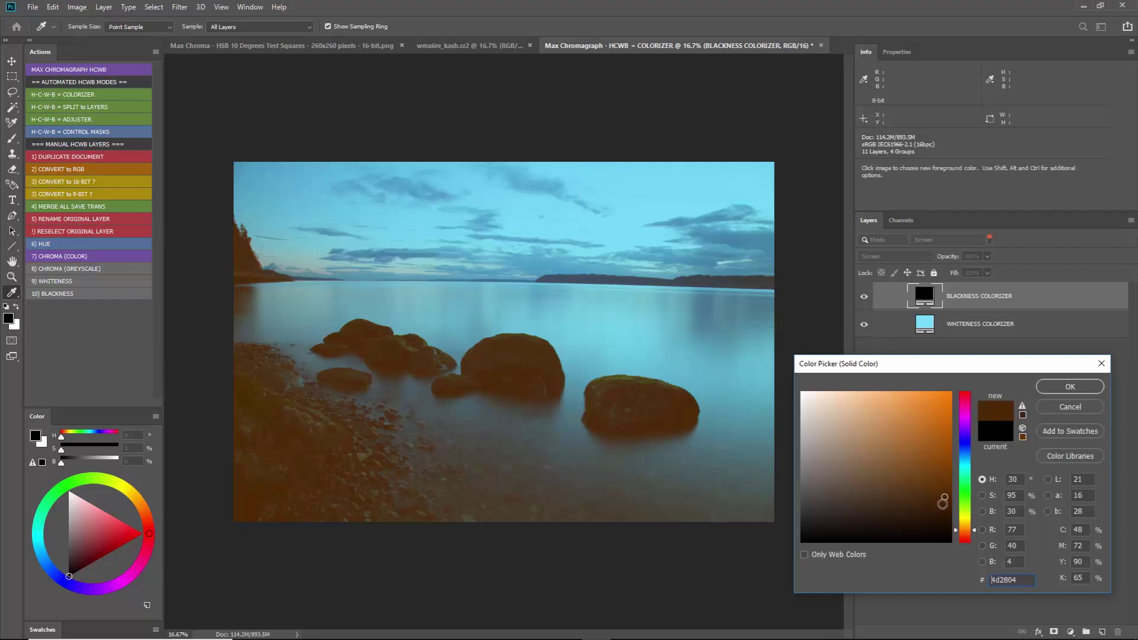
drag(941, 499, 973, 475)
click(1058, 409)
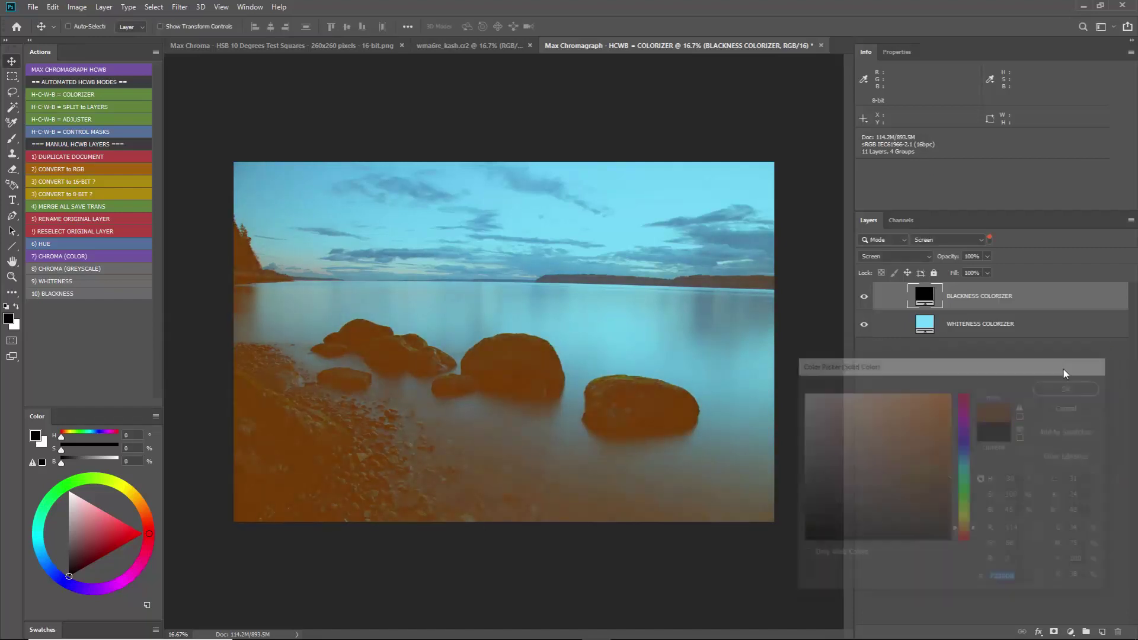
Step: Set the fill colour of the WHITENESS COLORIZER layer to pale cream (ece2ba)
double_click(923, 326)
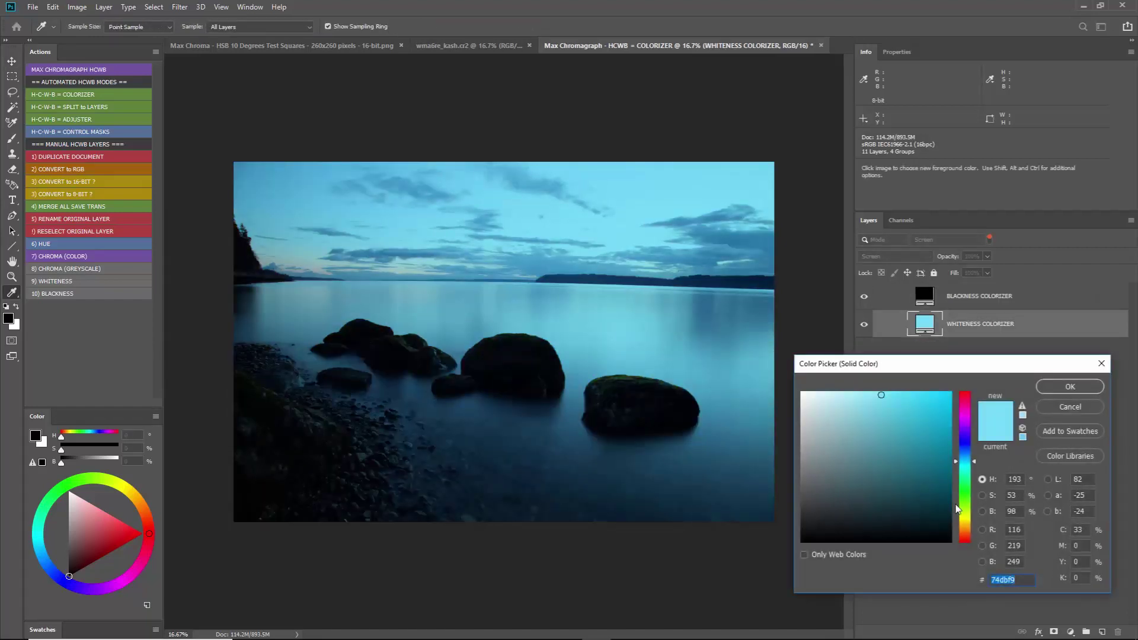
click(965, 524)
mouse_move(872, 408)
mouse_down()
mouse_move(828, 405)
mouse_move(988, 366)
mouse_move(831, 411)
mouse_up()
drag(800, 390, 833, 403)
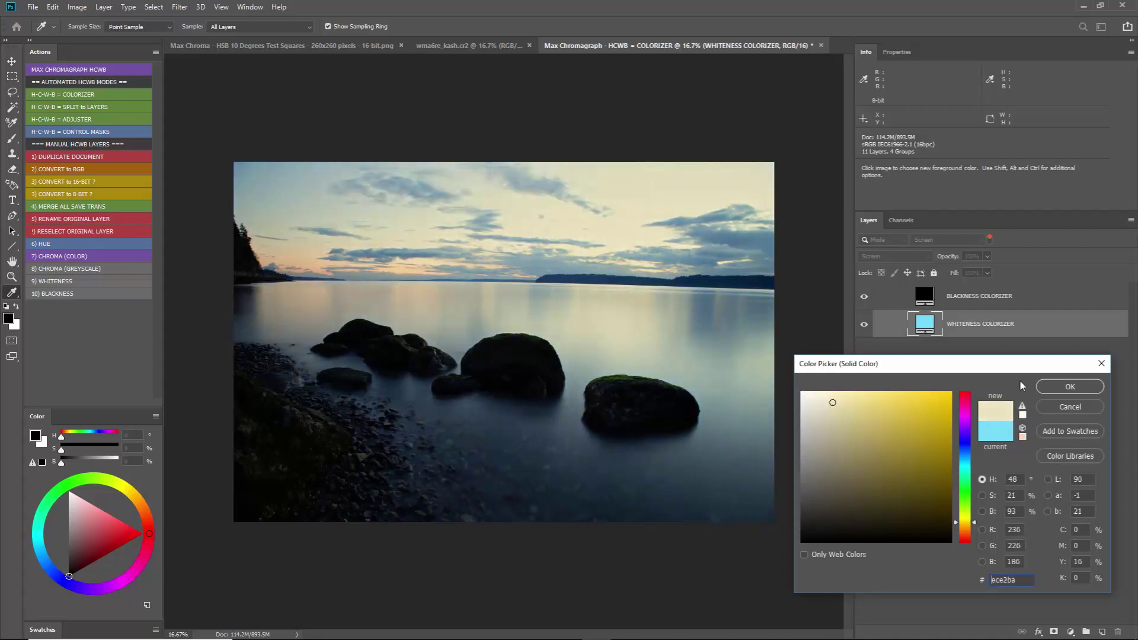
click(1069, 386)
Step: Preview dark blue (1a2d4e) and dark teal (1a3f4e) on the BLACKNESS COLORIZER layer, then cancel the colour change
double_click(926, 296)
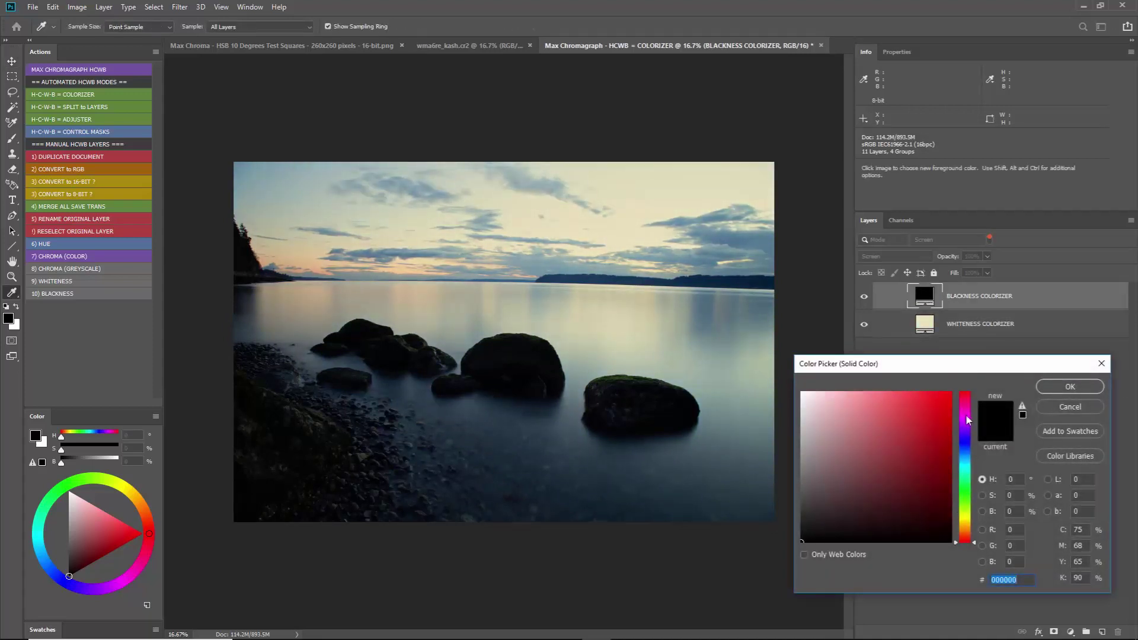
drag(968, 440, 964, 450)
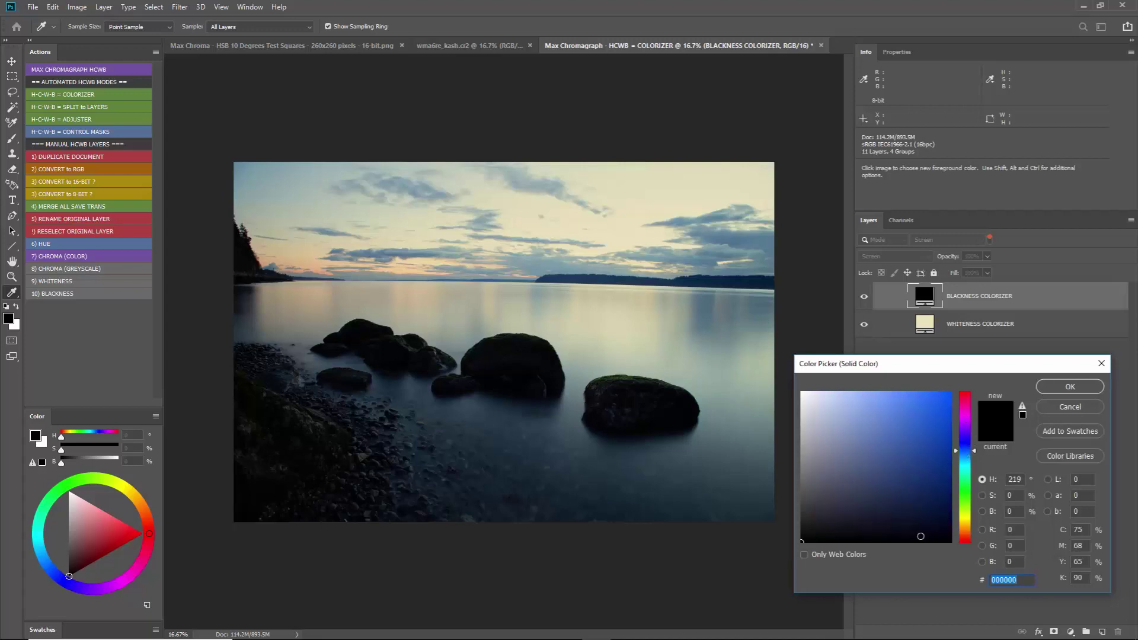
mouse_move(920, 536)
mouse_down()
mouse_move(937, 526)
mouse_move(914, 507)
mouse_move(883, 516)
mouse_move(999, 356)
mouse_move(900, 496)
mouse_up()
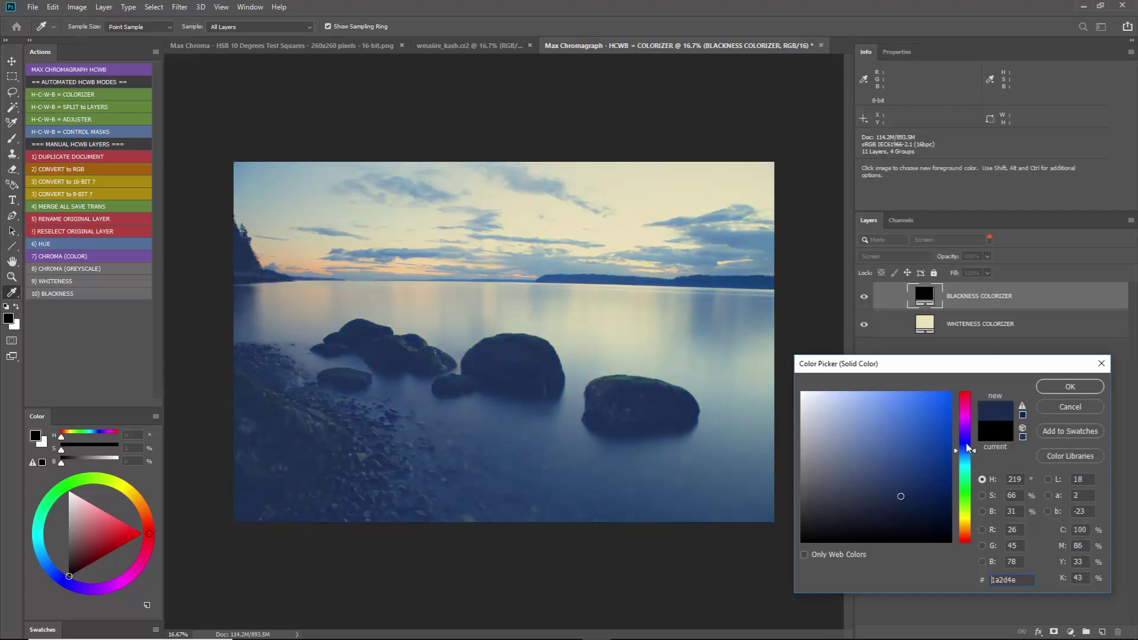
mouse_move(967, 448)
mouse_down()
mouse_move(968, 469)
mouse_move(967, 445)
mouse_move(966, 459)
mouse_up()
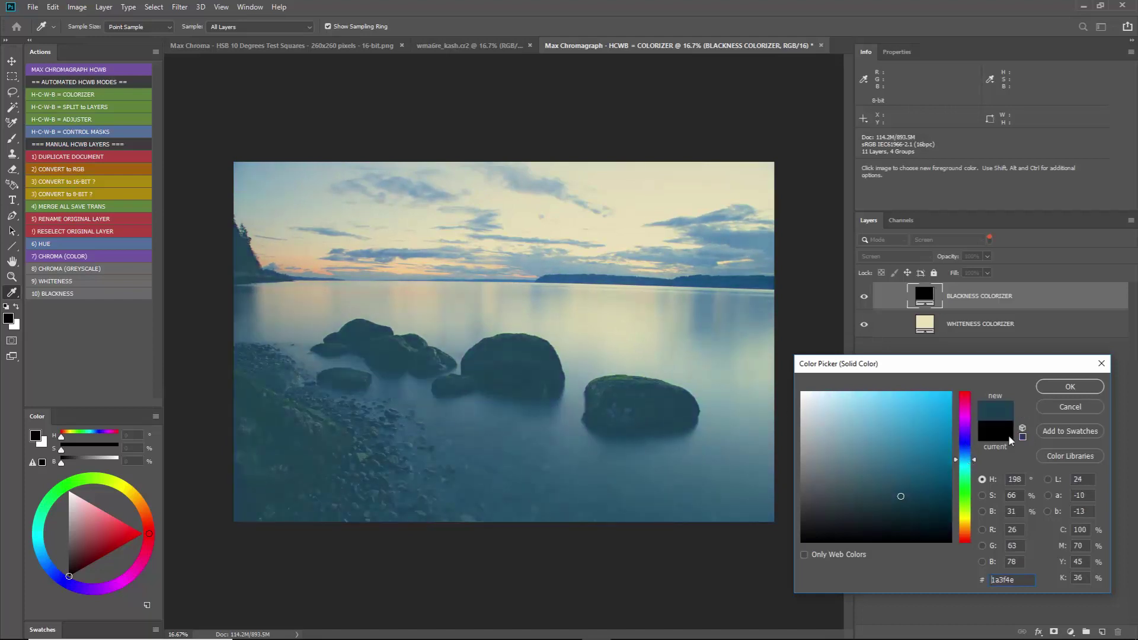
click(1069, 408)
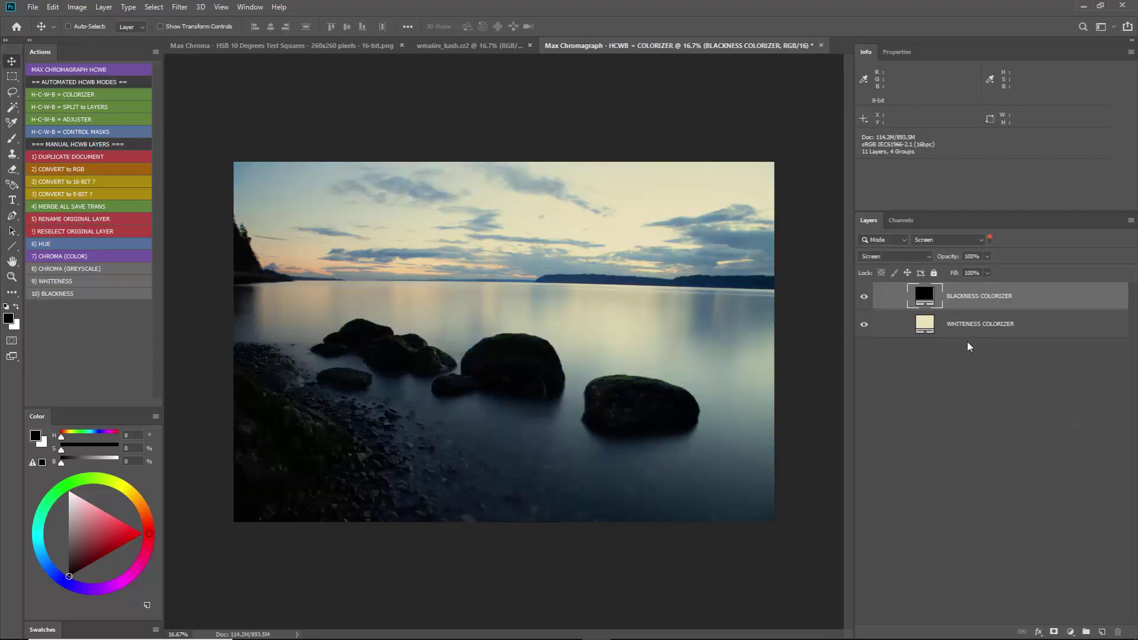
Step: Close the COLORIZER document and the raw photo wma6re_kash.cr2 without saving
click(821, 45)
click(564, 241)
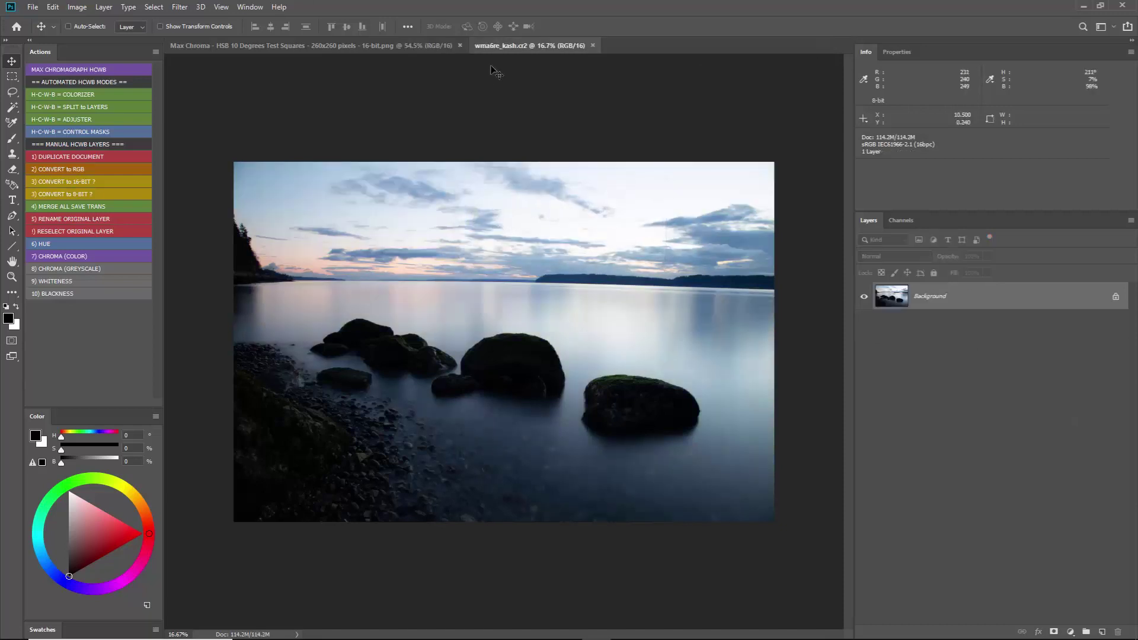
click(597, 45)
click(564, 241)
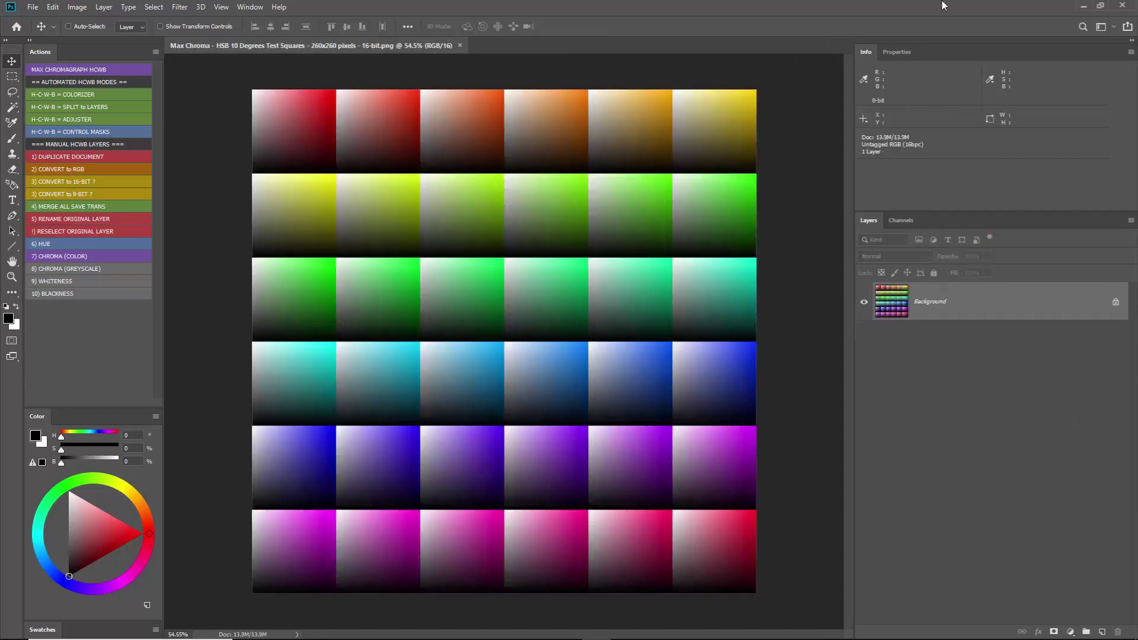
Step: Open the photo bags-3877599.jpg from the desktop in Photoshop
click(1083, 6)
click(883, 86)
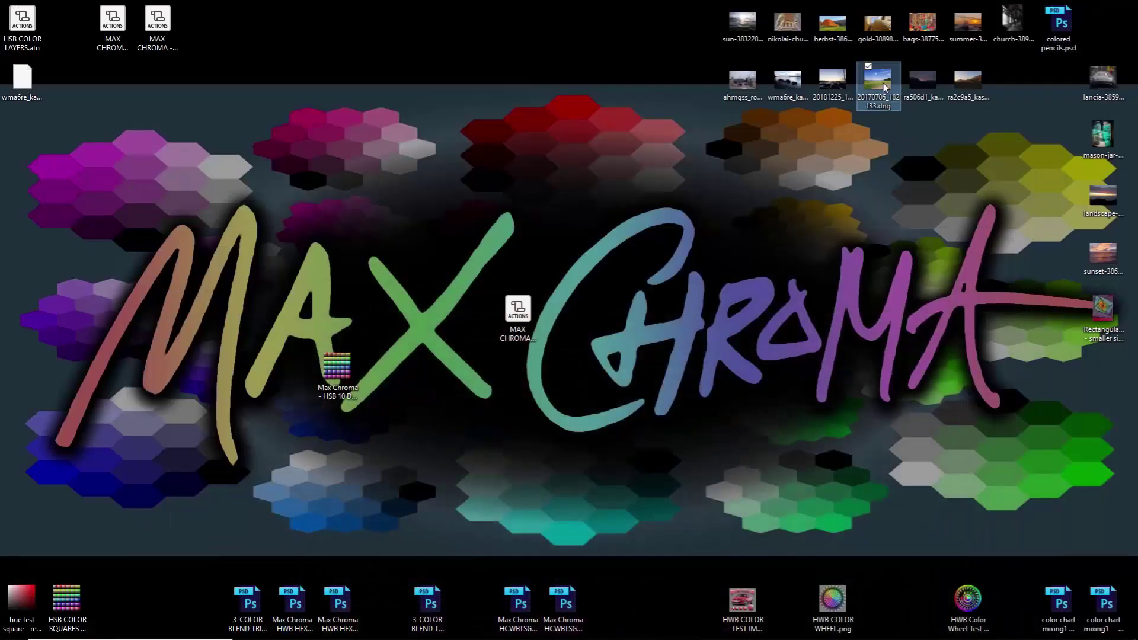
click(922, 35)
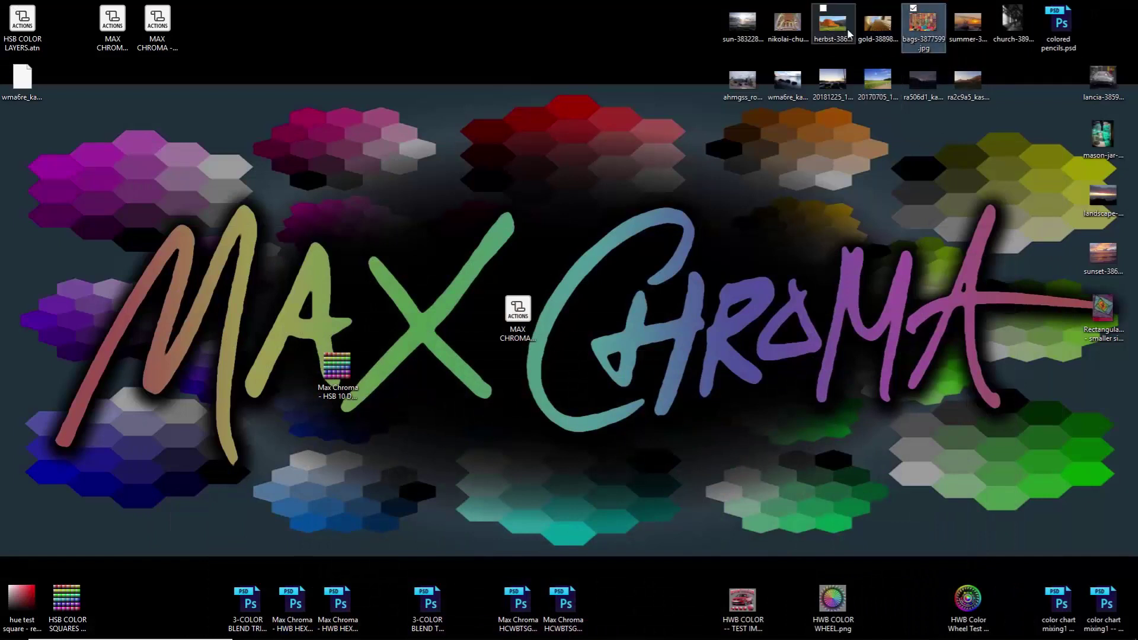
drag(931, 28, 646, 23)
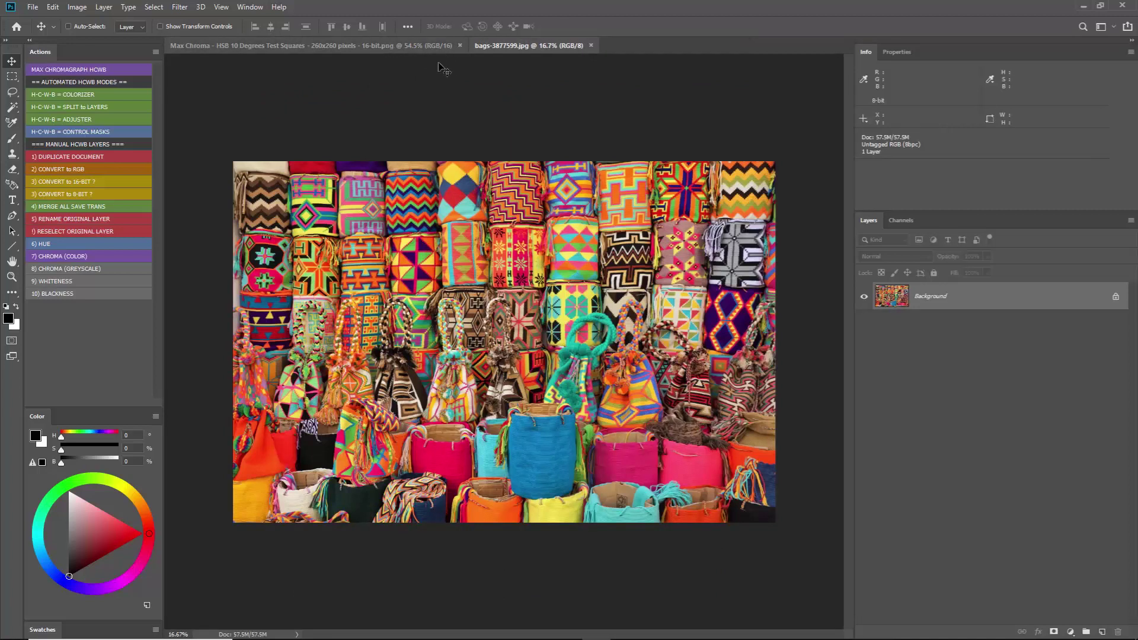
Step: Run the H-C-W-B = COLORIZER action on the bags photo and filter the layer list by the Screen blending mode
click(62, 96)
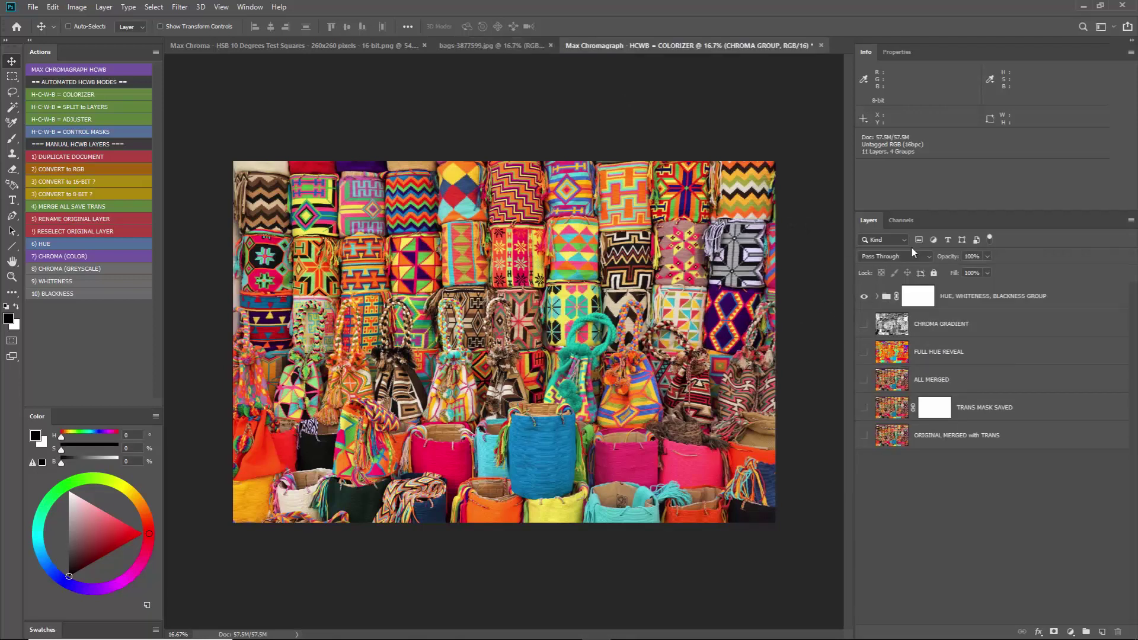
click(893, 240)
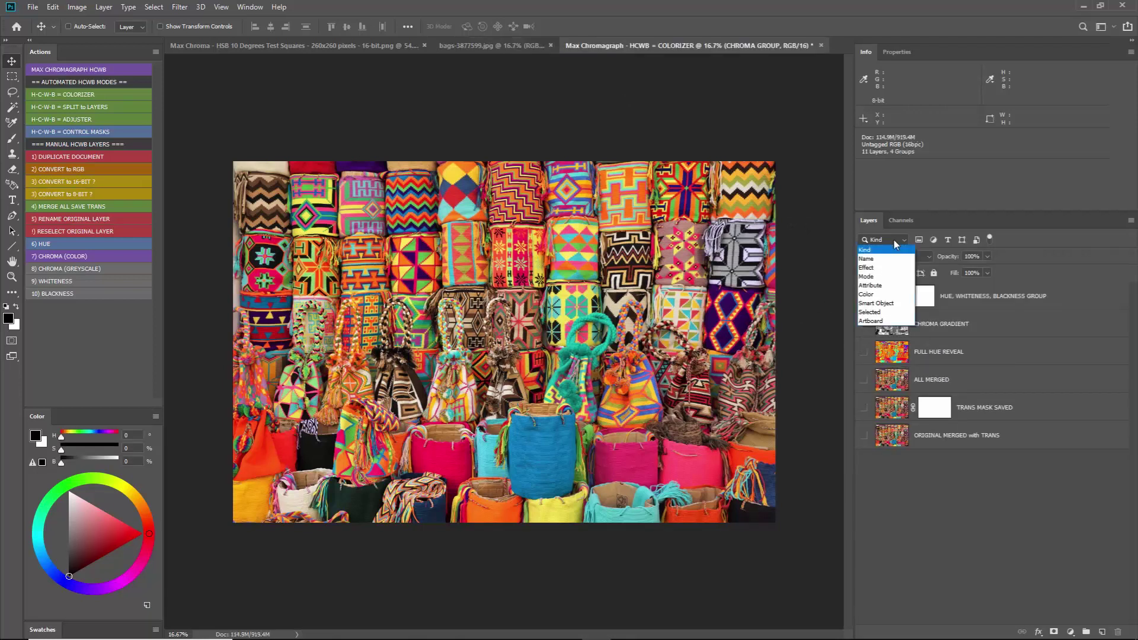
click(866, 276)
click(947, 239)
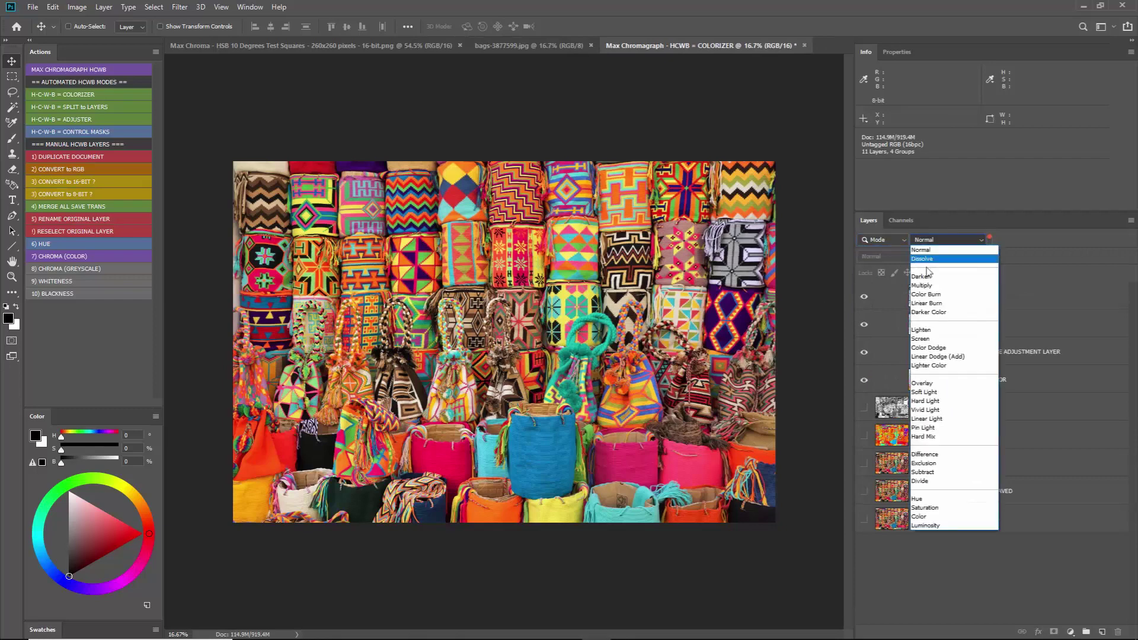
click(931, 341)
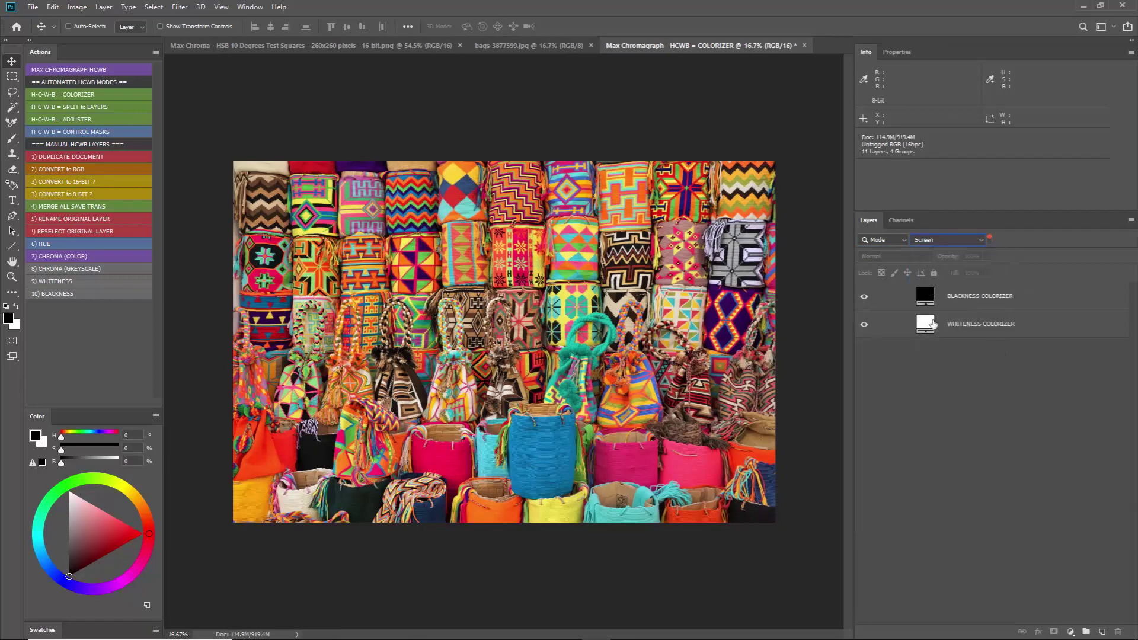
Step: Preview violet (8777e8) as the fill colour of the WHITENESS COLORIZER layer on the bags photo, then cancel the colour change
click(922, 323)
double_click(922, 325)
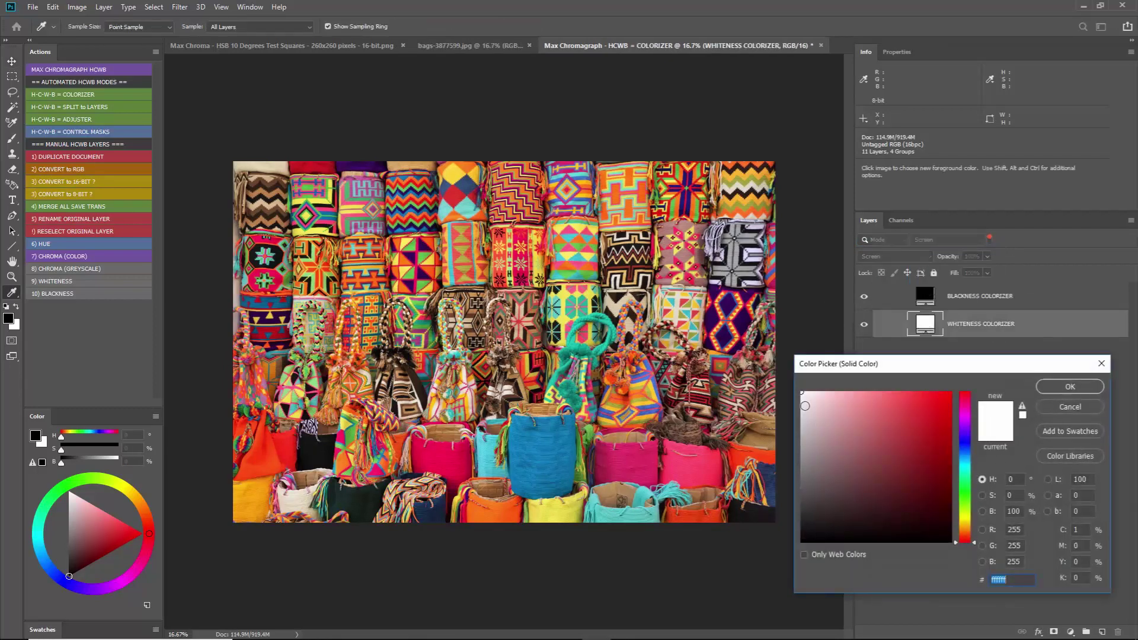
click(811, 401)
mouse_move(811, 401)
mouse_down()
mouse_move(803, 528)
mouse_move(806, 509)
mouse_move(775, 591)
mouse_move(891, 401)
mouse_move(875, 404)
mouse_up()
drag(968, 462, 963, 435)
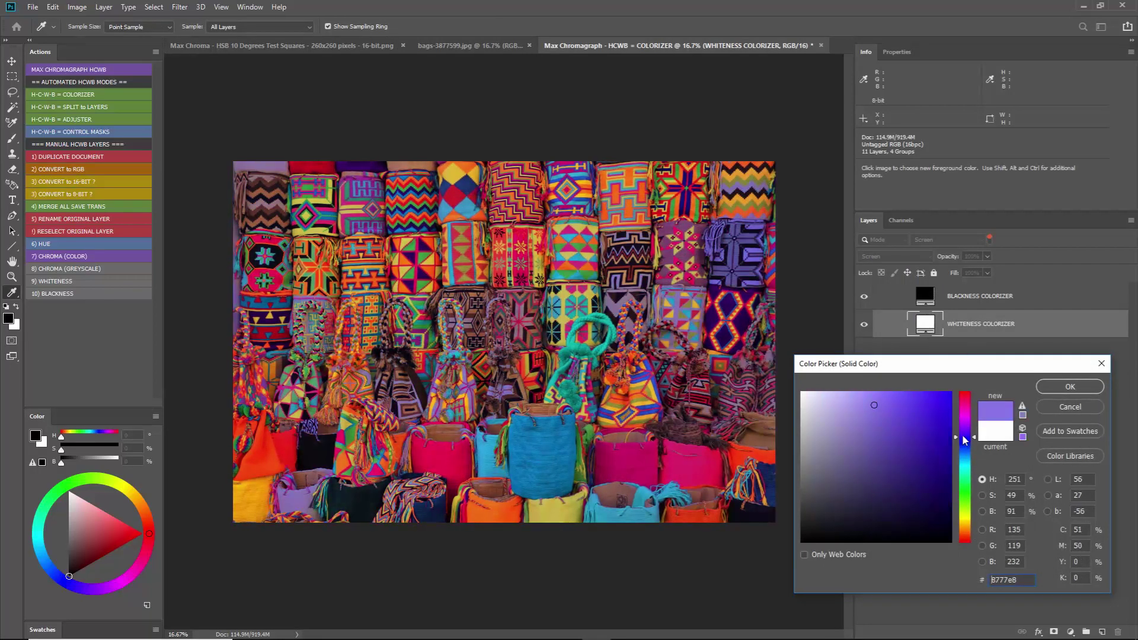
click(1053, 407)
Step: Preview another fill colour on the BLACKNESS COLORIZER layer, cancel the change and turn off the layer filter
double_click(925, 295)
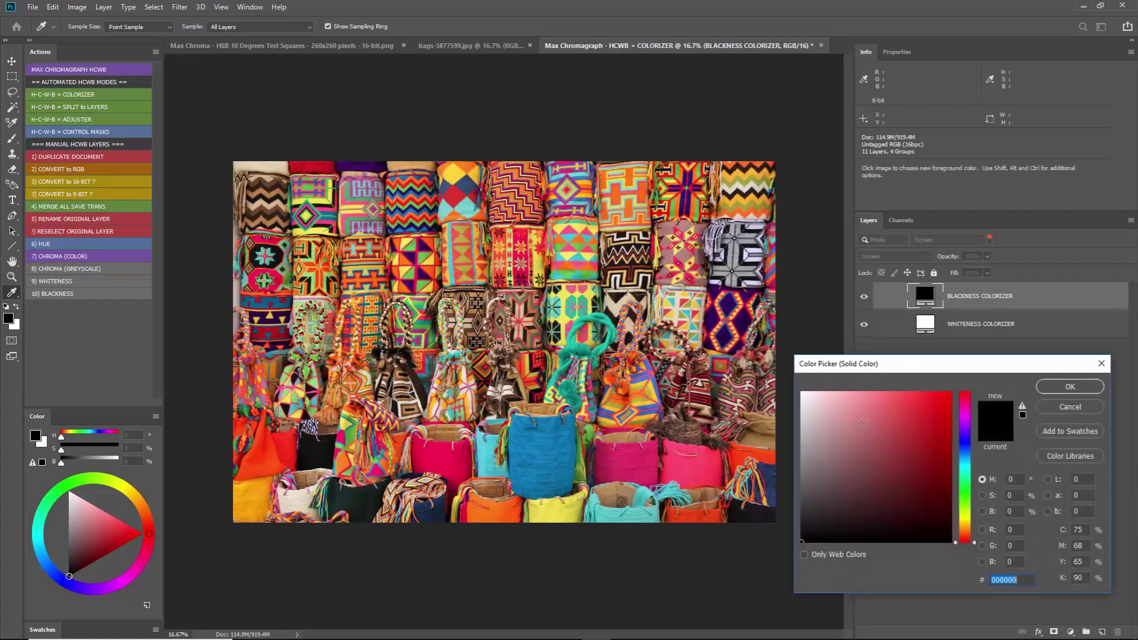
mouse_move(841, 498)
mouse_down()
mouse_move(934, 457)
mouse_move(971, 424)
mouse_move(970, 445)
mouse_up()
click(1072, 408)
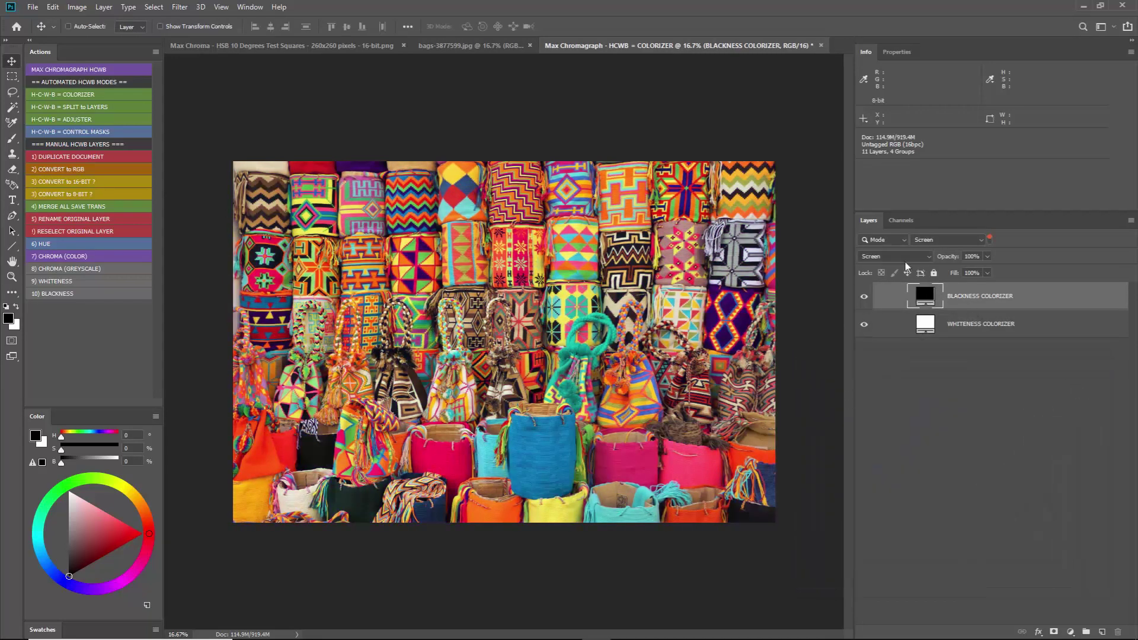
click(989, 238)
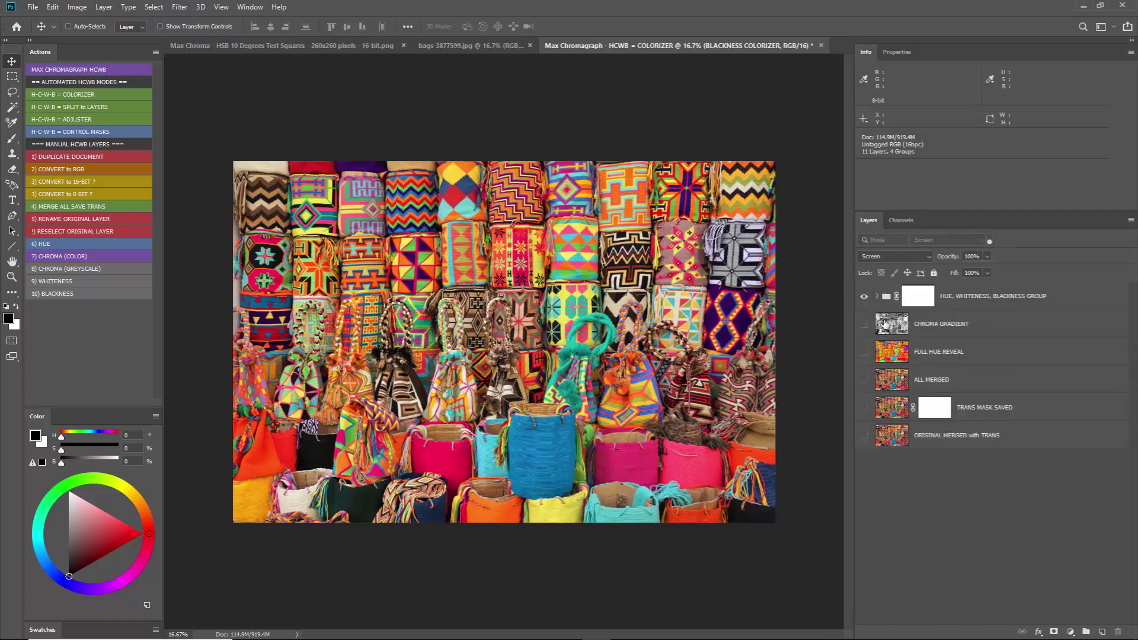
Step: Expand the HUE, WHITENESS, BLACKNESS GROUP with its BLACKNESS, WHITENESS and CHROMA groups, and select the HUE CURVE in COLOR layer
click(878, 296)
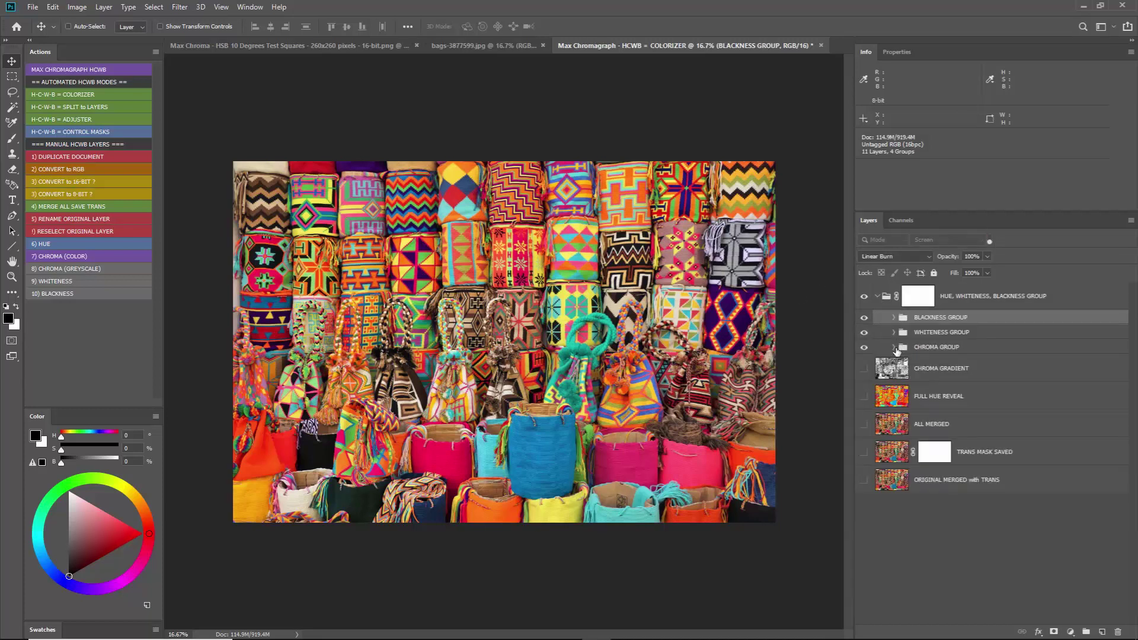
click(914, 349)
click(894, 348)
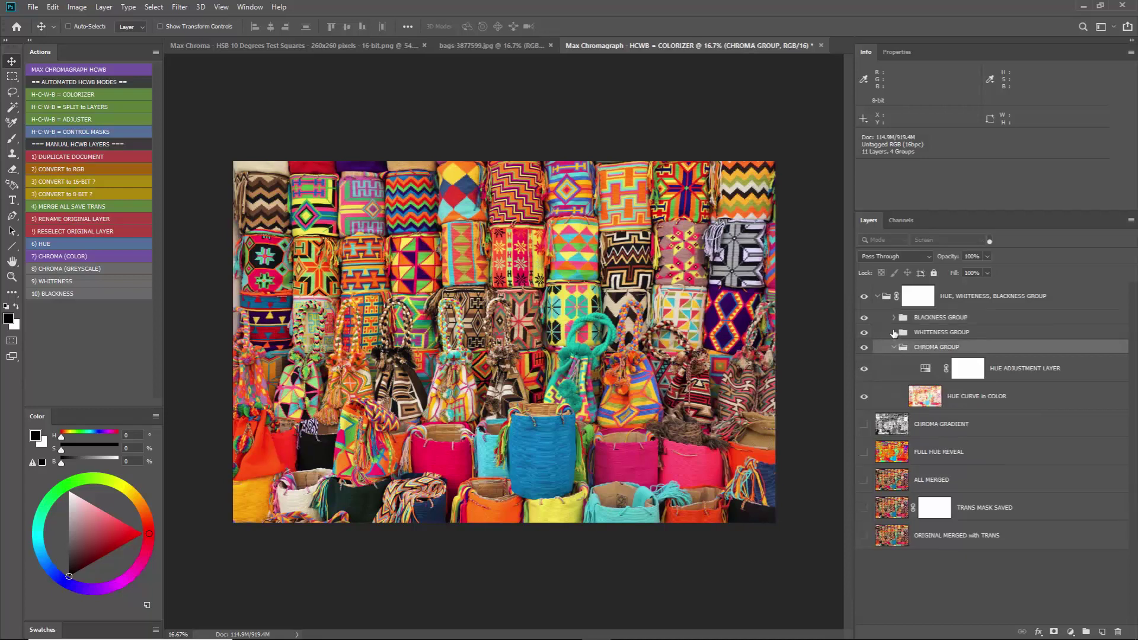
click(893, 332)
click(926, 320)
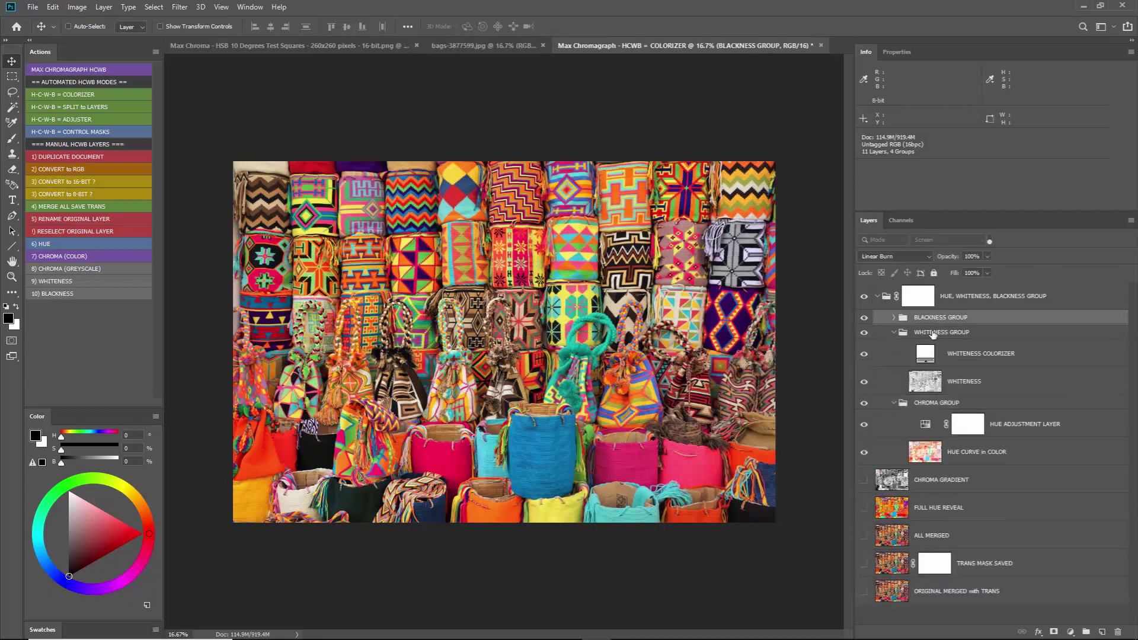
click(932, 334)
click(944, 322)
click(893, 318)
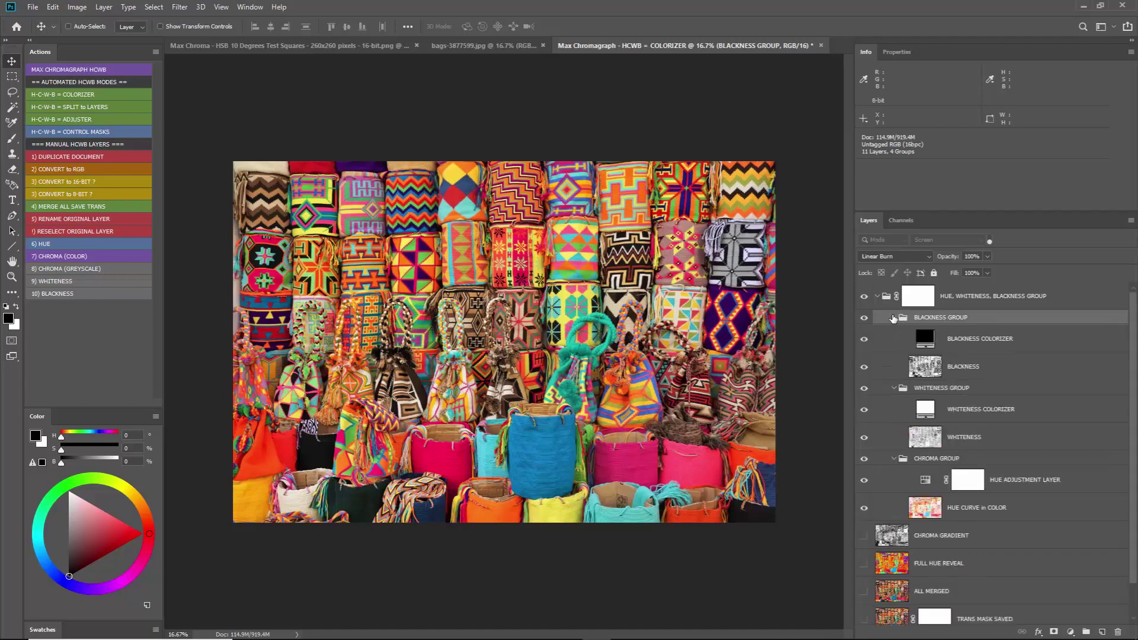
click(1004, 511)
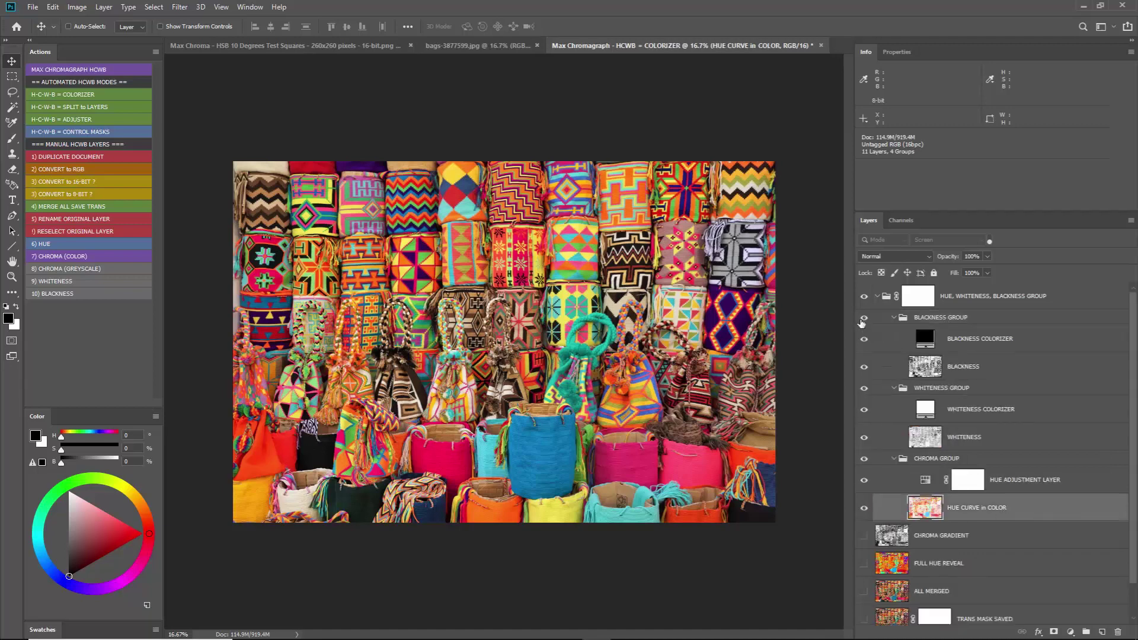
Step: View the CHROMA GROUP without the BLACKNESS and WHITENESS groups, open the HUE ADJUSTMENT LAYER settings, and show both groups again
click(863, 319)
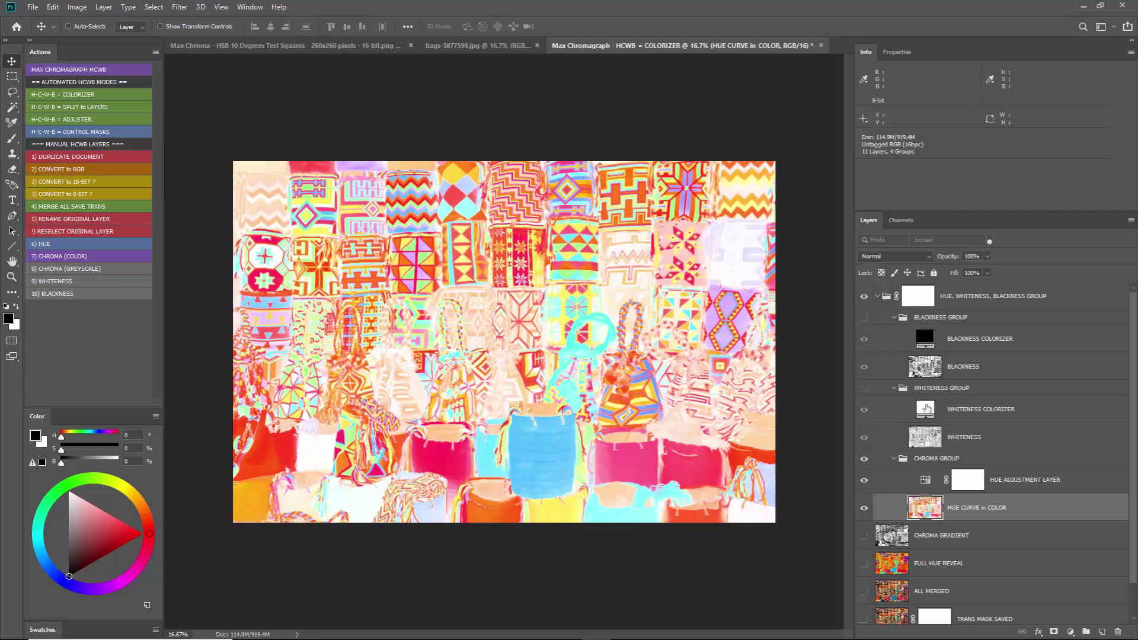
click(1027, 481)
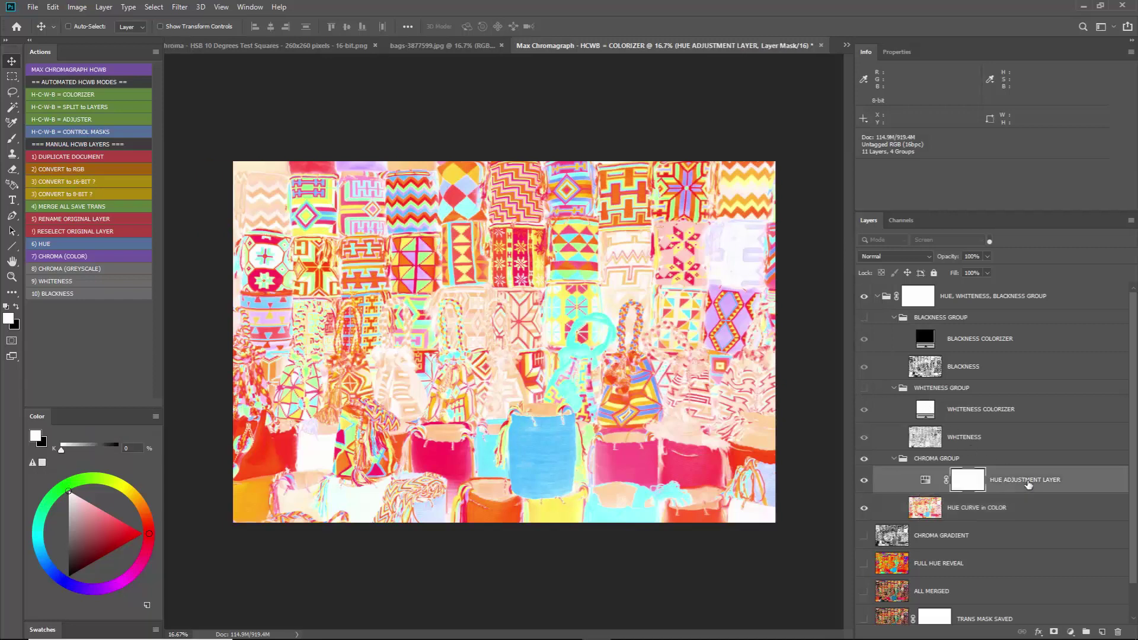
double_click(925, 480)
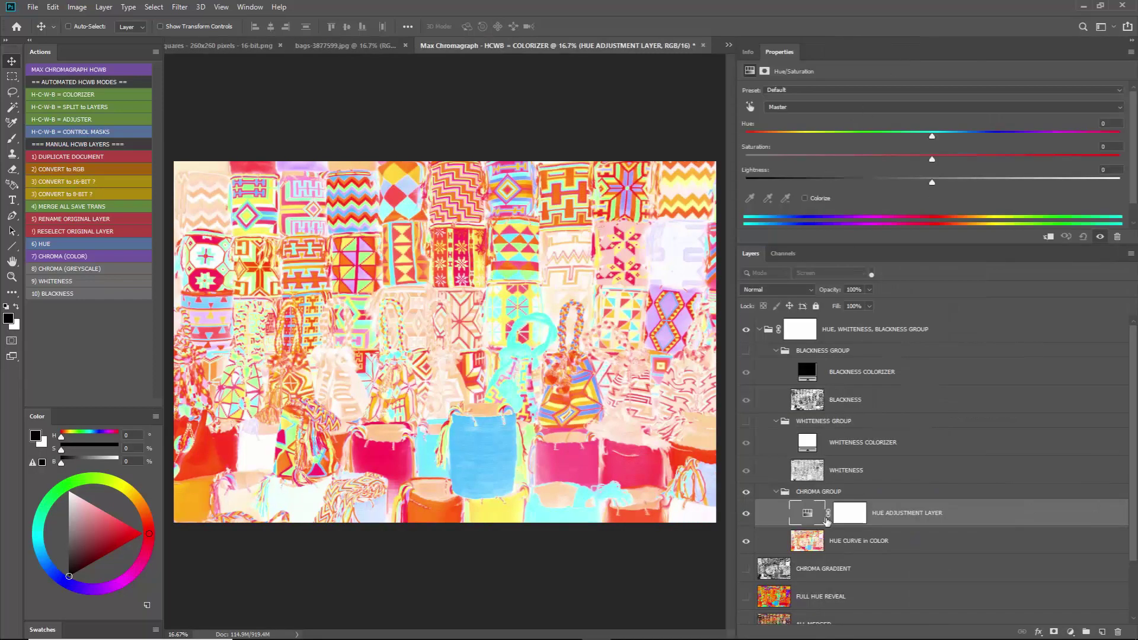
click(746, 422)
click(746, 351)
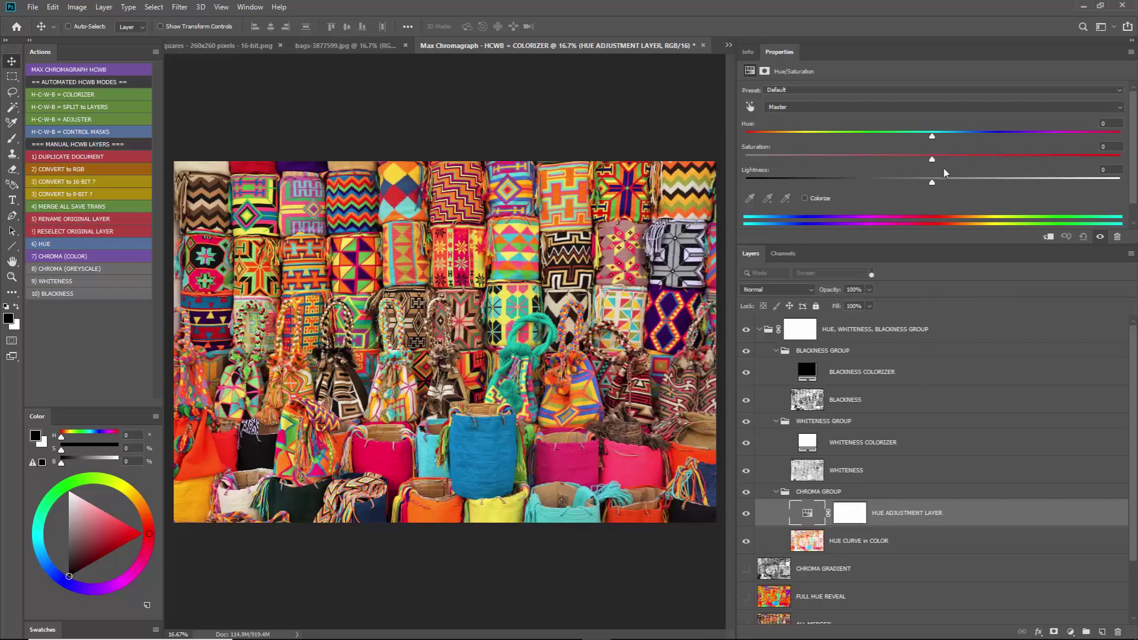
Step: Try a slight Master hue shift and a Reds lightness change on the HUE ADJUSTMENT LAYER of the bags photo
mouse_move(933, 139)
mouse_down()
mouse_move(1051, 137)
mouse_move(939, 137)
mouse_up()
click(820, 108)
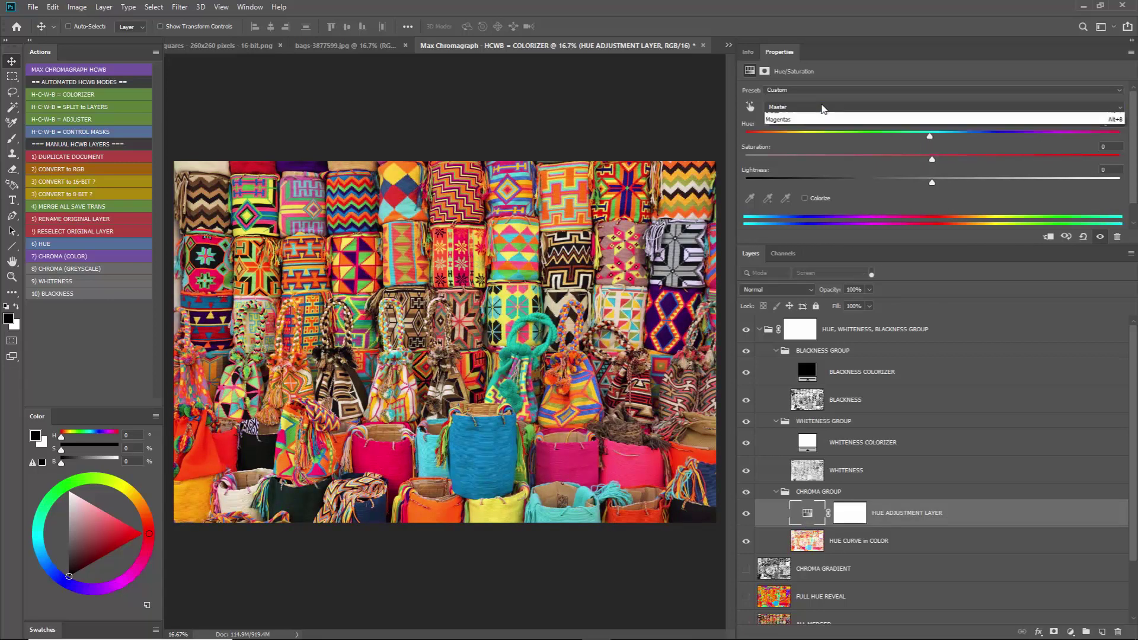
click(774, 125)
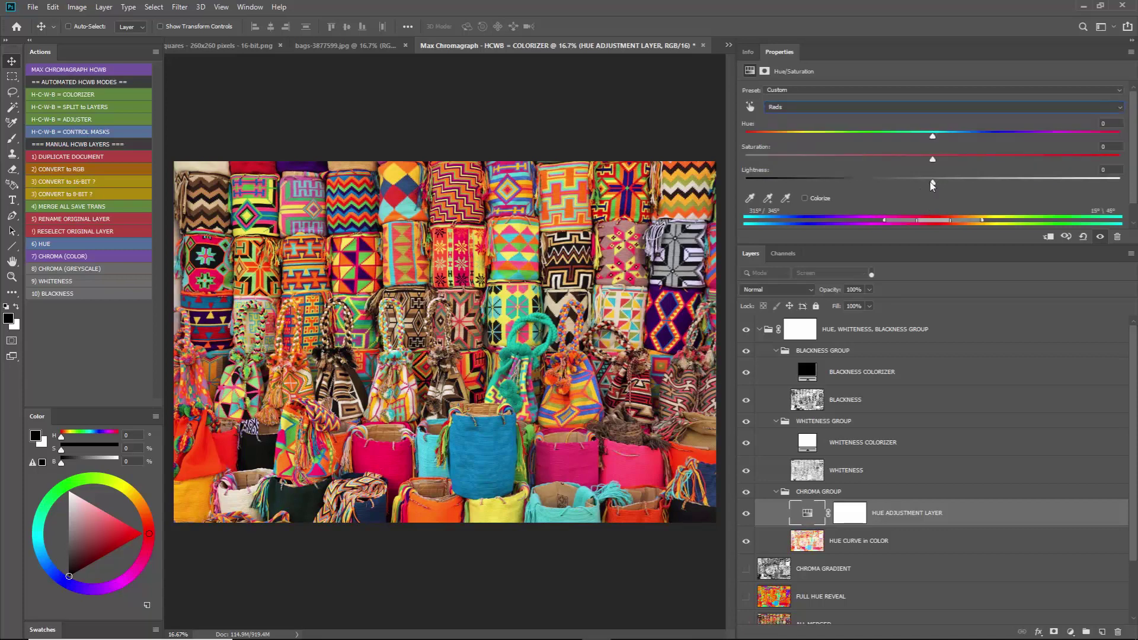
mouse_move(932, 182)
mouse_down()
mouse_move(745, 170)
mouse_move(1043, 182)
mouse_move(928, 181)
mouse_move(936, 192)
mouse_move(788, 159)
mouse_move(935, 164)
mouse_up()
Step: Change the WHITENESS COLORIZER fill from white to a light sky blue
double_click(806, 442)
drag(842, 398, 917, 392)
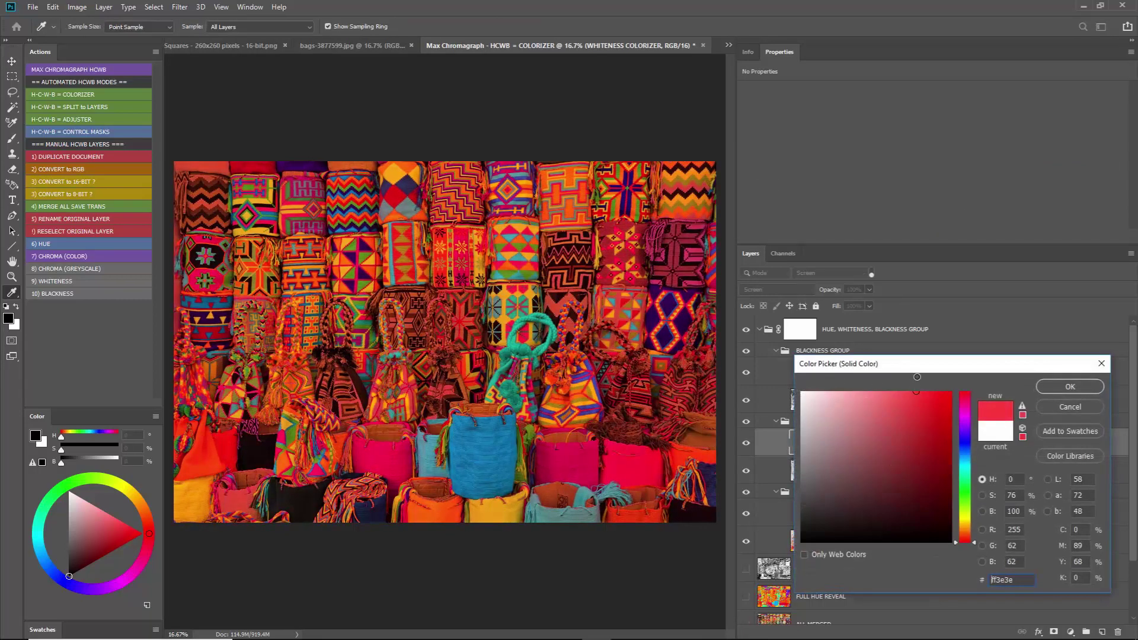
click(965, 462)
click(1056, 388)
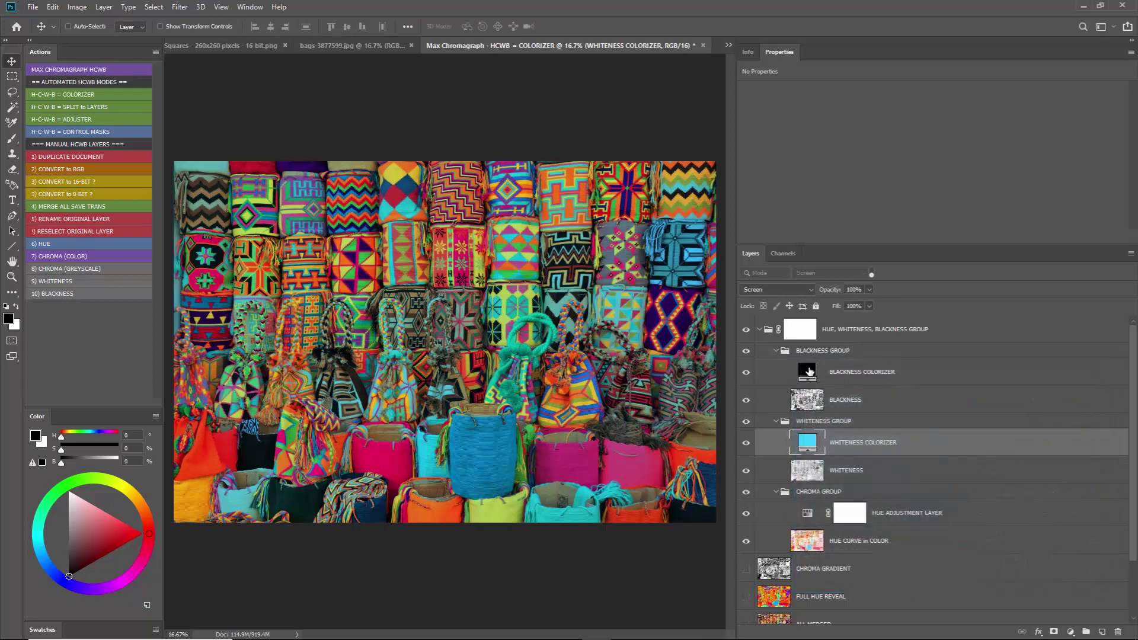
Step: Set the BLACKNESS COLORIZER fill colour to teal (14c0c6)
double_click(807, 372)
click(965, 462)
click(963, 466)
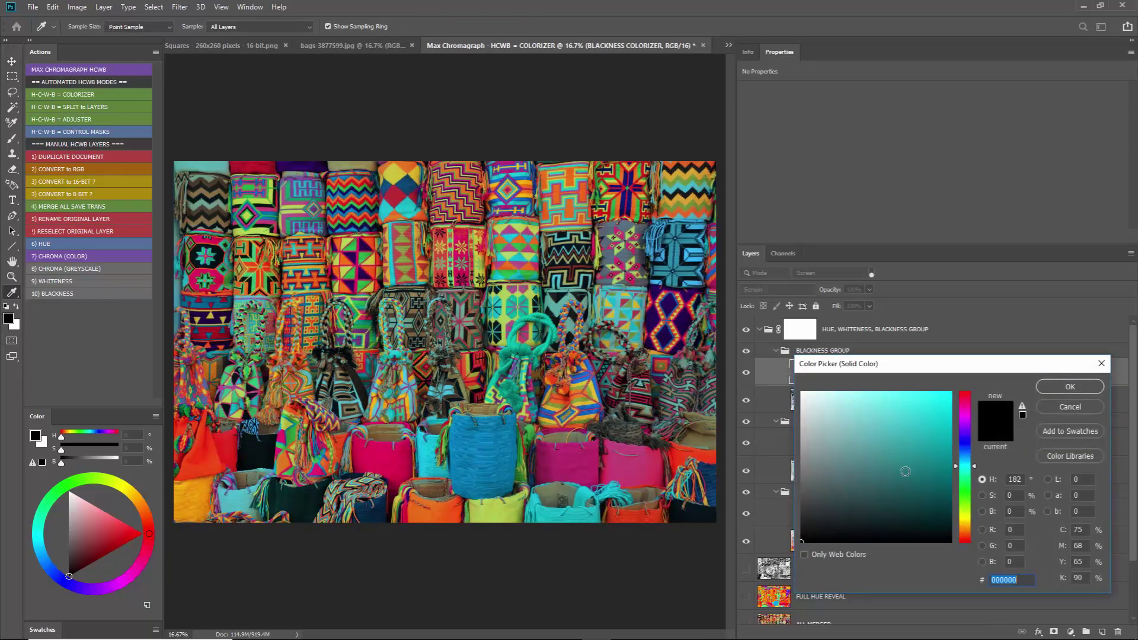
drag(906, 472, 935, 427)
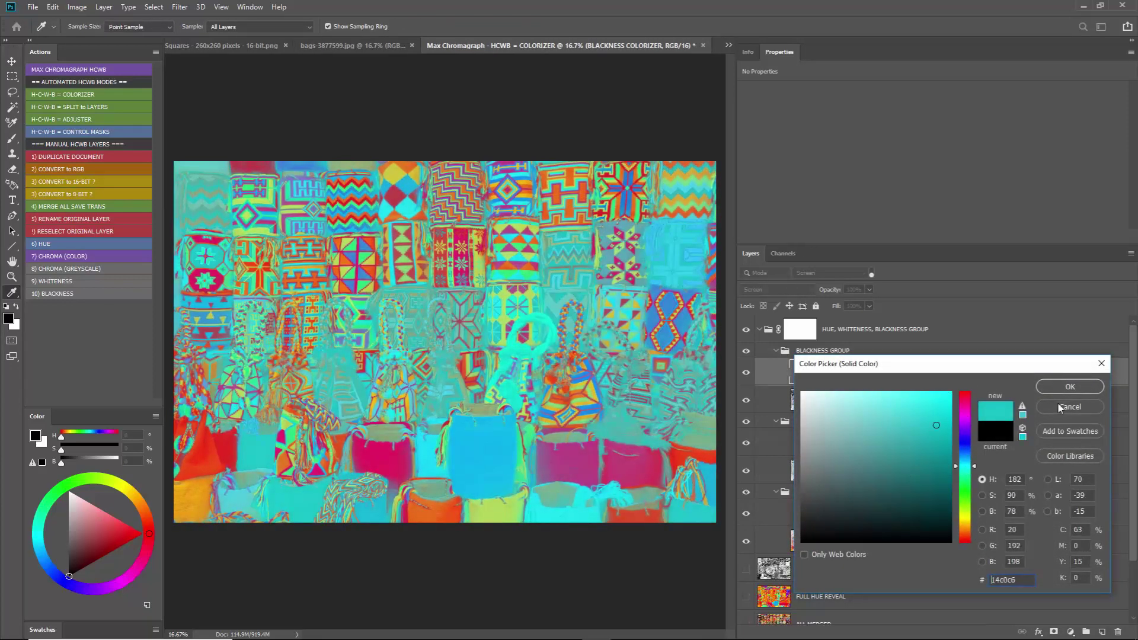
click(1070, 387)
Step: Set the HUE ADJUSTMENT LAYER's Master hue to +51 and saturation to +17
click(807, 514)
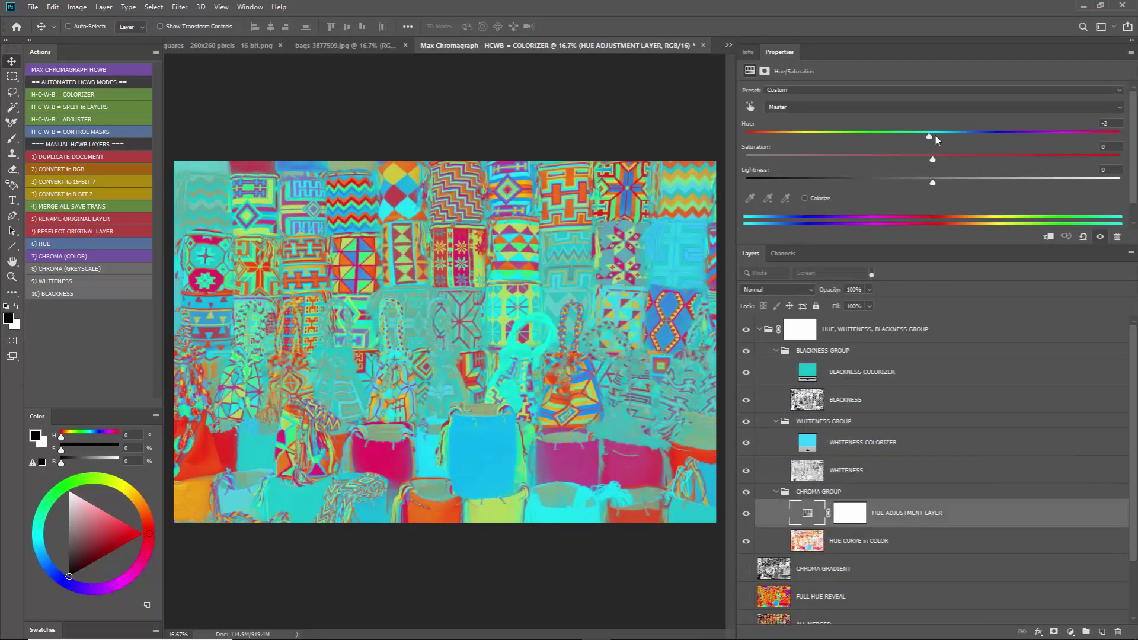
drag(932, 136, 1022, 132)
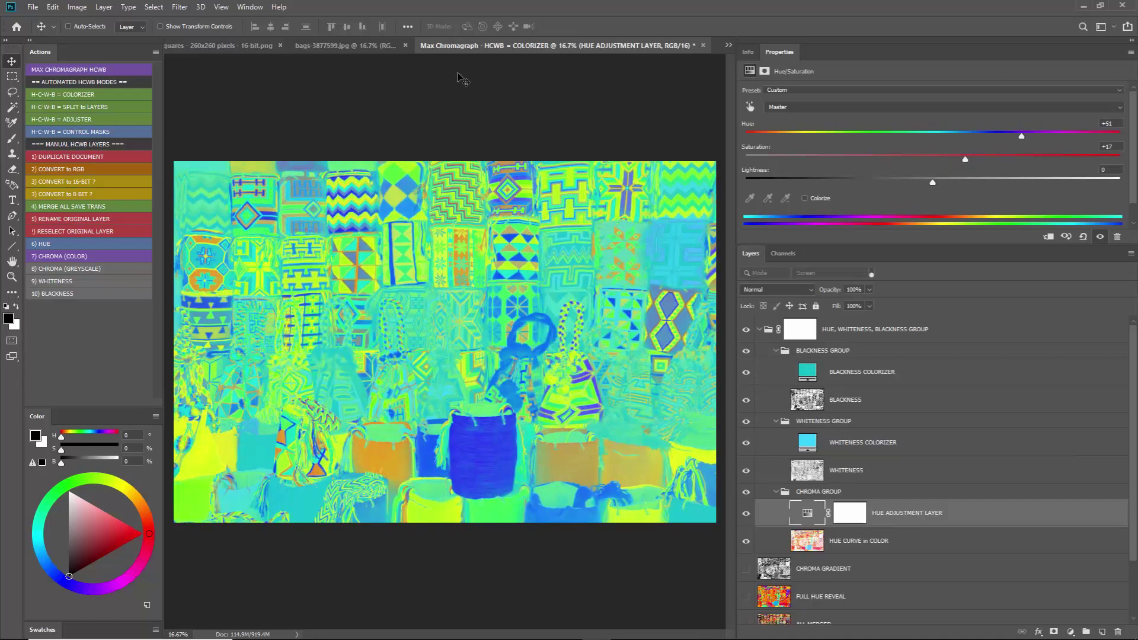
Step: Close the COLORIZER document without saving, and close the original bags photo
click(701, 45)
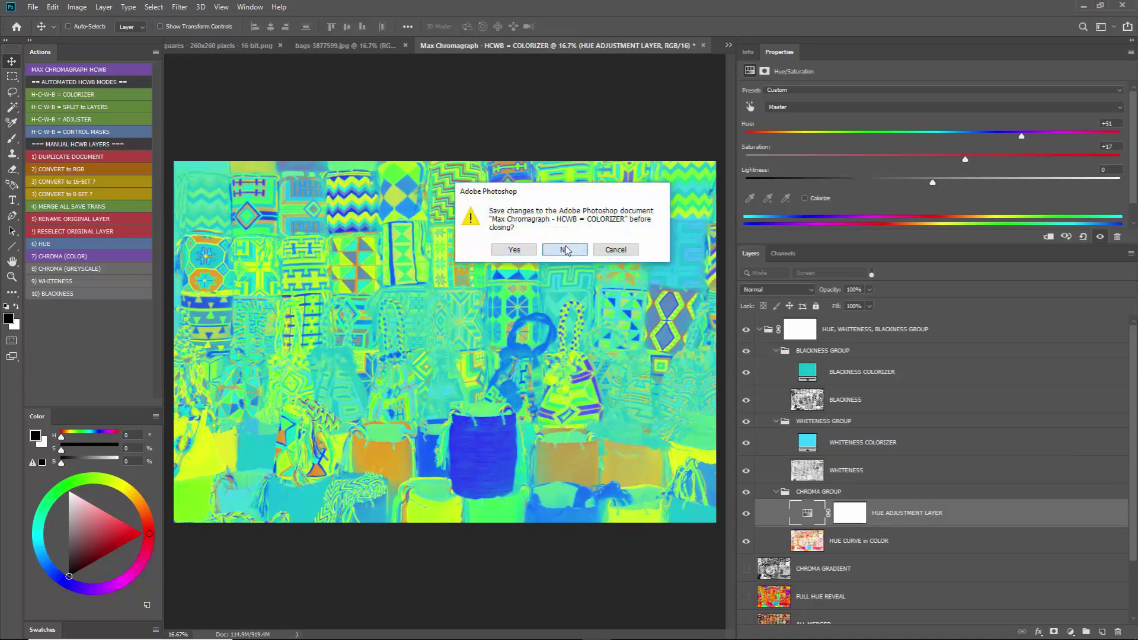
click(566, 250)
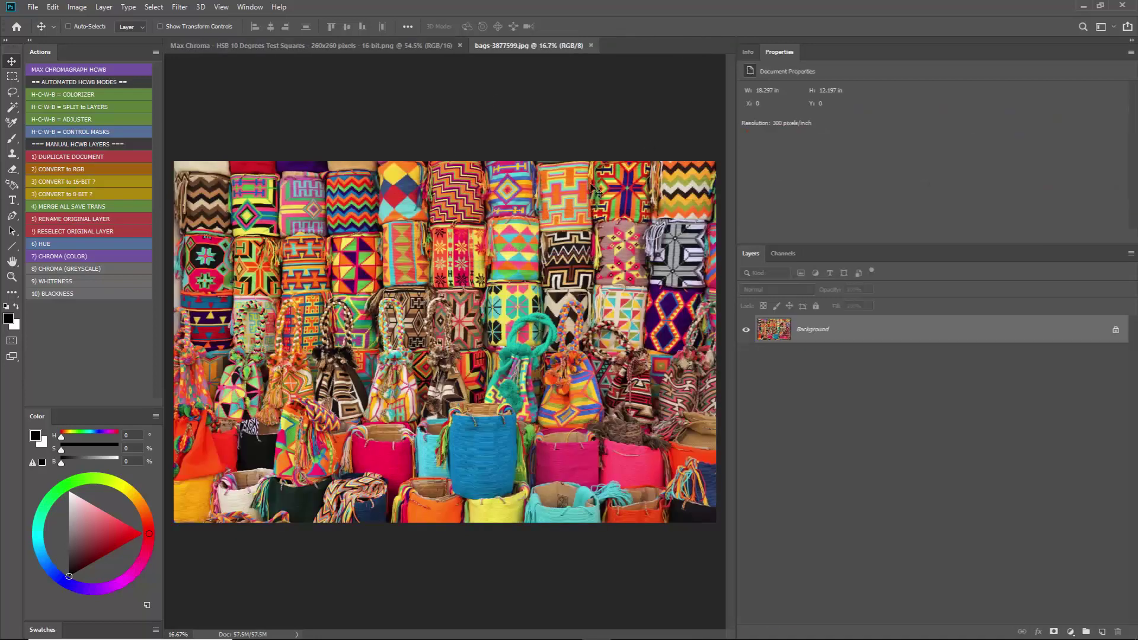
click(590, 45)
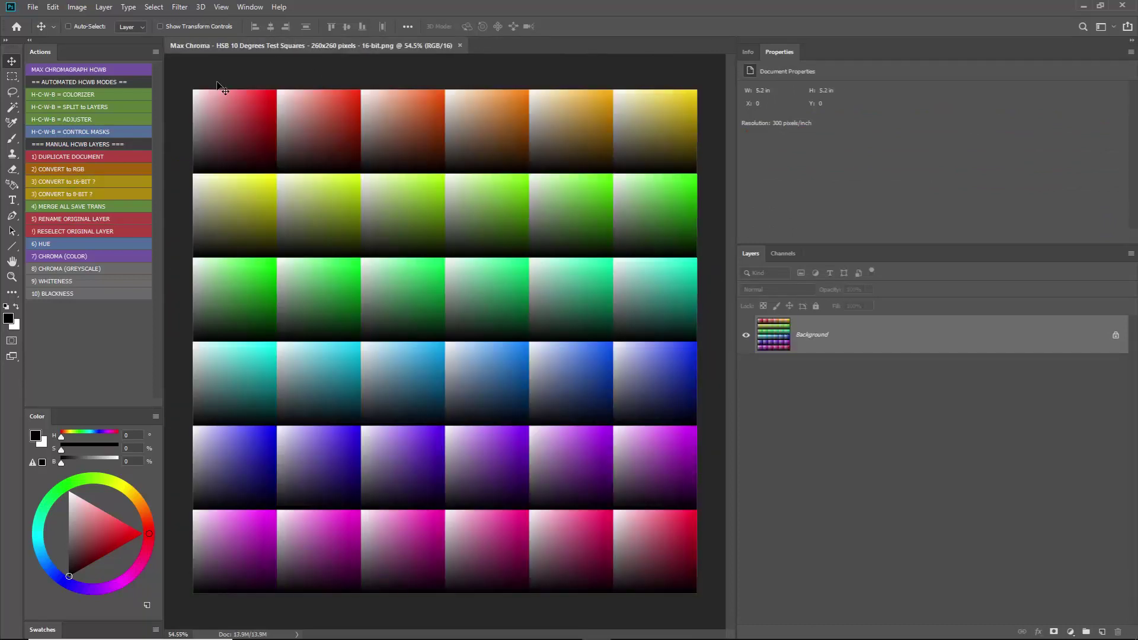
Step: Run the H-C-W-B = SPLIT to LAYERS action on the test squares and show only the CHROMA in COLOR layer
click(69, 108)
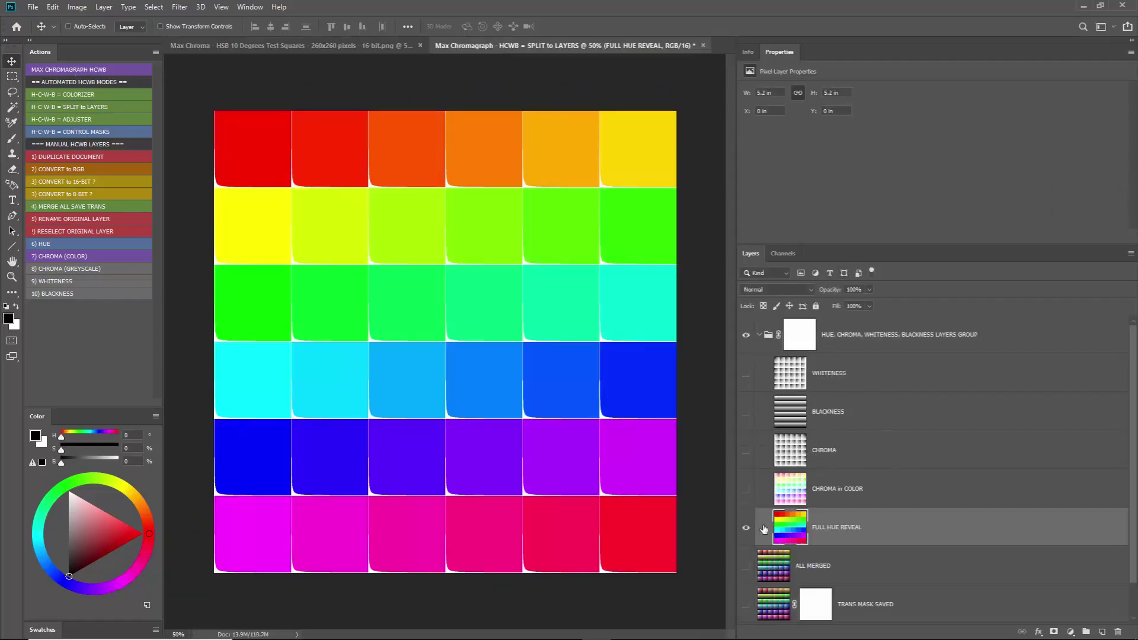
click(746, 492)
click(746, 527)
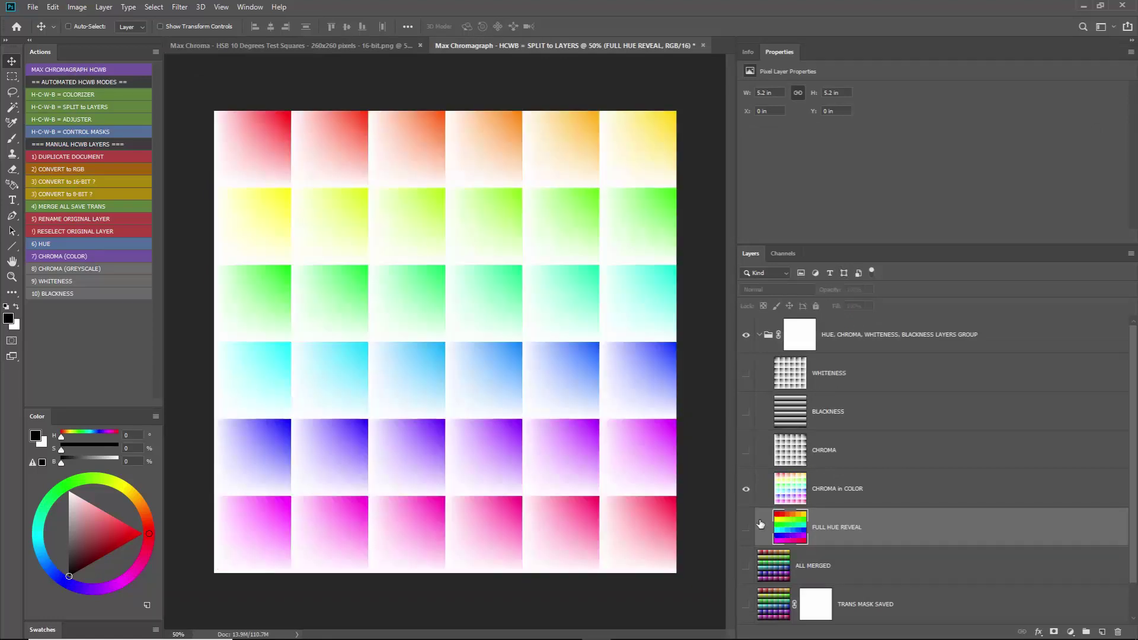
click(850, 485)
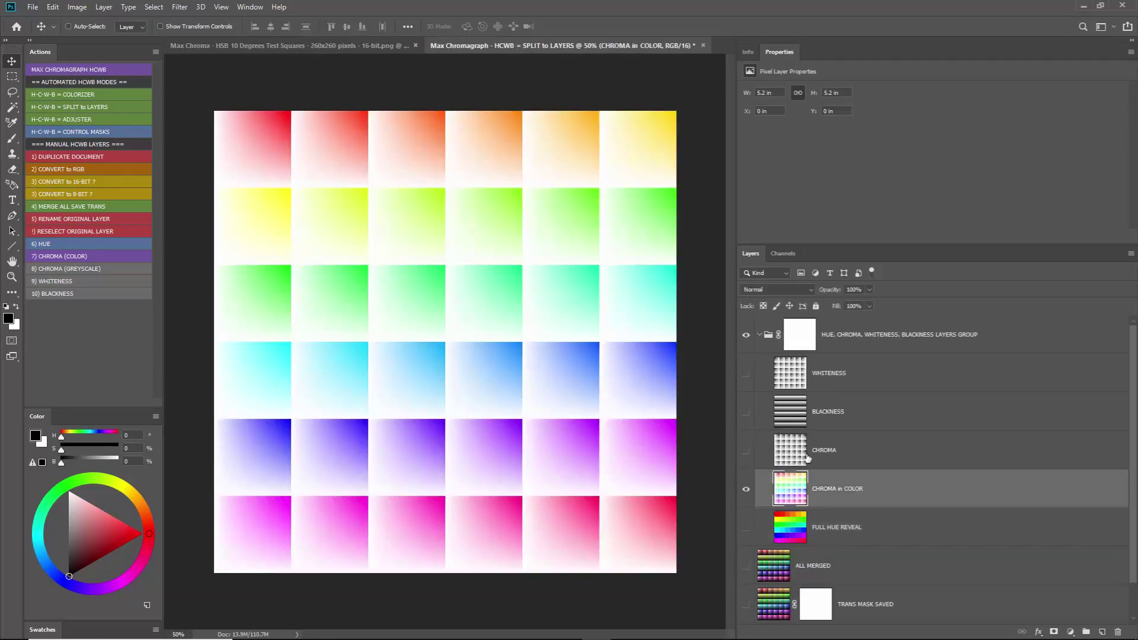
Step: View the CHROMA, BLACKNESS and WHITENESS layers of the test squares one at a time, selecting each in turn
click(745, 452)
click(746, 490)
click(843, 460)
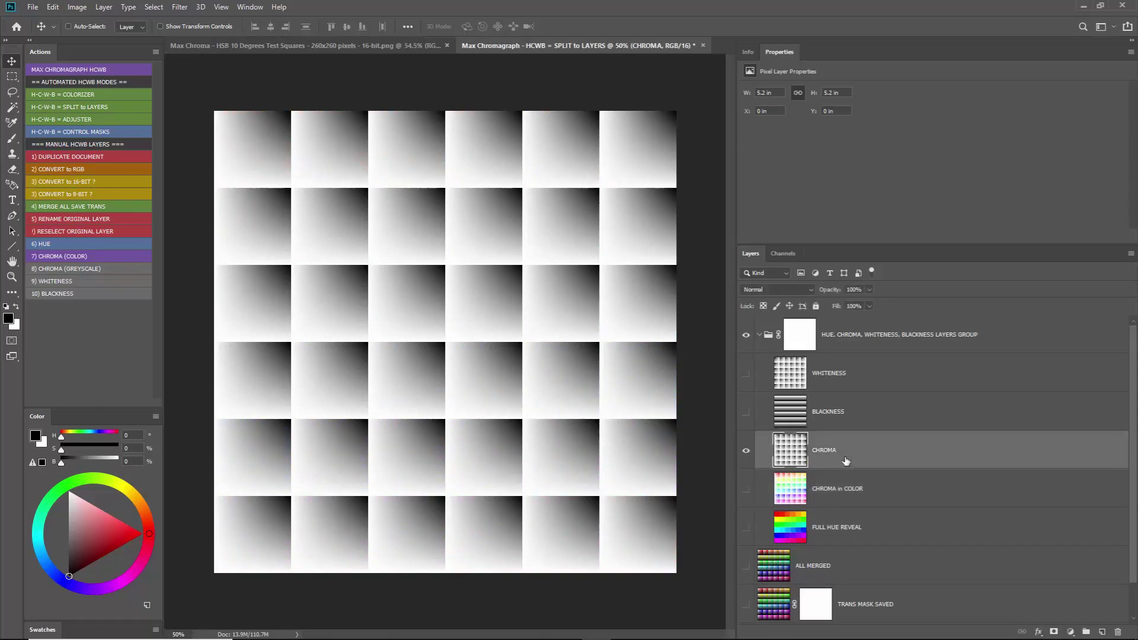
alt+click(746, 412)
click(839, 423)
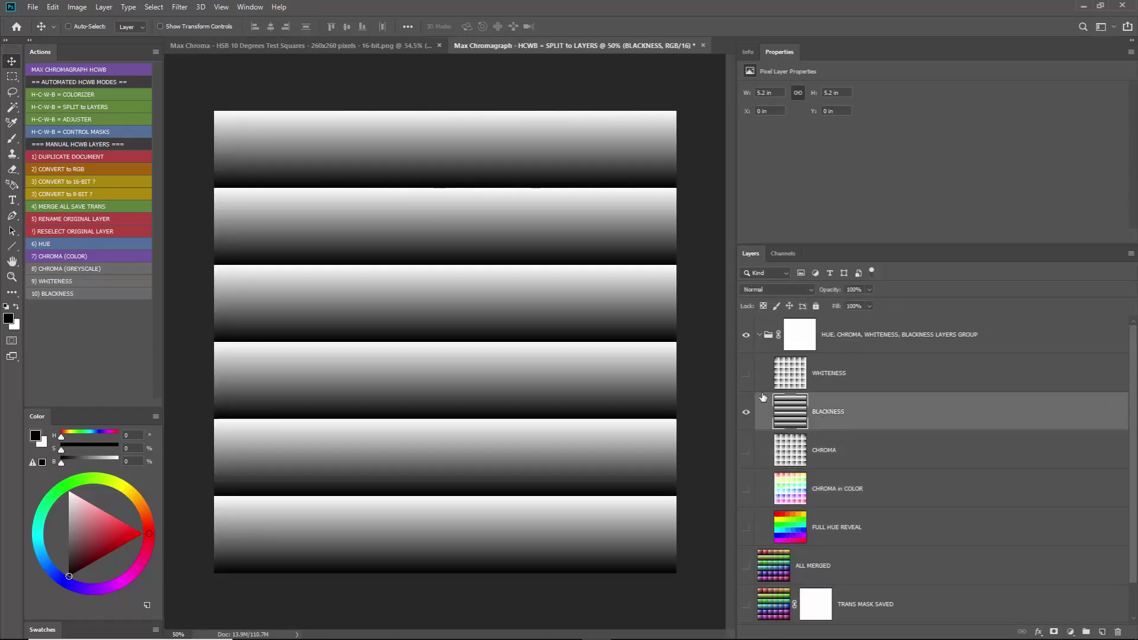
click(746, 375)
click(746, 412)
click(845, 377)
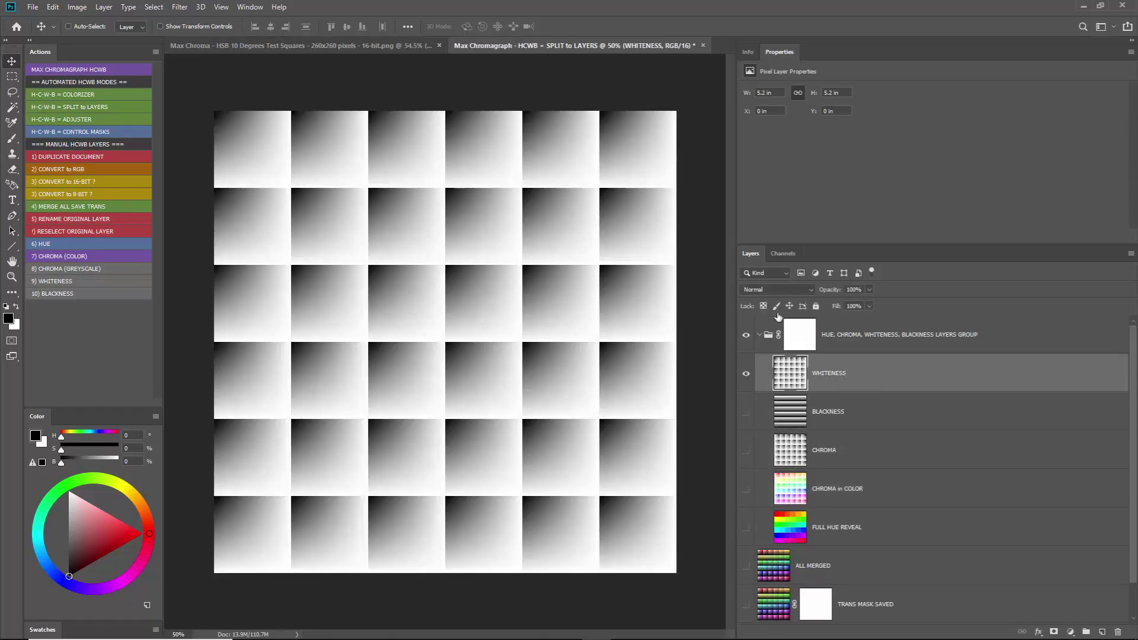
Step: Close the split document without saving and run the H-C-W-B = ADJUSTER action on the test squares
click(703, 45)
click(564, 240)
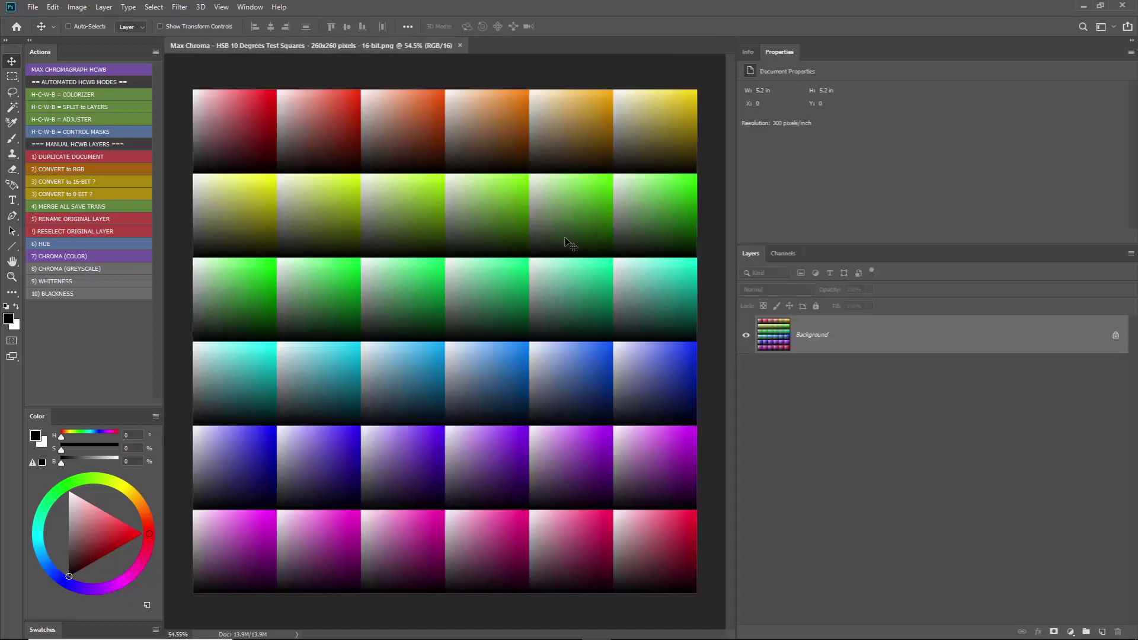
click(63, 120)
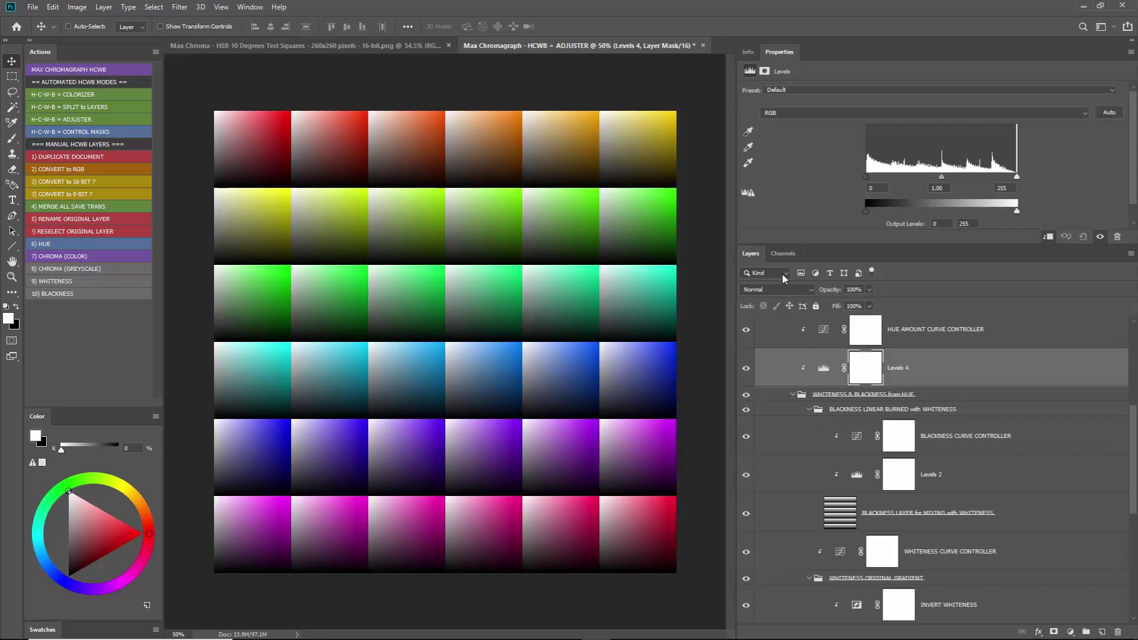
Step: Filter the layer list to adjustment layers only and set the layer thumbnails to the smallest picture size
click(816, 273)
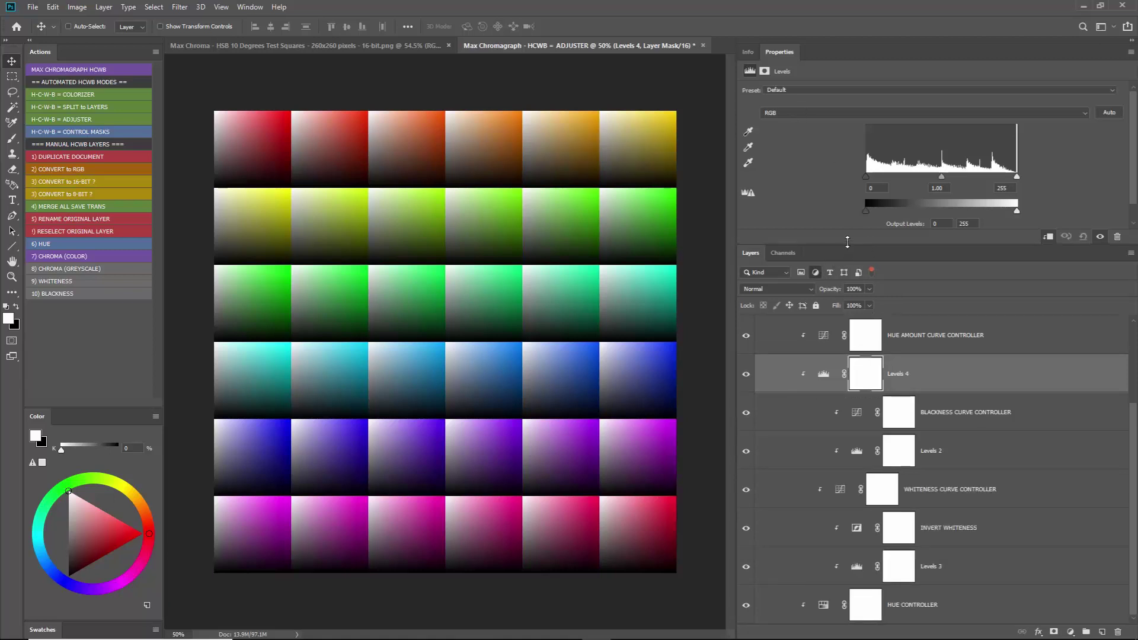
drag(844, 244, 838, 240)
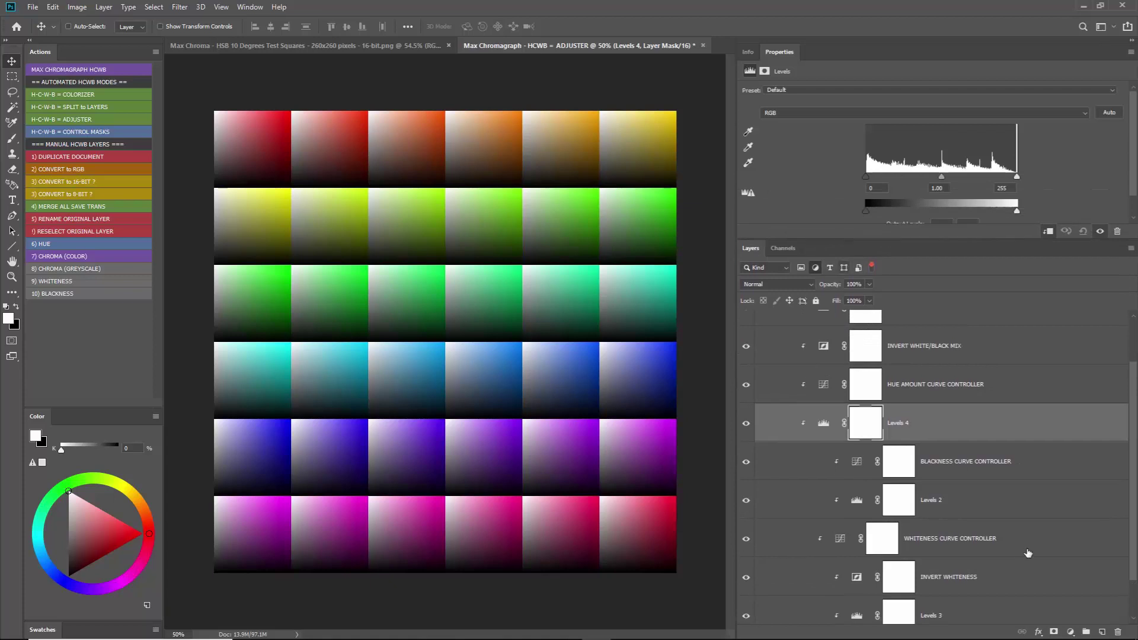
click(1131, 248)
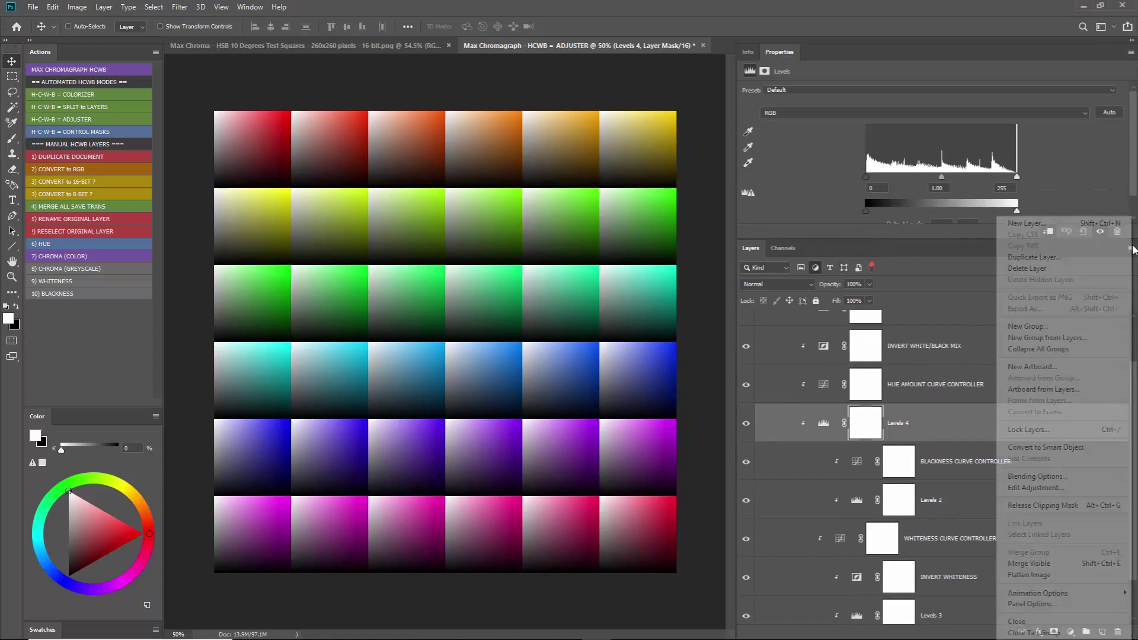
click(1041, 603)
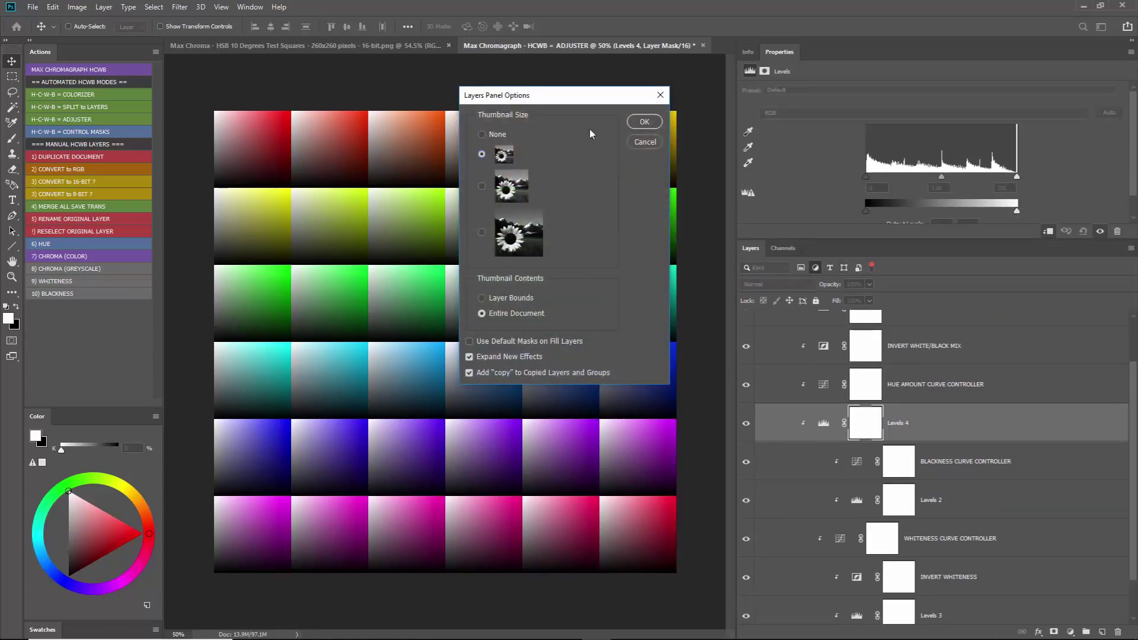
click(646, 122)
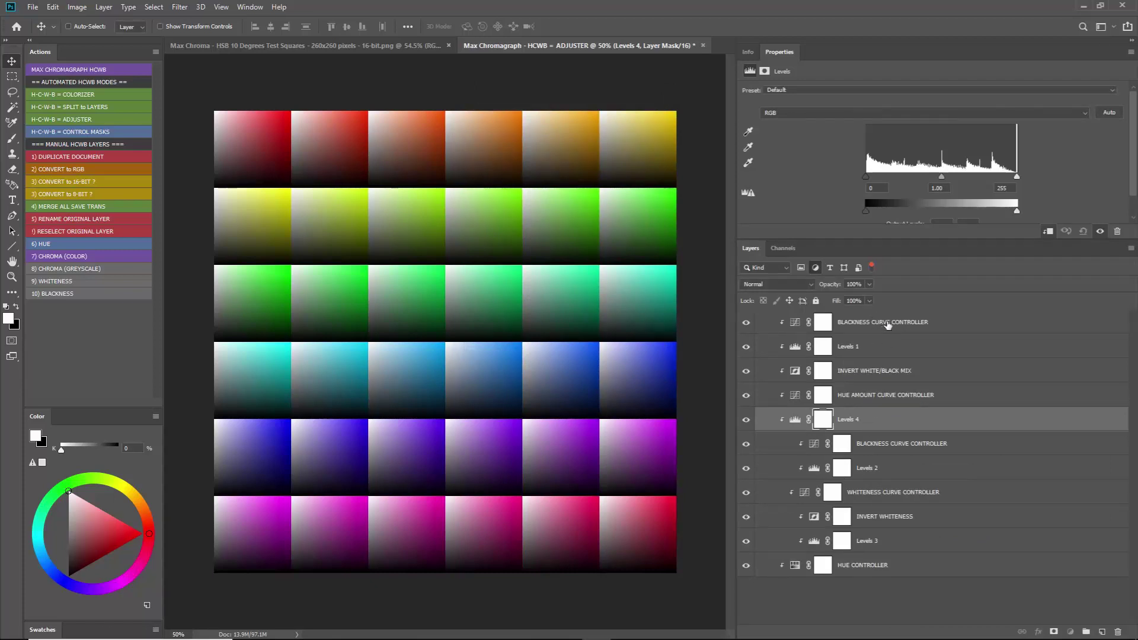
Step: Bend the middle of the topmost BLACKNESS CURVE CONTROLLER curve and shift the midtones of the Levels 1 layer
click(887, 324)
click(797, 323)
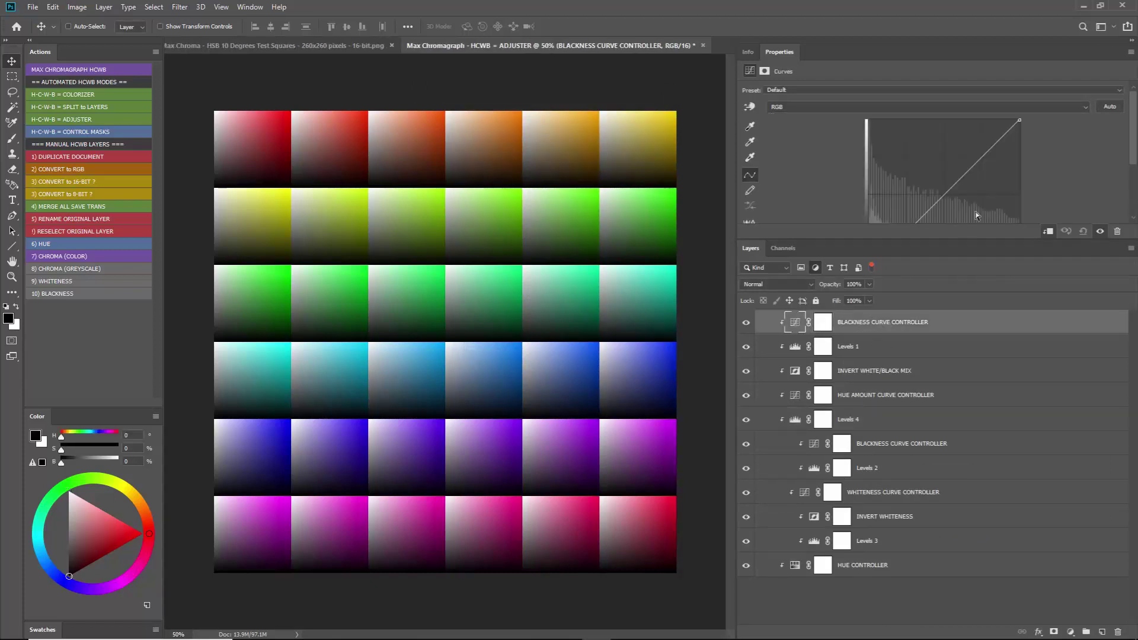
drag(946, 241, 939, 301)
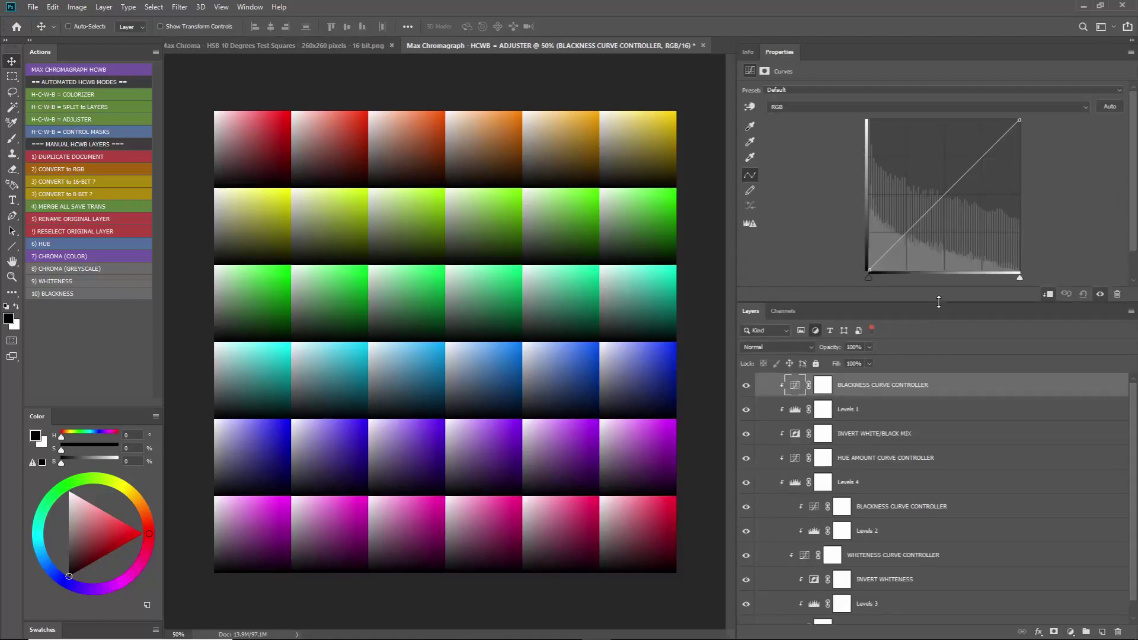
mouse_move(953, 196)
mouse_down()
mouse_move(971, 213)
mouse_move(911, 173)
mouse_move(936, 201)
mouse_up()
click(794, 410)
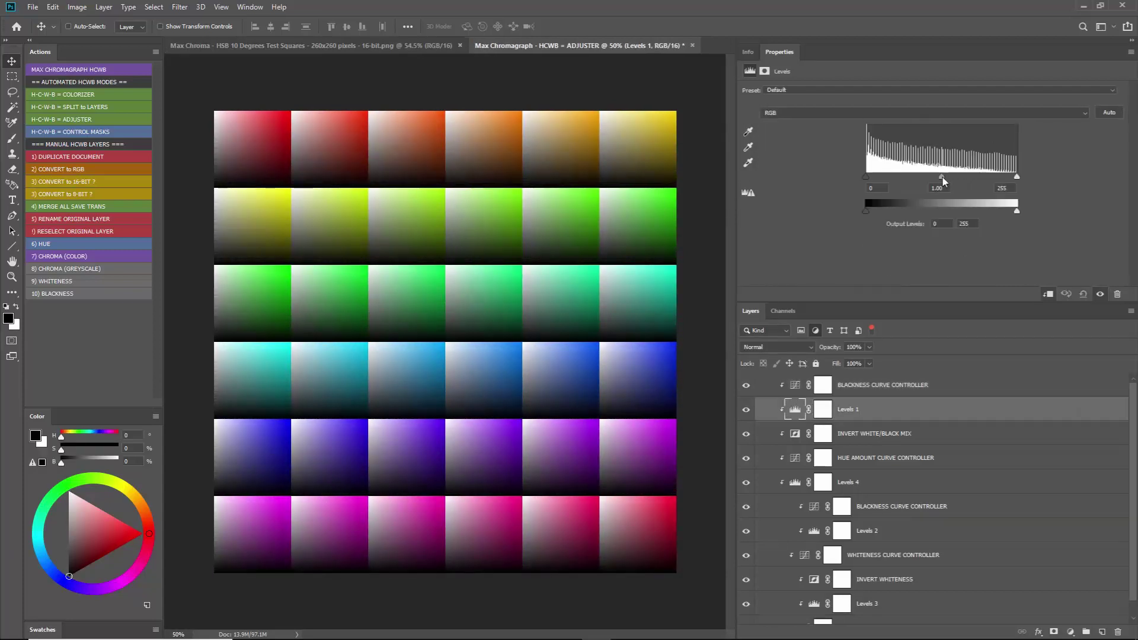
mouse_move(942, 177)
mouse_down()
mouse_move(877, 177)
mouse_move(989, 179)
mouse_move(948, 187)
mouse_up()
Step: Bend the middle of the HUE AMOUNT CURVE CONTROLLER curve and set the Levels 4 midtones to 0.90
click(842, 456)
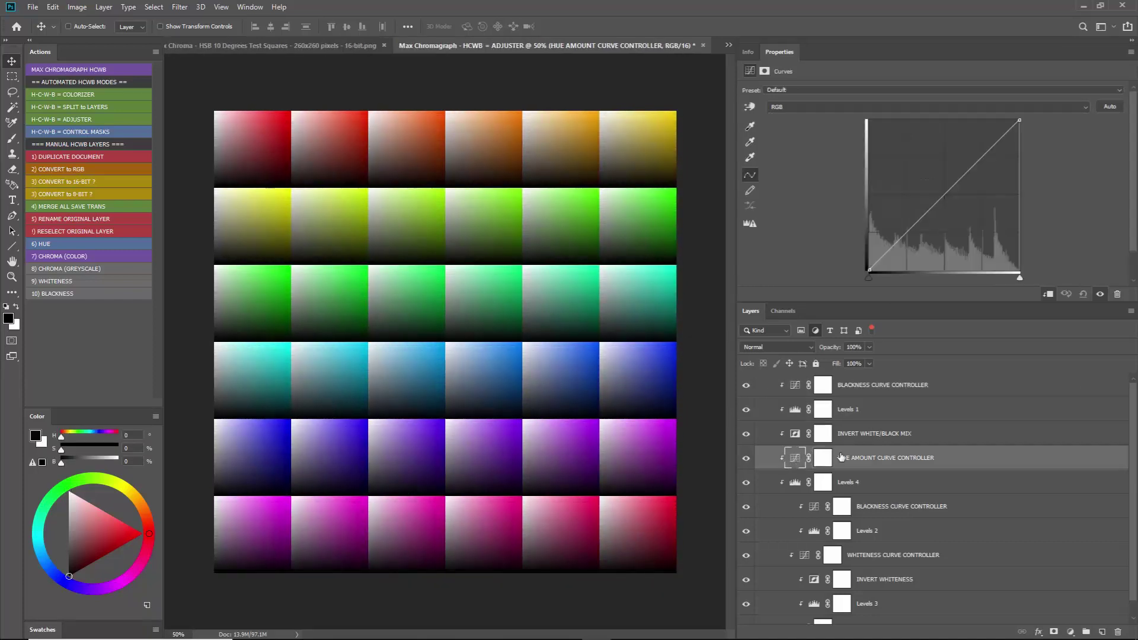
mouse_move(950, 196)
mouse_down()
mouse_move(976, 217)
mouse_move(910, 172)
mouse_move(935, 201)
mouse_up()
click(799, 487)
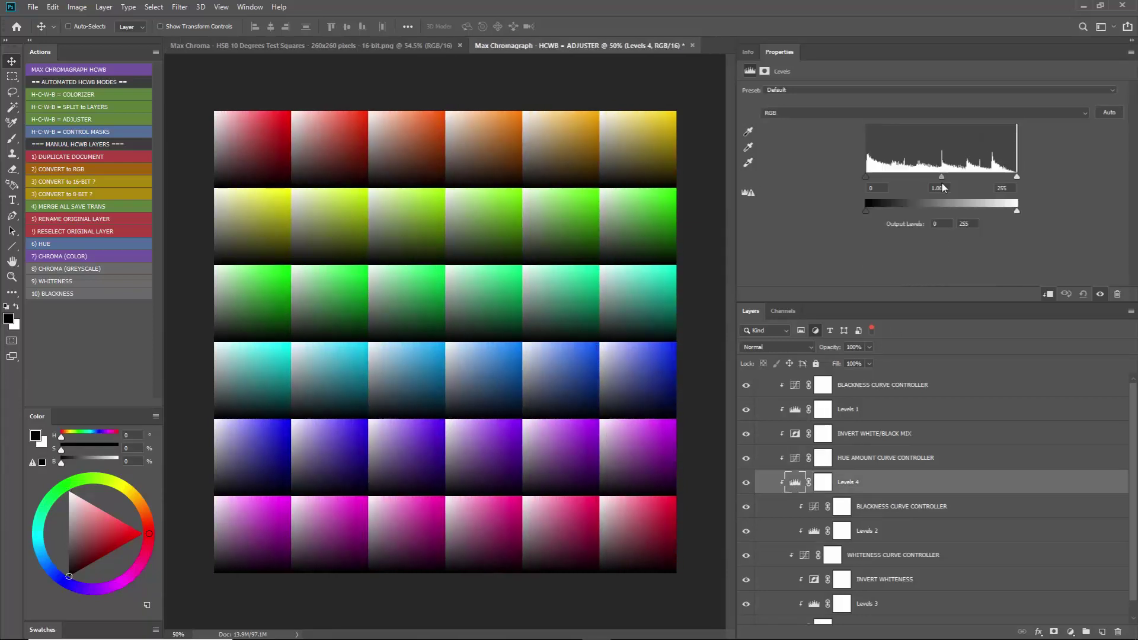
mouse_move(941, 176)
mouse_down()
mouse_move(990, 171)
mouse_move(883, 176)
mouse_move(946, 176)
mouse_up()
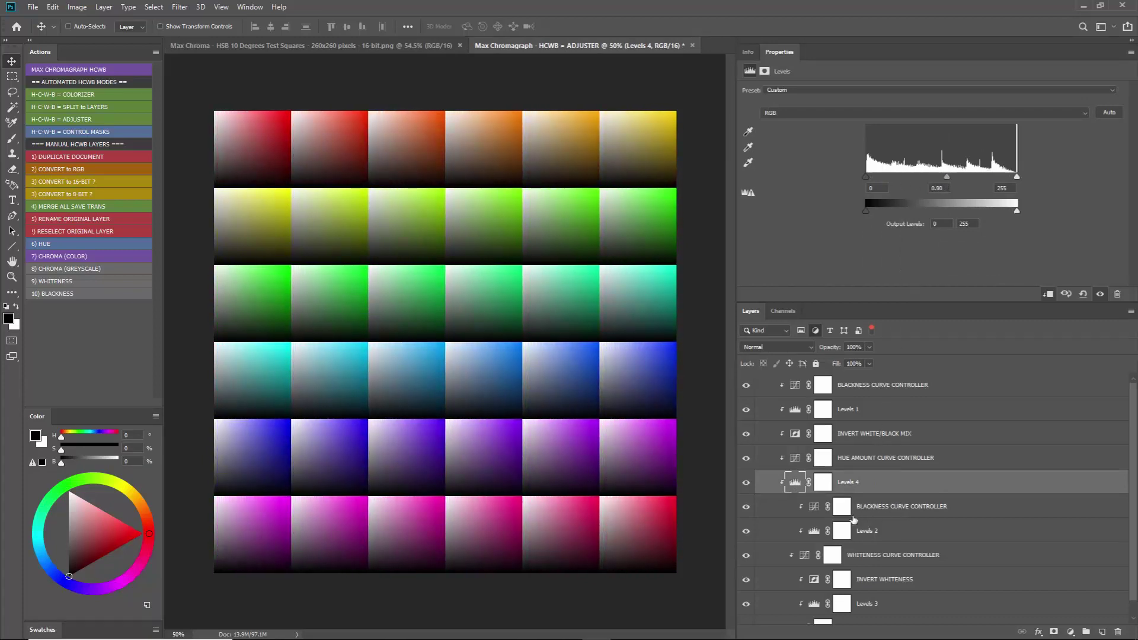
Step: Adjust the midpoint of the nested BLACKNESS CURVE CONTROLLER curve below Levels 4 and shift the Levels 2 midtones
scroll(853, 521, down, 1)
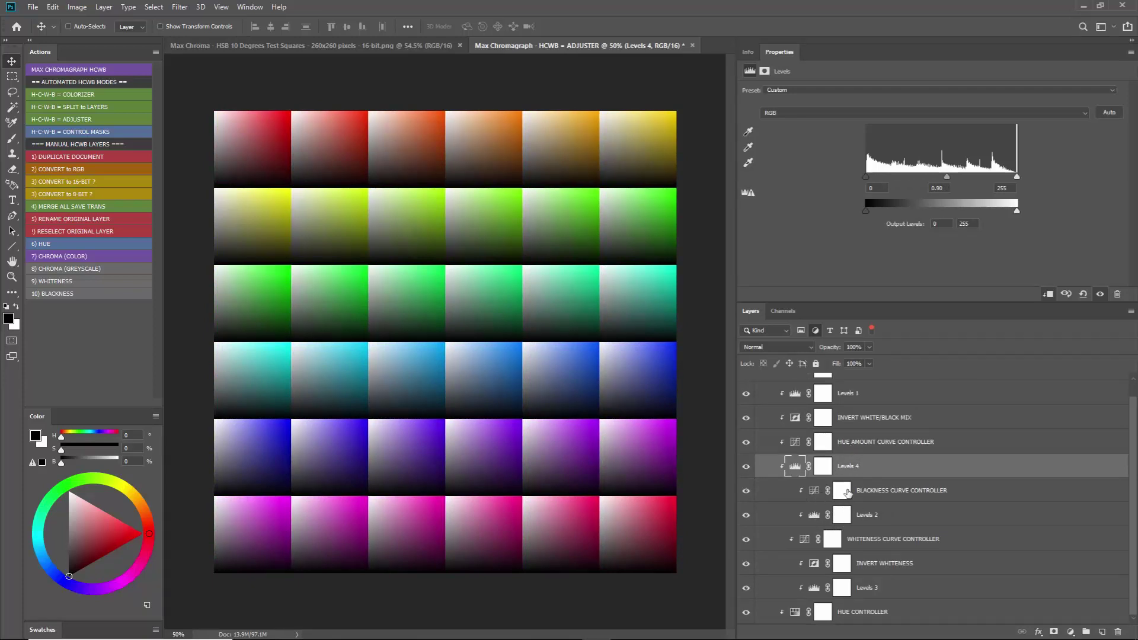
click(814, 493)
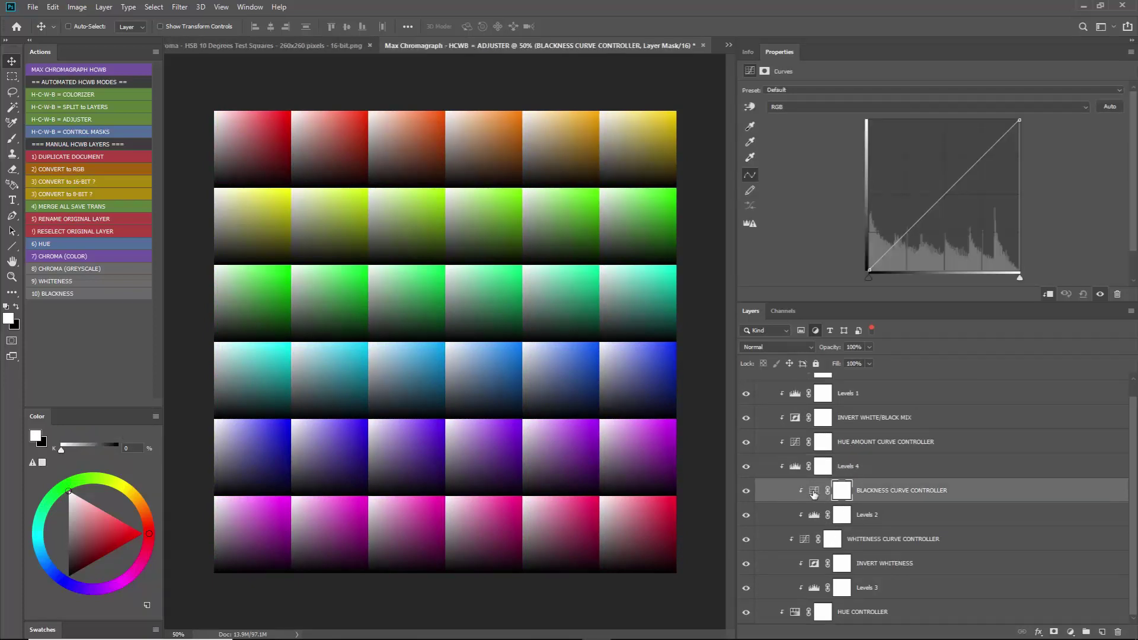
click(815, 492)
mouse_move(941, 196)
mouse_down()
mouse_move(966, 210)
mouse_move(903, 157)
mouse_move(889, 166)
mouse_move(969, 212)
mouse_move(942, 196)
mouse_up()
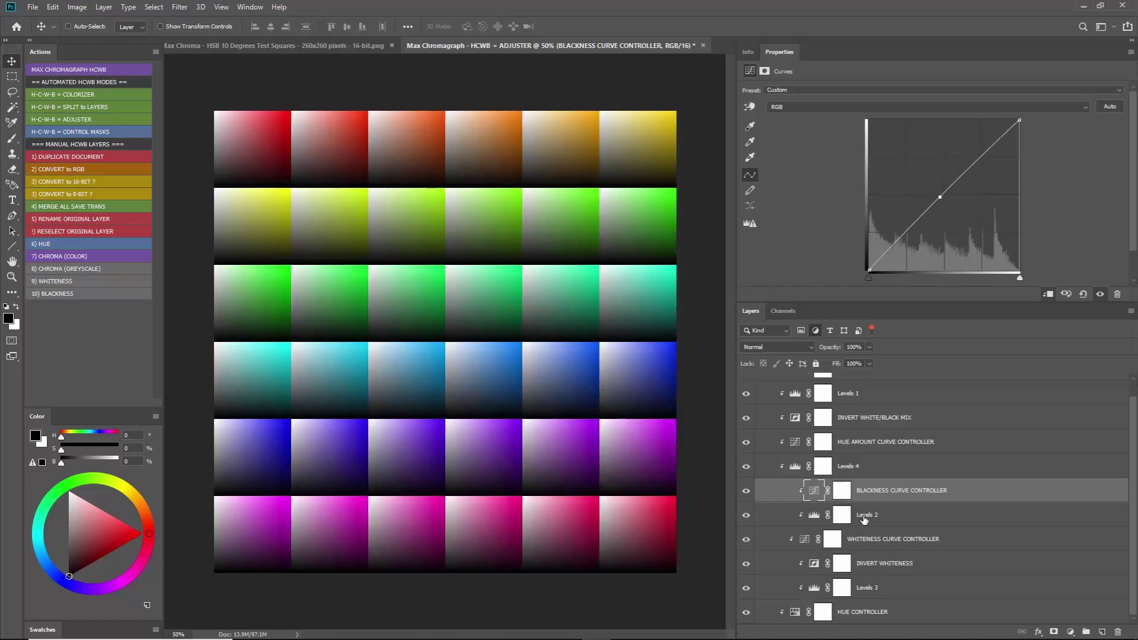
click(813, 516)
click(814, 514)
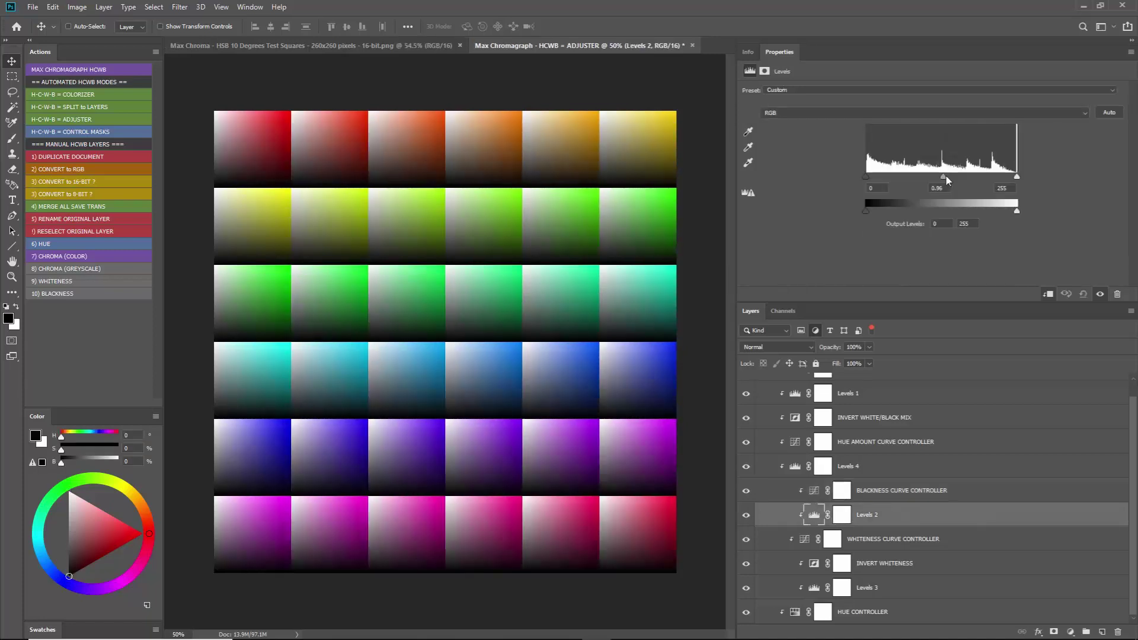
mouse_move(945, 175)
mouse_down()
mouse_move(990, 173)
mouse_move(880, 180)
mouse_move(1009, 180)
mouse_move(939, 178)
mouse_up()
Step: Bend the middle of the WHITENESS CURVE CONTROLLER curve and open the settings of Levels 3
click(804, 540)
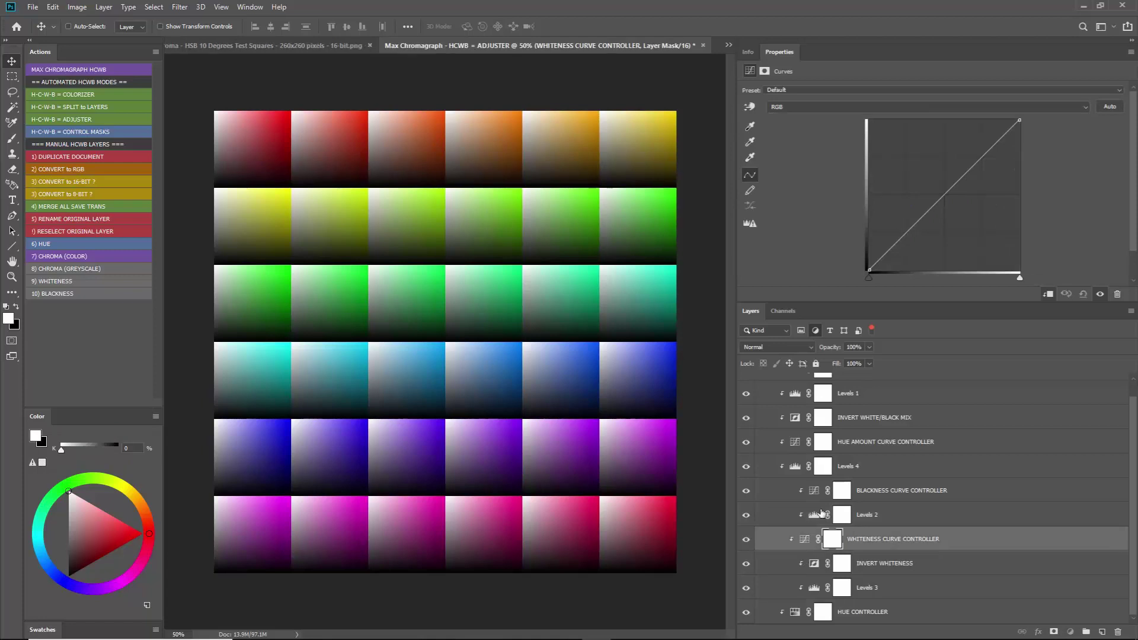
drag(961, 197, 936, 177)
click(814, 587)
Step: Adjust the hue, saturation and lightness of the HUE CONTROLLER, choosing the Reds range with lightness +1
click(798, 616)
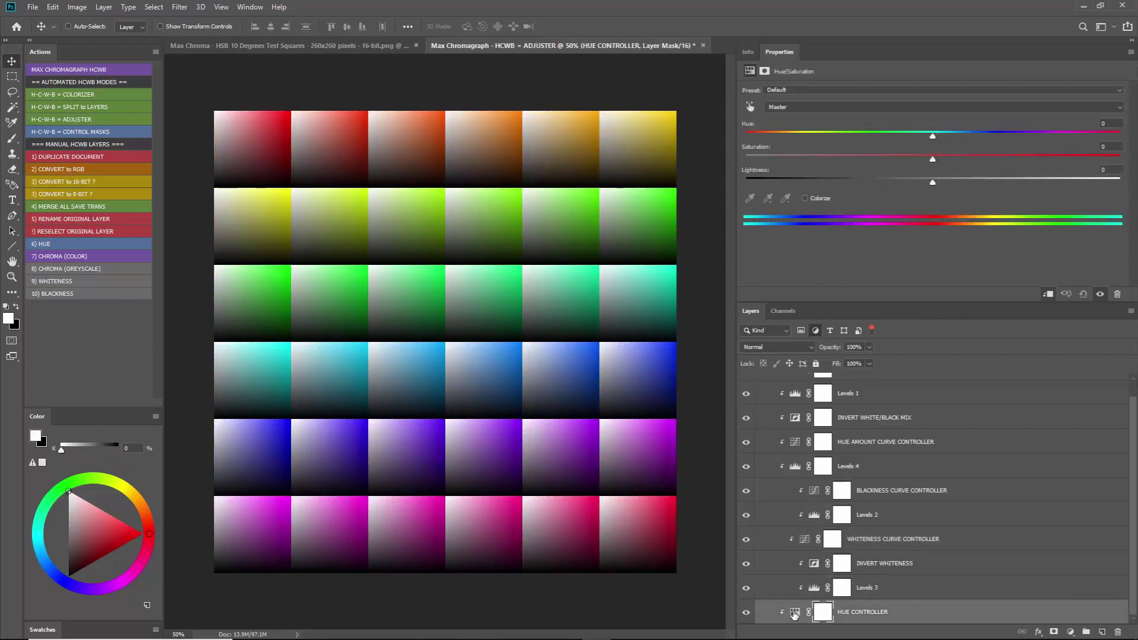
drag(932, 136, 936, 182)
click(801, 106)
click(783, 120)
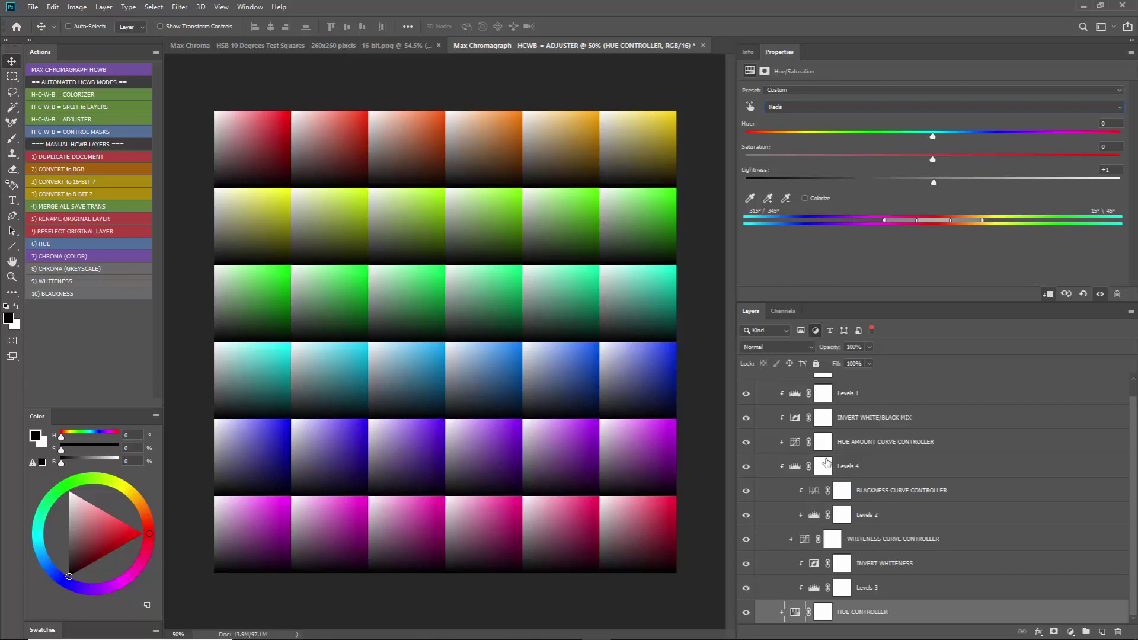
Step: Remove the adjustment layer filter, then collapse and hide the BLACKNESS GROUP and WHITENESS GROUP to show only the hue
click(815, 330)
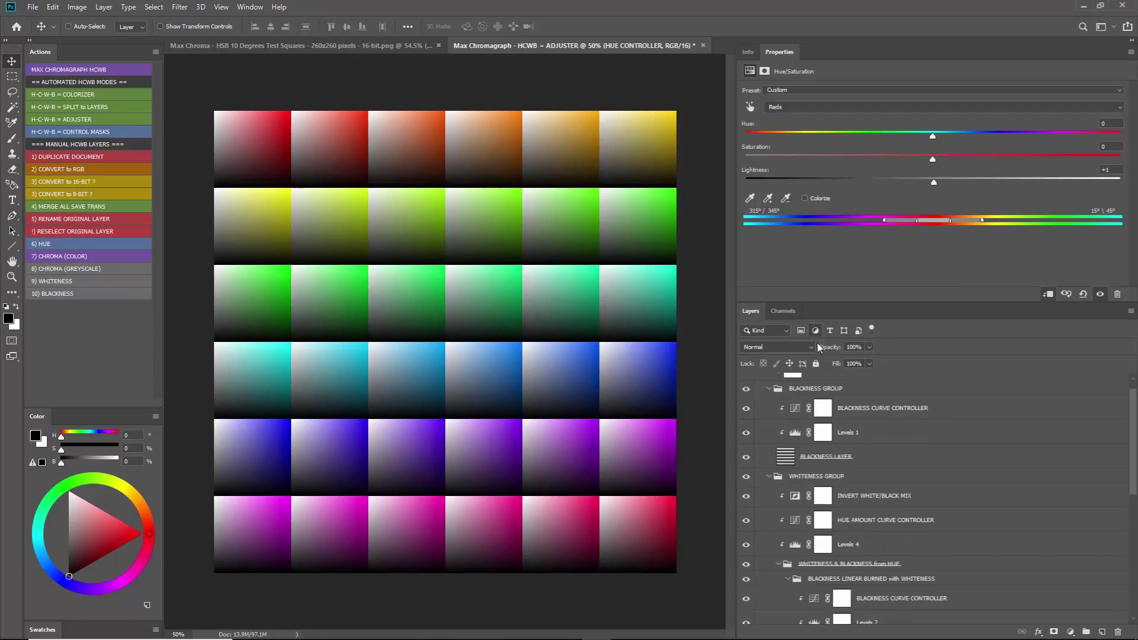
click(769, 389)
click(769, 403)
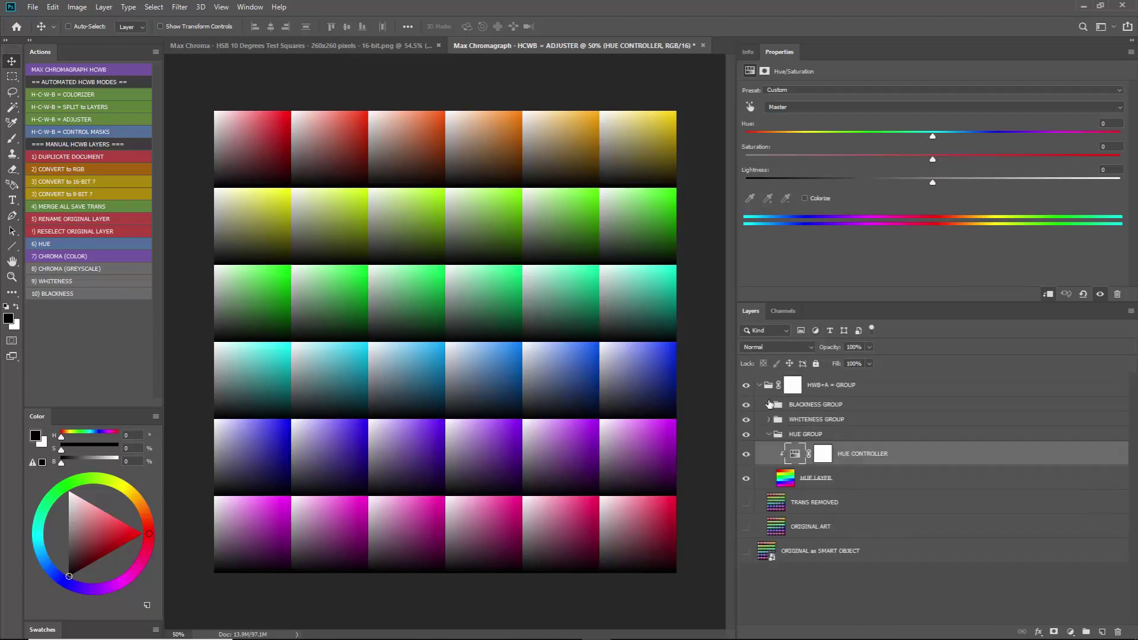
click(746, 404)
click(746, 419)
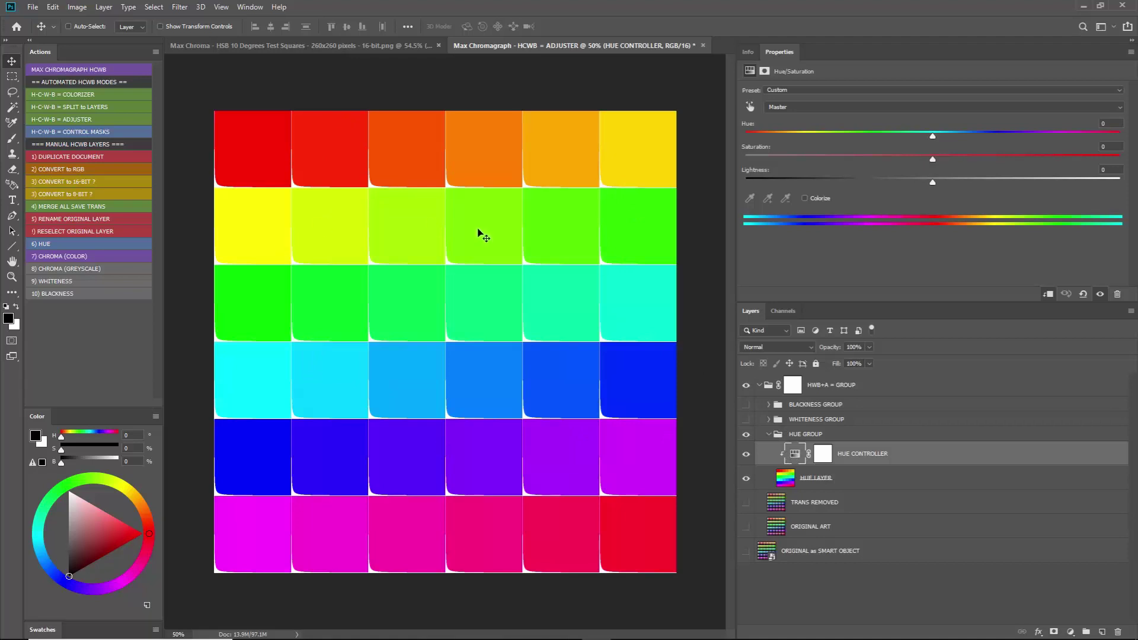
Step: Close the ADJUSTER document without saving and run the H-C-W-B = CONTROL MASKS action on the test squares
click(702, 45)
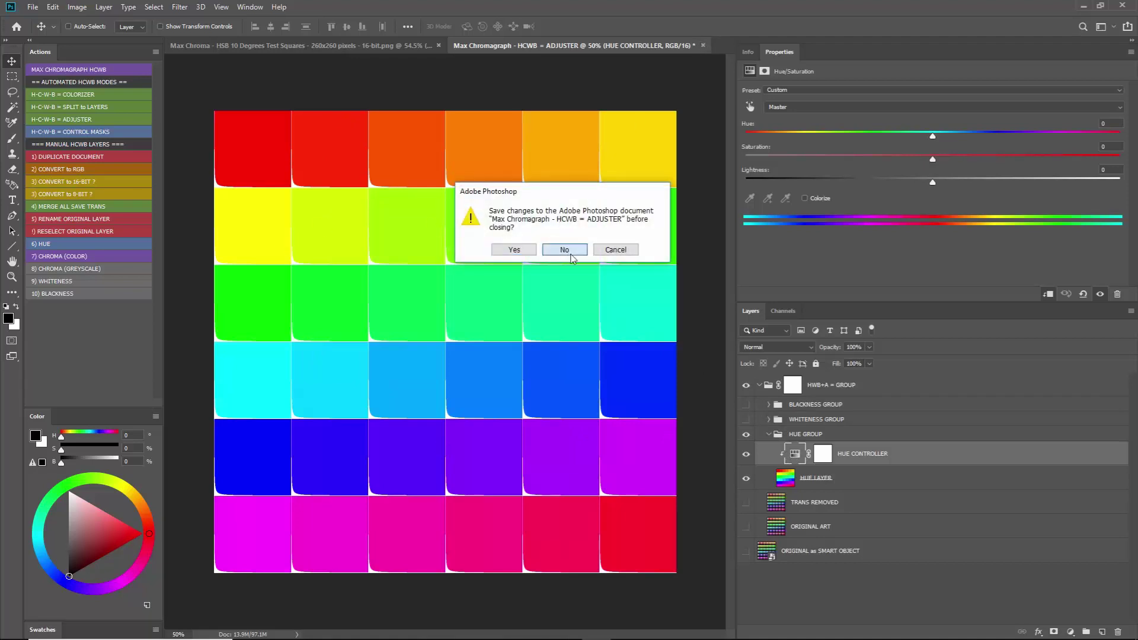
click(564, 248)
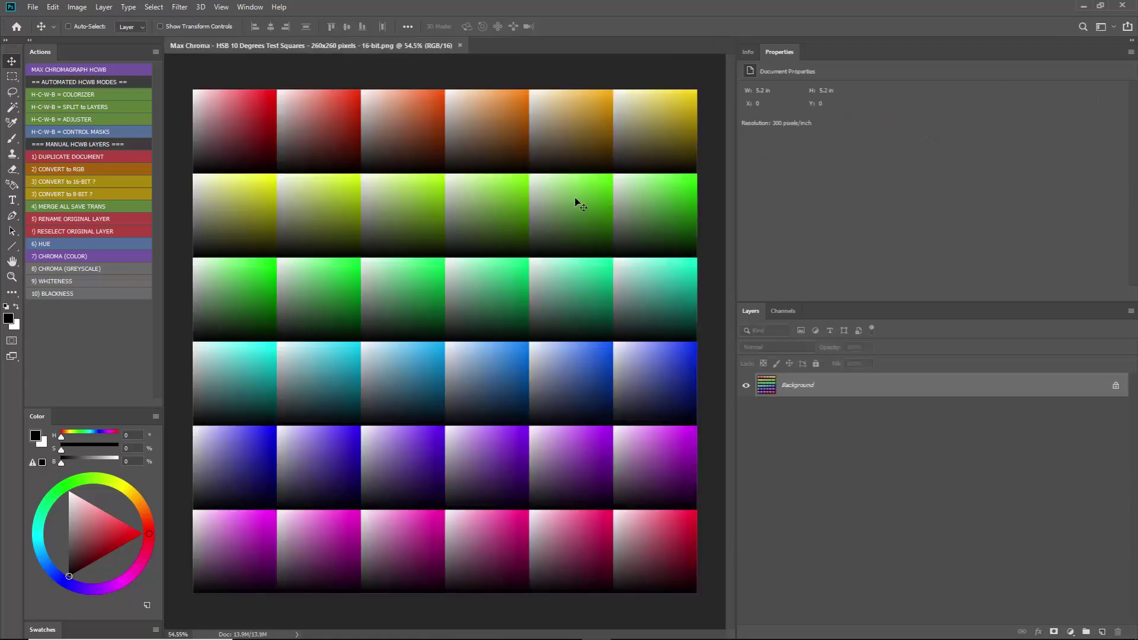
click(73, 133)
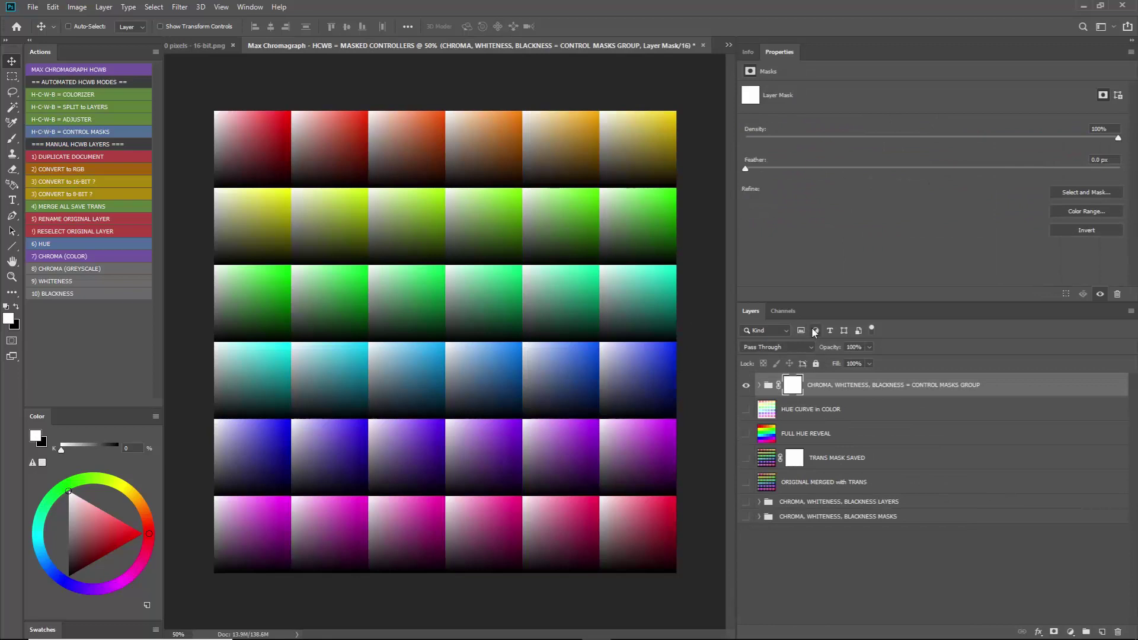
Step: Expand the CONTROL MASKS GROUP, make more room for the layer list and collapse its BLACKNESS, WHITENESS and CHROMA adjustment groups
click(759, 385)
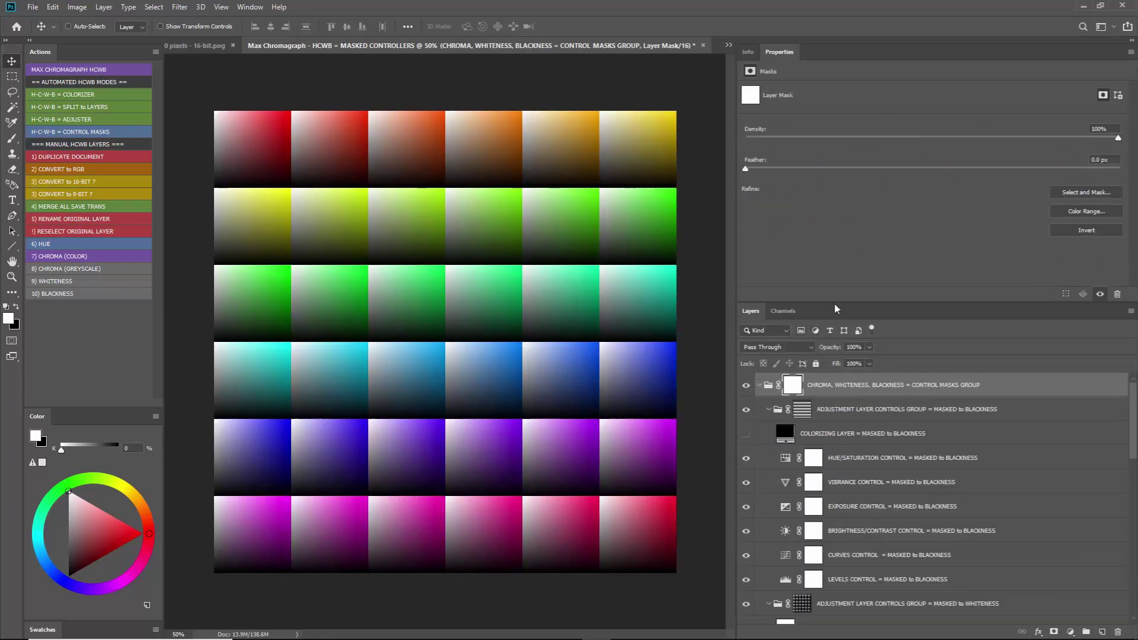
drag(847, 303, 853, 191)
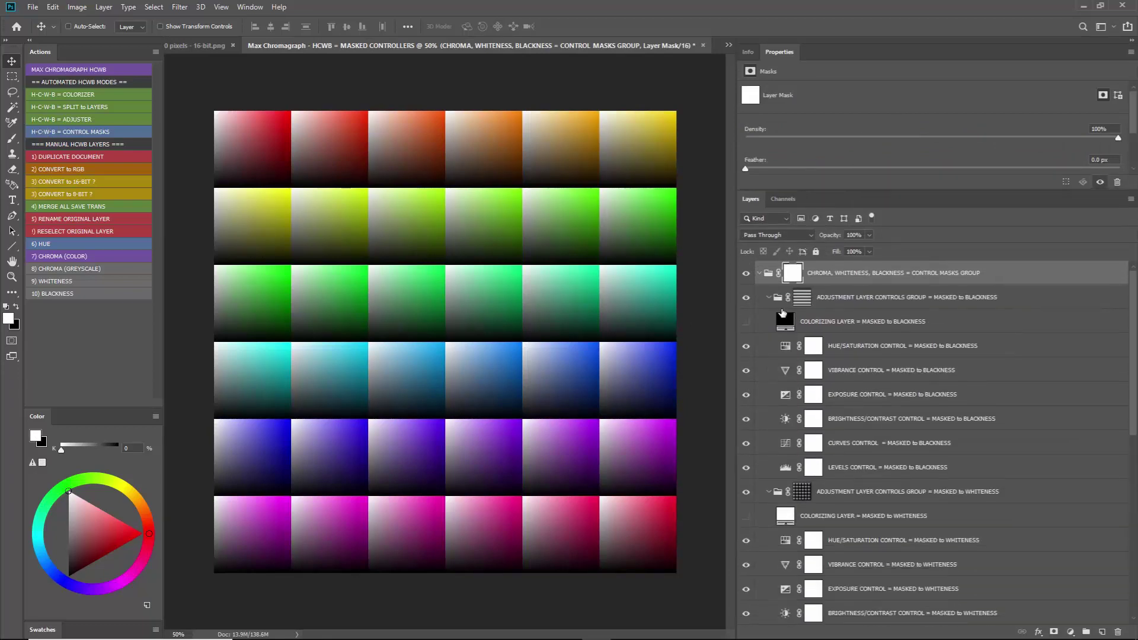
click(769, 297)
click(769, 516)
click(768, 321)
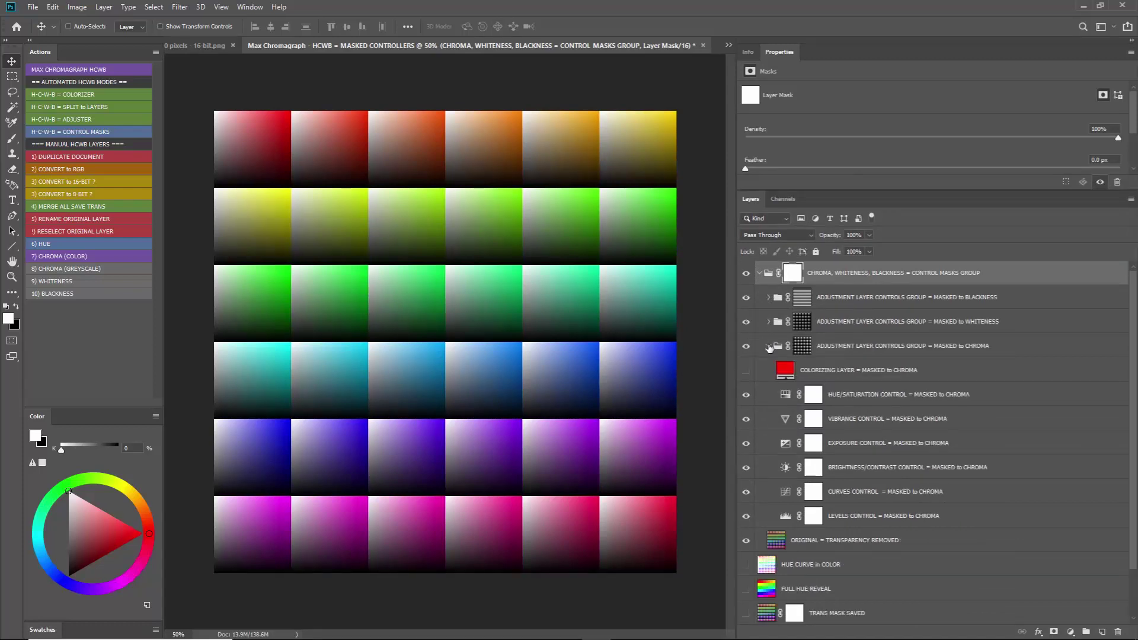
click(768, 345)
Step: Hide the three masked adjustment groups and select the ORIGINAL = TRANSPARENCY REMOVED layer
click(746, 297)
click(746, 321)
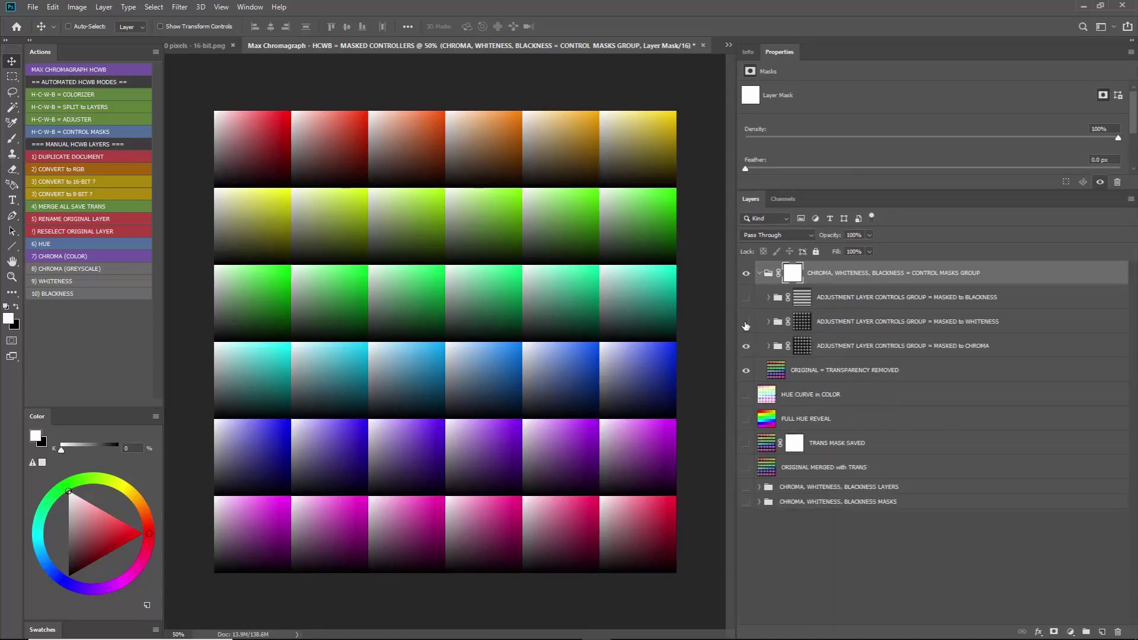
click(746, 345)
click(845, 368)
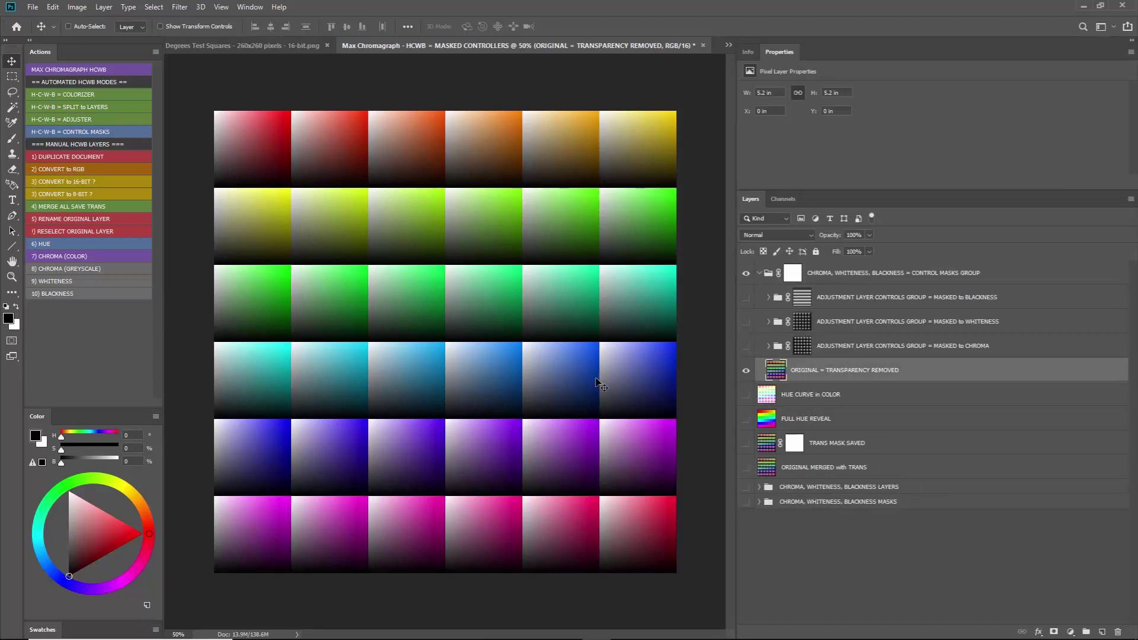
Step: Show and expand the group masked to CHROMA and examine its controls from Levels up to Hue/Saturation
click(745, 347)
click(769, 346)
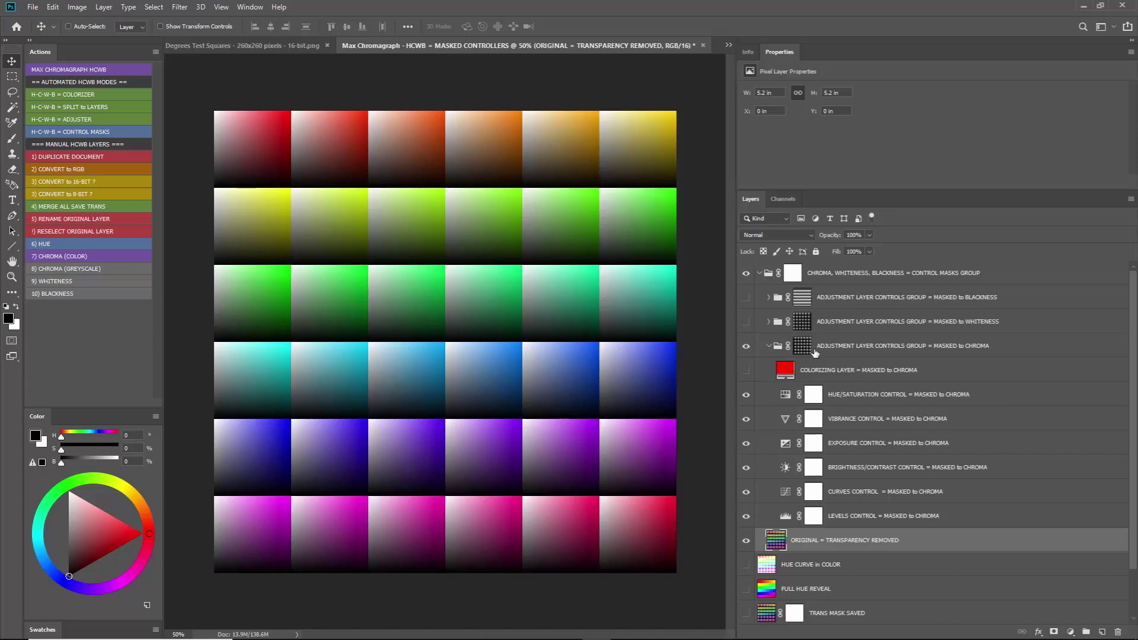
click(841, 517)
click(848, 492)
click(852, 472)
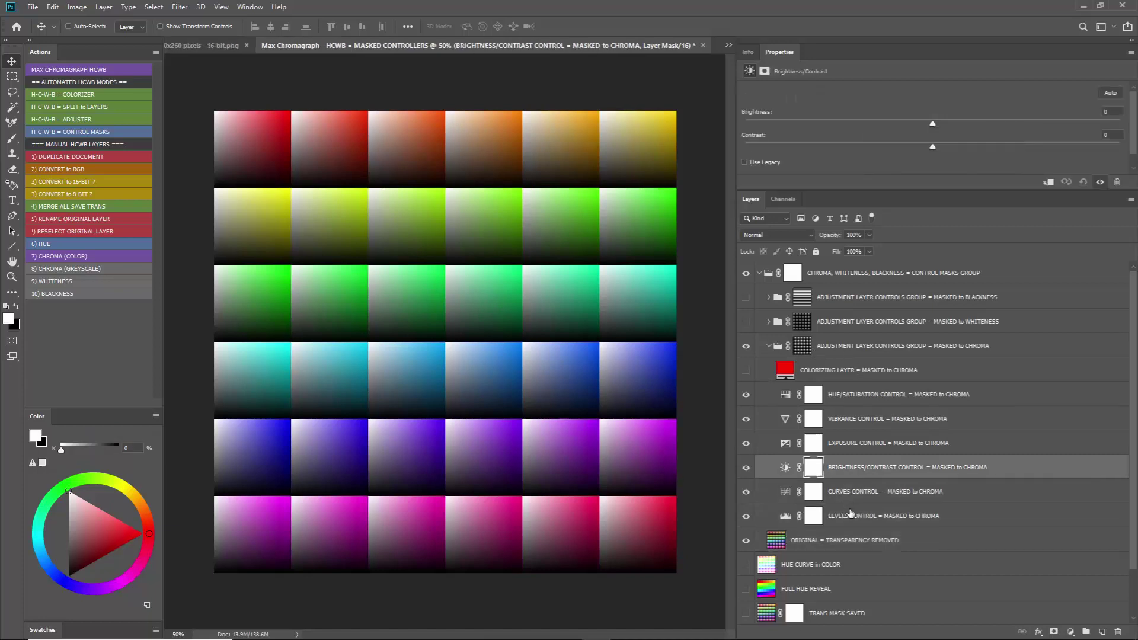
click(849, 520)
click(852, 493)
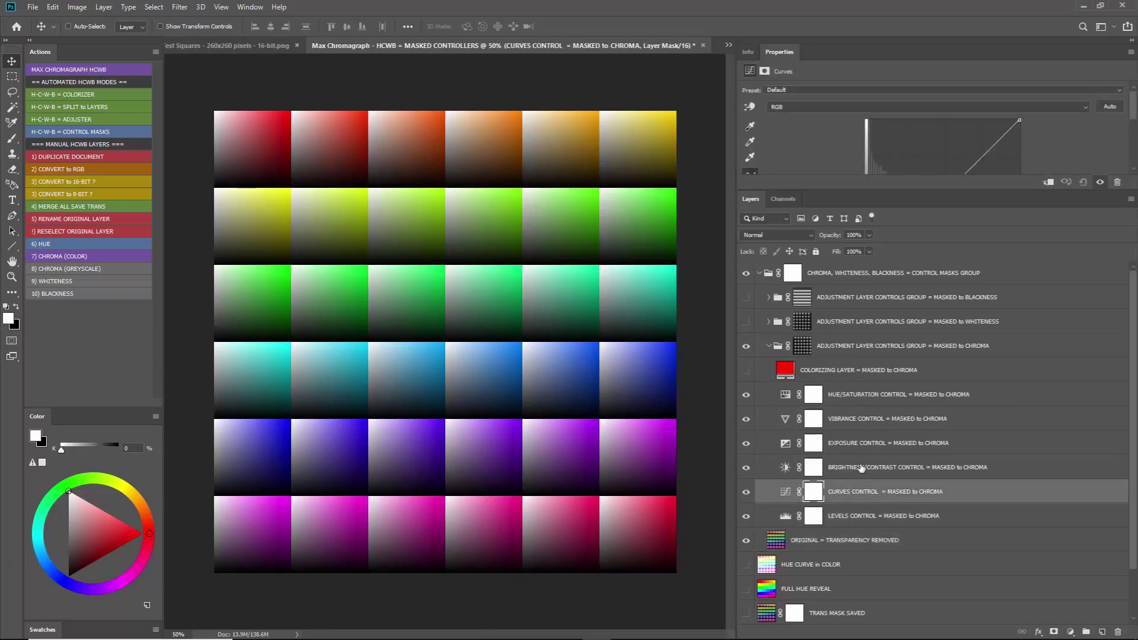
click(860, 468)
click(862, 447)
click(864, 419)
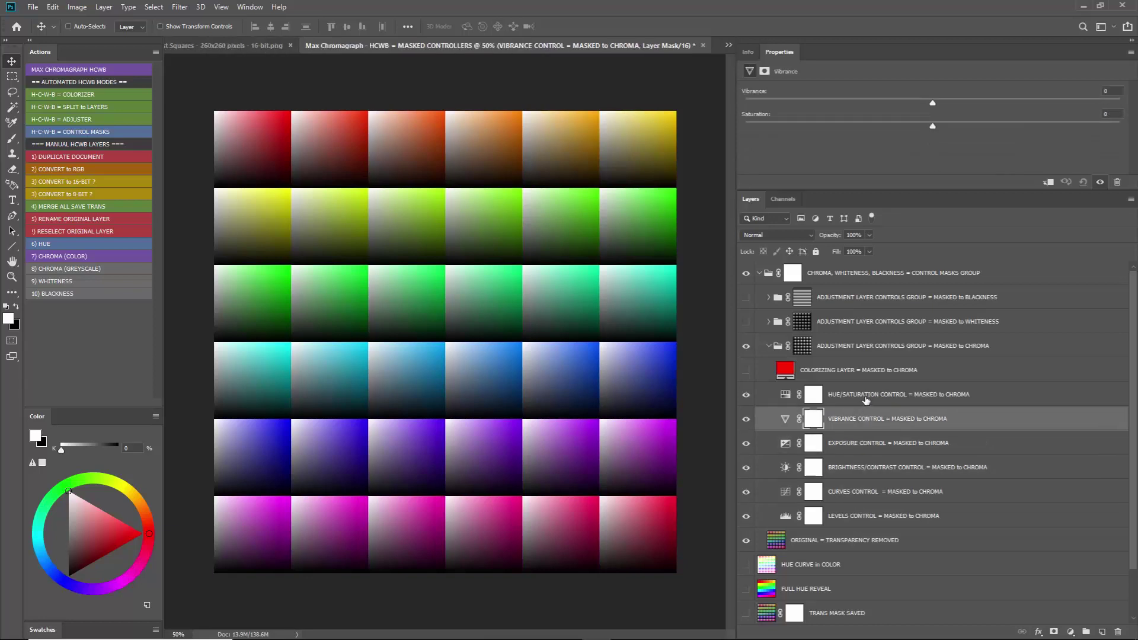
click(865, 398)
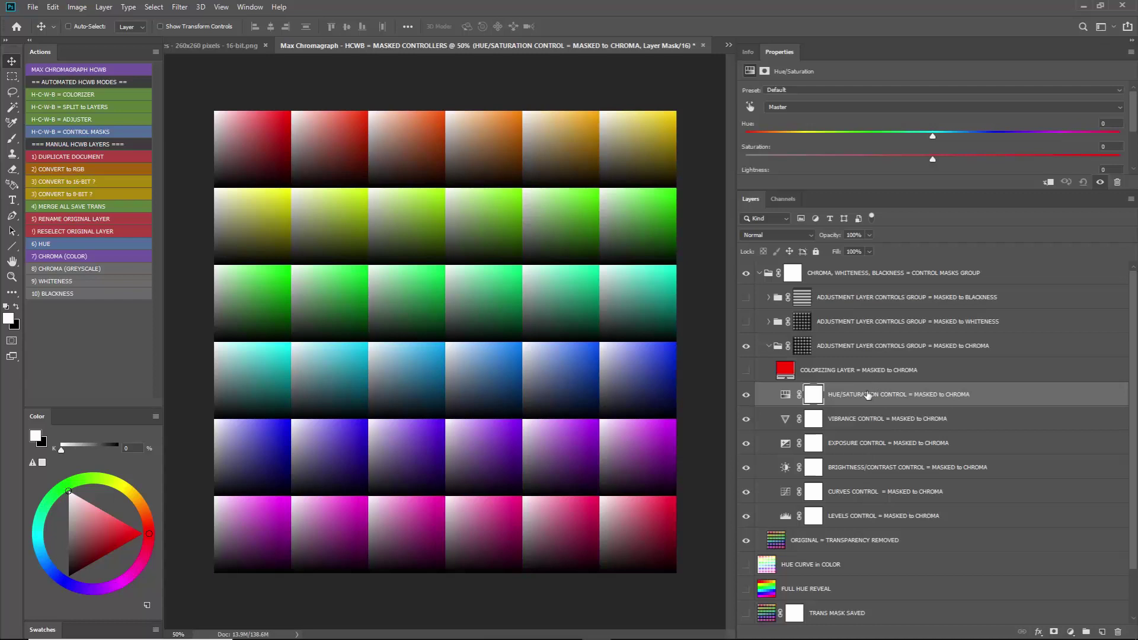
Step: Show the COLORIZING LAYER masked to CHROMA, try other hues for its fill, cancel the colour change and hide the layer again
click(747, 370)
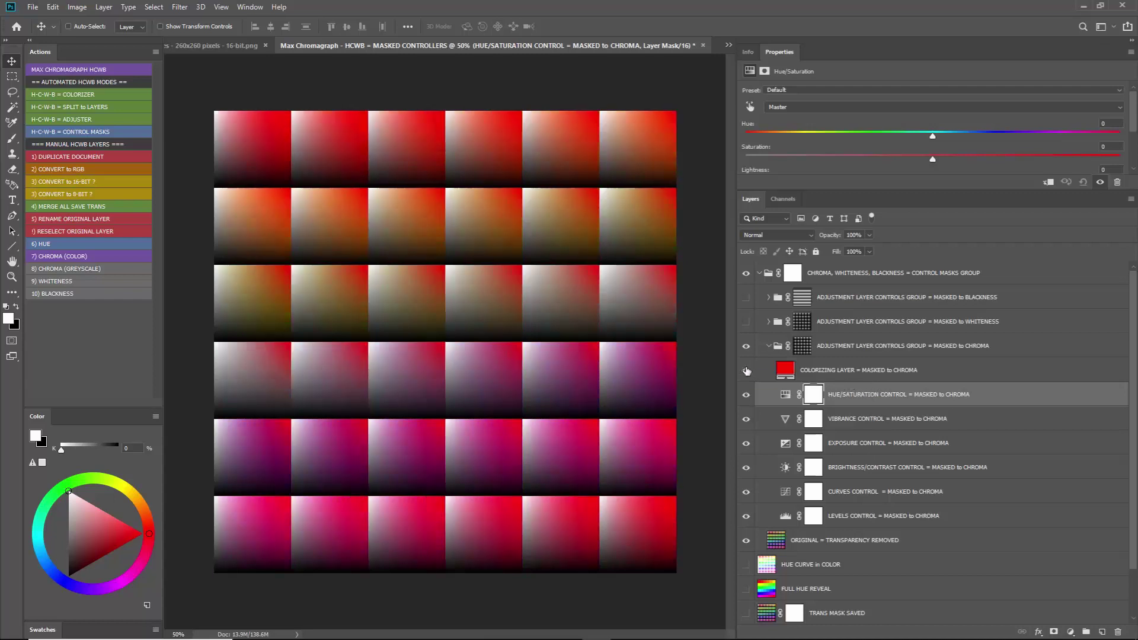
double_click(786, 371)
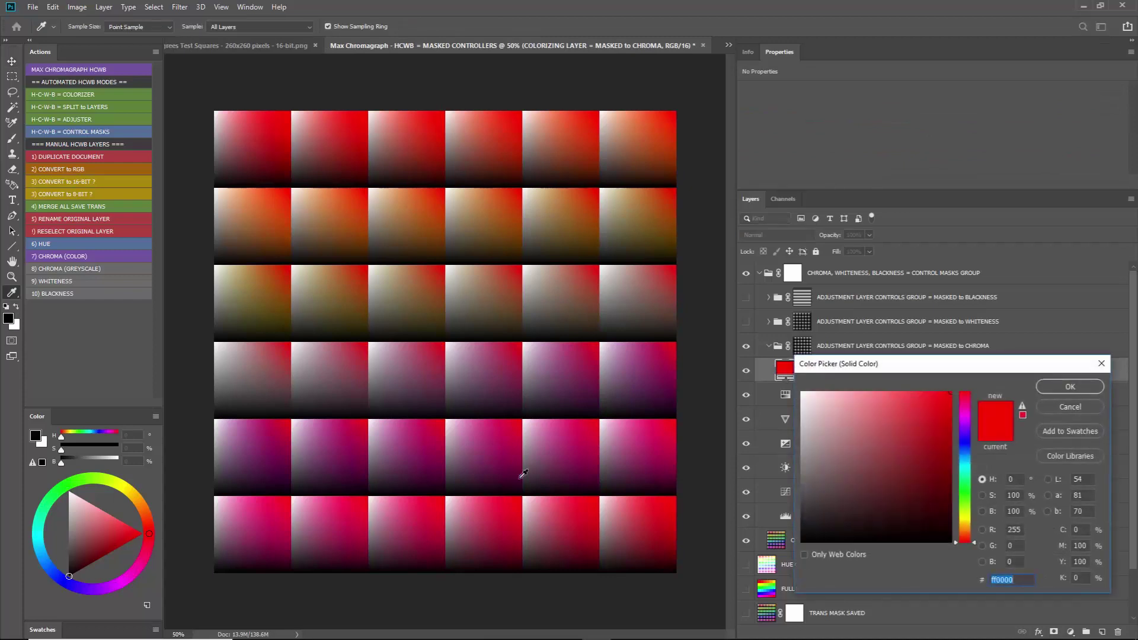
drag(970, 479, 965, 542)
click(1056, 407)
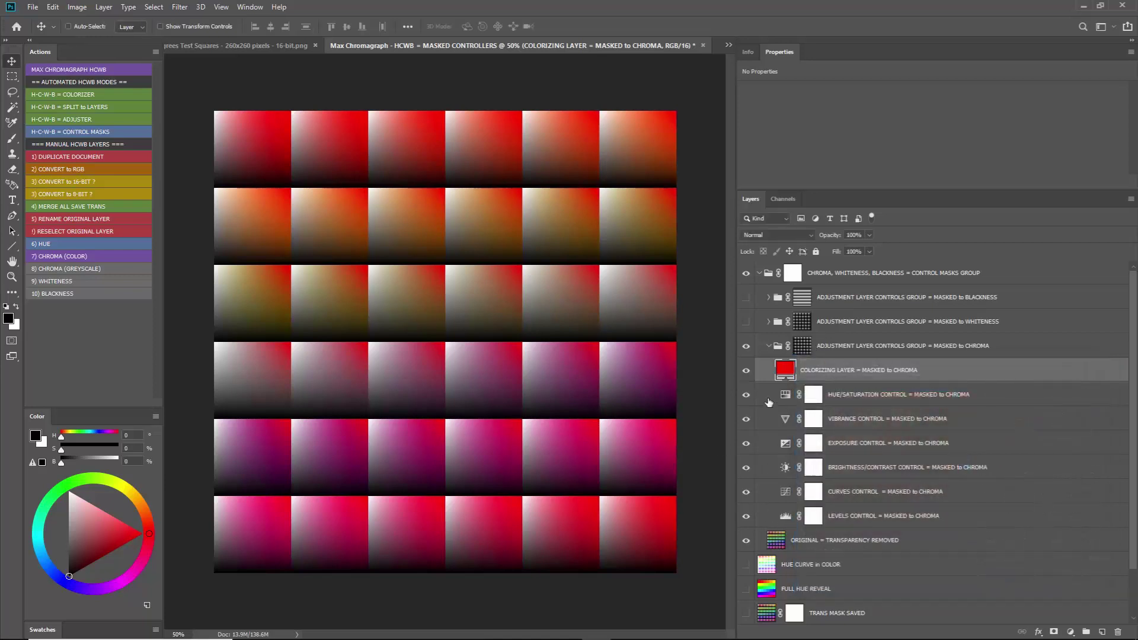
click(746, 371)
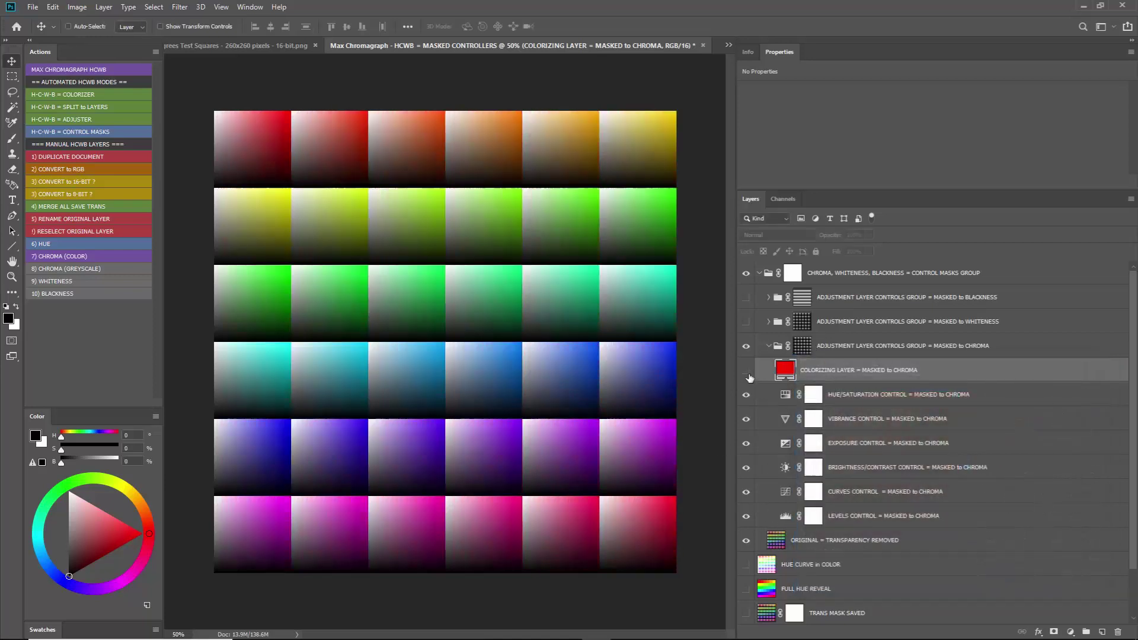
Step: Adjust the midtones of the LEVELS CONTROL masked to CHROMA and lower the middle of the CURVES CONTROL curve
click(786, 514)
drag(863, 190, 901, 237)
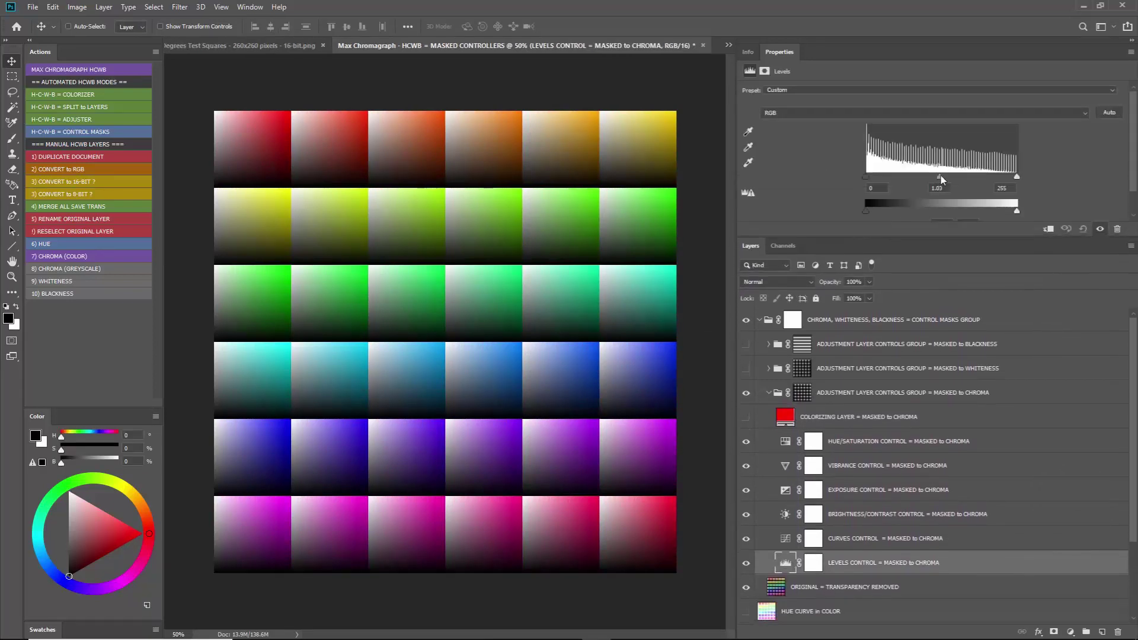
drag(940, 176, 941, 205)
click(785, 546)
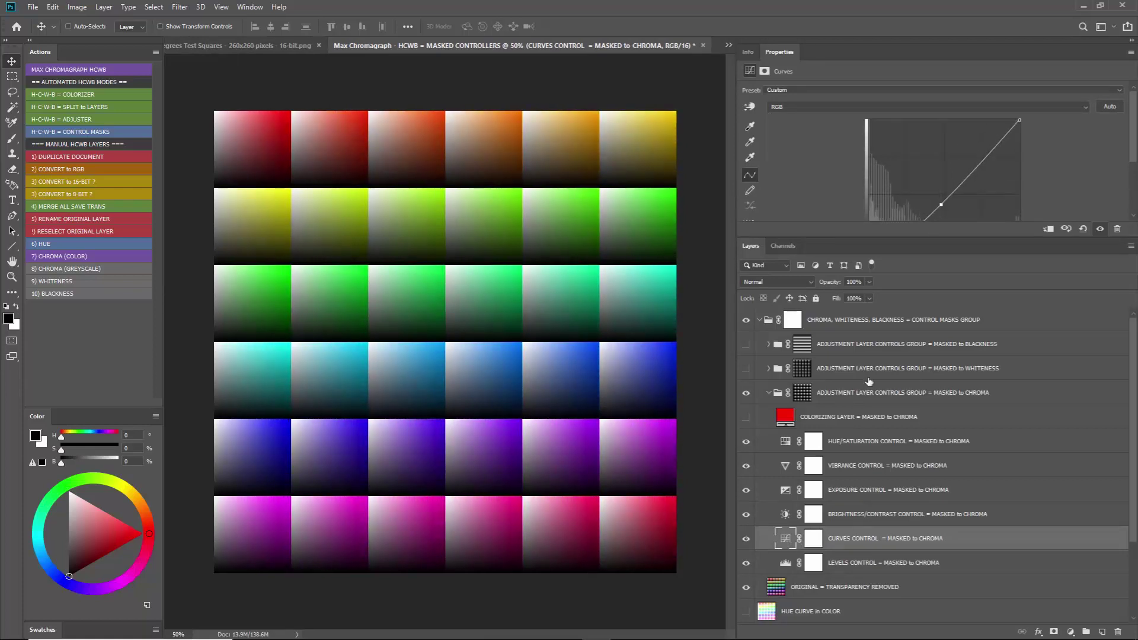
Step: Hide and collapse the adjustment group masked to CHROMA, and show and expand the group masked to WHITENESS
click(790, 512)
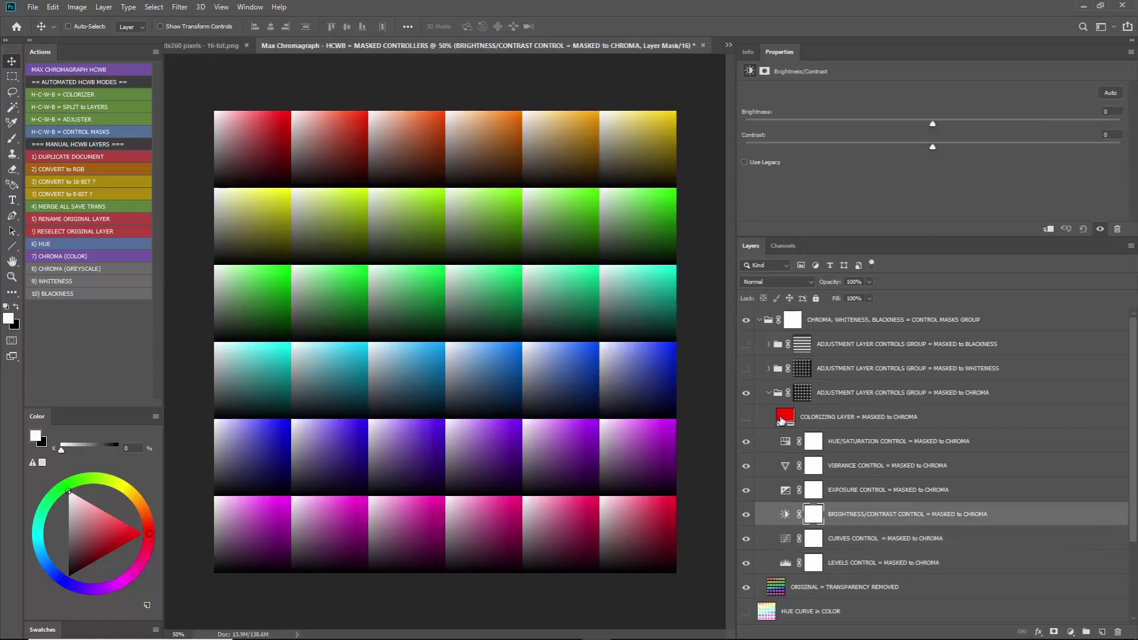
click(746, 392)
click(768, 393)
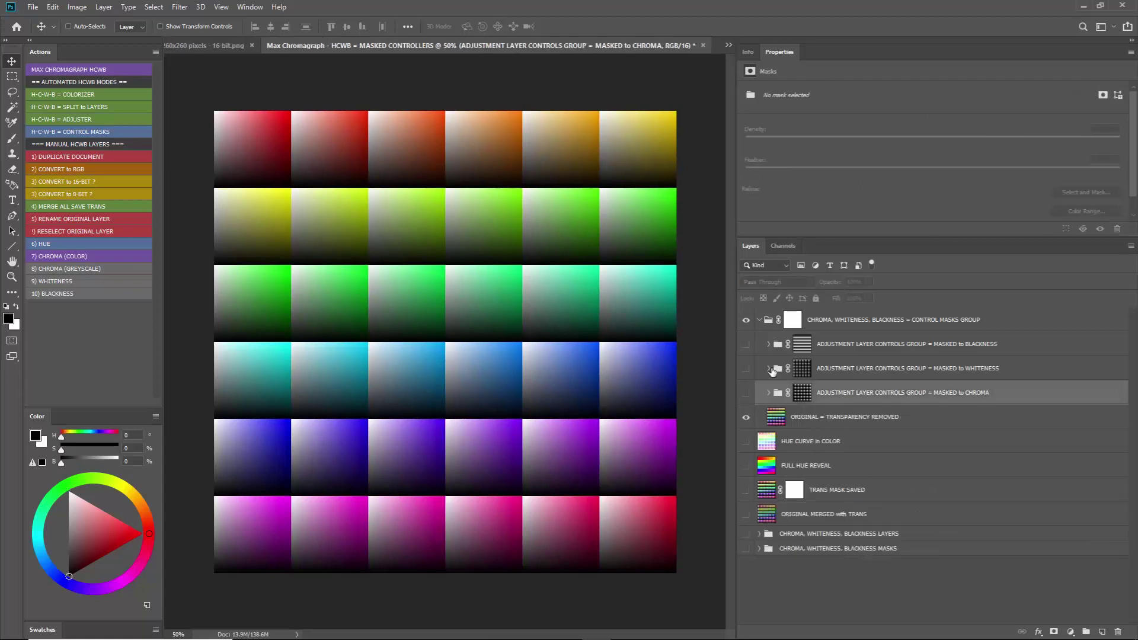
click(747, 369)
click(768, 369)
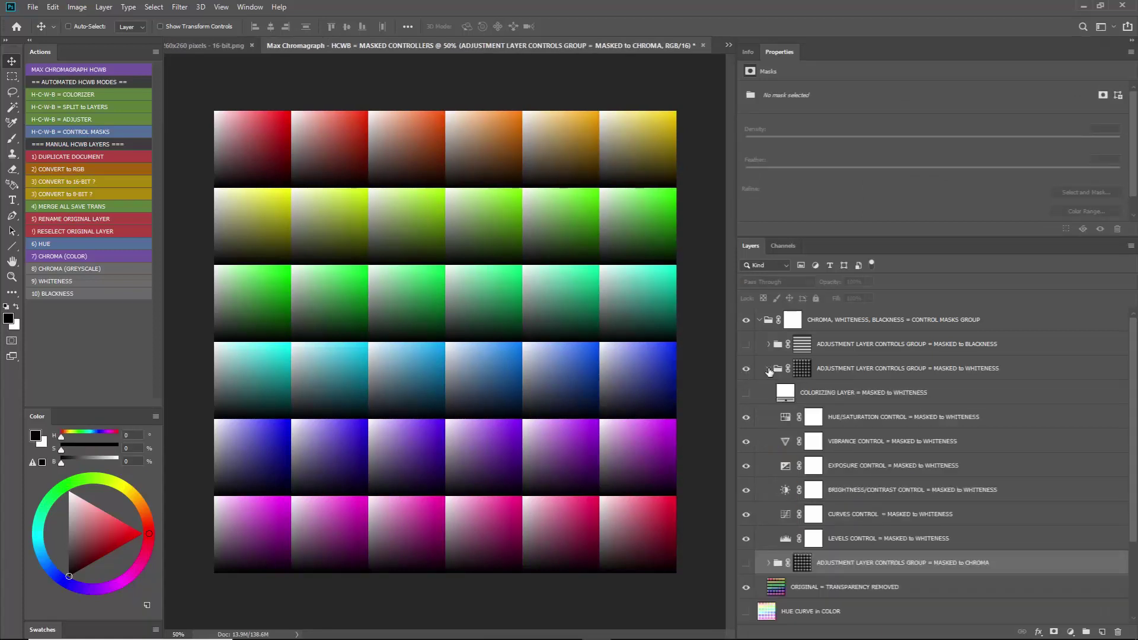
Step: Show the COLORIZING LAYER masked to WHITENESS, try black for its fill, cancel the colour change and hide the layer again
click(746, 393)
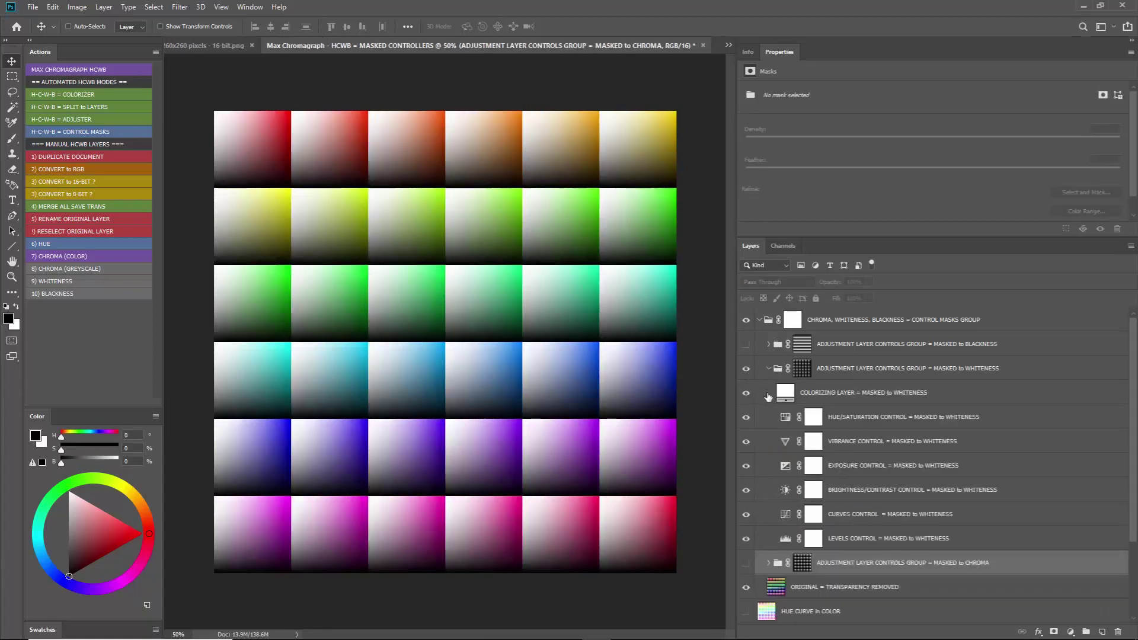
double_click(785, 393)
mouse_move(837, 405)
mouse_down()
mouse_move(853, 426)
mouse_move(924, 450)
mouse_move(829, 533)
mouse_move(734, 579)
mouse_up()
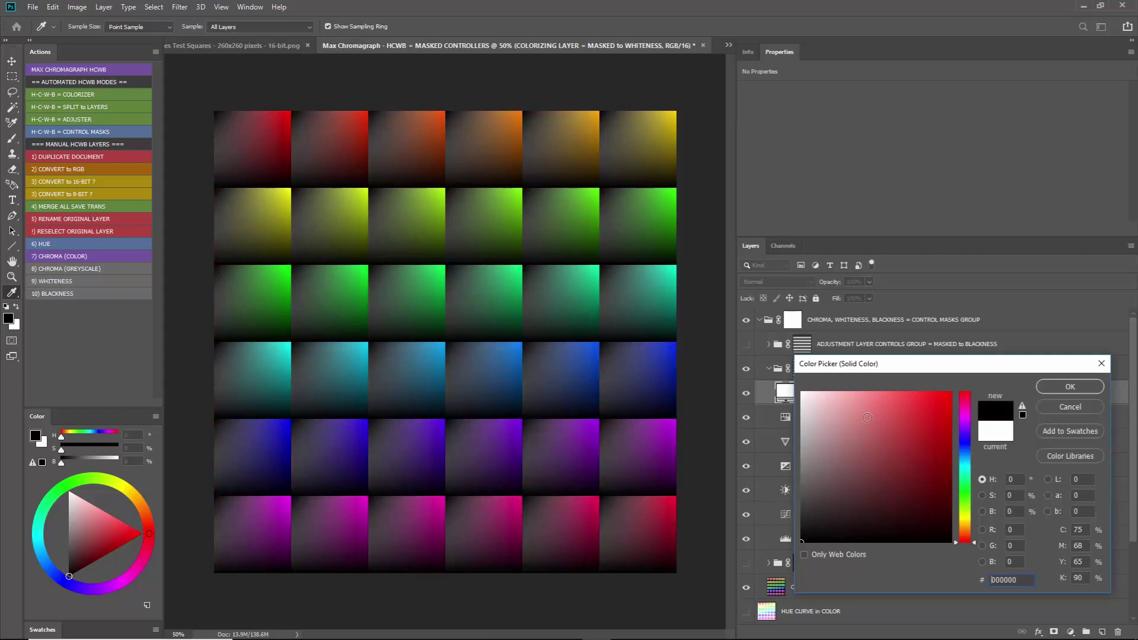
click(1078, 409)
click(746, 392)
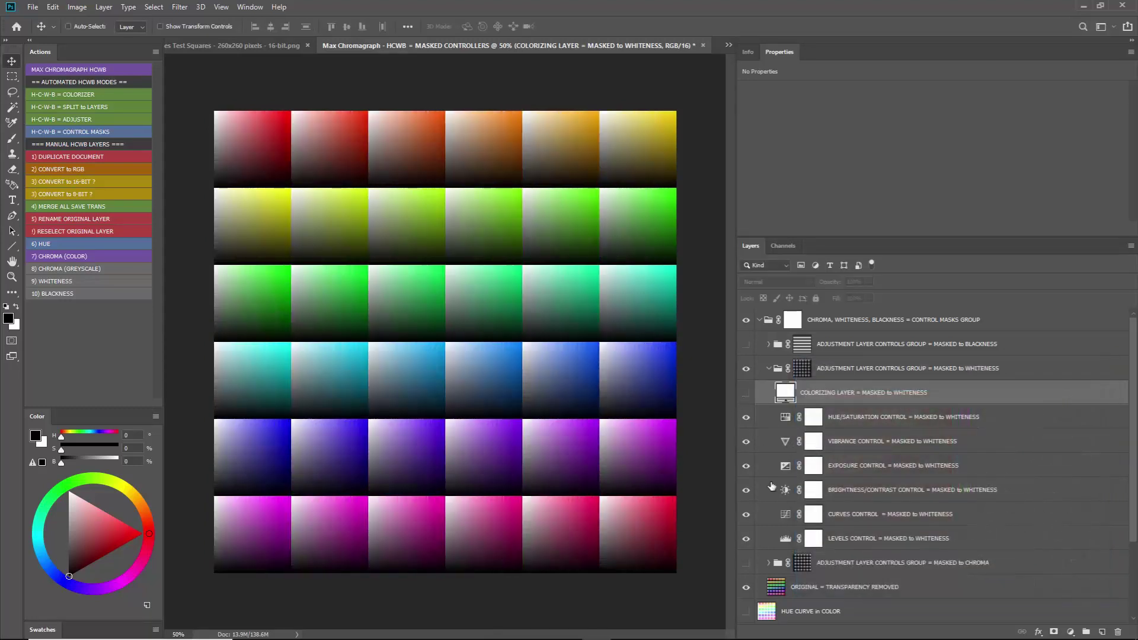
Step: Set the midtones of the LEVELS CONTROL masked to WHITENESS to 0.91 and slightly lower the middle of its CURVES CONTROL curve
click(785, 538)
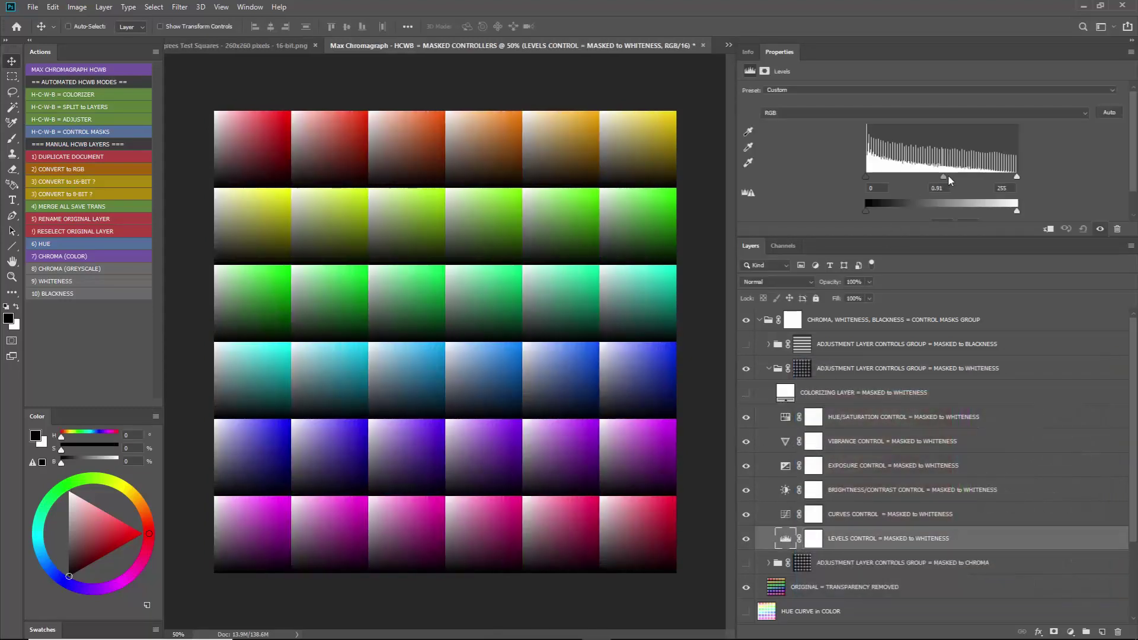
mouse_move(943, 177)
mouse_down()
mouse_move(966, 177)
mouse_move(884, 176)
mouse_move(943, 176)
mouse_up()
click(785, 514)
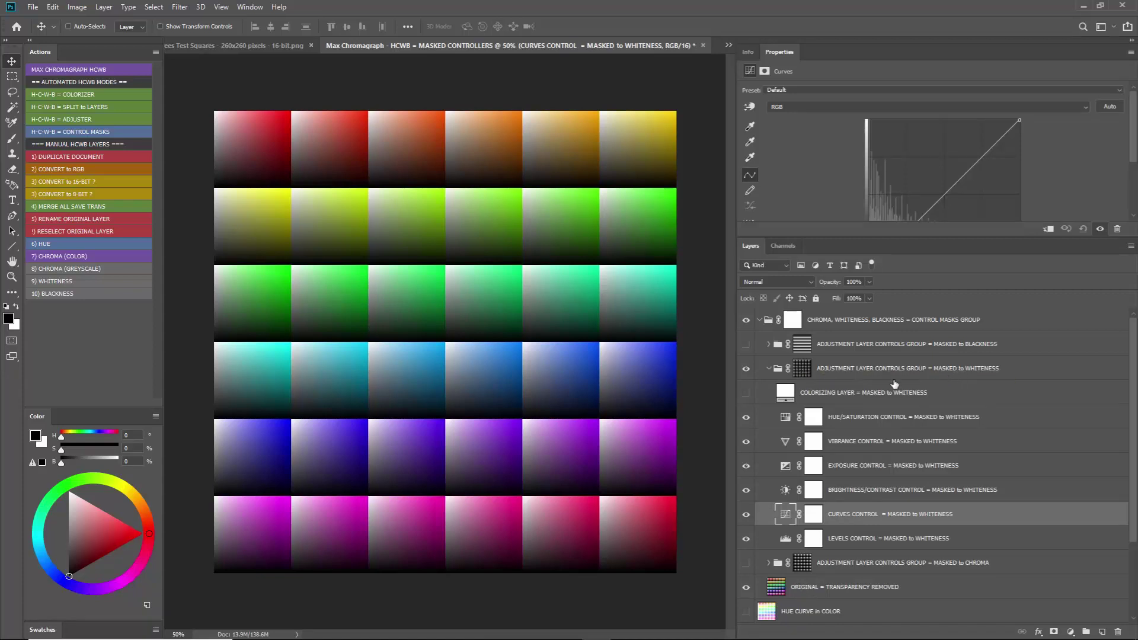
drag(931, 239, 939, 303)
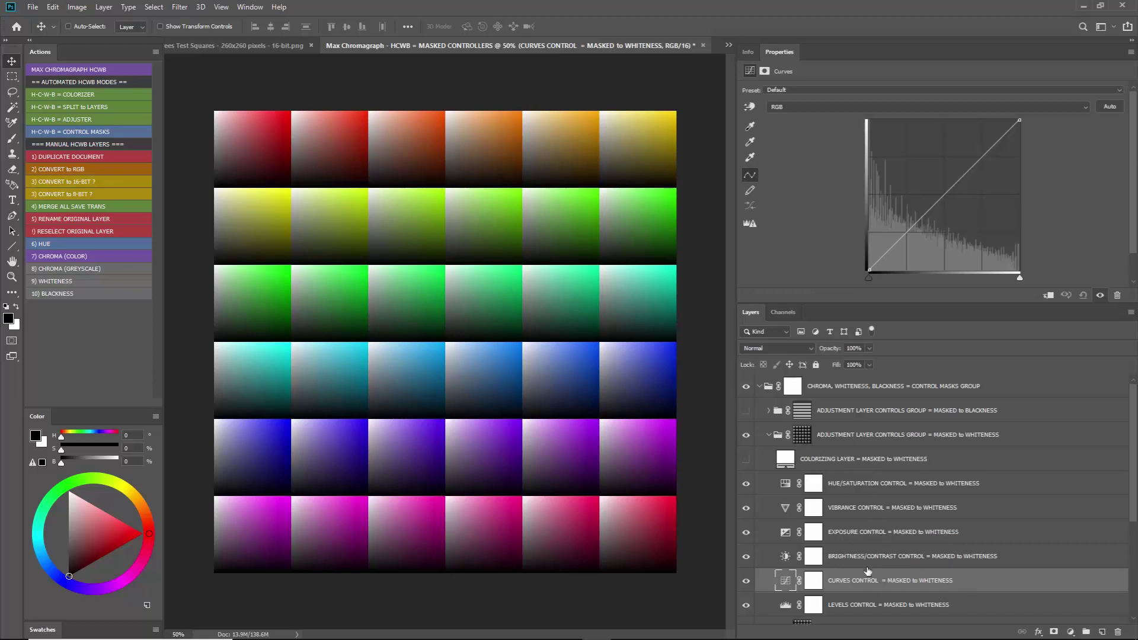
drag(954, 186, 929, 212)
Step: Hide and collapse the adjustment group masked to WHITENESS, and show and expand the group masked to BLACKNESS
click(746, 435)
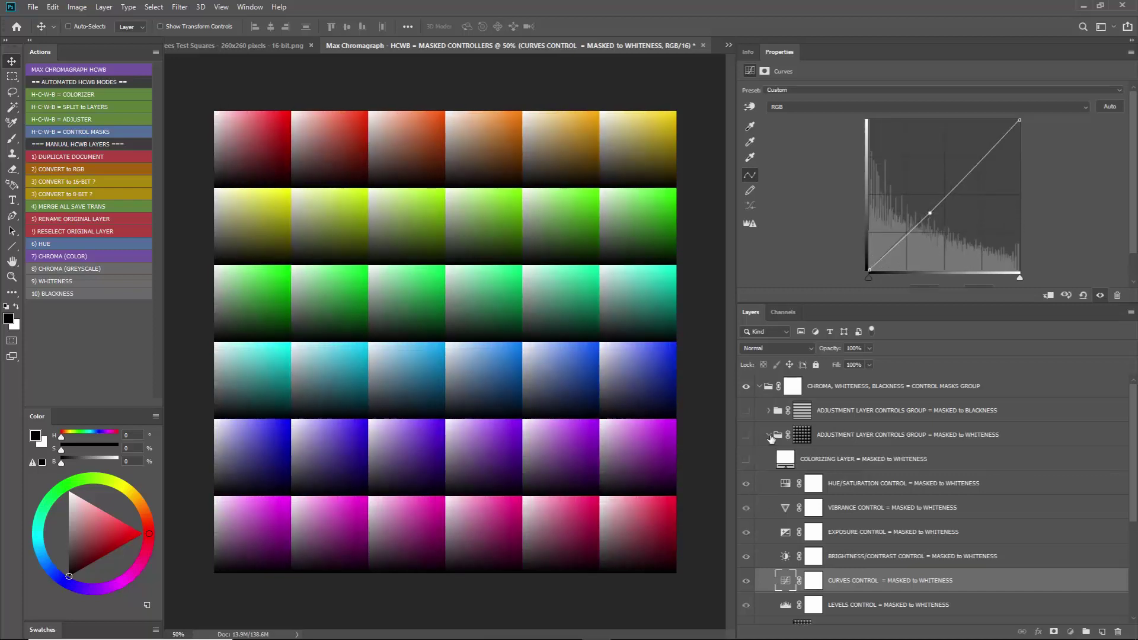
click(768, 436)
click(747, 411)
click(769, 410)
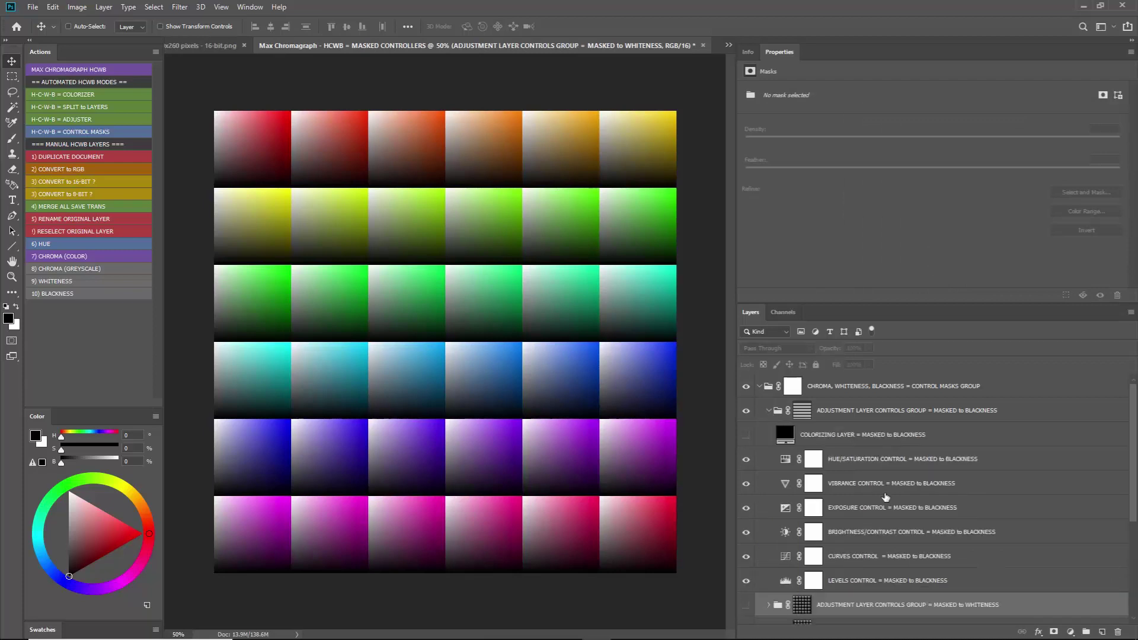
Step: Show the COLORIZING LAYER masked to BLACKNESS, try ff0000 for its fill, cancel the colour change and hide the layer again
click(746, 435)
double_click(782, 436)
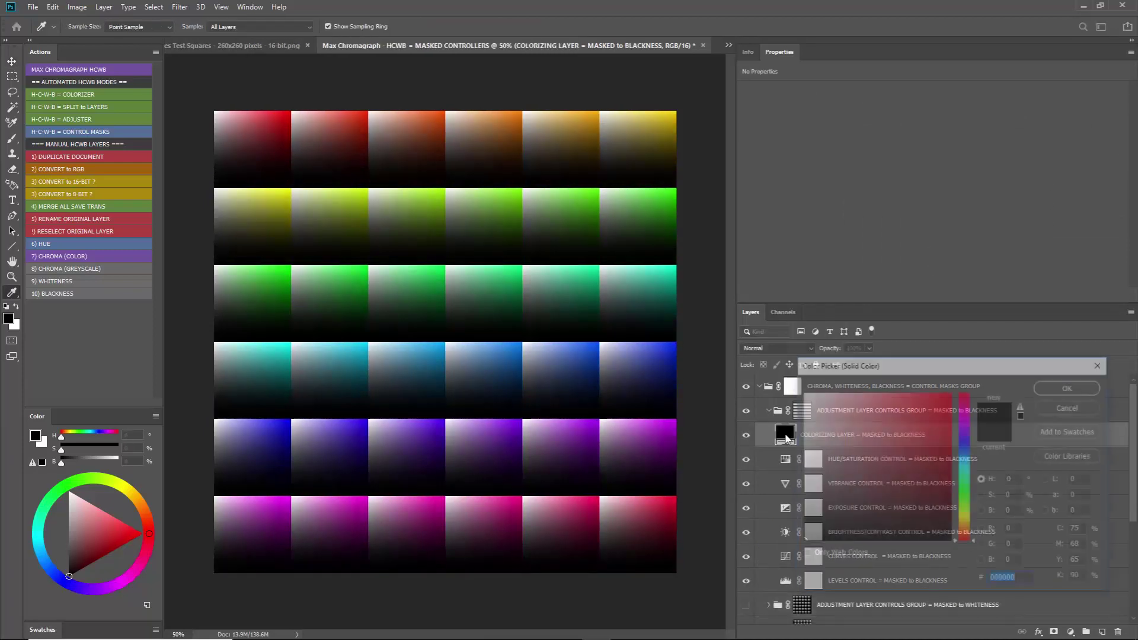
text(ff0000)
click(1070, 407)
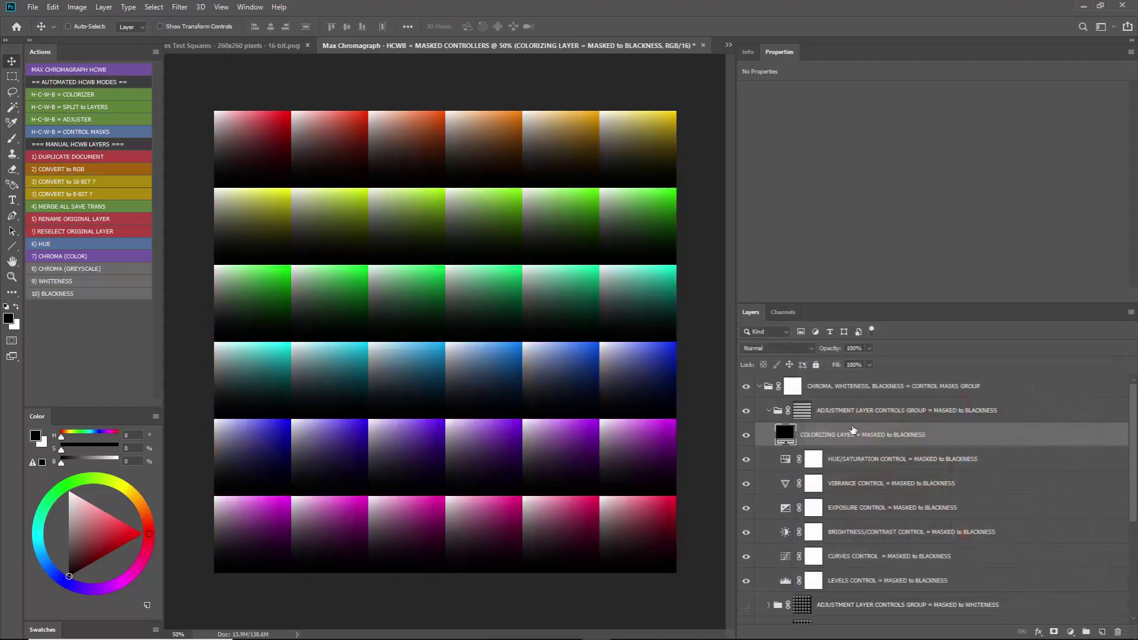
click(746, 436)
Step: Set the midtones of the LEVELS CONTROL masked to BLACKNESS to 0.86 and lower the middle of its CURVES CONTROL curve
click(858, 579)
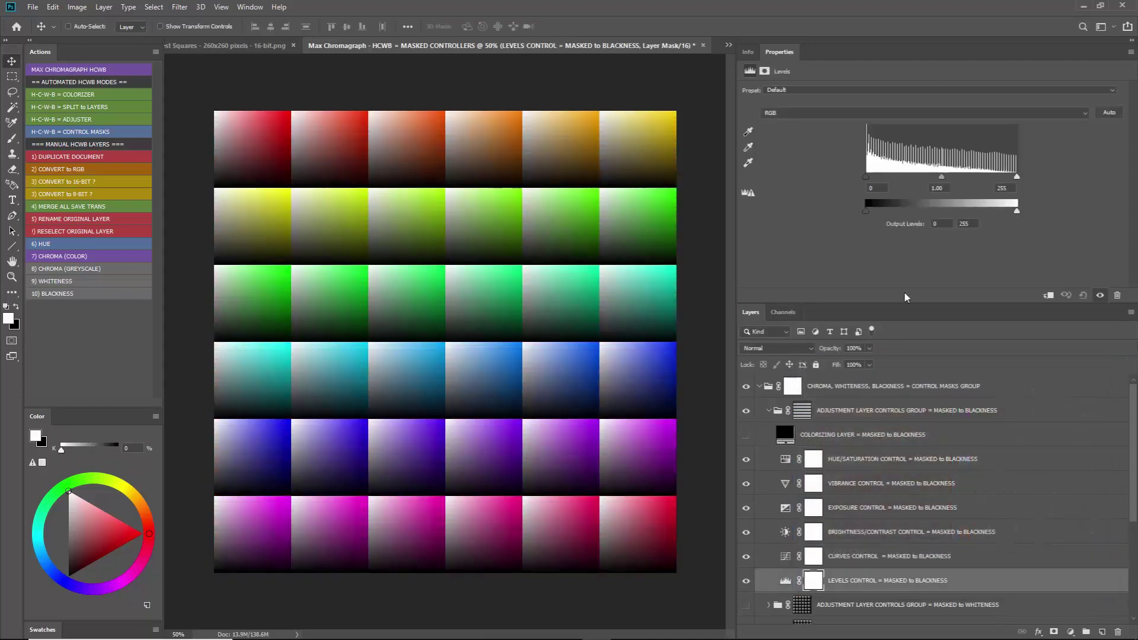
mouse_move(941, 176)
mouse_down()
mouse_move(982, 177)
mouse_move(886, 177)
mouse_move(948, 176)
mouse_up()
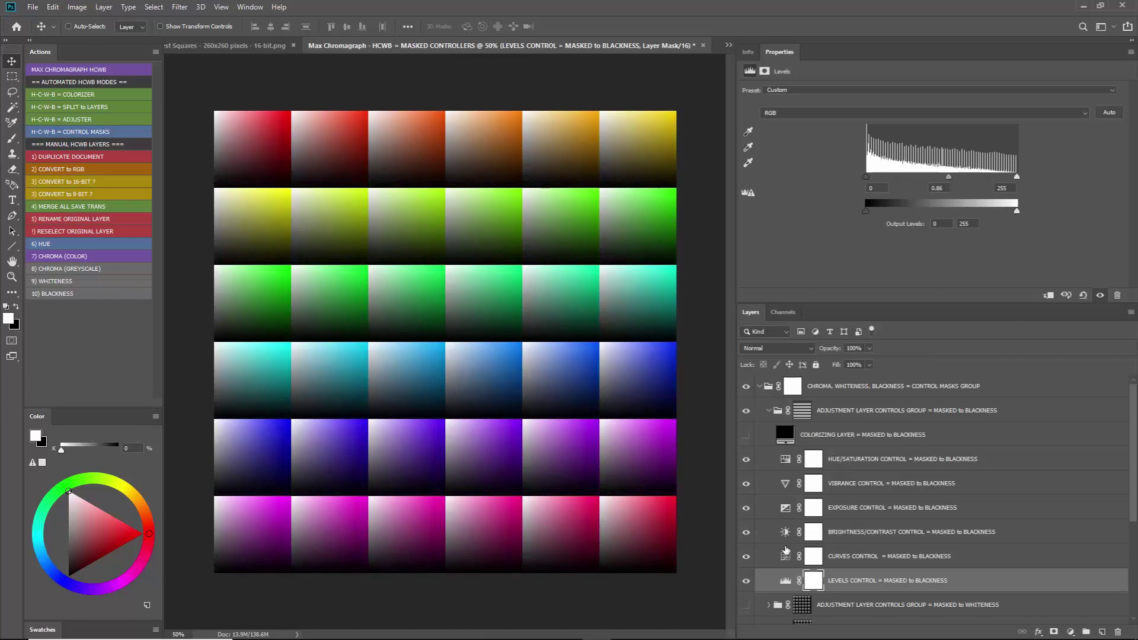
click(785, 556)
mouse_move(944, 205)
mouse_down()
mouse_move(957, 232)
mouse_move(907, 169)
mouse_move(937, 207)
mouse_up()
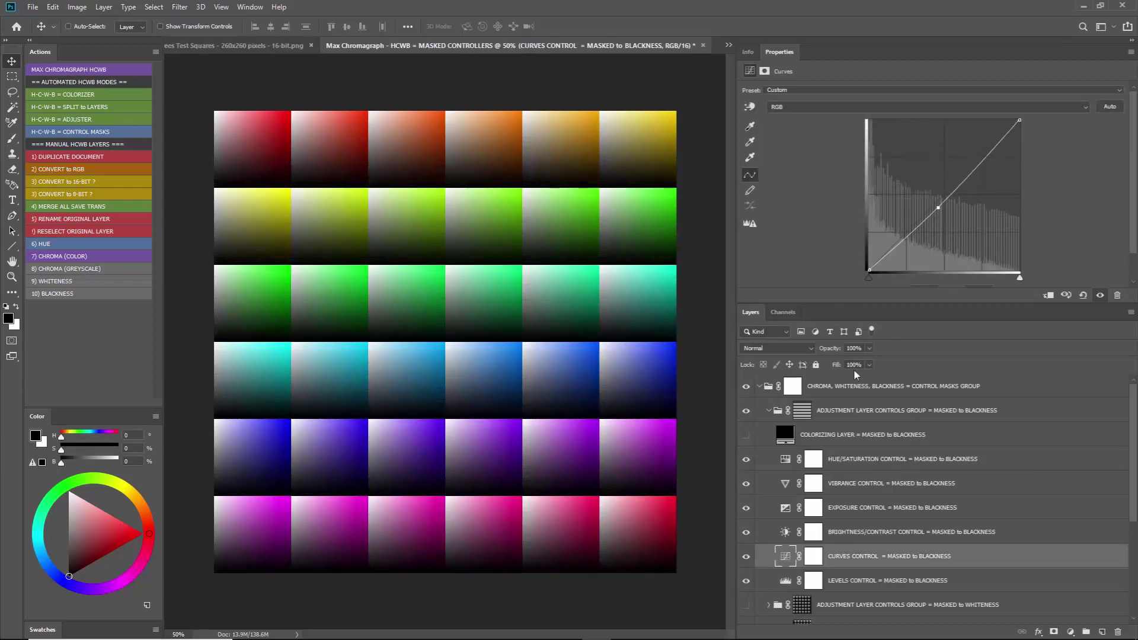
Step: Close the MASKED CONTROLLERS document without saving and run the 1) DUPLICATE DOCUMENT action on the test squares
click(703, 46)
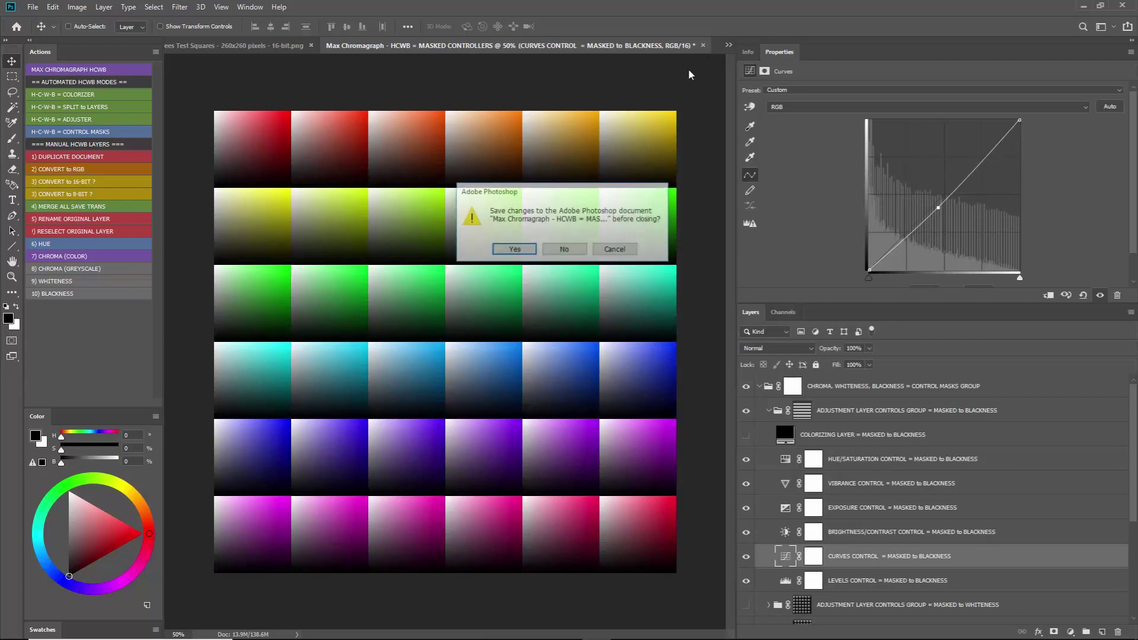
click(551, 253)
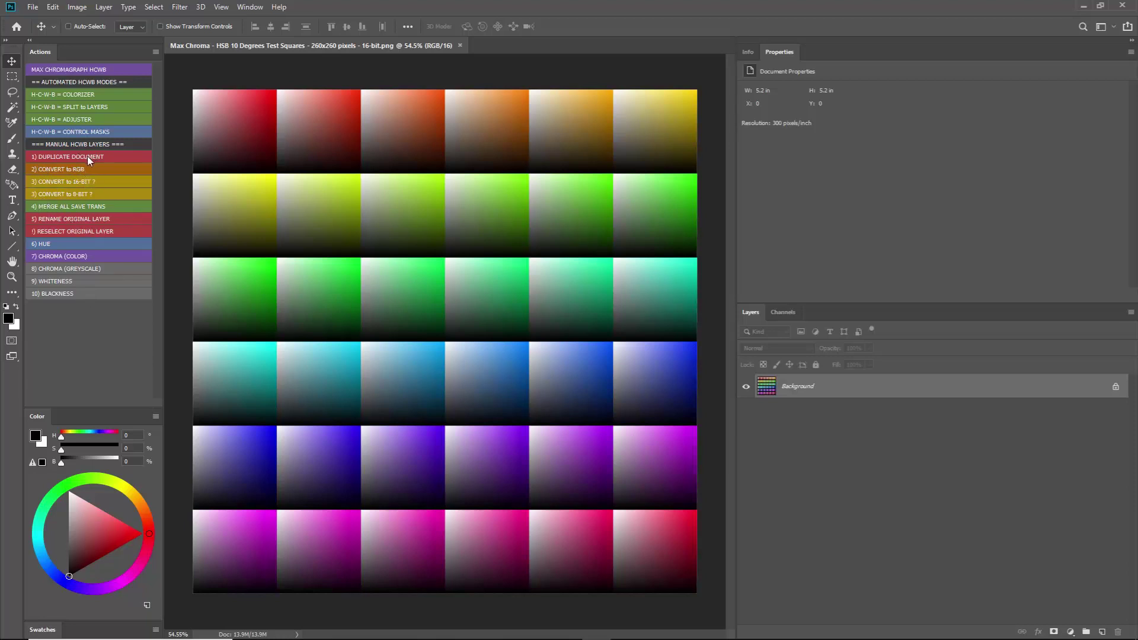
click(47, 155)
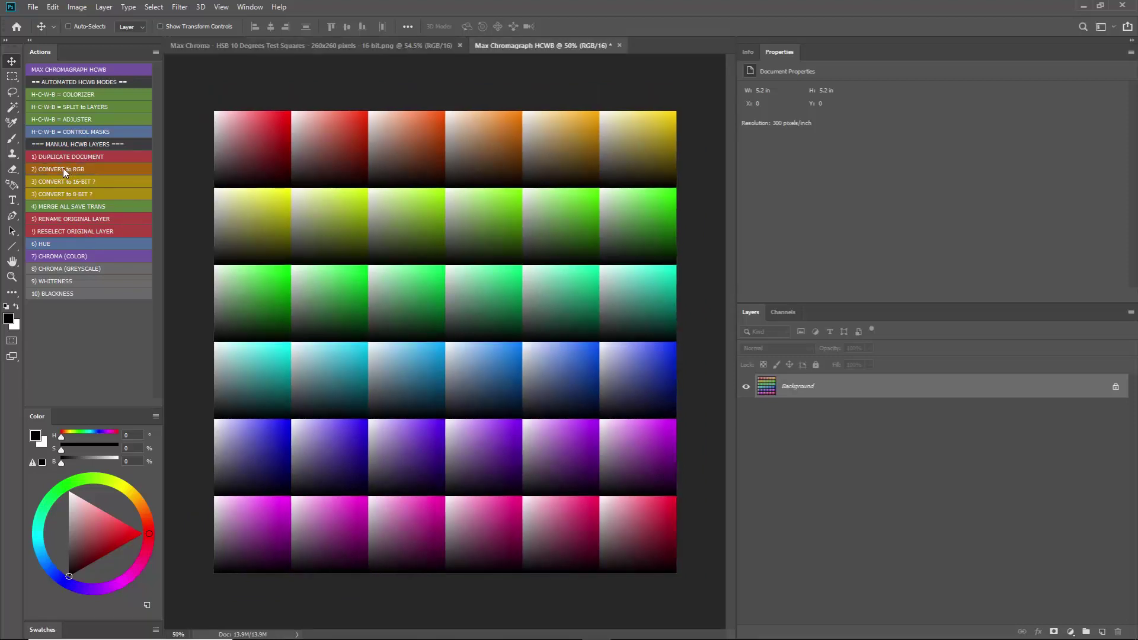
Step: Check the duplicate's colour mode and bit depth, keeping it in RGB Color
click(77, 7)
mouse_move(154, 25)
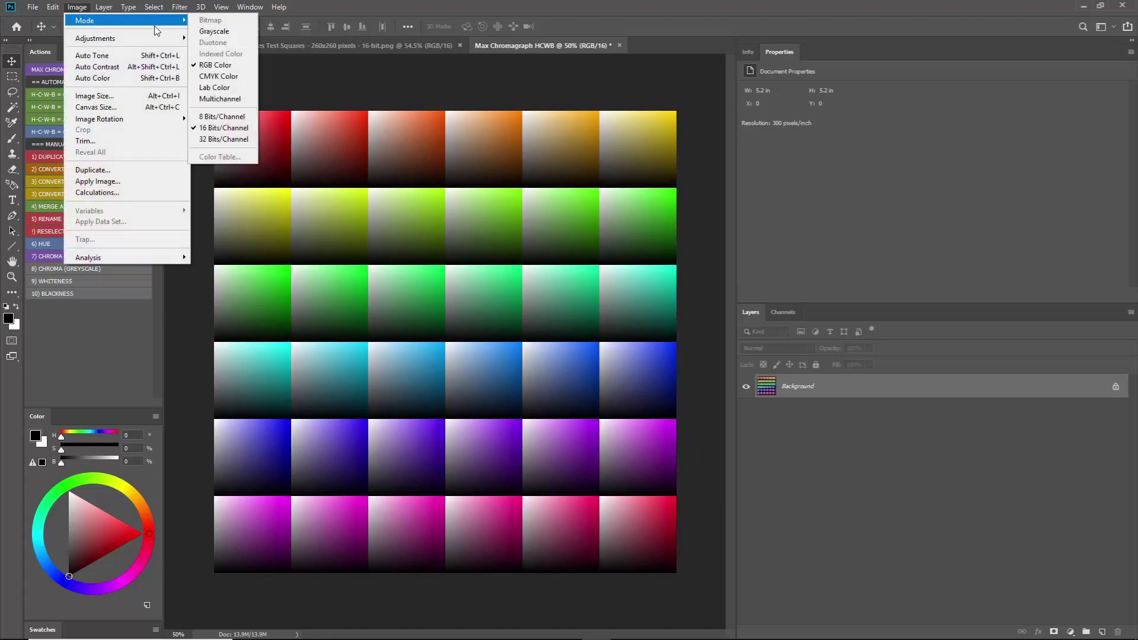
click(216, 65)
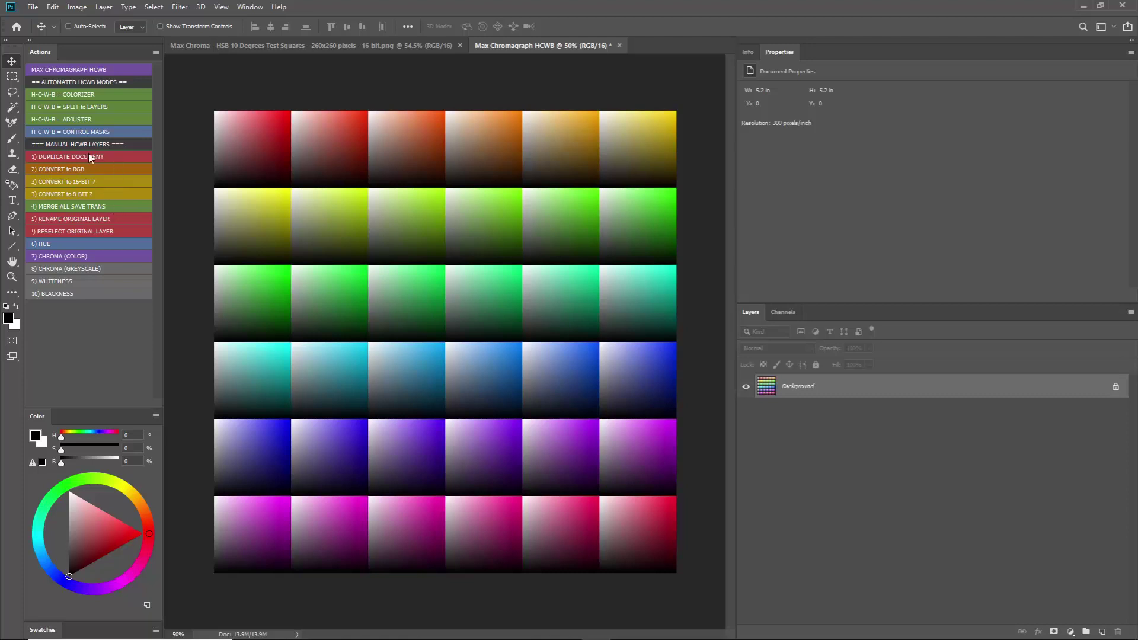
Step: Run the manual actions 4) MERGE ALL SAVE TRANS, continuing past its merge warning, 5) RENAME ORIGINAL LAYER and 6) HUE
click(109, 205)
drag(515, 195, 383, 236)
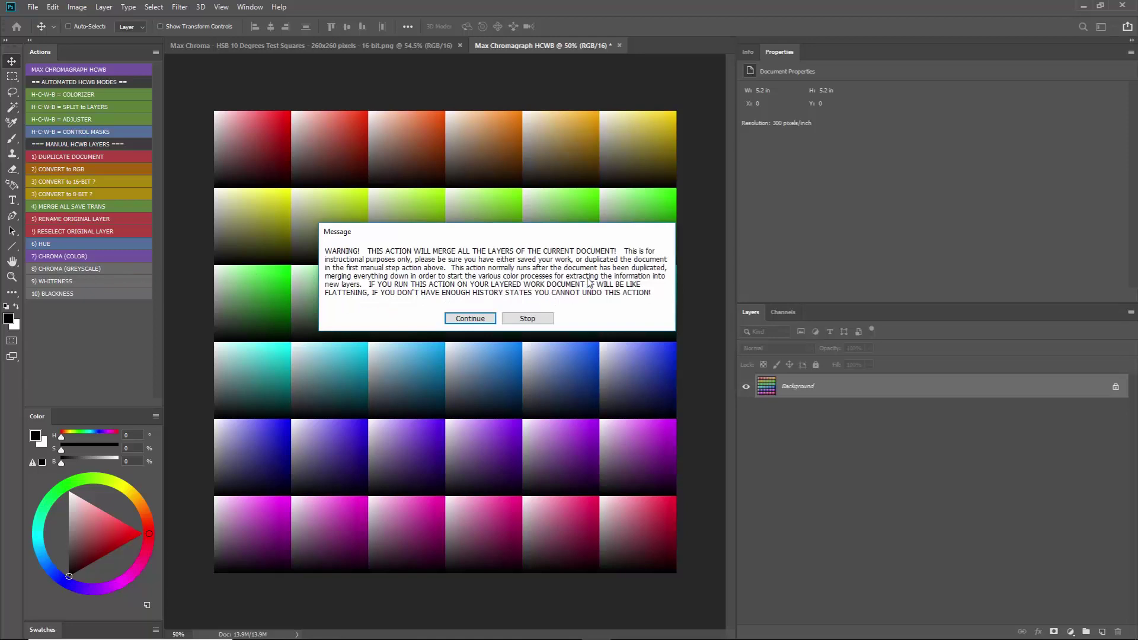
click(470, 320)
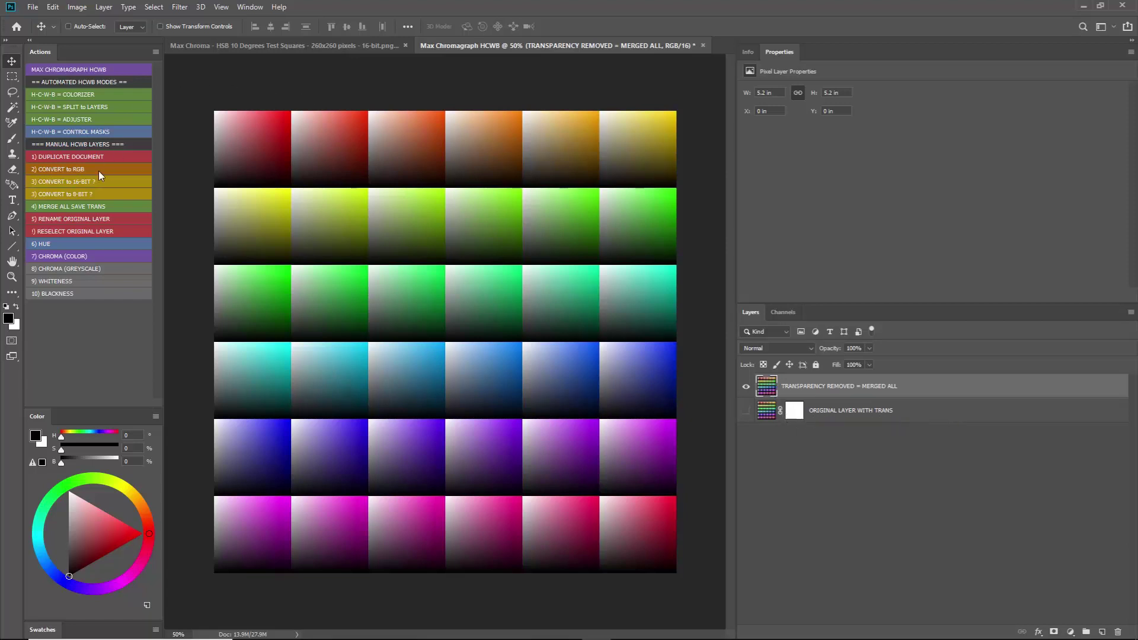
click(64, 219)
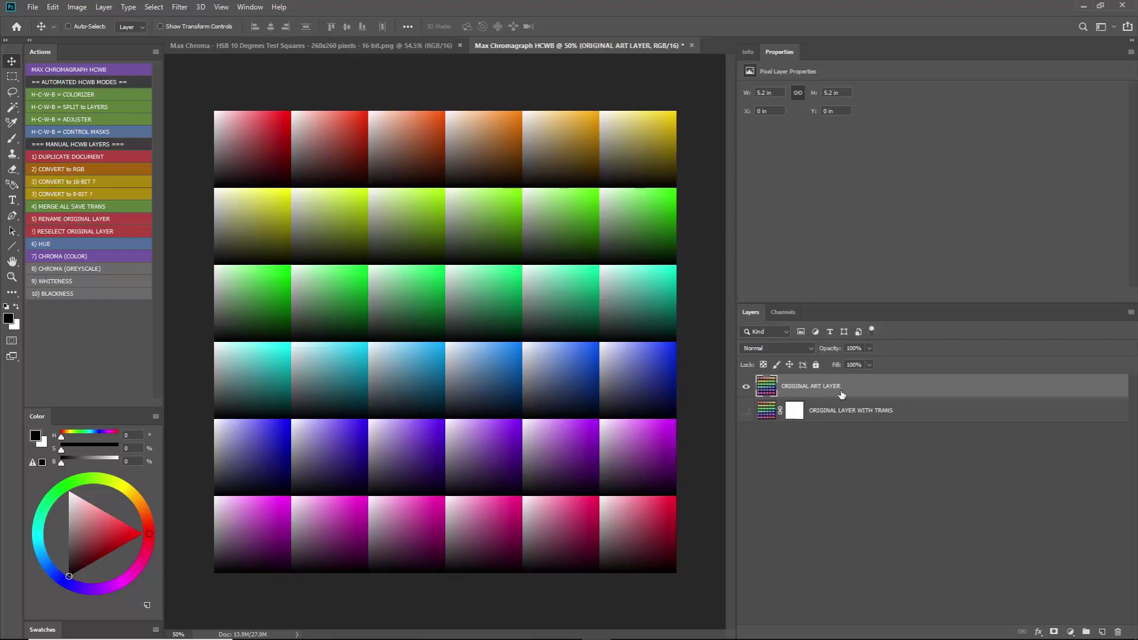
click(52, 244)
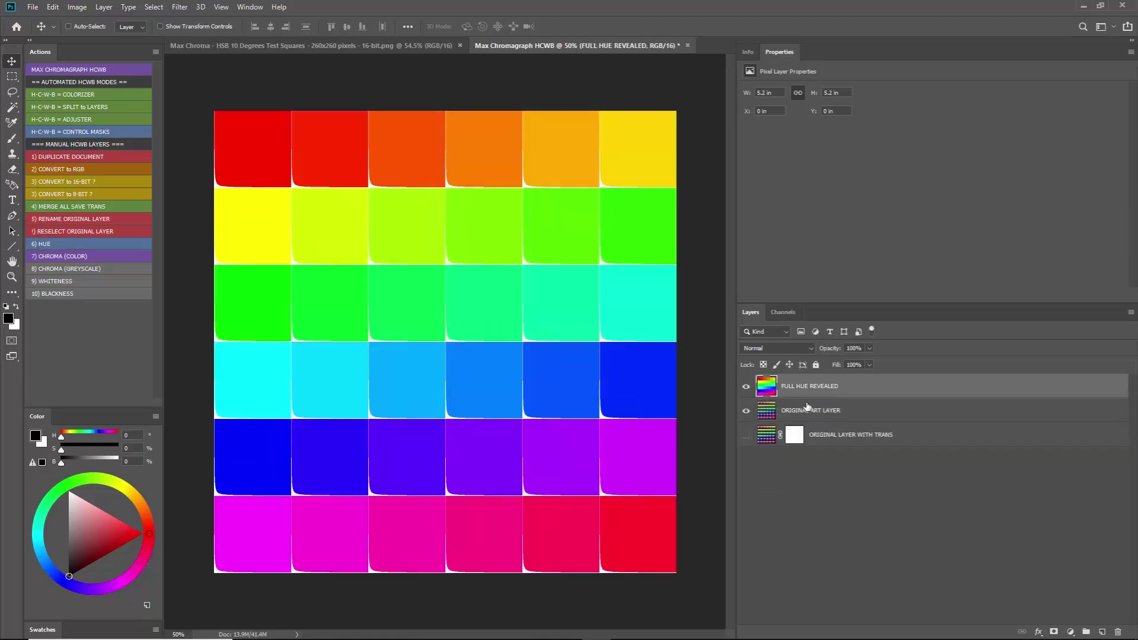
Step: Turn off Button Mode for the actions, examine the recorded commands inside 6) HUE, and restore Button Mode
click(155, 54)
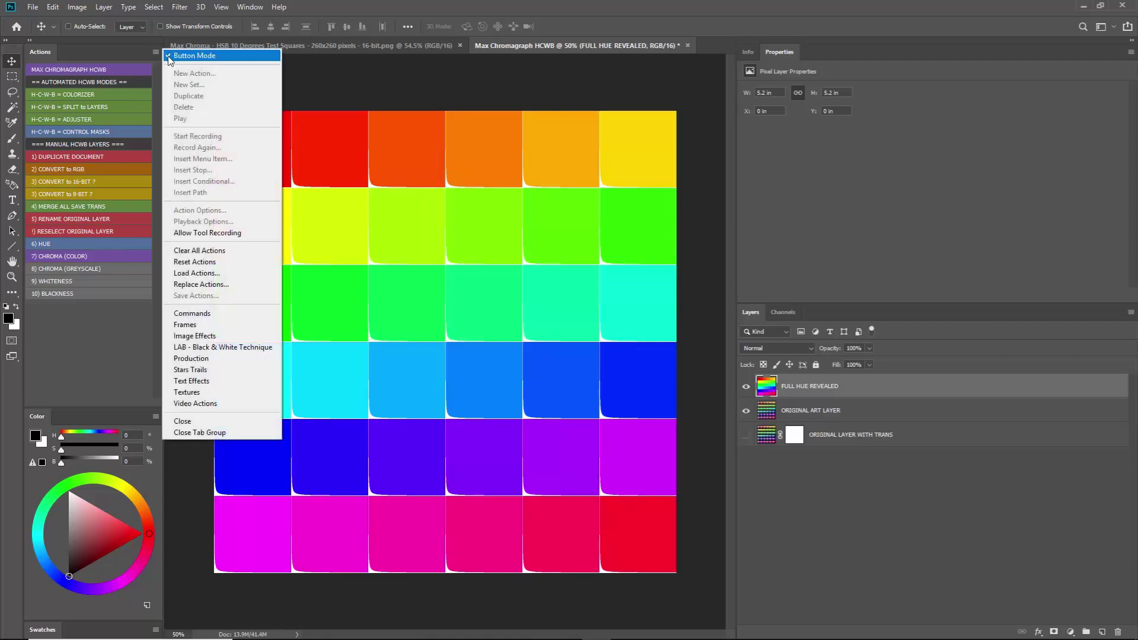
click(171, 57)
click(64, 246)
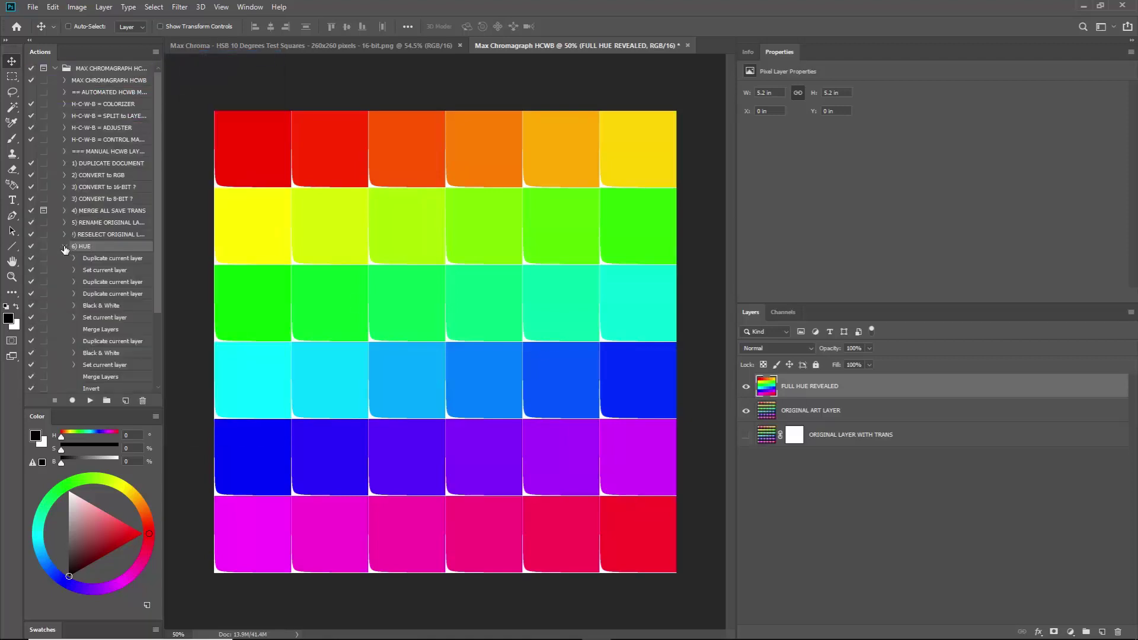
drag(161, 243, 244, 247)
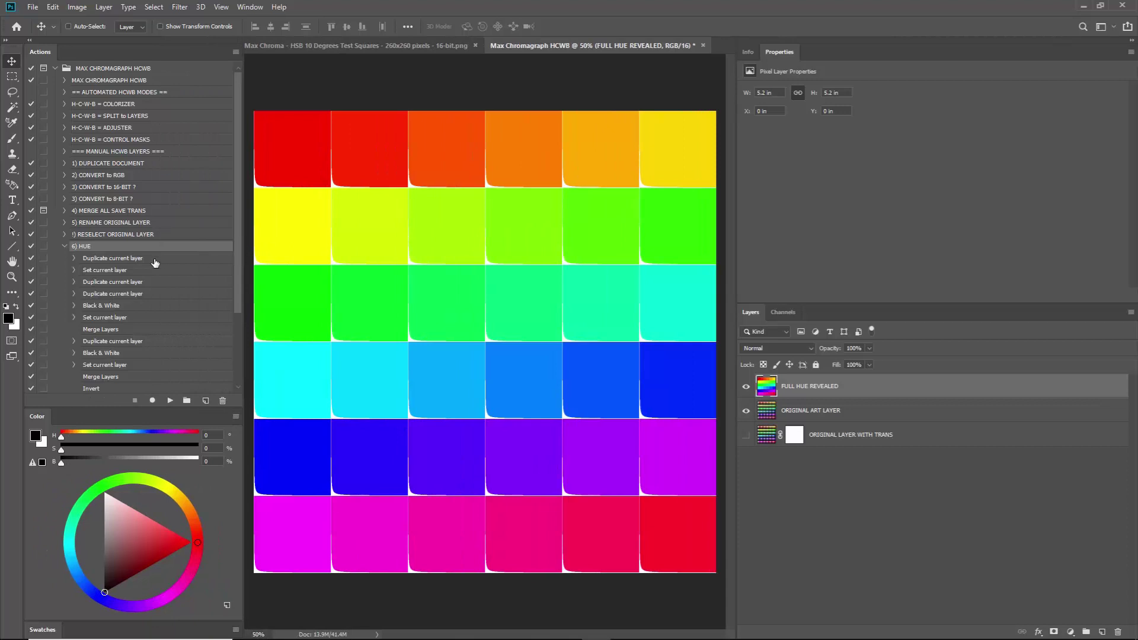
scroll(154, 264, down, 3)
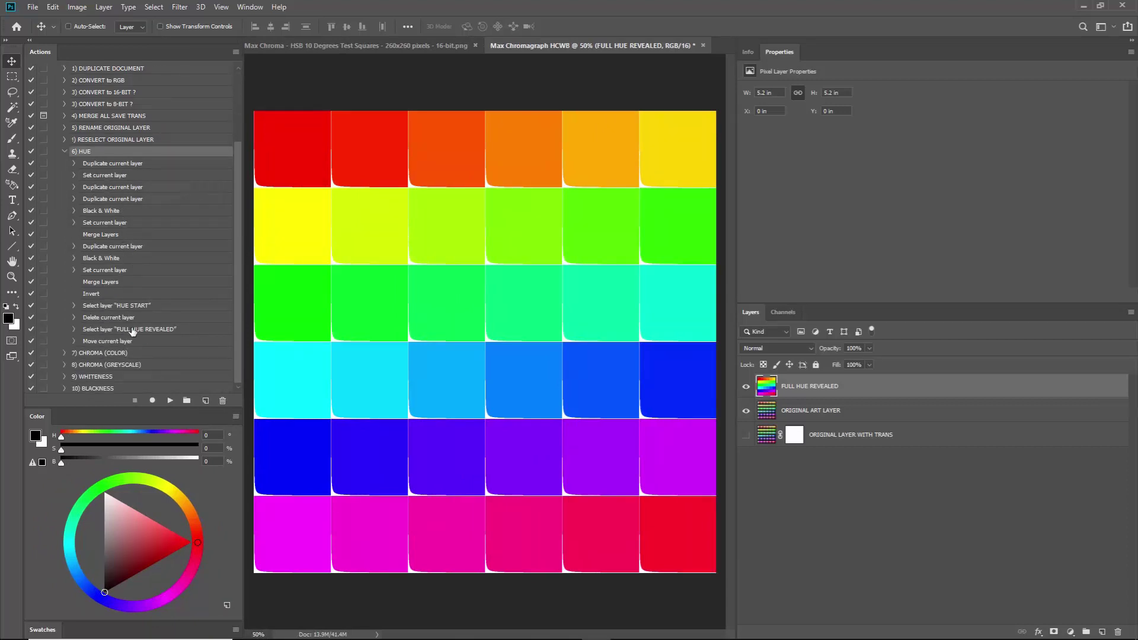
click(64, 151)
click(235, 55)
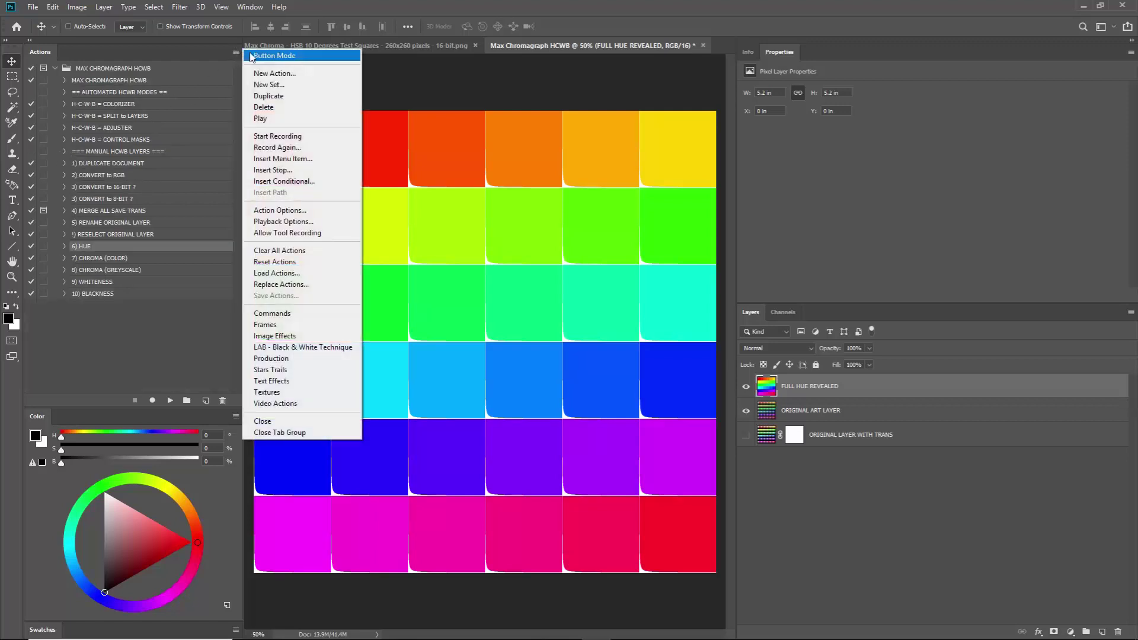
click(260, 48)
drag(241, 97, 156, 107)
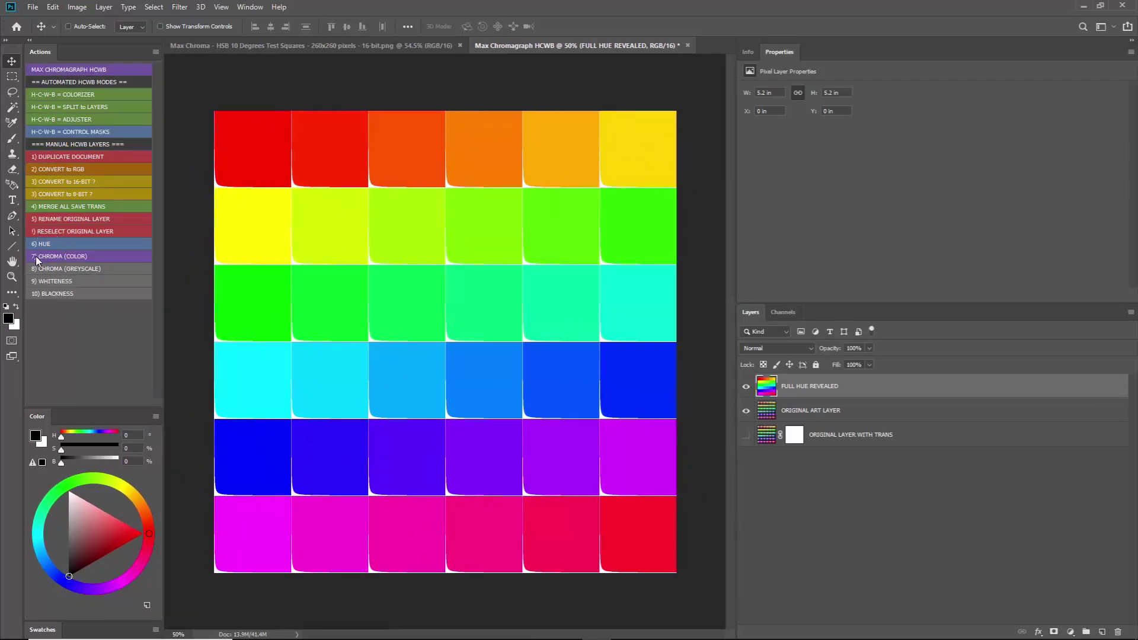
Step: Run 7) CHROMA (COLOR) and 8) CHROMA (GREYSCALE), reselecting the original art layer with the RESELECT ORIGINAL LAYER action before each
click(41, 228)
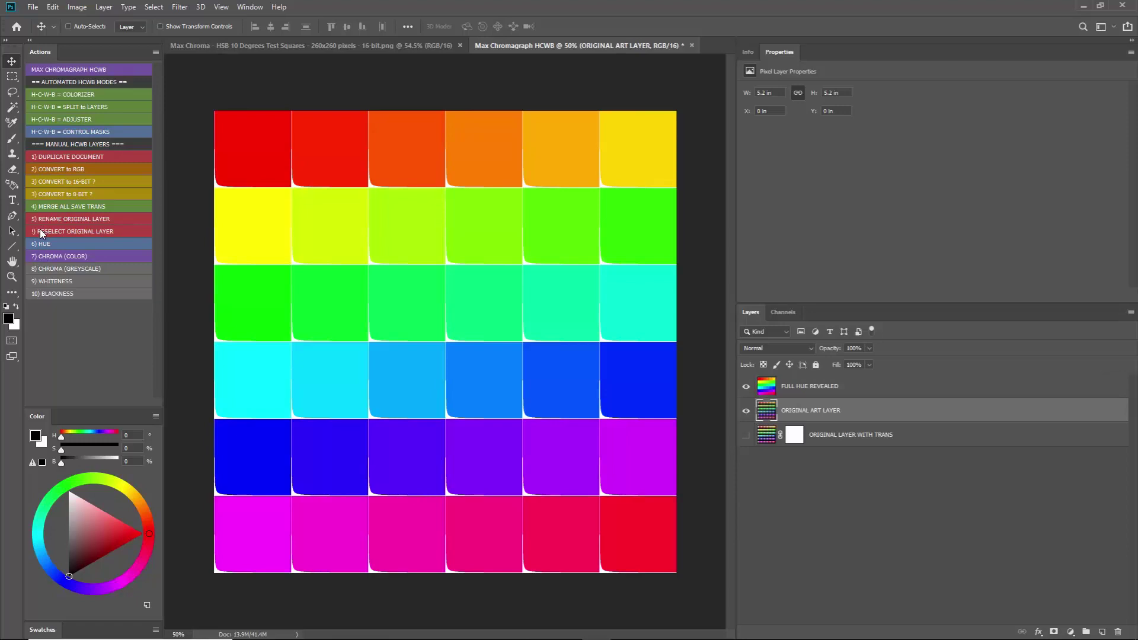
click(50, 257)
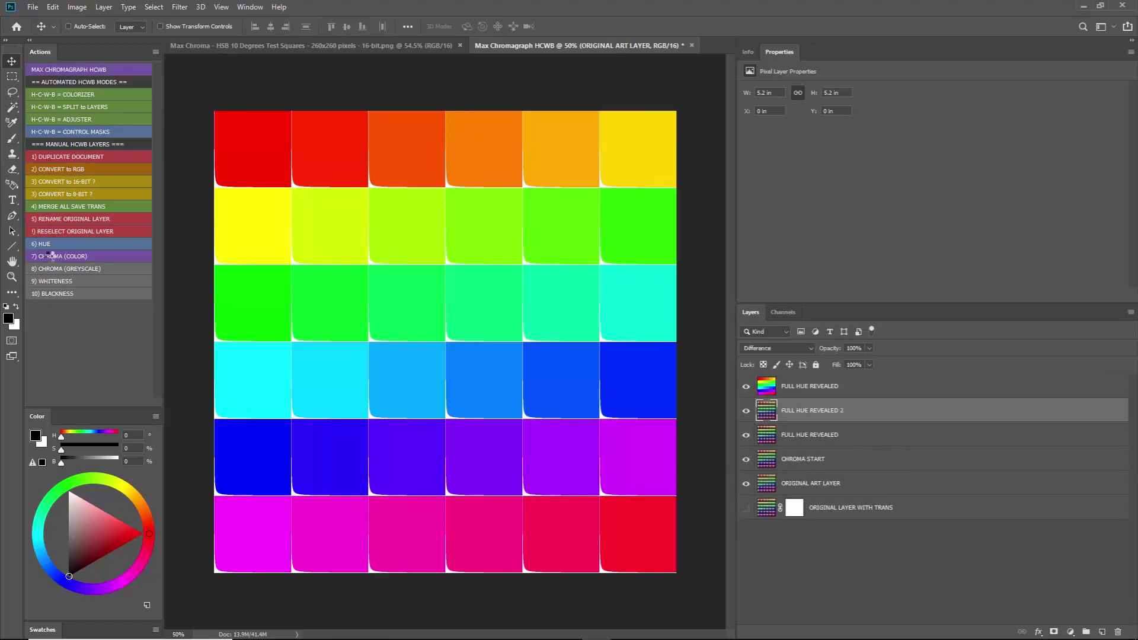
click(63, 231)
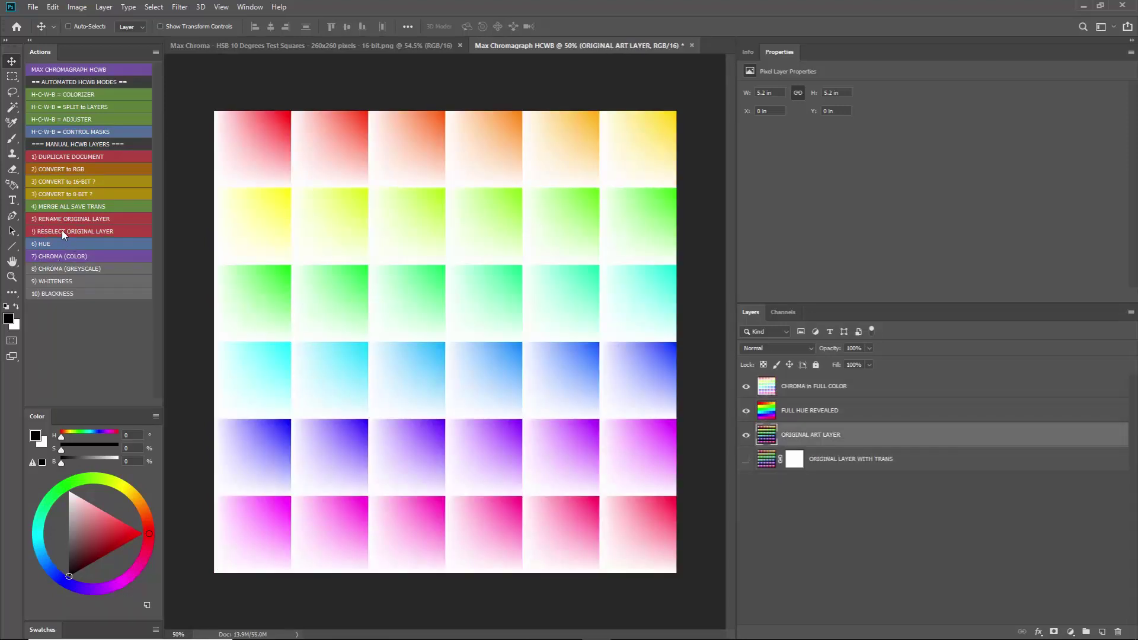
click(54, 267)
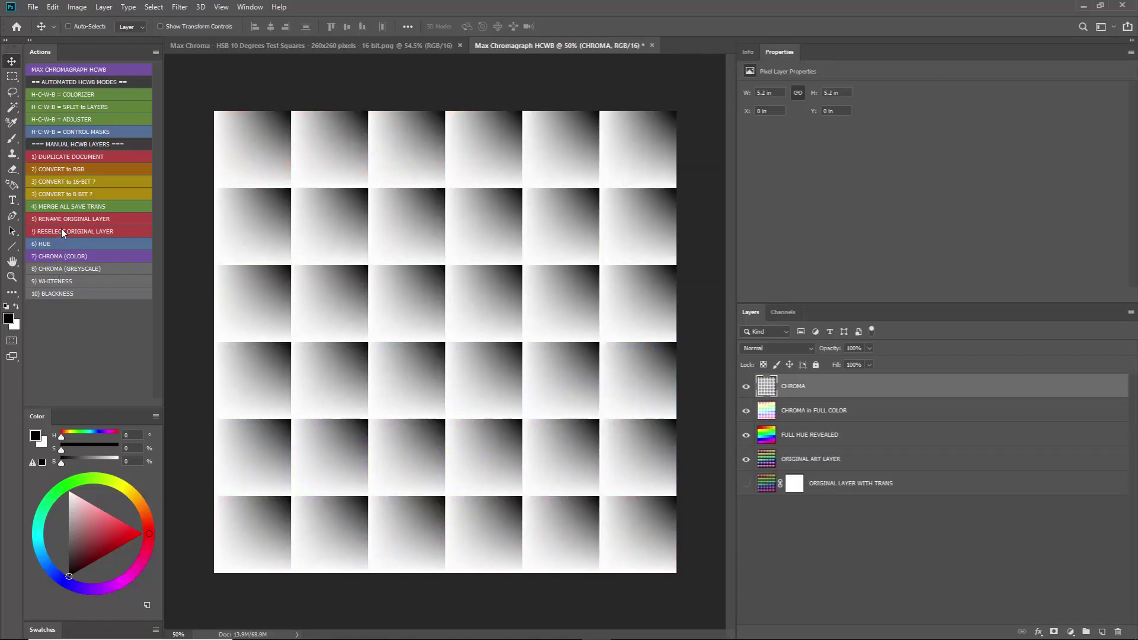
Step: Run the manual actions 9) WHITENESS and 10) BLACKNESS, reselecting the original art layer with the RESELECT ORIGINAL LAYER action before each
click(61, 231)
click(54, 279)
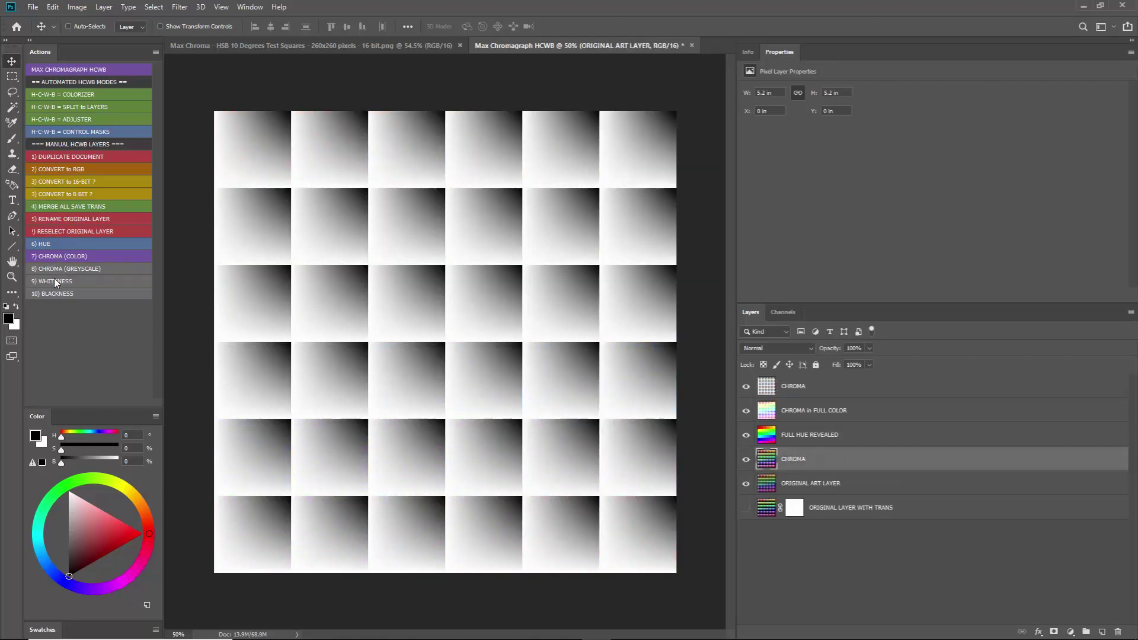
click(70, 229)
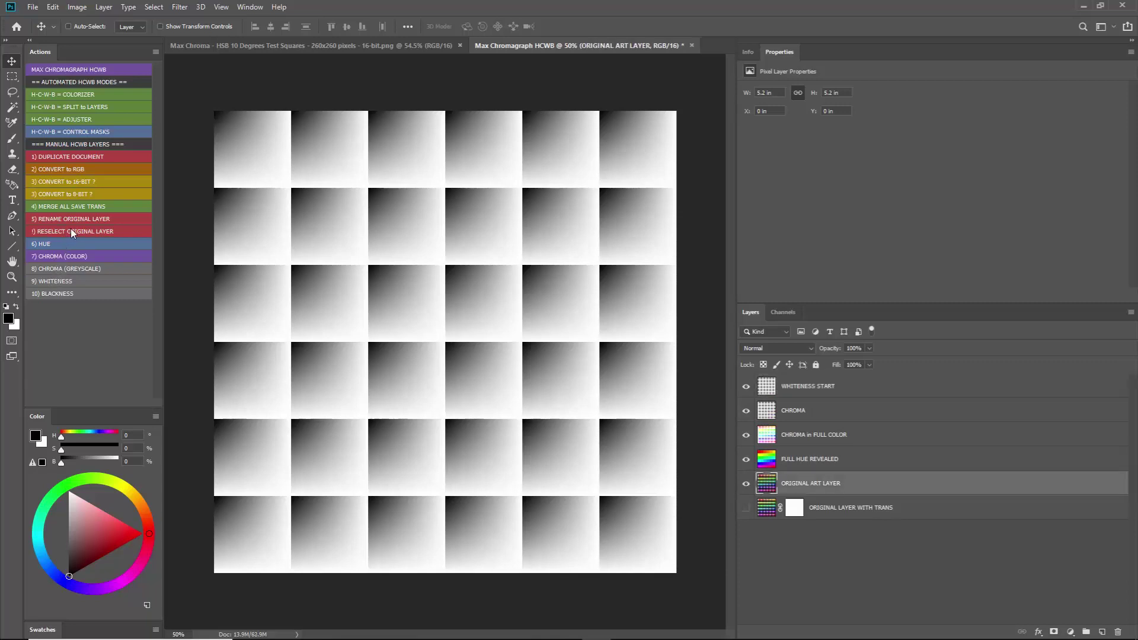
click(62, 294)
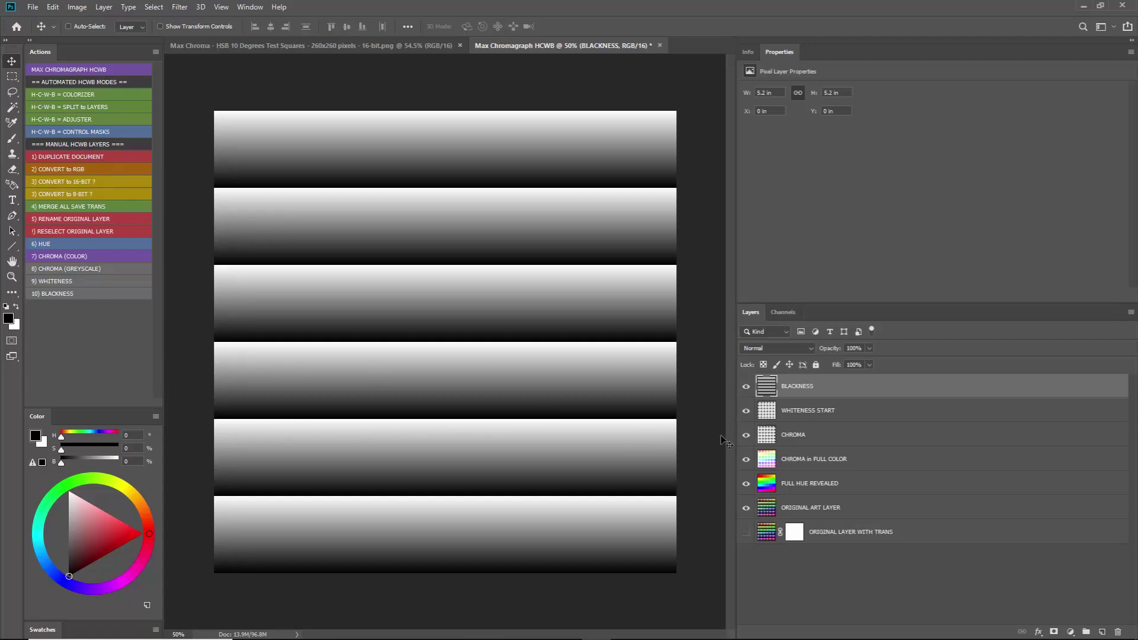
Step: Hide the BLACKNESS, WHITENESS START, CHROMA, CHROMA in FULL COLOR and FULL HUE REVEALED layers, and select ORIGINAL ART LAYER
drag(746, 386, 747, 460)
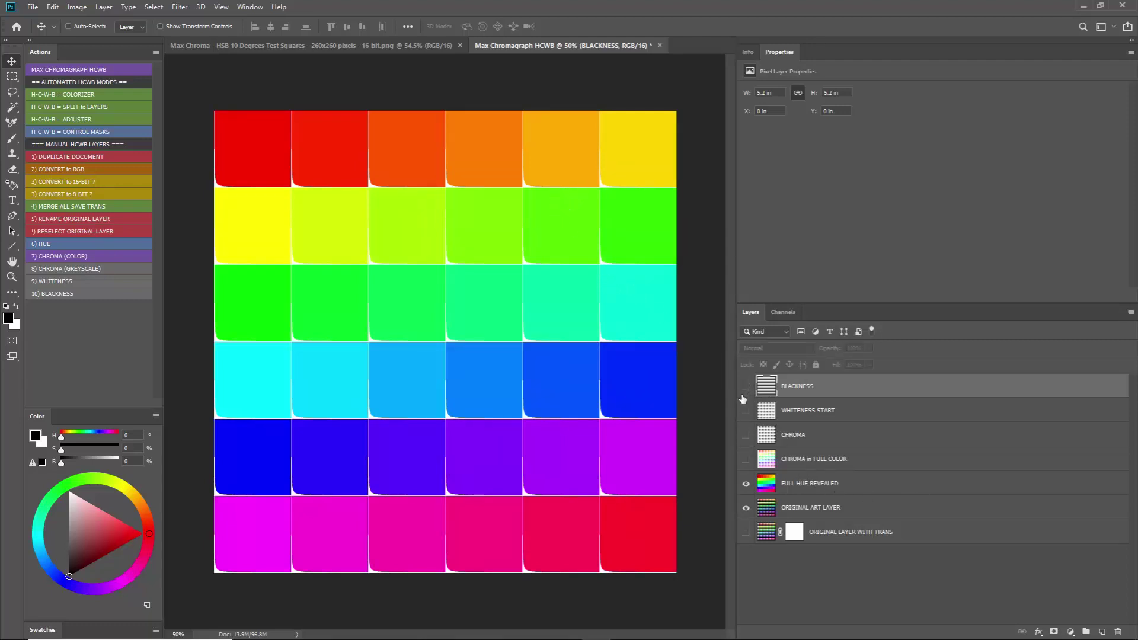
click(817, 438)
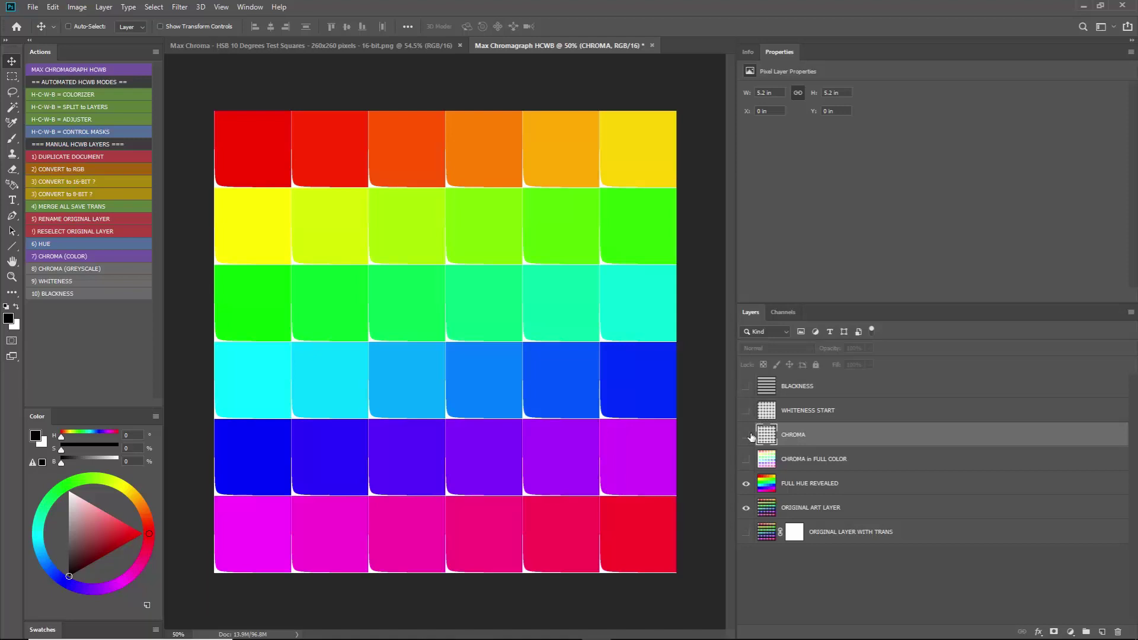
click(746, 483)
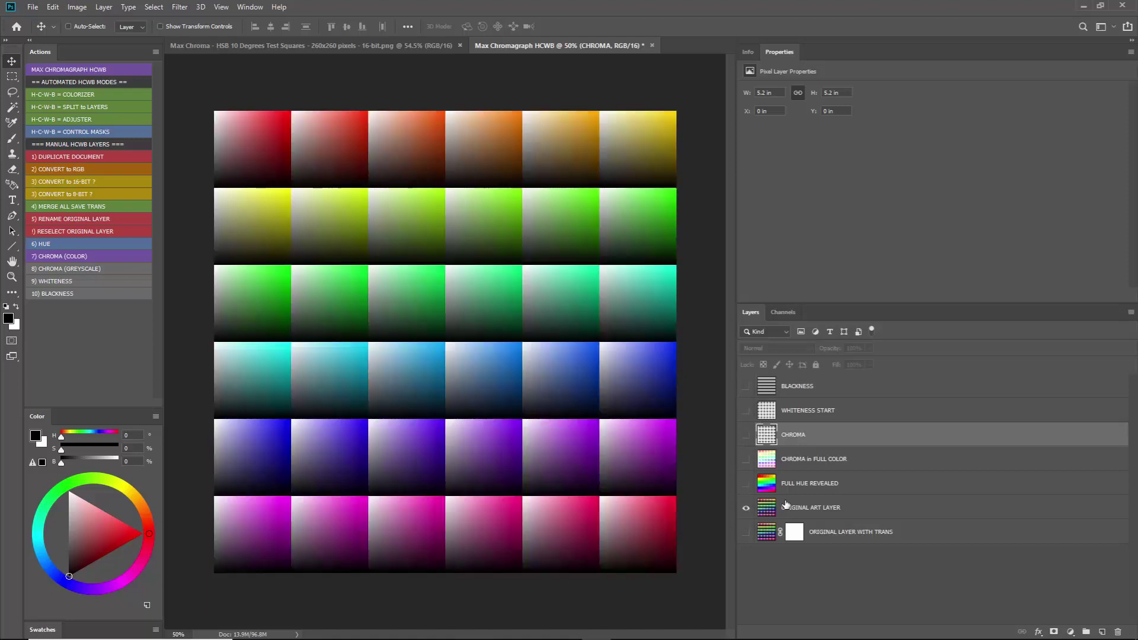
click(791, 509)
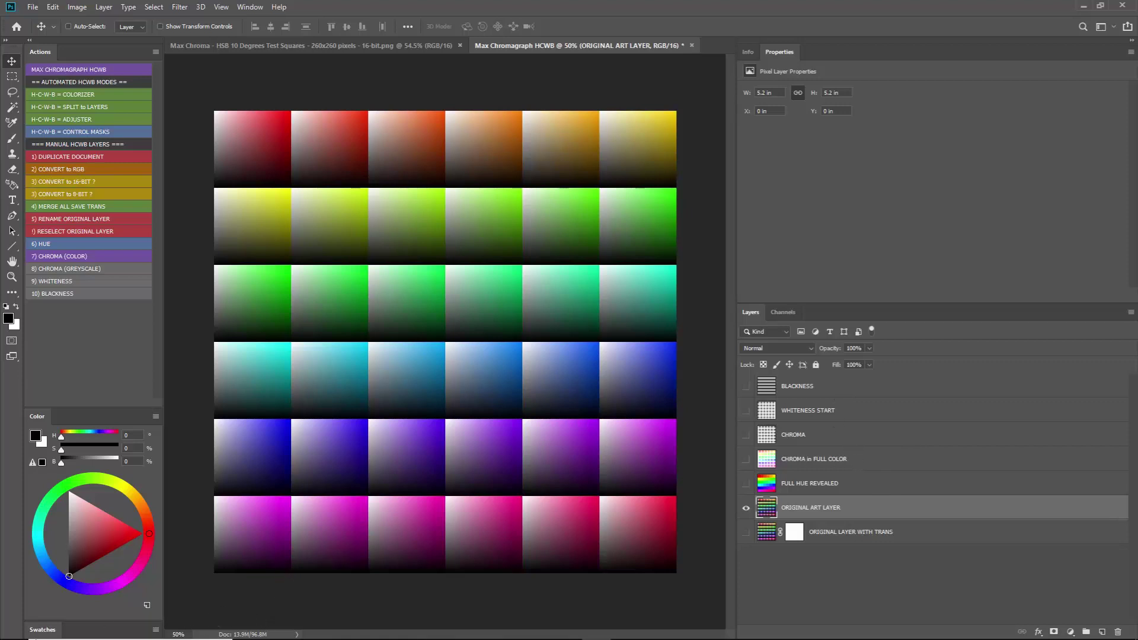
Step: Switch to Chrome and look over the Max Chromagraph HCWB Actions product page on Payhip
mouse_move(155, 639)
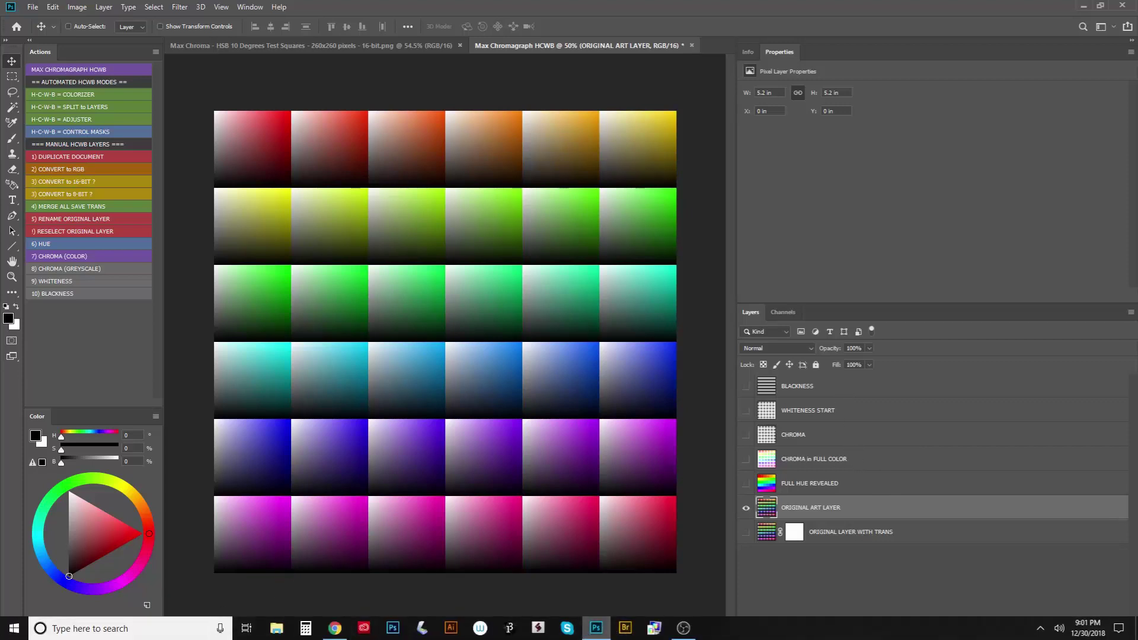
click(335, 628)
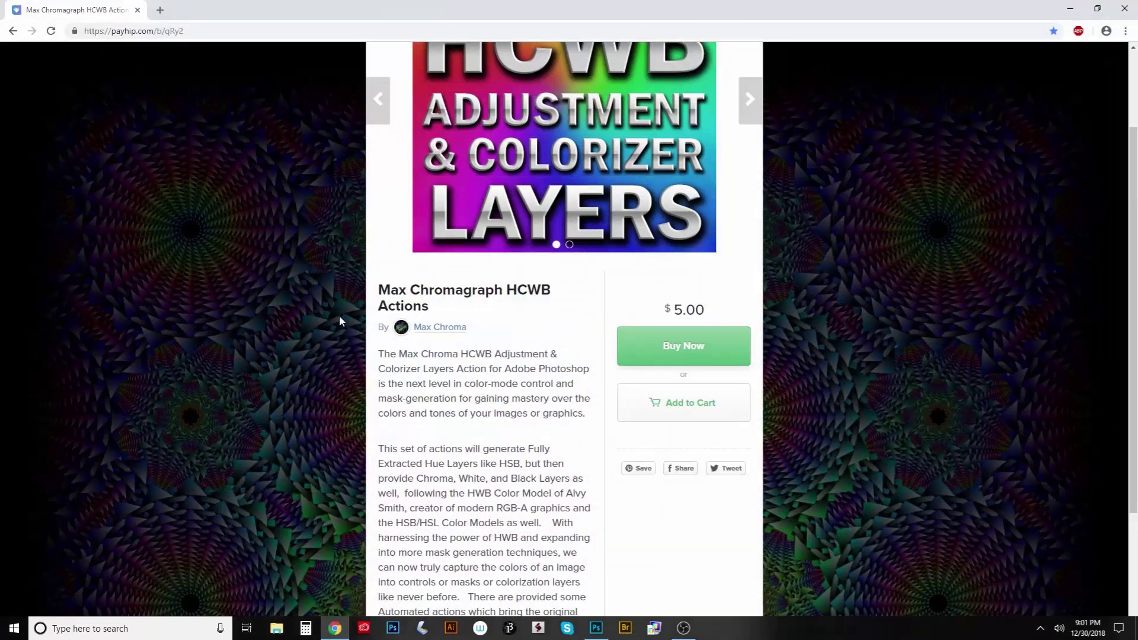
scroll(225, 152, up, 2)
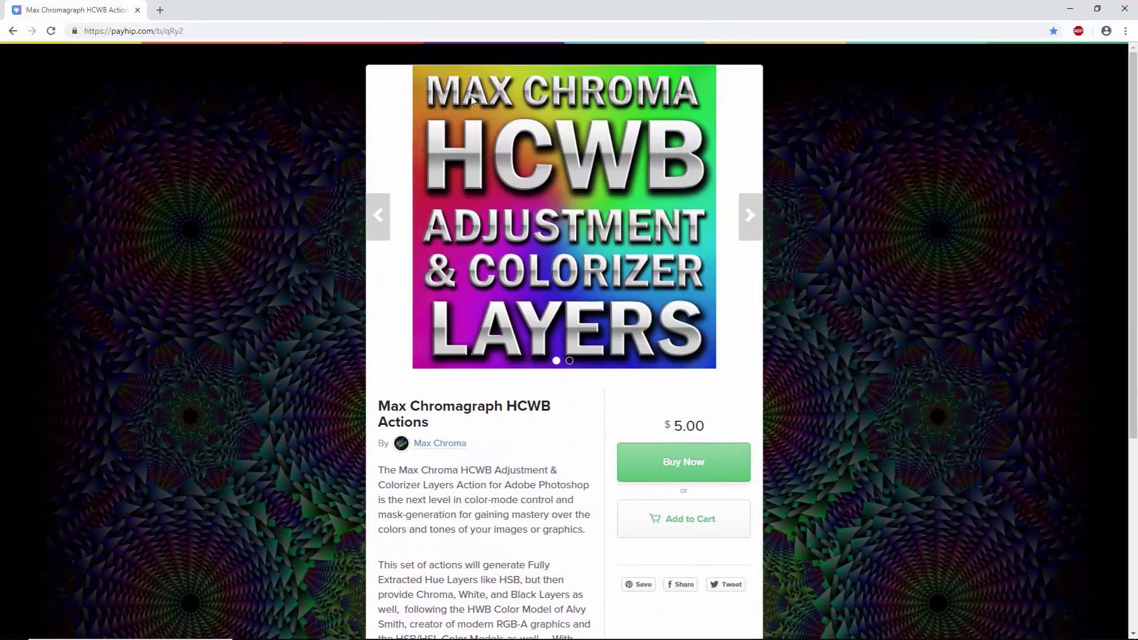
scroll(456, 398, down, 4)
scroll(456, 398, up, 4)
Step: Go to the Max Chroma store page and examine the HCWB Custom Color Range product's preview images and description
click(438, 451)
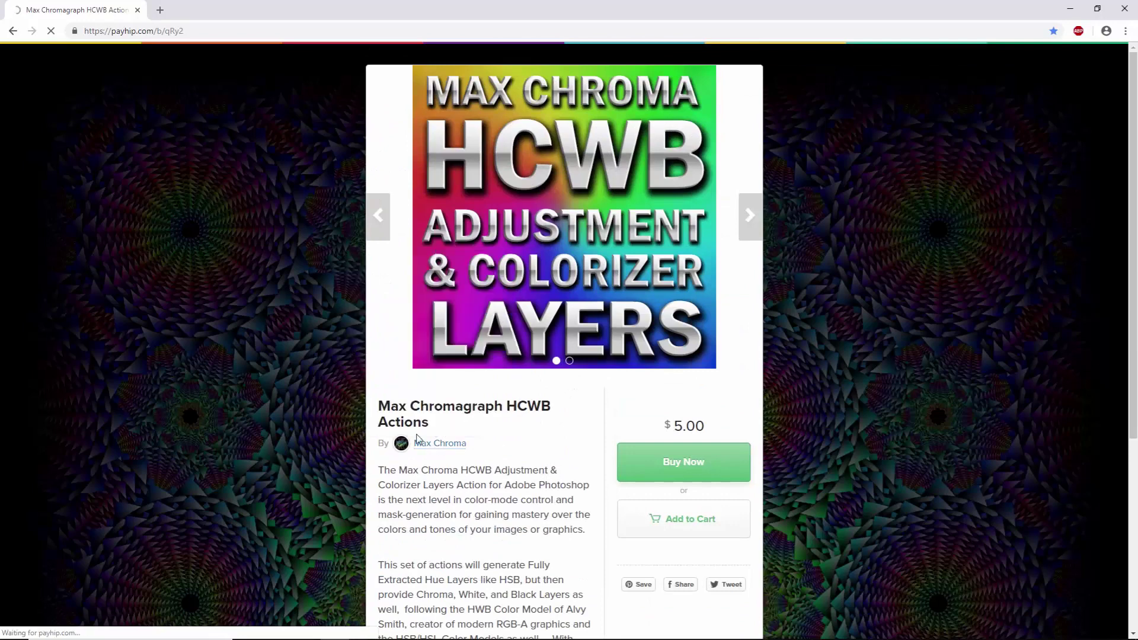
scroll(265, 319, down, 2)
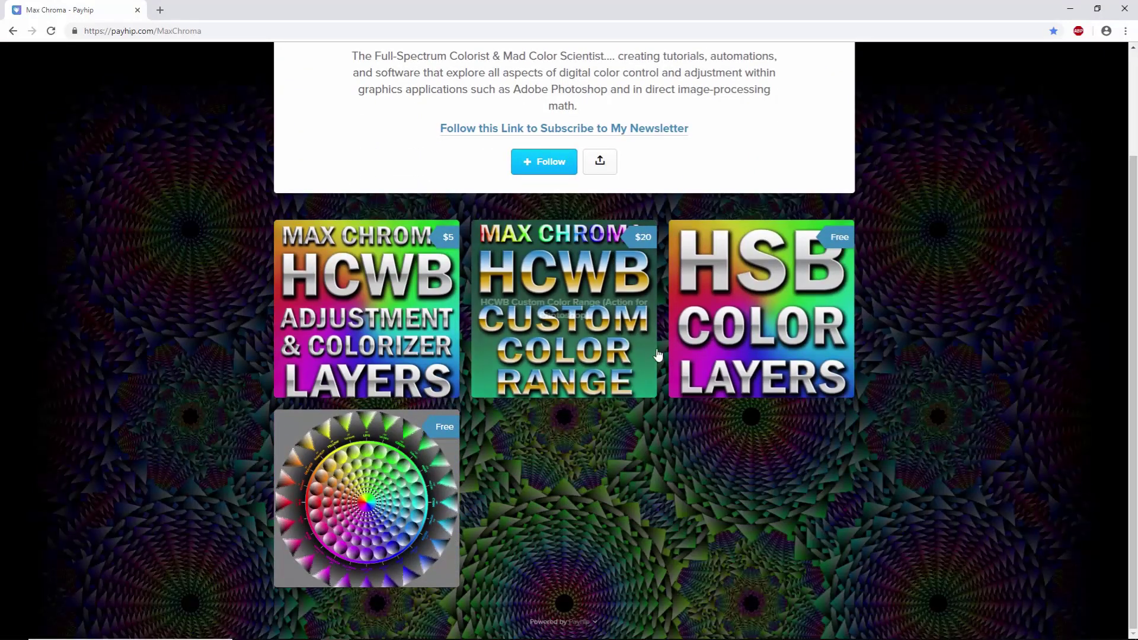
click(565, 345)
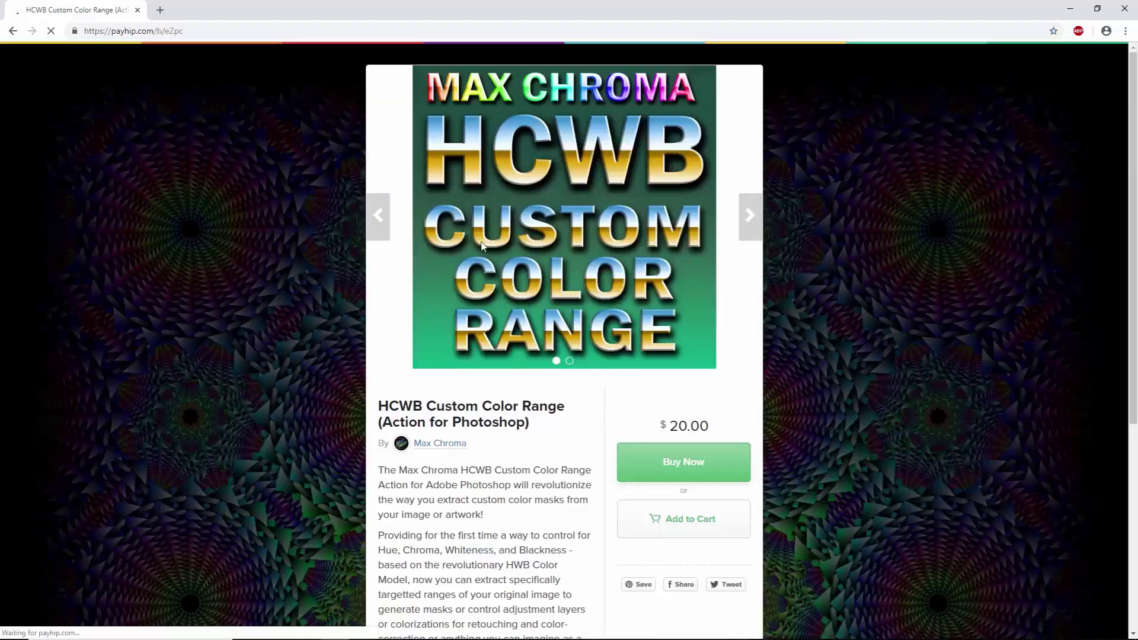
click(745, 236)
scroll(729, 195, down, 4)
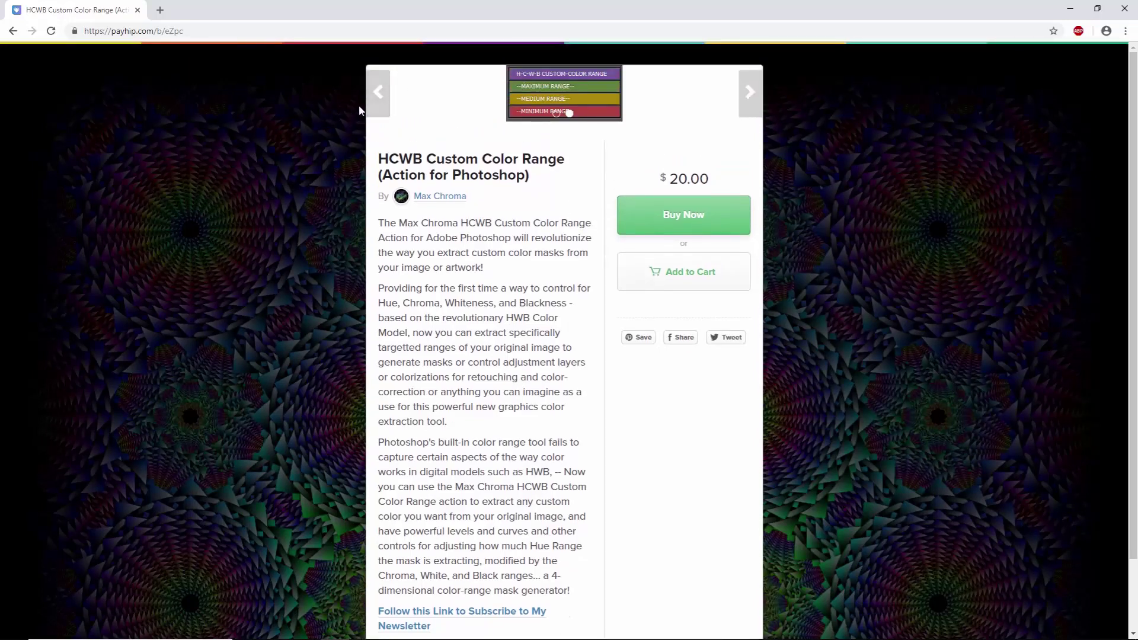
click(376, 94)
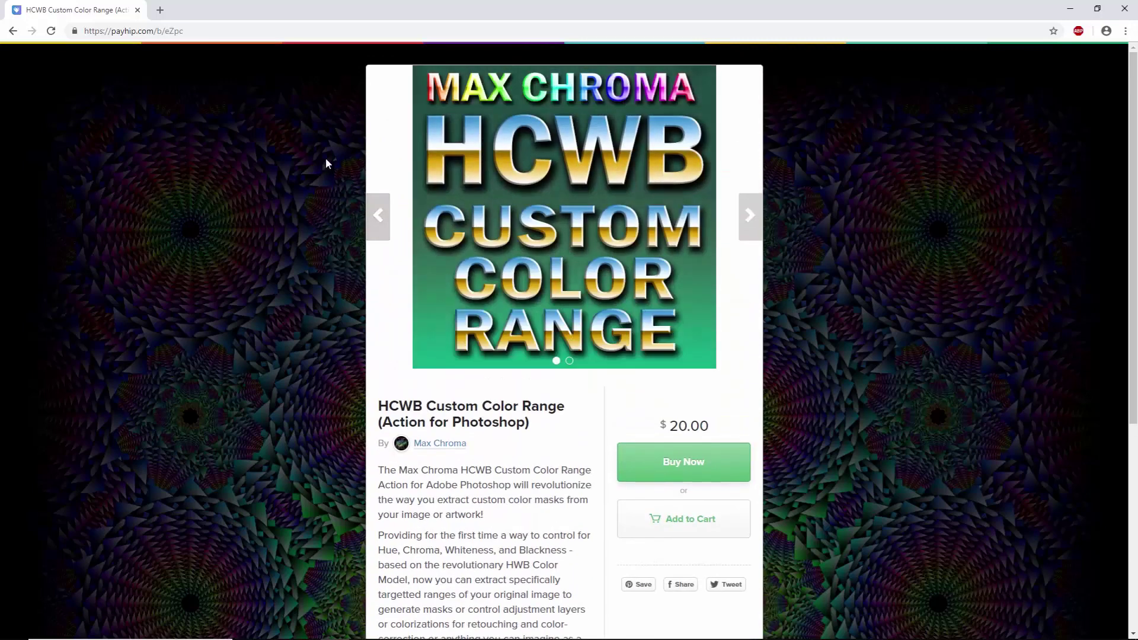
Step: Return to the Max Chroma store page and examine the free HWB COLOR WHEEL 8-BIT PNG product page
click(51, 33)
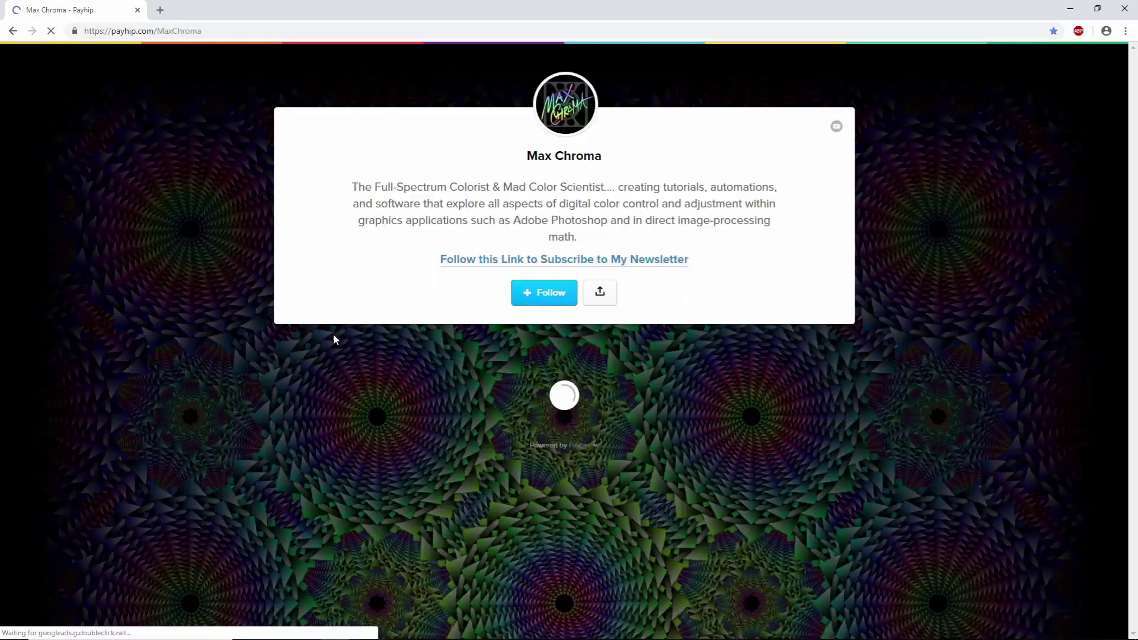
scroll(329, 332, down, 2)
click(390, 478)
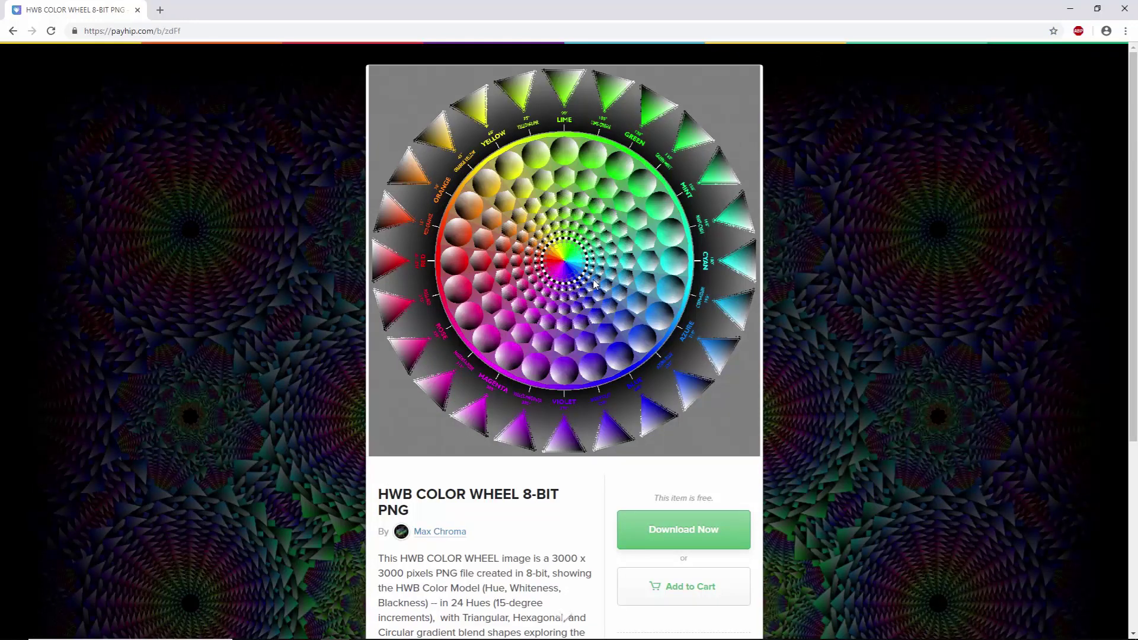
scroll(591, 386, down, 2)
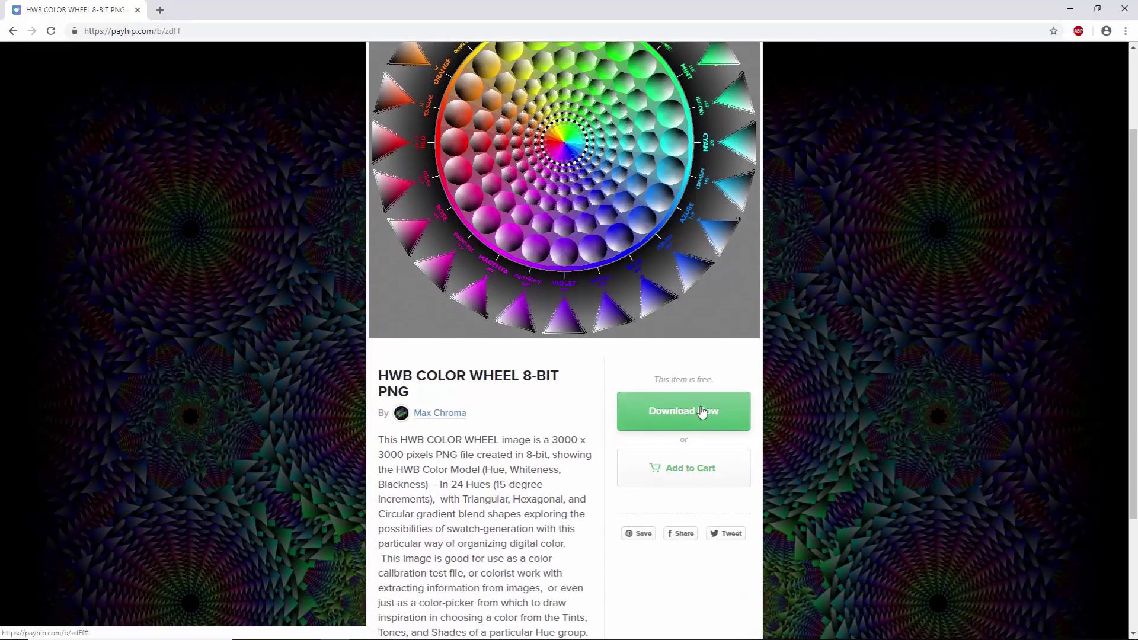
scroll(609, 337, up, 2)
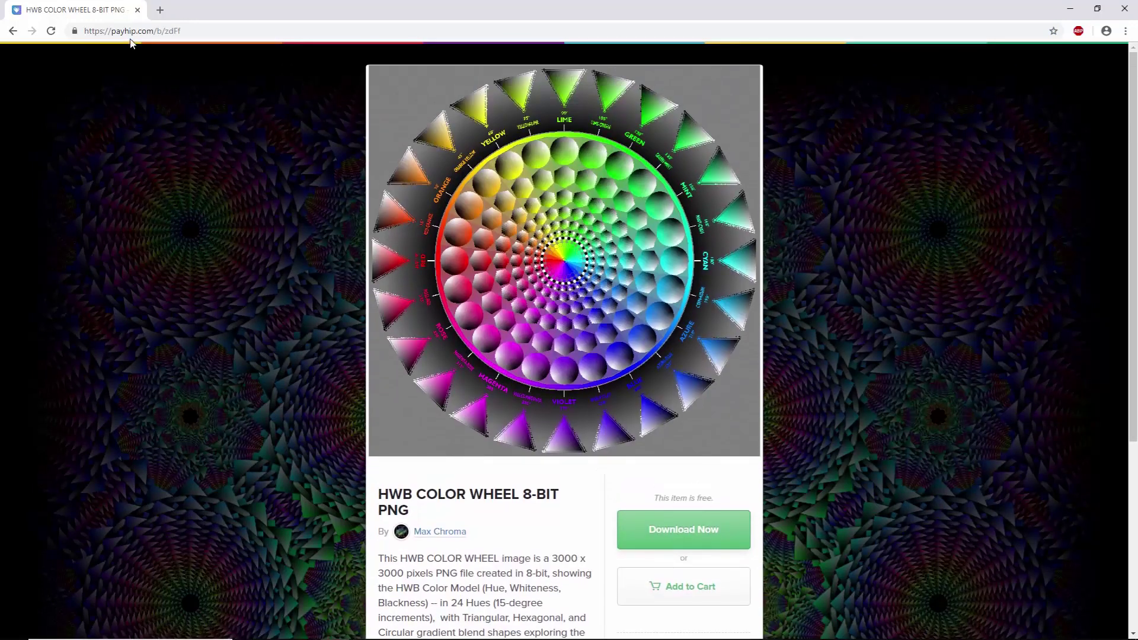